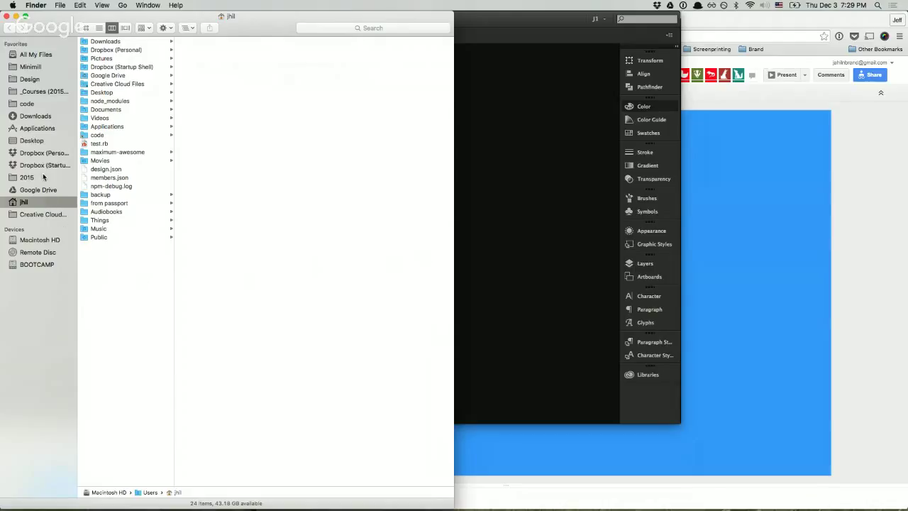
Browse the personal Dropbox to Public, animation-hacktorial, files, and widen the column so the full project file names show
{"action": "left_click", "coordinate": [40, 153]}
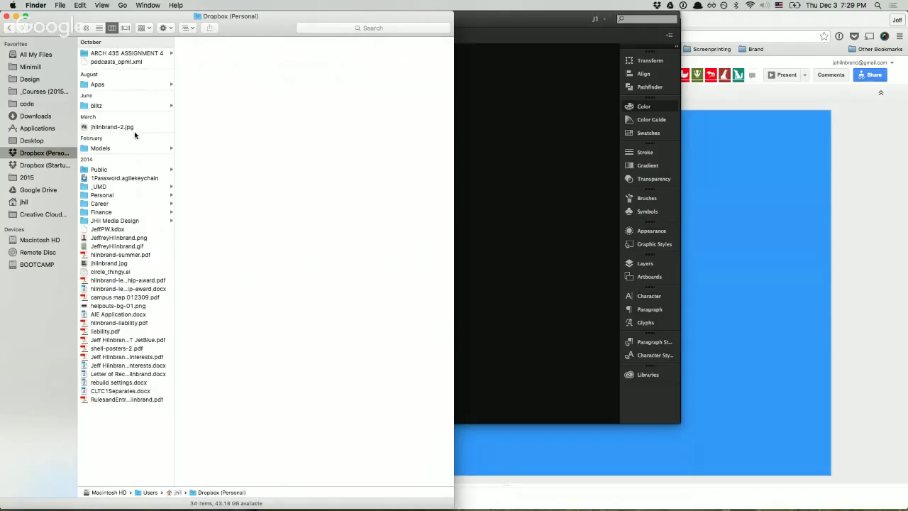
{"action": "left_click", "coordinate": [115, 187]}
{"action": "left_click", "coordinate": [117, 195]}
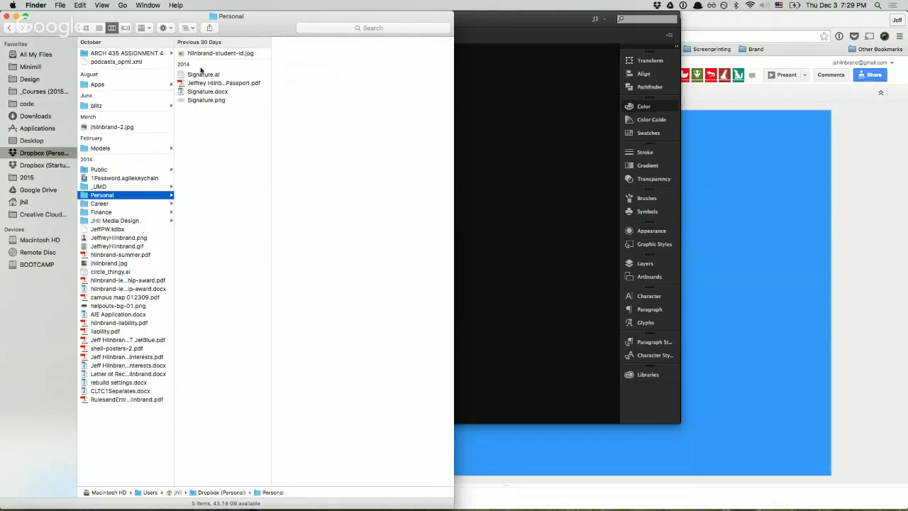
{"action": "left_click", "coordinate": [122, 174]}
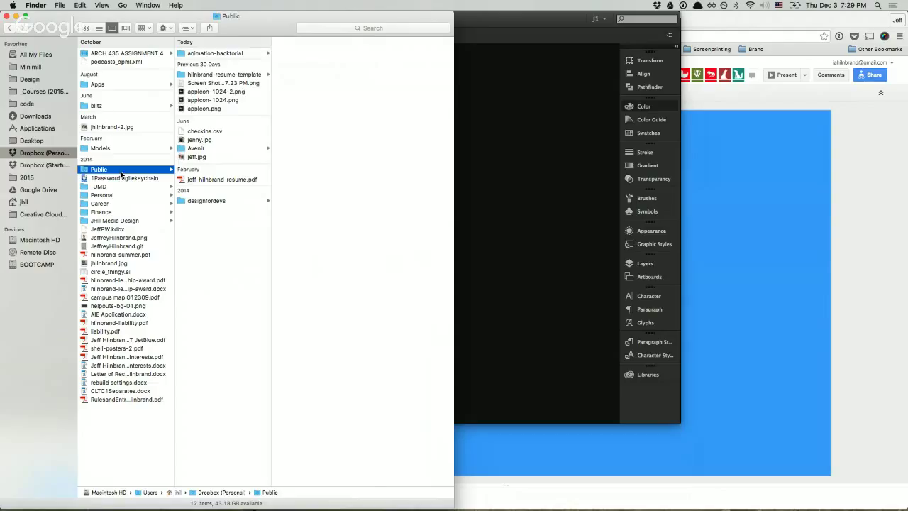
{"action": "key", "text": "Right"}
{"action": "key", "text": "Right"}
{"action": "key", "text": "Right"}
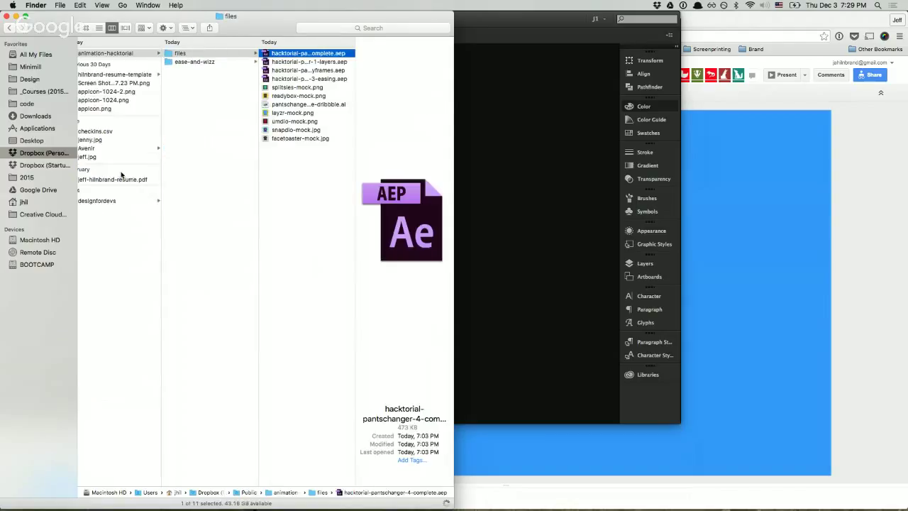
{"action": "left_click_drag", "start_coordinate": [355, 134], "coordinate": [418, 130]}
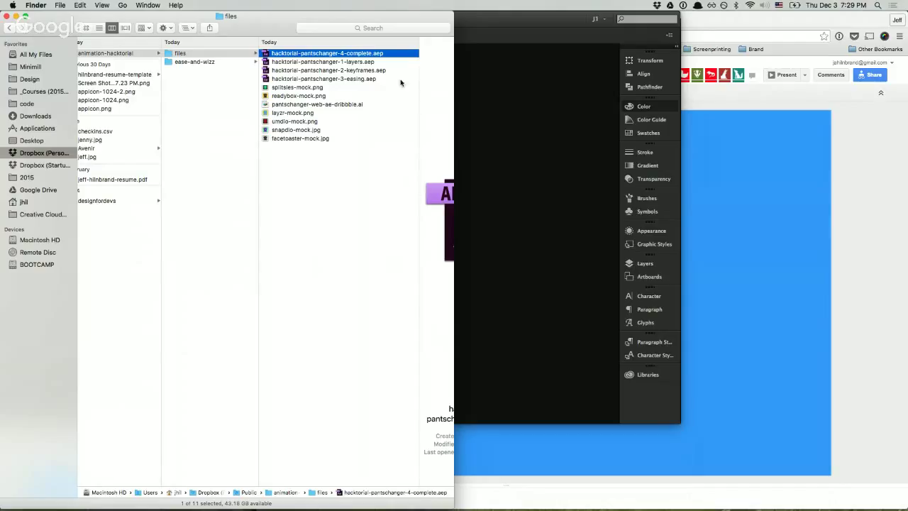
Open hacktorial-pantschanger-1-layers.aep in After Effects and enlarge the application window and the composition viewer
{"action": "left_click", "coordinate": [366, 64]}
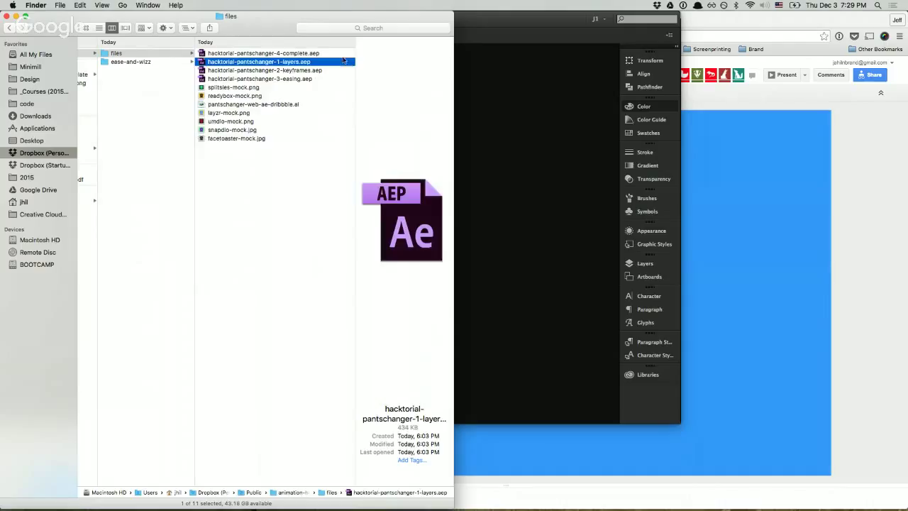
{"action": "double_click", "coordinate": [239, 62]}
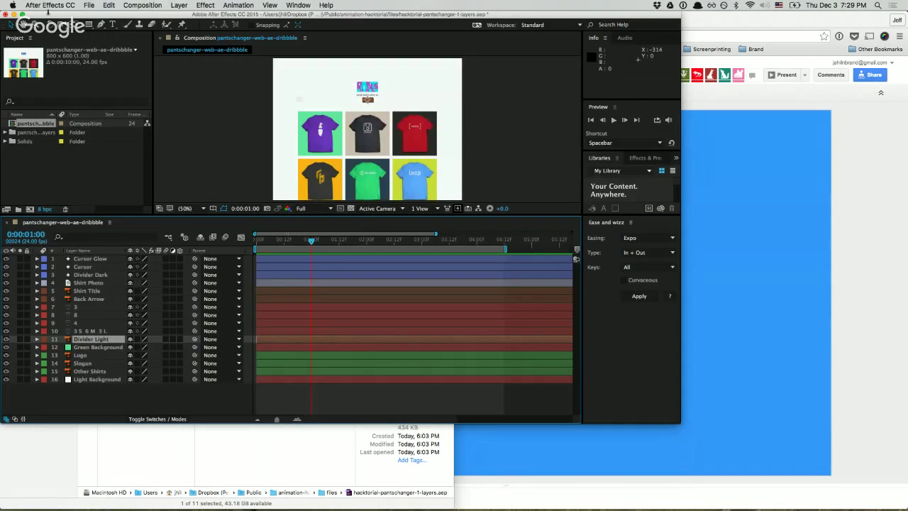
{"action": "left_click", "coordinate": [27, 14]}
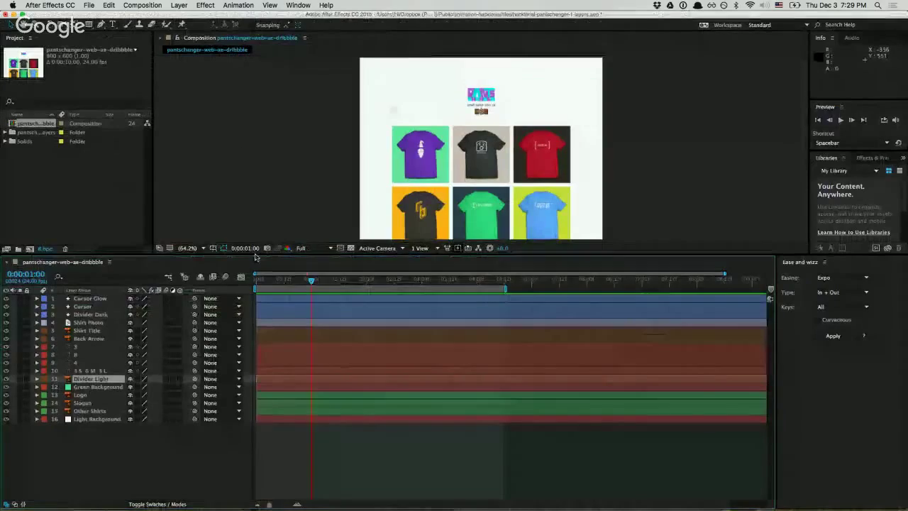
{"action": "left_click_drag", "start_coordinate": [257, 257], "coordinate": [254, 328]}
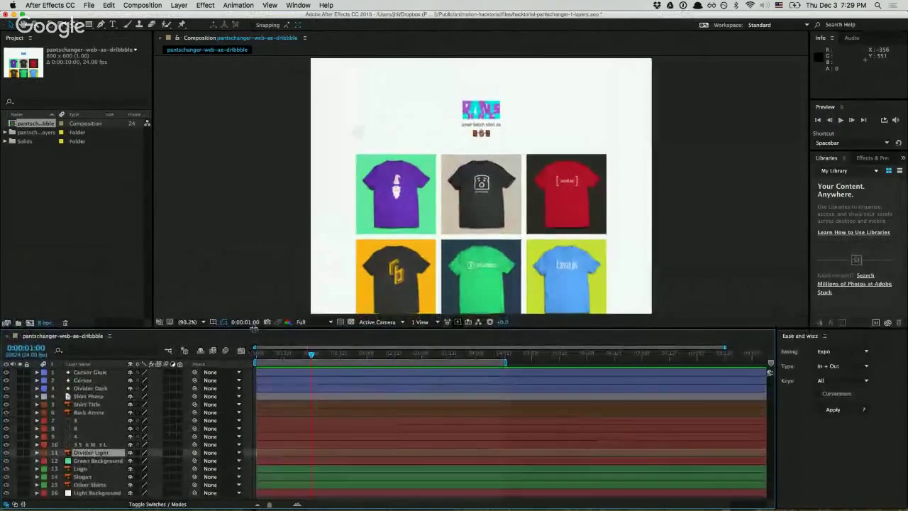
Look over the project, composition and timeline areas, and scrub the playhead to 0:00:03:05
{"action": "left_click", "coordinate": [355, 405]}
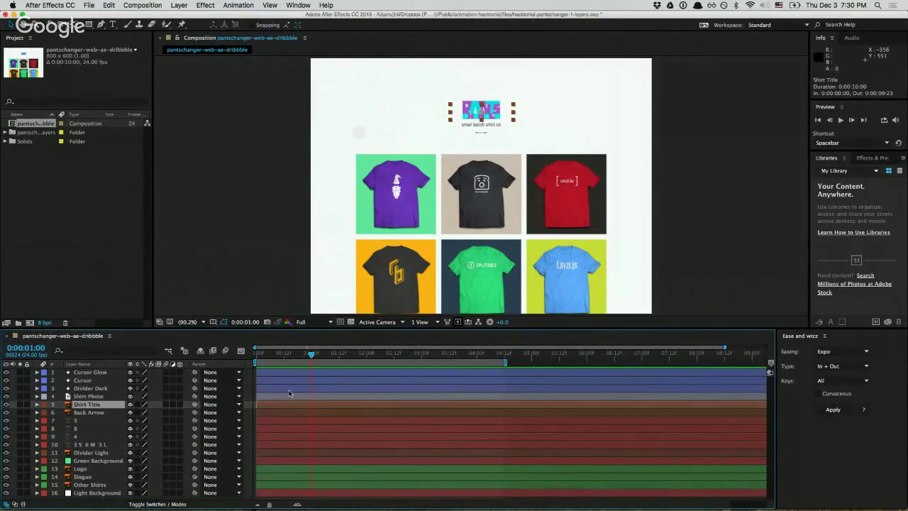
{"action": "left_click", "coordinate": [282, 254]}
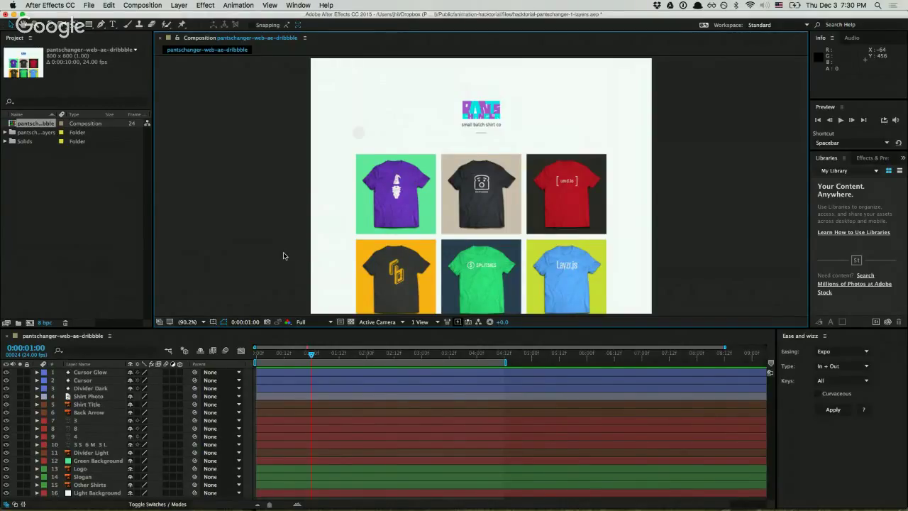
{"action": "left_click", "coordinate": [260, 390]}
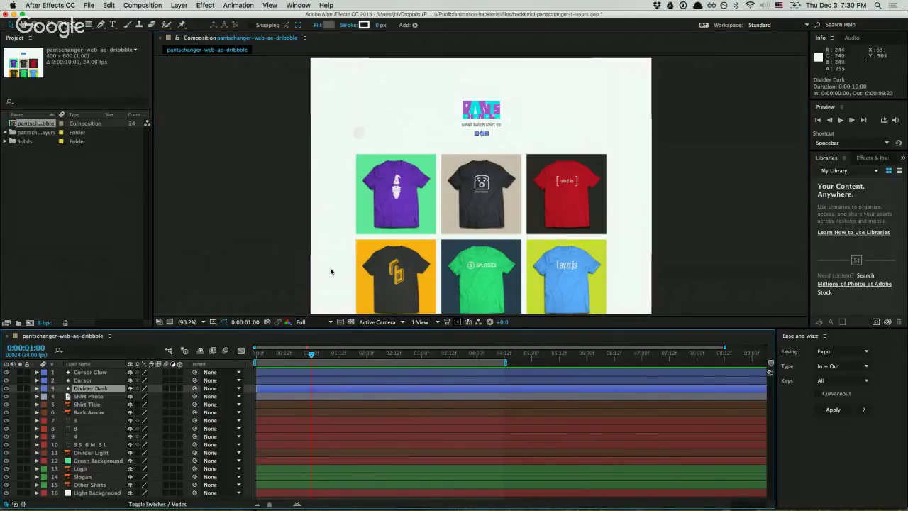
{"action": "left_click", "coordinate": [43, 184]}
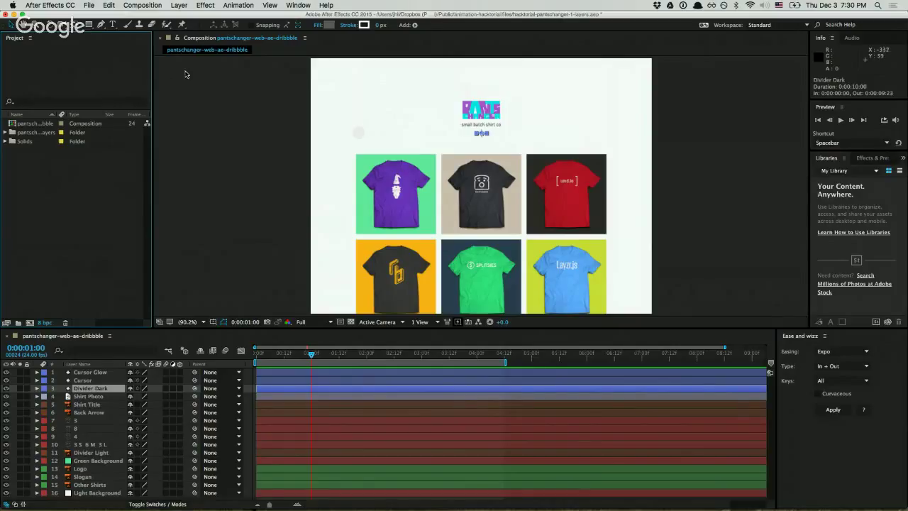
{"action": "left_click", "coordinate": [588, 99]}
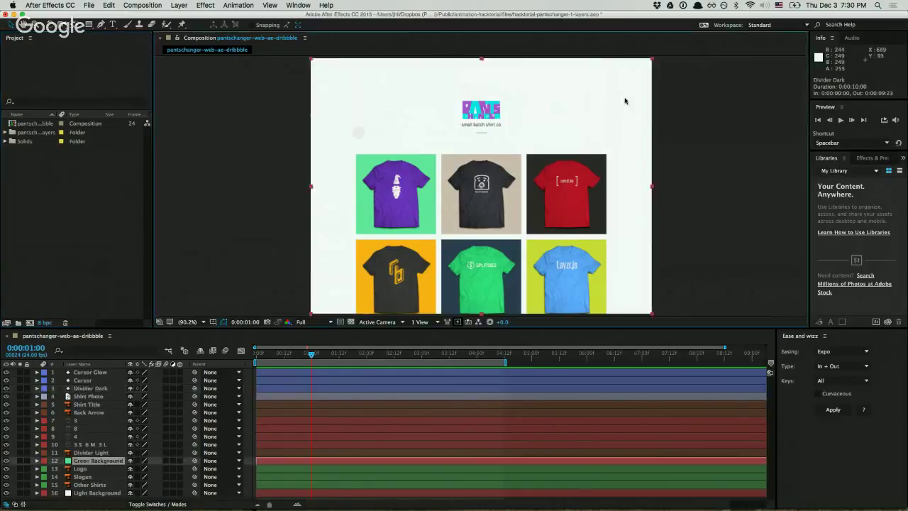
{"action": "left_click_drag", "start_coordinate": [315, 355], "coordinate": [433, 352]}
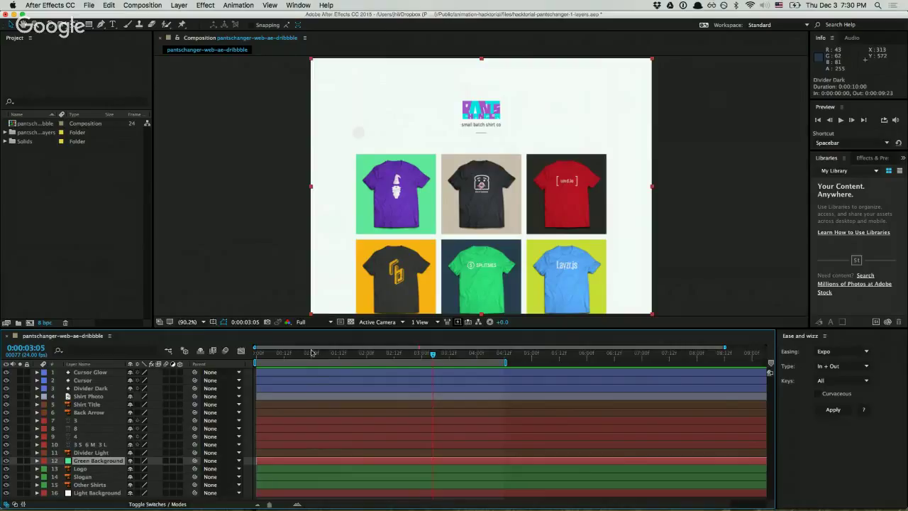
Inspect the Cursor Glow, Cursor, Divider Dark, Green Background and Shirt Photo layers one by one
{"action": "left_click", "coordinate": [317, 374]}
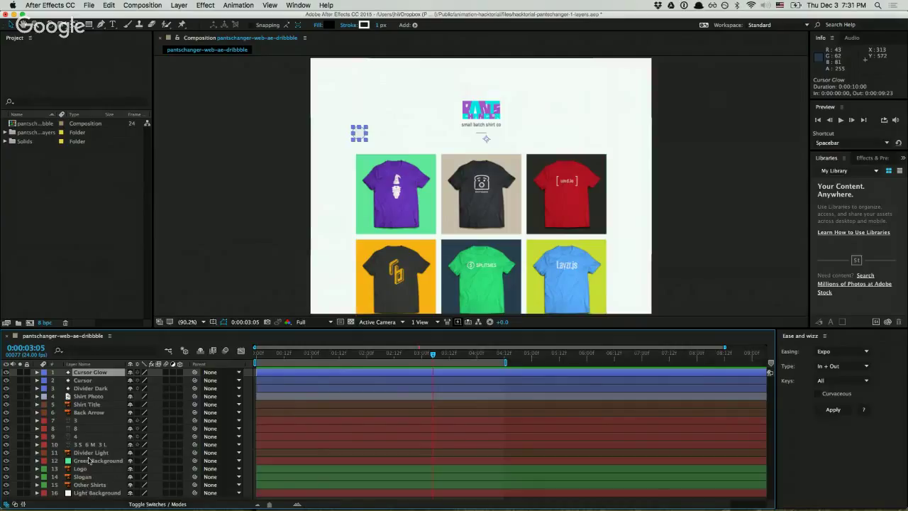
{"action": "left_click", "coordinate": [89, 381]}
{"action": "left_click", "coordinate": [88, 374]}
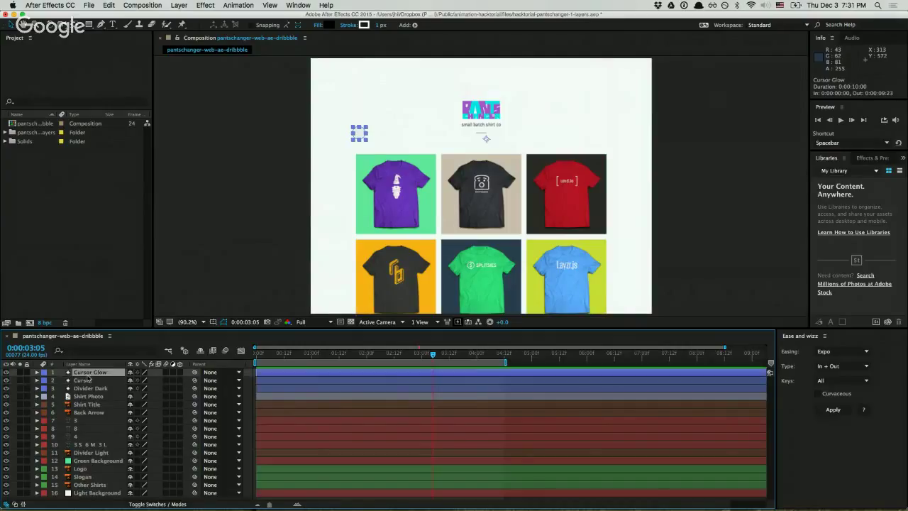
{"action": "left_click", "coordinate": [90, 389]}
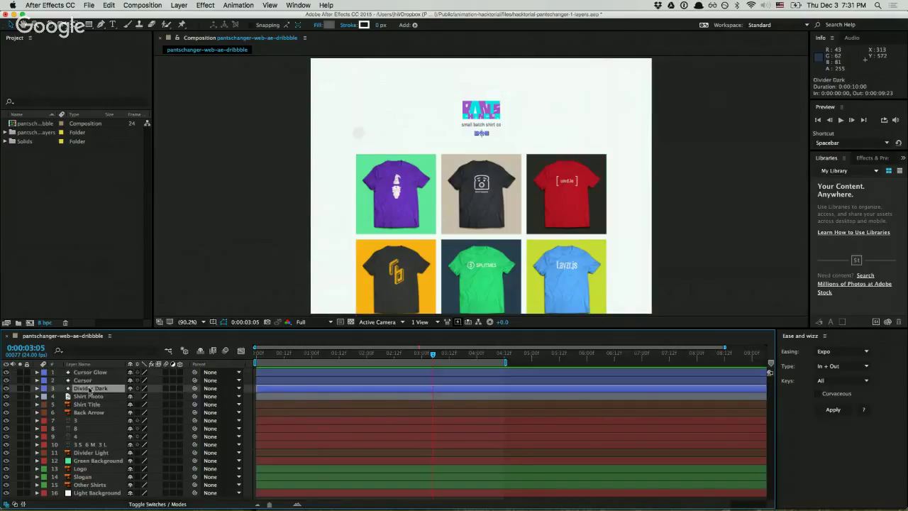
{"action": "left_click", "coordinate": [98, 460]}
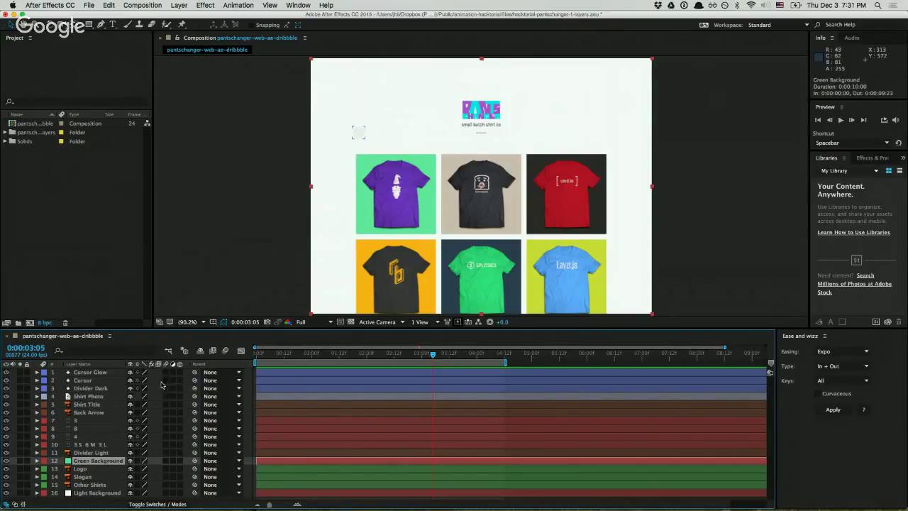
{"action": "left_click", "coordinate": [302, 398]}
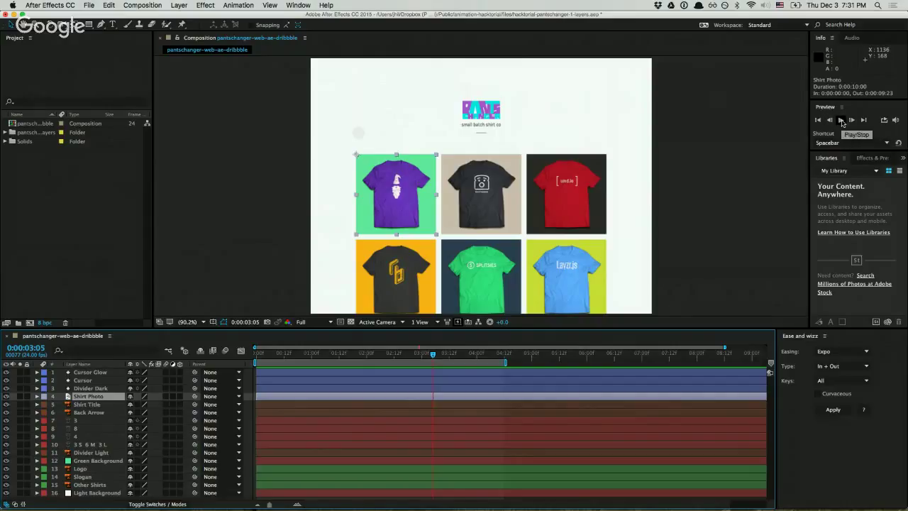
Switch to Finder and open hacktorial-pantschanger-4-complete.aep, discarding the changes to the layers project
{"action": "key", "text": "super+Tab"}
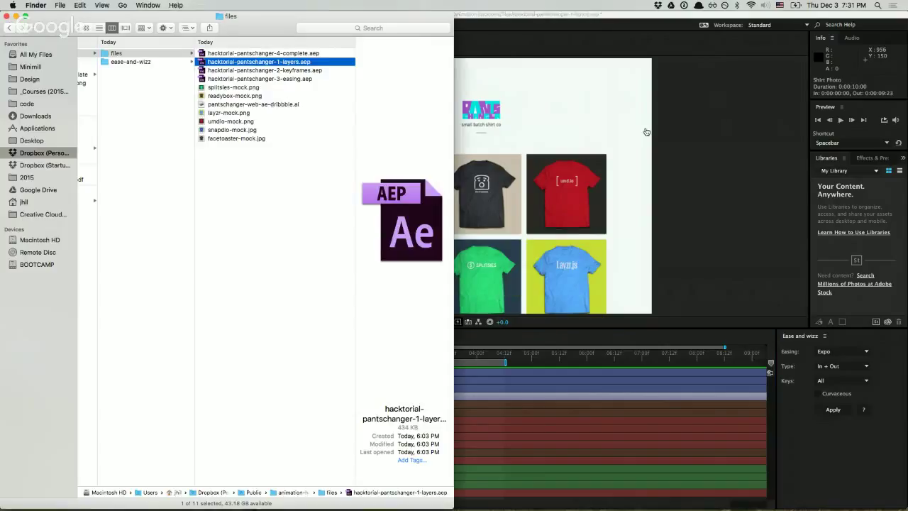
{"action": "key", "text": "Down"}
{"action": "key", "text": "Up"}
{"action": "key", "text": "Up"}
{"action": "key", "text": "super+o"}
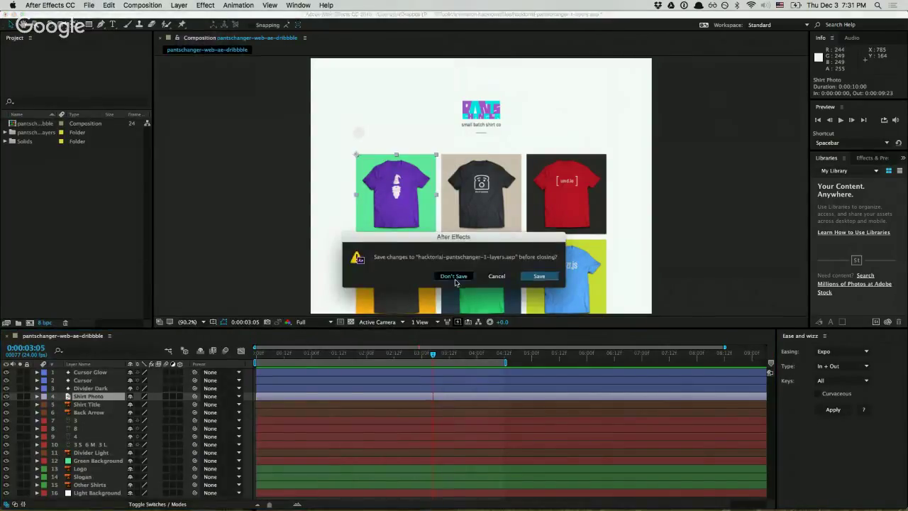
{"action": "left_click", "coordinate": [454, 278]}
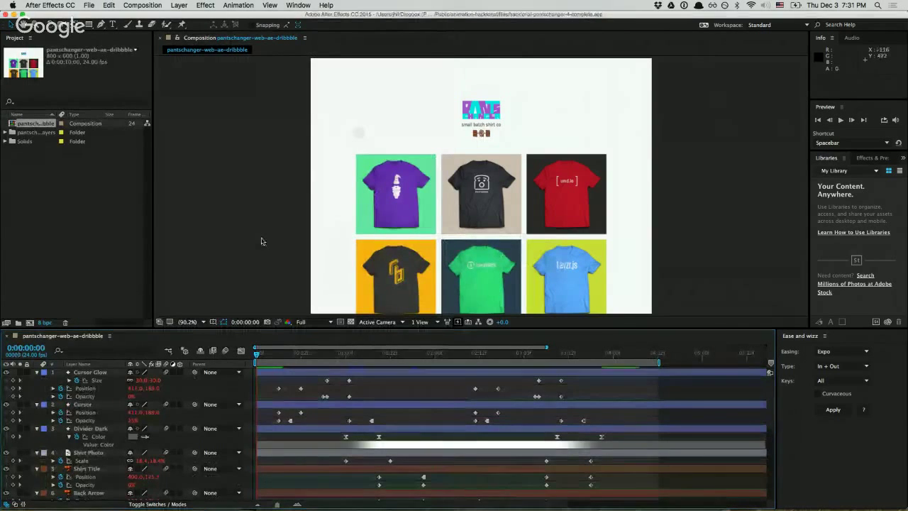
Play the preview of the completed animation and maximize the composition viewer
{"action": "key", "text": "space"}
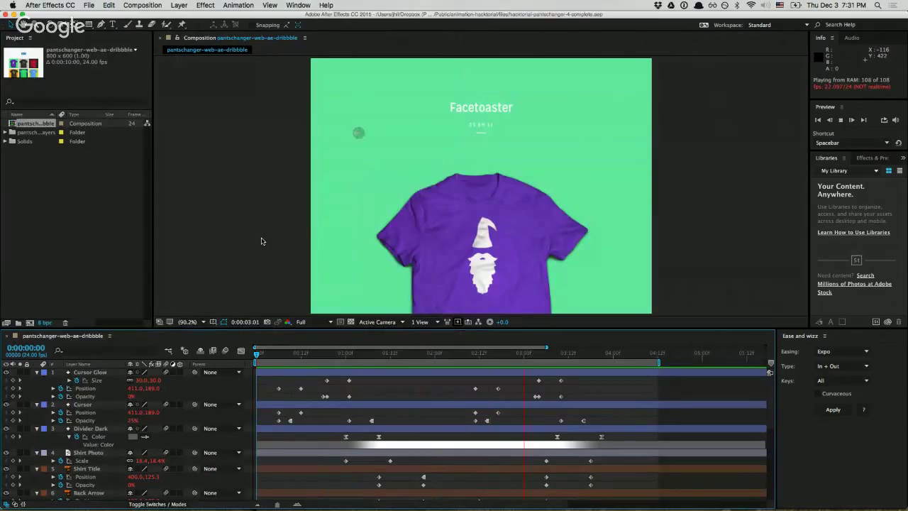
{"action": "key", "text": "grave"}
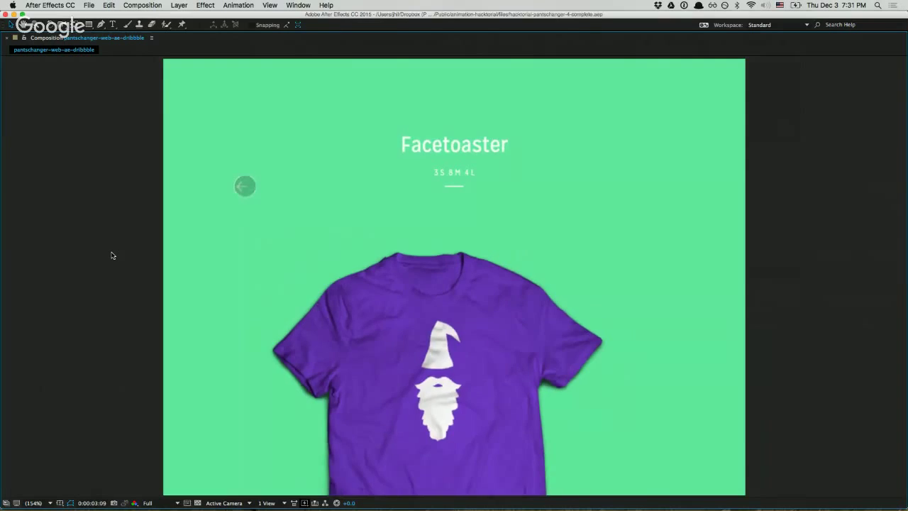
Switch to Chrome and open pantschanger.com in a new tab
{"action": "key", "text": "super+Tab"}
{"action": "key", "text": "super+Tab"}
{"action": "key", "text": "super+Tab"}
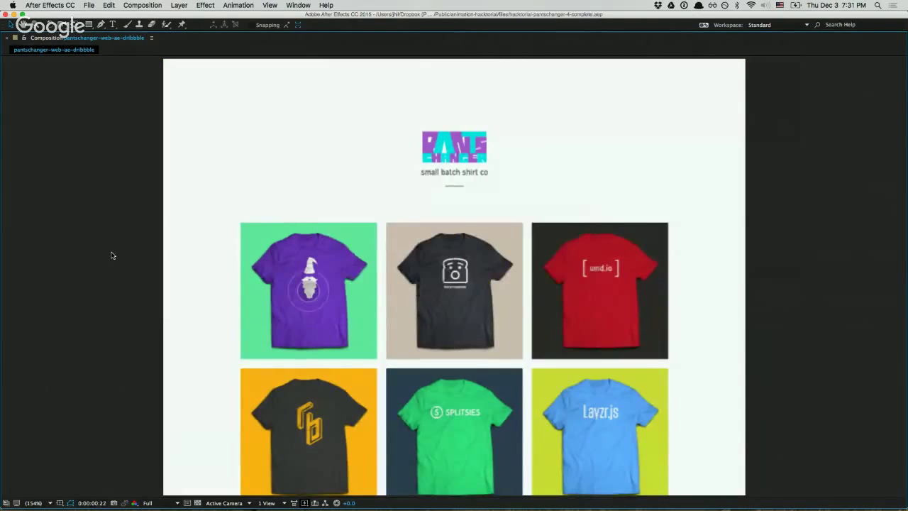
{"action": "key", "text": "super+t"}
{"action": "type", "text": "pantsch"}
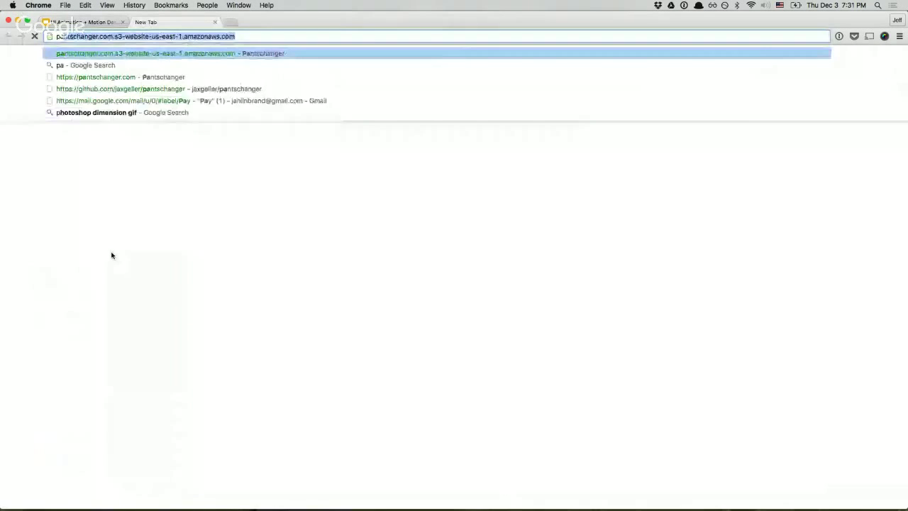
{"action": "type", "text": "anger.com"}
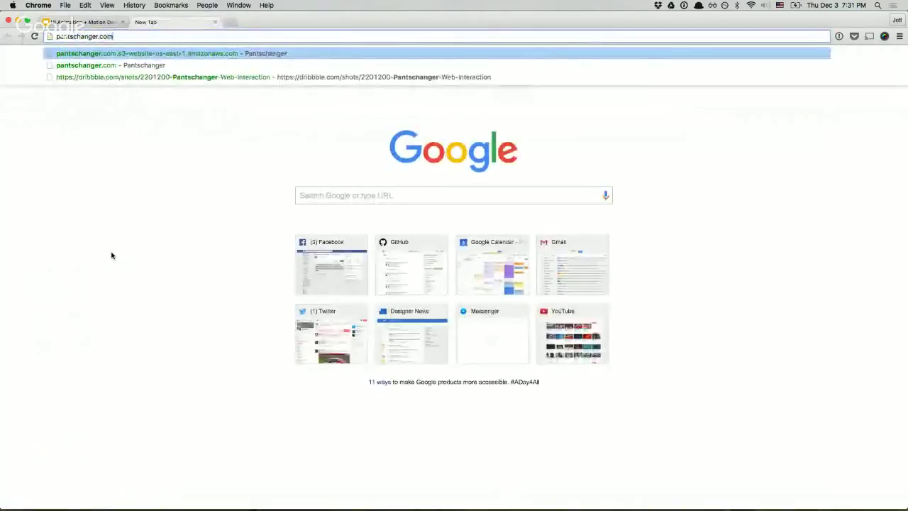
{"action": "key", "text": "Return"}
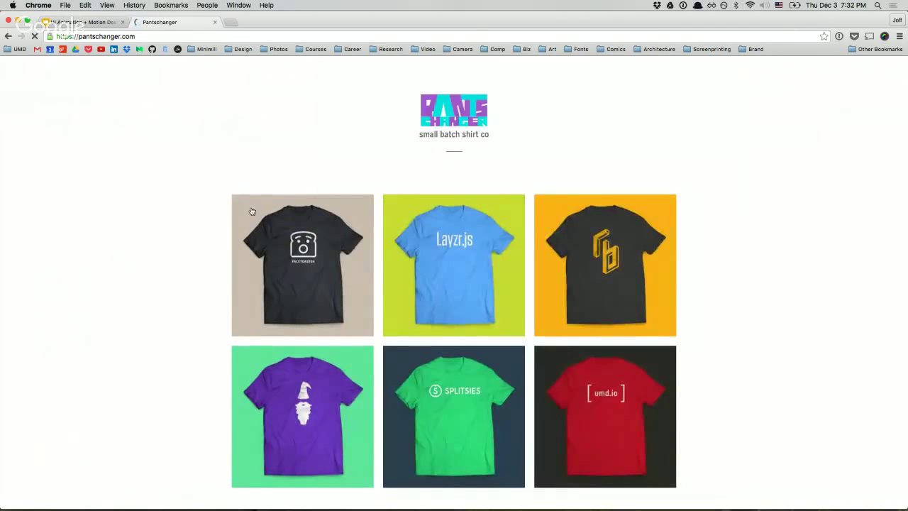
View the live transitions by opening the Face Toaster, Layzr and Readybox shirts, returning to the grid after each
{"action": "left_click", "coordinate": [263, 220]}
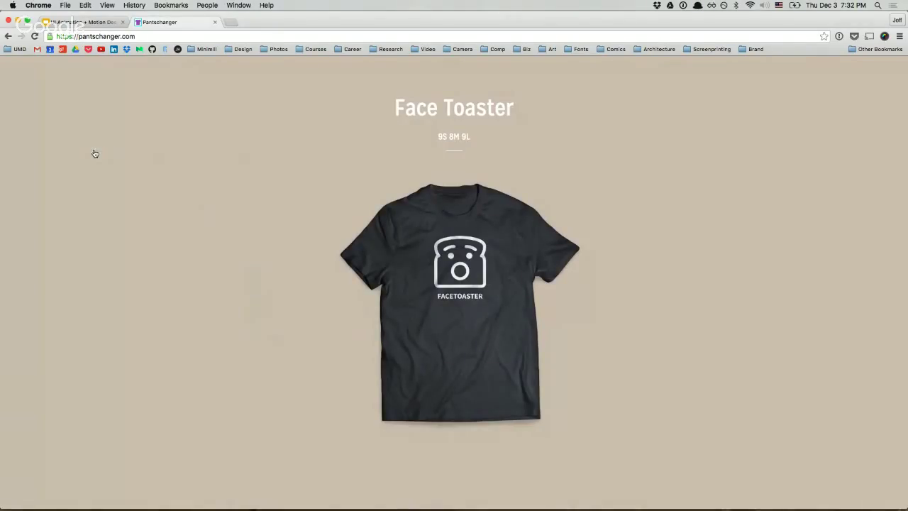
{"action": "left_click", "coordinate": [95, 153]}
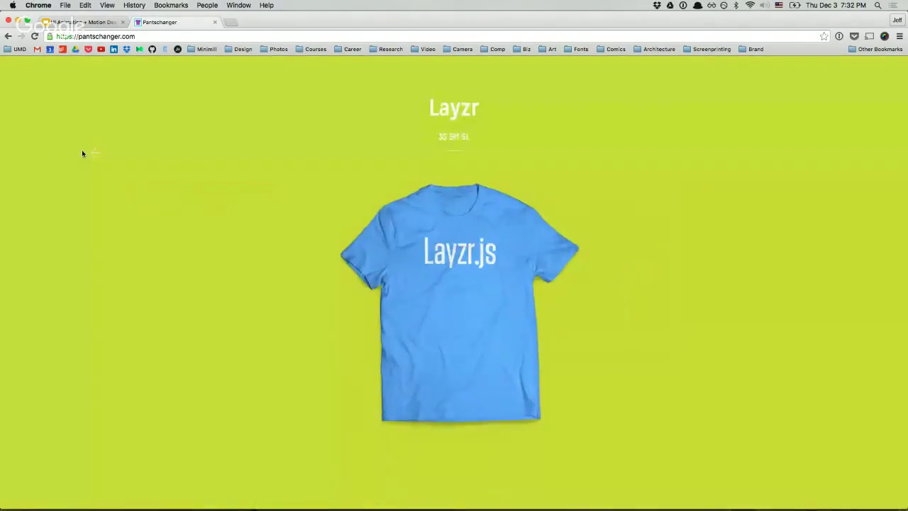
{"action": "left_click", "coordinate": [92, 155]}
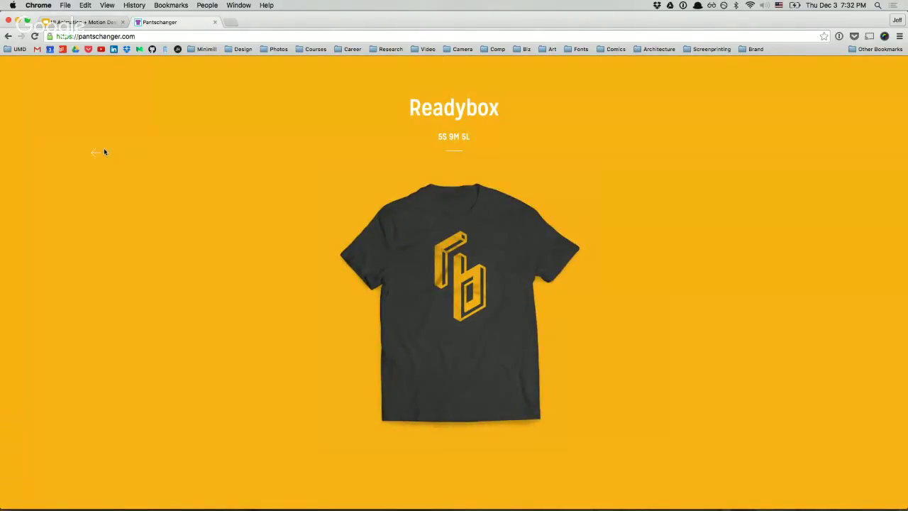
{"action": "left_click", "coordinate": [99, 156]}
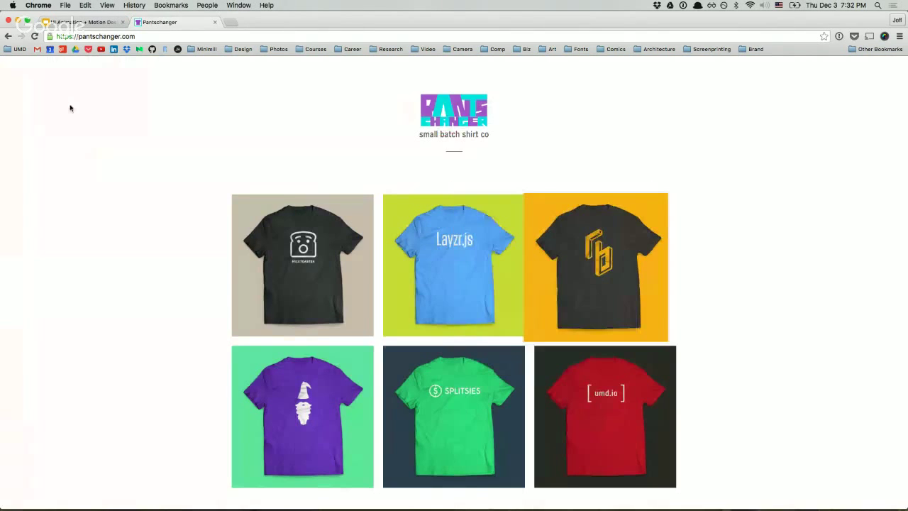
Switch back to After Effects, restore the full panel layout and examine the keyframes of the lower layers
{"action": "key", "text": "super+Tab"}
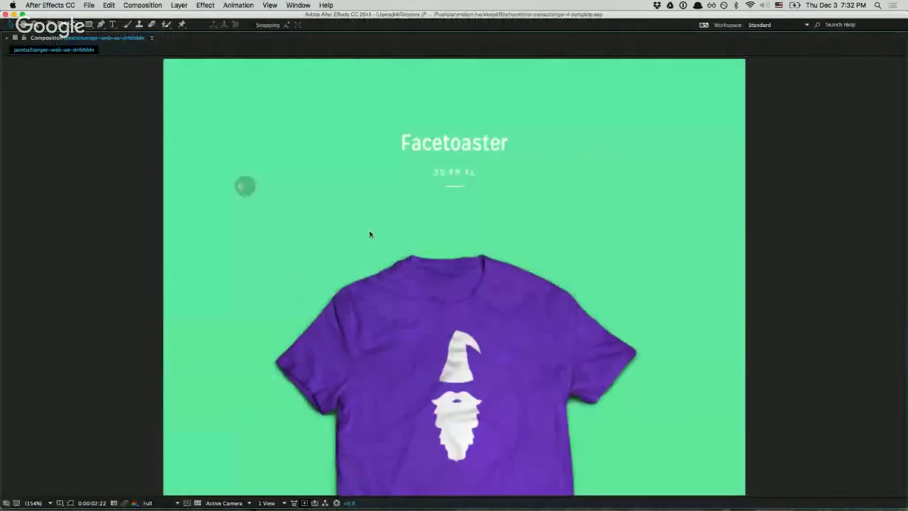
{"action": "key", "text": "grave"}
{"action": "scroll", "coordinate": [394, 410], "scroll_direction": "down", "scroll_amount": 5}
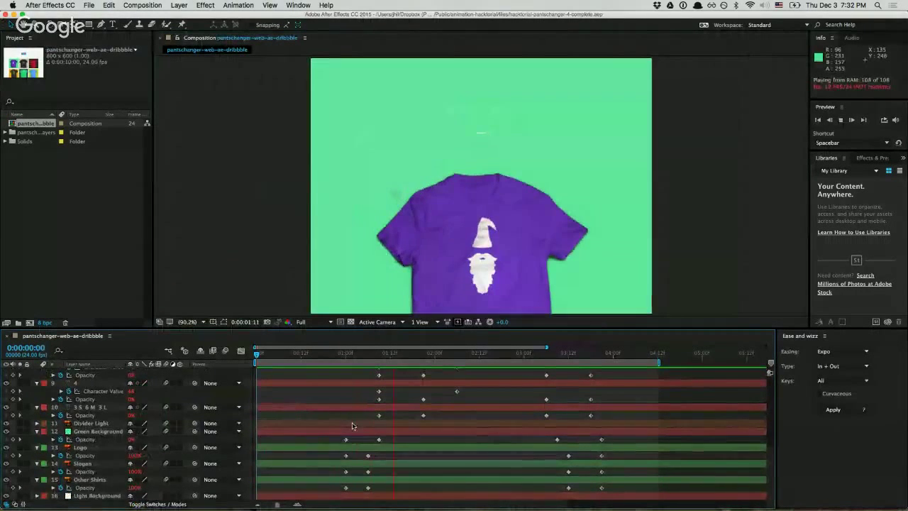
Move to frame 6, where the cursor layers' first keyframes sit, and play back the completed animation
{"action": "scroll", "coordinate": [355, 425], "scroll_direction": "up", "scroll_amount": 5}
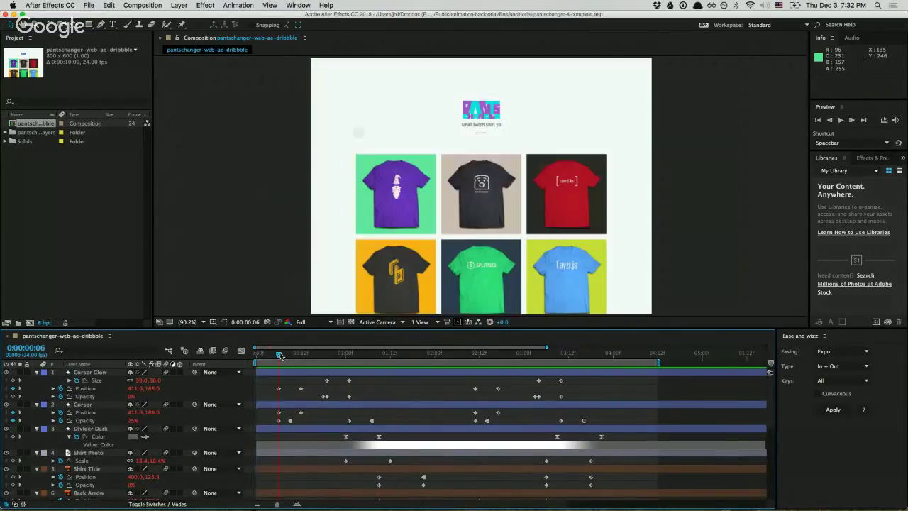
{"action": "left_click", "coordinate": [280, 354]}
{"action": "key", "text": "space"}
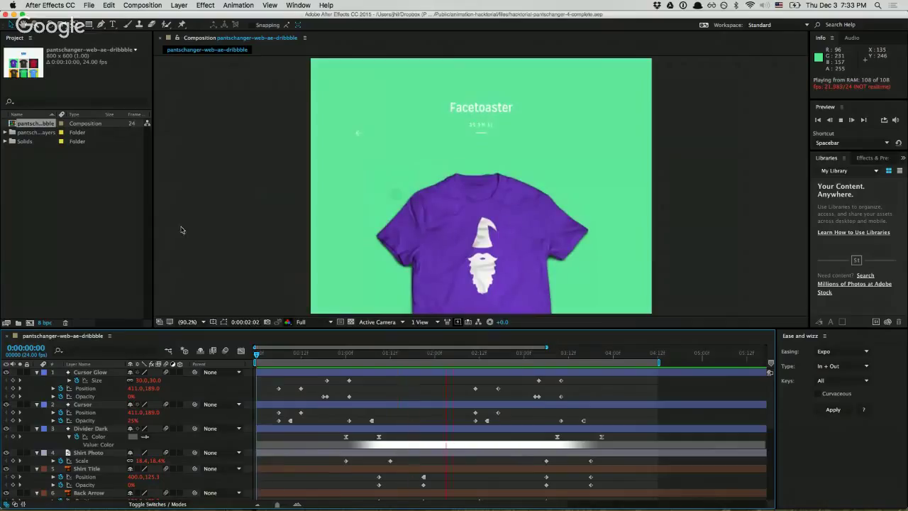
Switch to Finder, open hacktorial-pantschanger-1-layers.aep in After Effects and select the Green Background layer
{"action": "key", "text": "super+Tab"}
{"action": "key", "text": "super+Tab"}
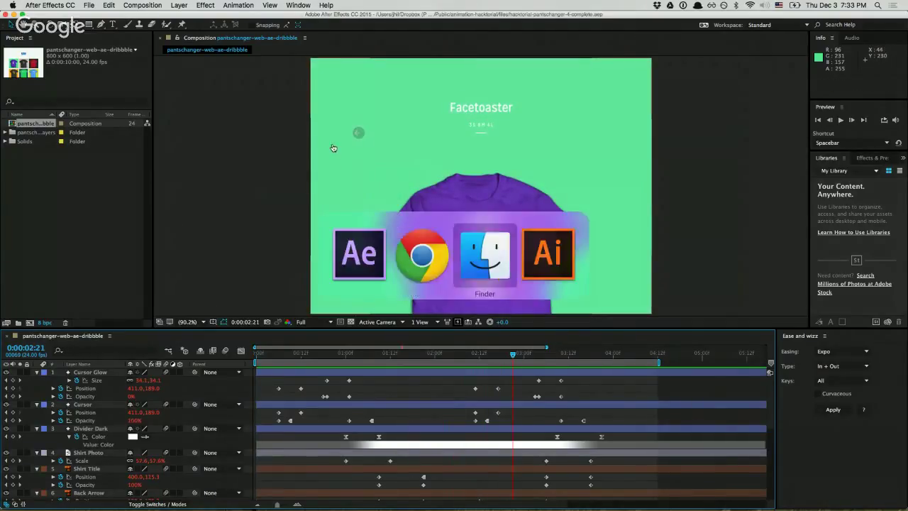
{"action": "key", "text": "Down"}
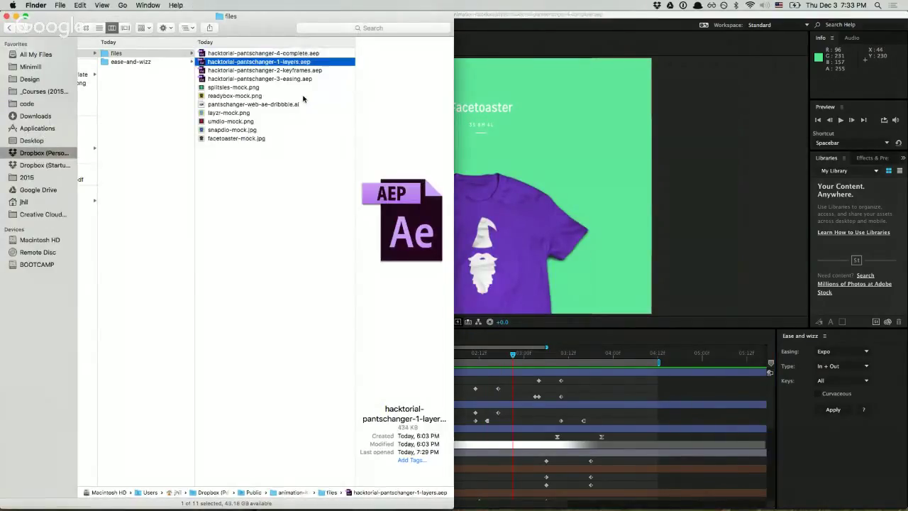
{"action": "key", "text": "super+o"}
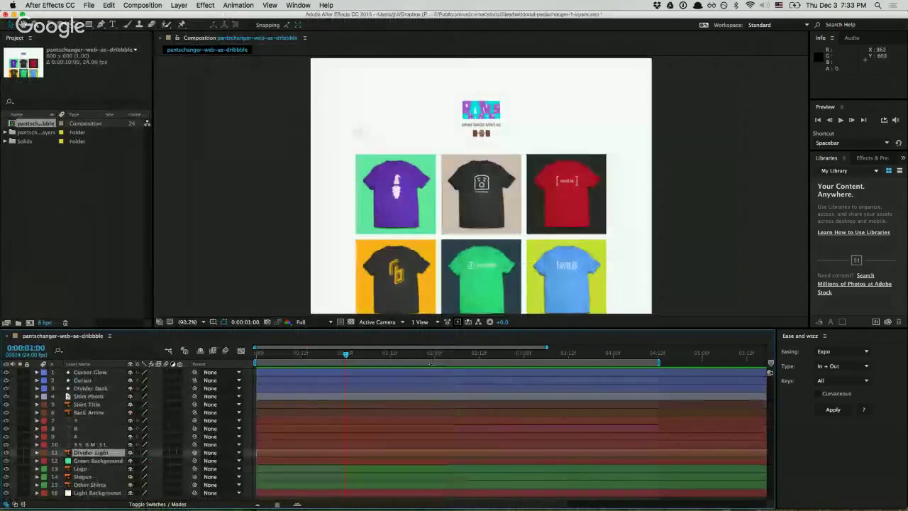
{"action": "left_click", "coordinate": [106, 461]}
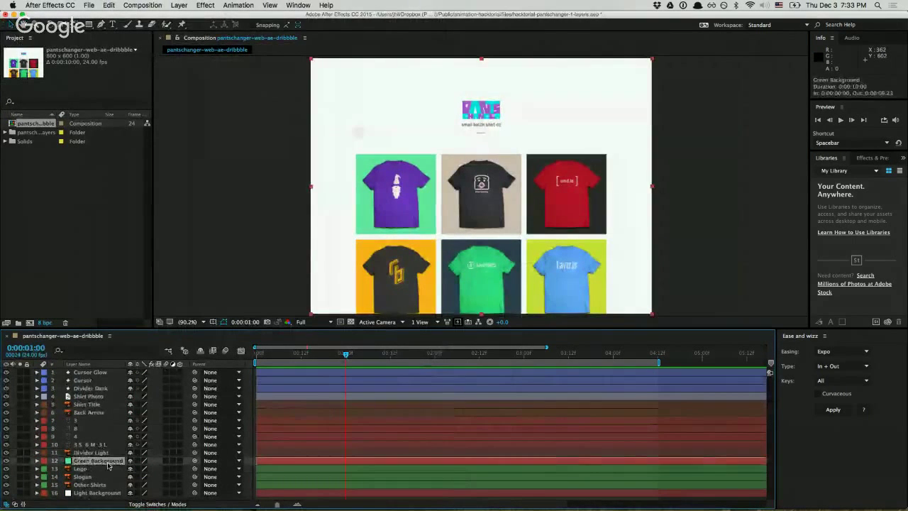
Set the Built-in Retina Display and the Crestron display to Scaled at 1080p in System Preferences and close the settings
{"action": "left_click", "coordinate": [12, 5]}
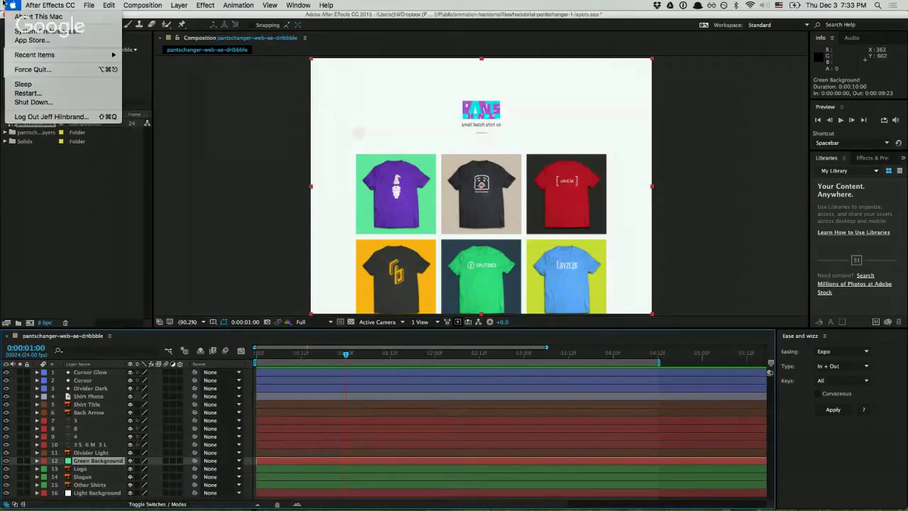
{"action": "left_click", "coordinate": [44, 31]}
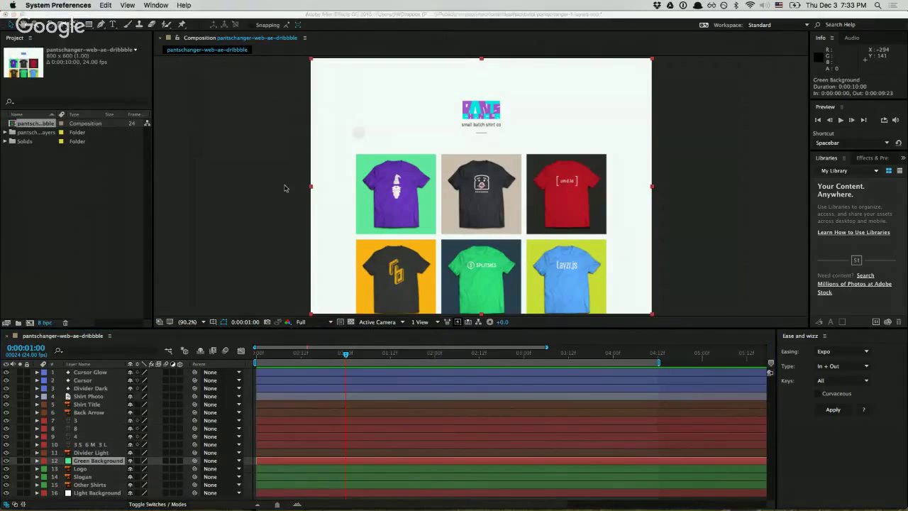
{"action": "left_click", "coordinate": [553, 126]}
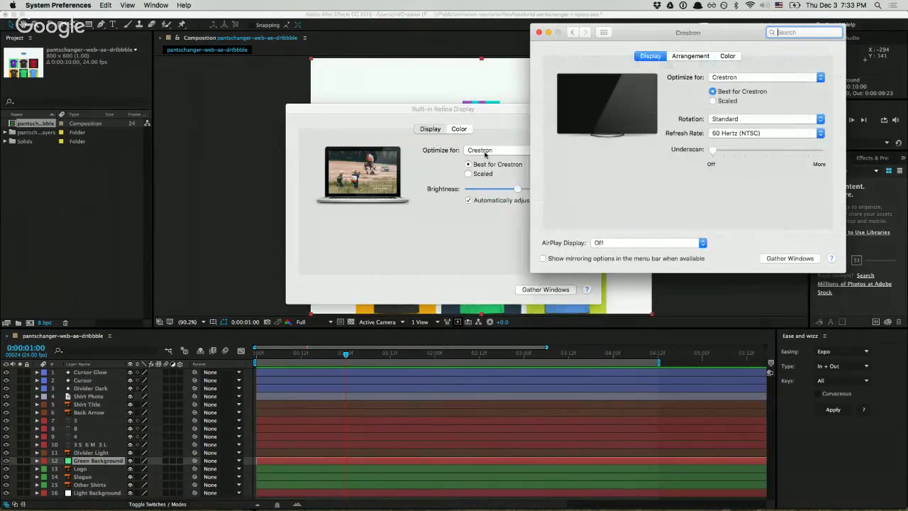
{"action": "left_click", "coordinate": [468, 173]}
{"action": "left_click", "coordinate": [497, 188]}
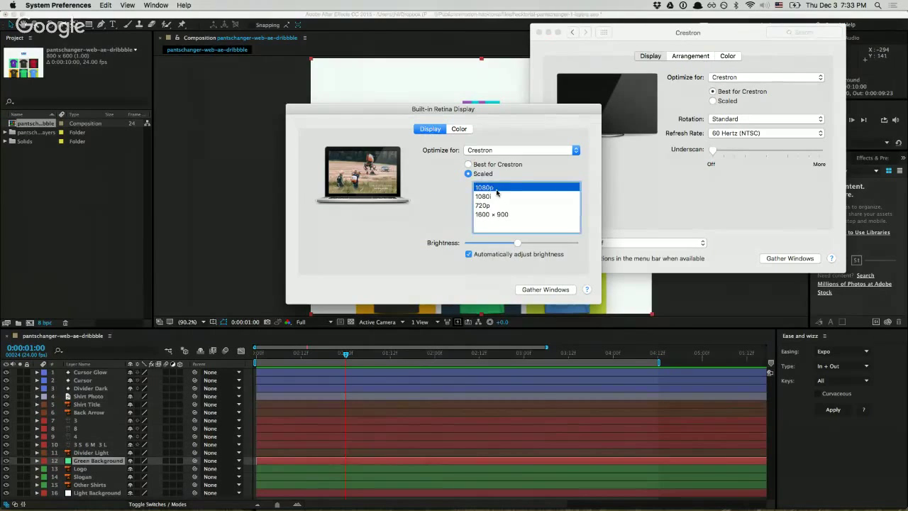
{"action": "left_click", "coordinate": [726, 102]}
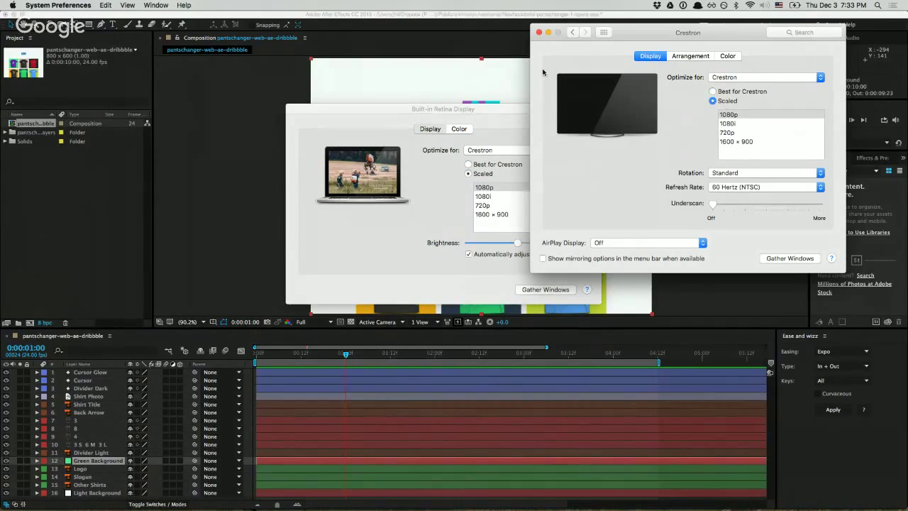
{"action": "left_click", "coordinate": [539, 32]}
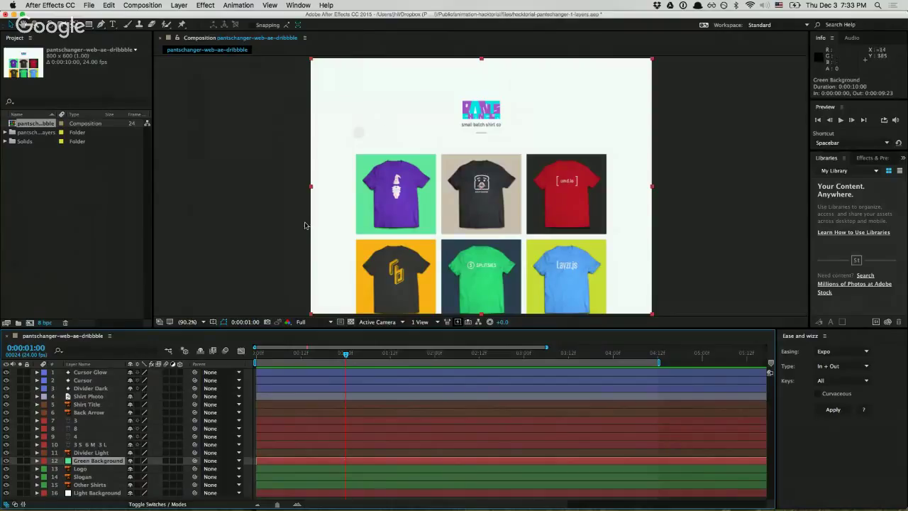
Expand the Shirt Photo layer's Transform group and highlight Anchor Point, Position, Scale and Opacity in turn, ending with nothing selected
{"action": "left_click", "coordinate": [319, 388]}
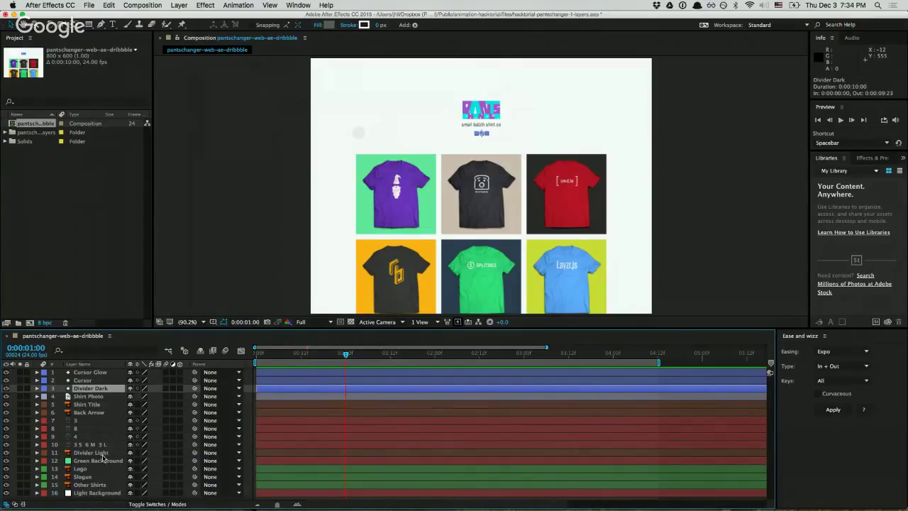
{"action": "left_click", "coordinate": [83, 396]}
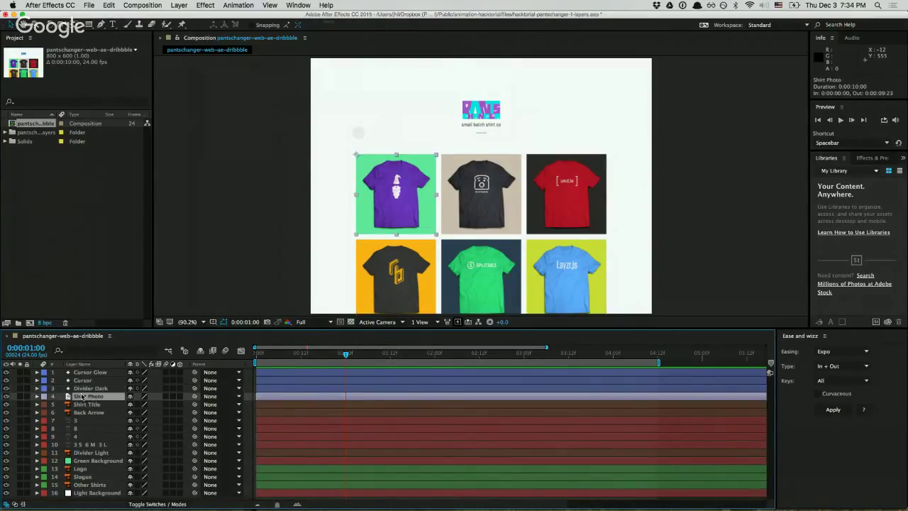
{"action": "left_click", "coordinate": [37, 397]}
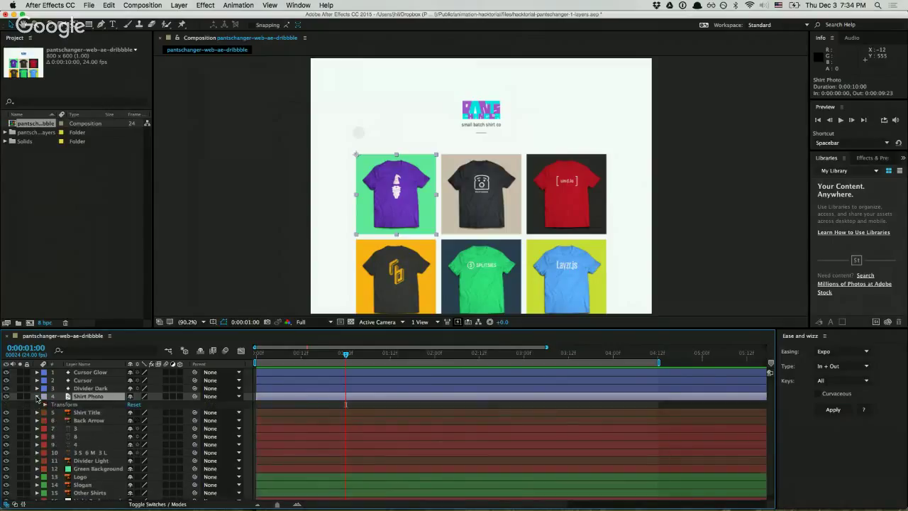
{"action": "left_click", "coordinate": [45, 405]}
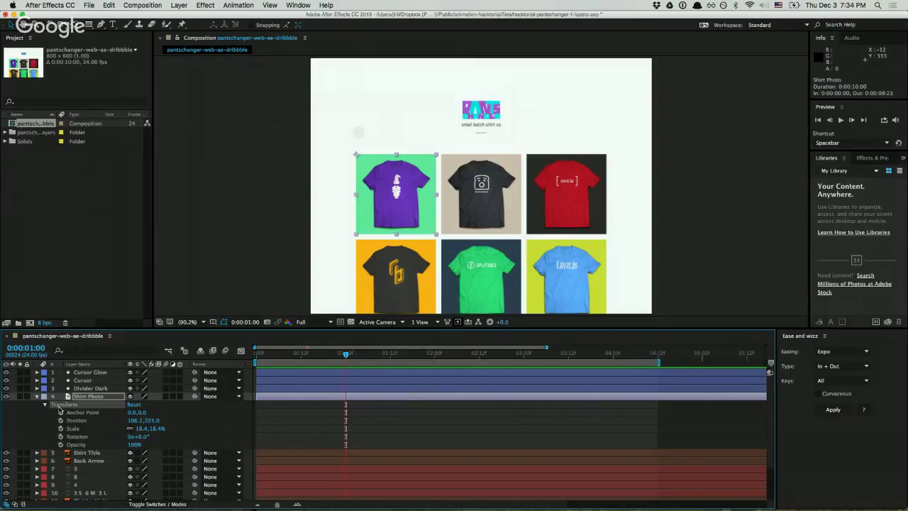
{"action": "left_click", "coordinate": [85, 412]}
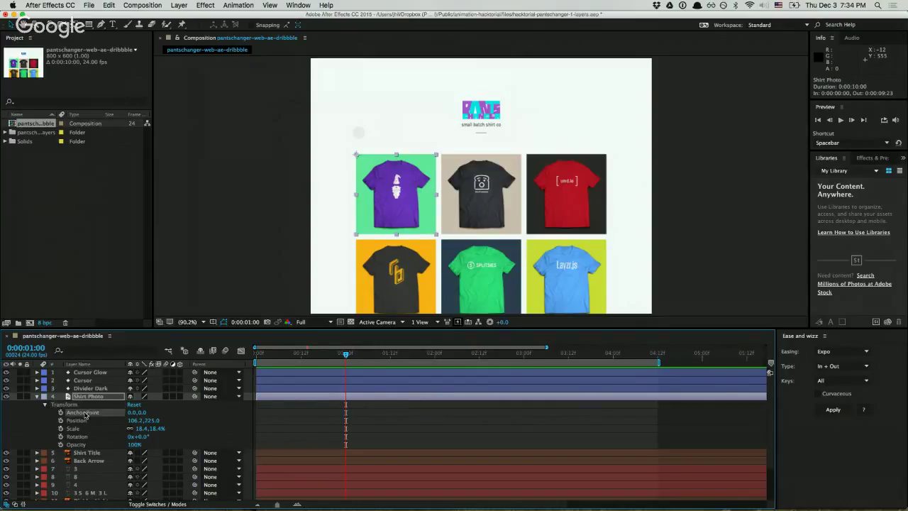
{"action": "left_click", "coordinate": [97, 422]}
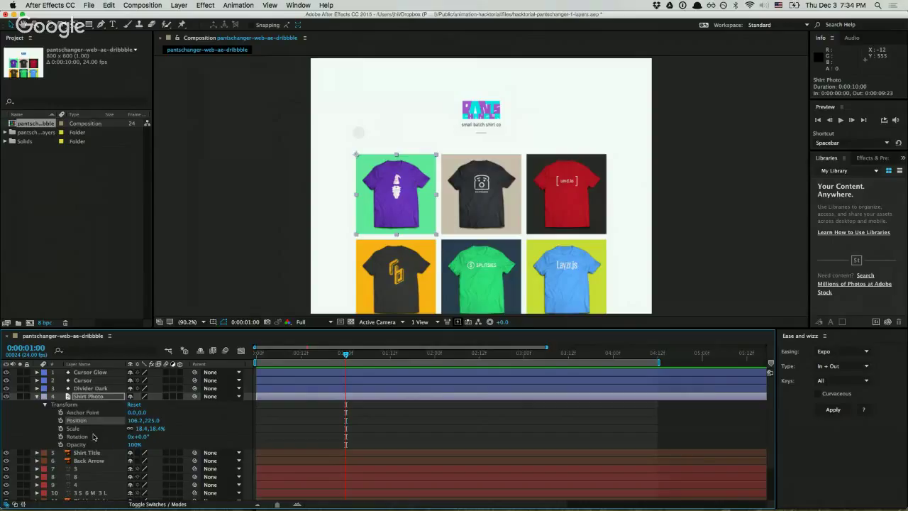
{"action": "left_click", "coordinate": [93, 429]}
{"action": "left_click", "coordinate": [89, 445]}
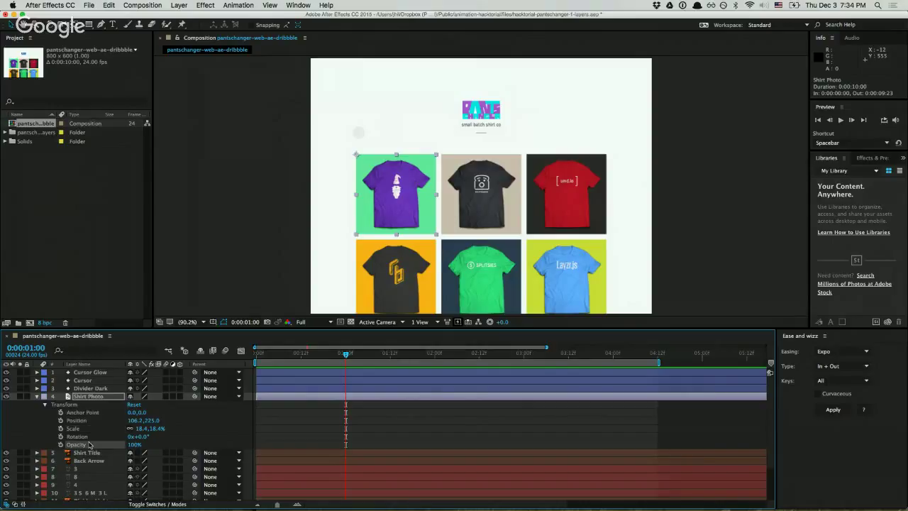
{"action": "left_click", "coordinate": [273, 431]}
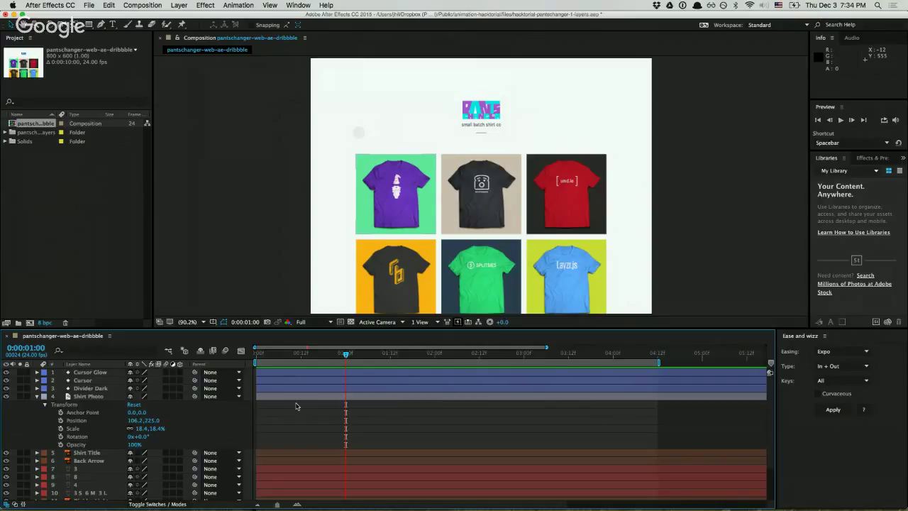
Move to frame 11 and shift the Shirt Photo layer's anchor point to 172, 210
{"action": "left_click", "coordinate": [298, 355]}
{"action": "left_click", "coordinate": [113, 415]}
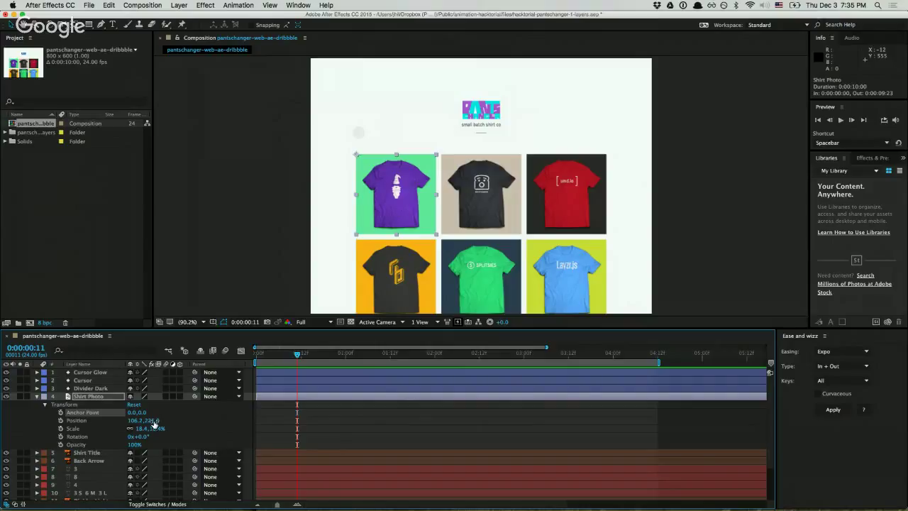
{"action": "left_click_drag", "start_coordinate": [133, 413], "coordinate": [209, 413]}
{"action": "left_click_drag", "start_coordinate": [145, 412], "coordinate": [247, 414]}
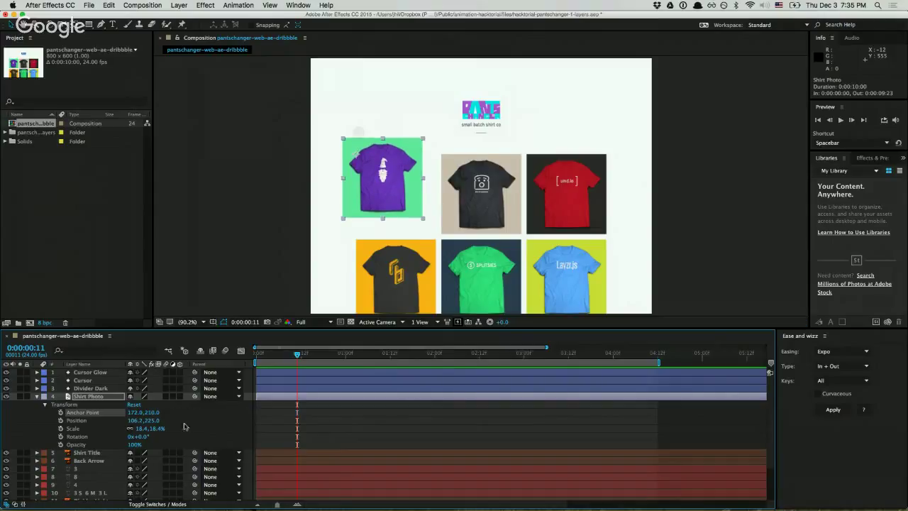
Set the Shirt Photo layer's anchor point back to 0, 0
{"action": "left_click", "coordinate": [133, 412]}
{"action": "type", "text": "0"}
{"action": "key", "text": "Tab"}
{"action": "type", "text": "0"}
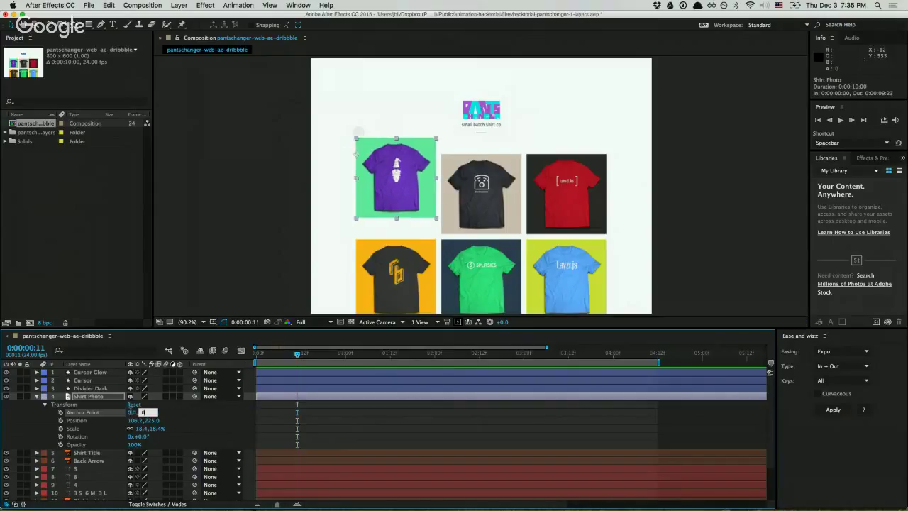
{"action": "key", "text": "Return"}
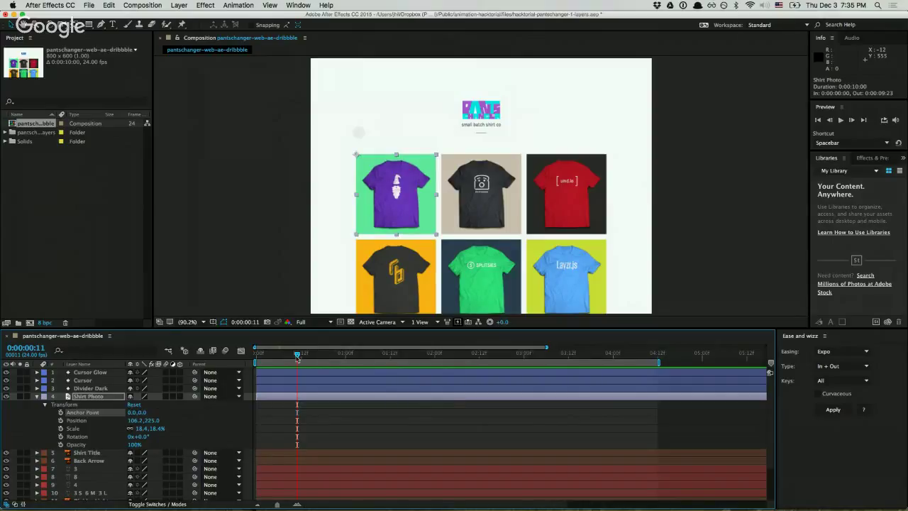
Advance the current time to frame 13 and examine the timeline at single-frame zoom before widening the range
{"action": "left_click_drag", "start_coordinate": [298, 355], "coordinate": [301, 359]}
{"action": "key", "text": "alt+Right"}
{"action": "key", "text": "alt+Right"}
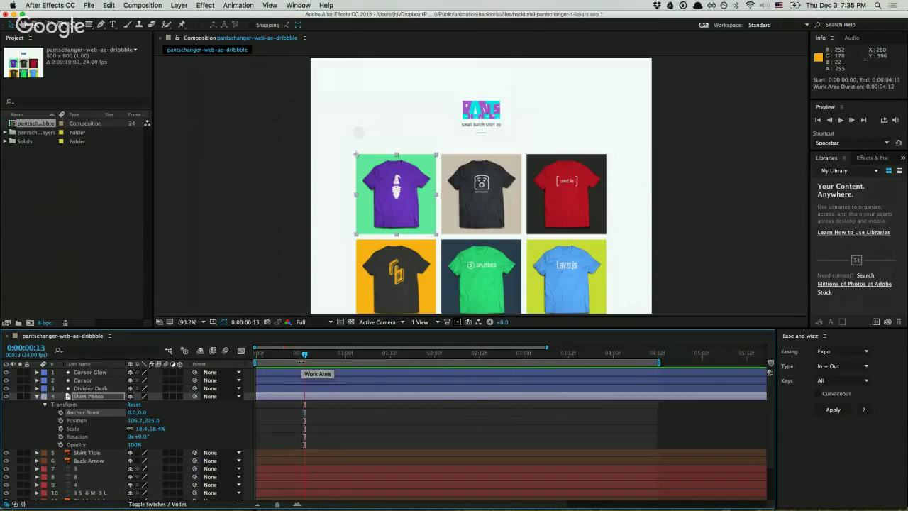
{"action": "key", "text": "equal"}
{"action": "key", "text": "equal"}
{"action": "key", "text": "equal"}
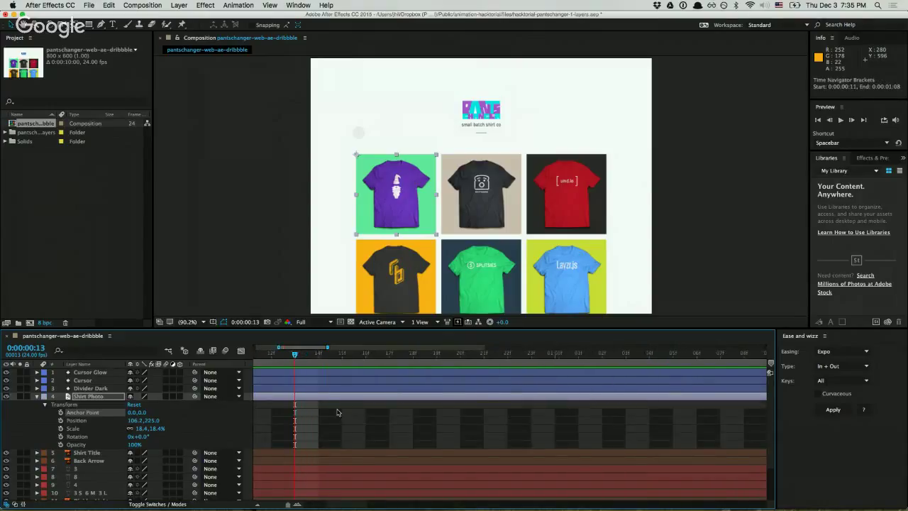
{"action": "key", "text": "minus"}
{"action": "key", "text": "minus"}
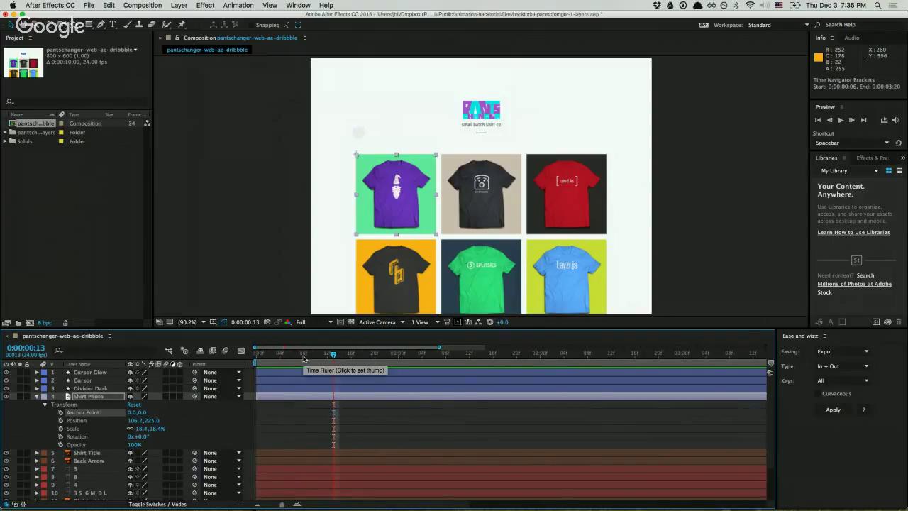
Scrub the timeline around frames 8 to 12 and leave the current time at frame 12
{"action": "left_click", "coordinate": [304, 355]}
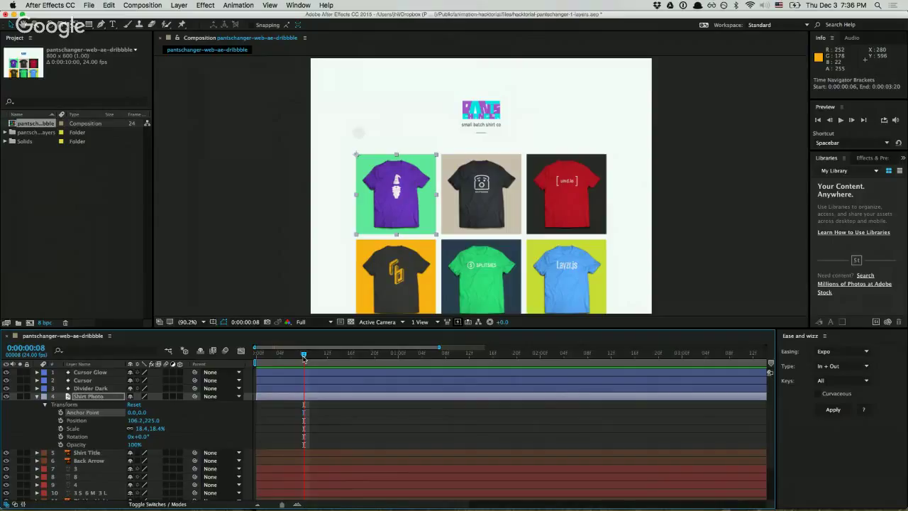
{"action": "left_click", "coordinate": [328, 356]}
{"action": "key", "text": "ctrl+x"}
{"action": "key", "text": "ctrl+v"}
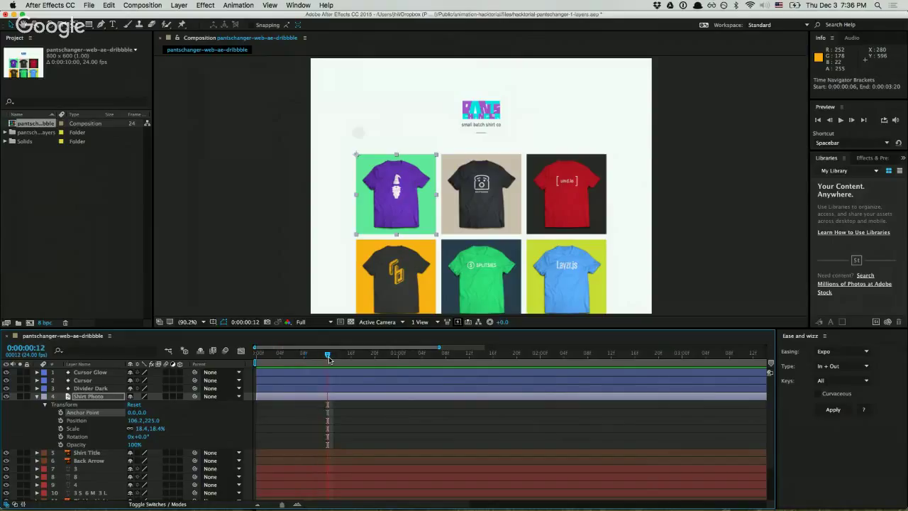
{"action": "left_click", "coordinate": [293, 356]}
{"action": "left_click_drag", "start_coordinate": [293, 359], "coordinate": [327, 361]}
{"action": "scroll", "coordinate": [328, 398], "scroll_direction": "down", "scroll_amount": 1}
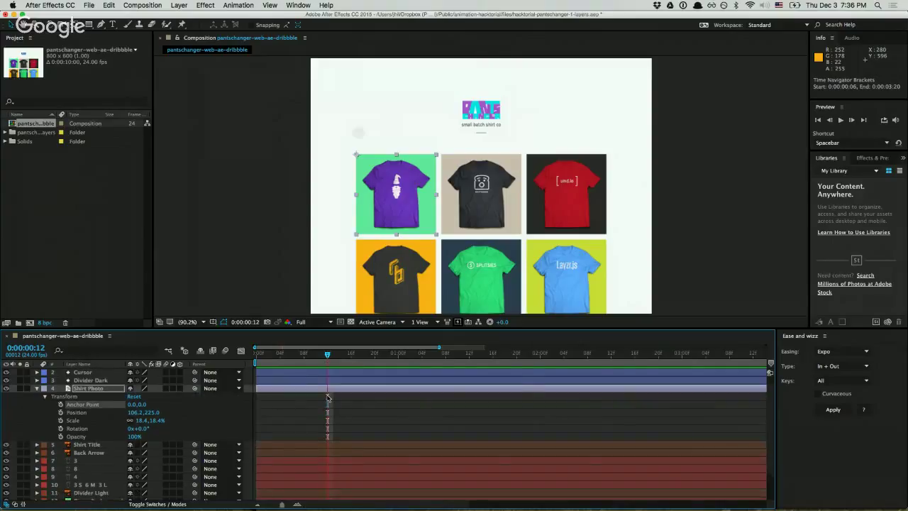
{"action": "scroll", "coordinate": [328, 398], "scroll_direction": "up", "scroll_amount": 1}
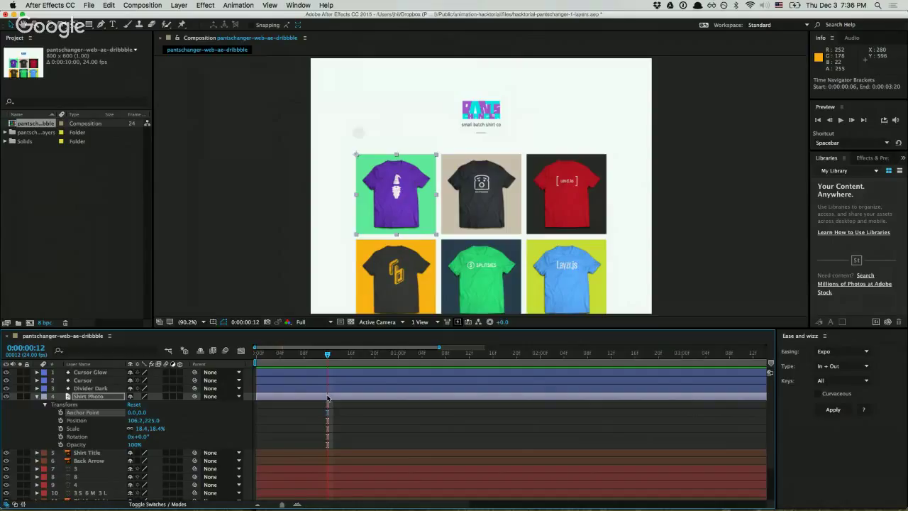
Toggle the timeline twice between the full composition duration and a frame-level zoom around the current time
{"action": "key", "text": "semicolon"}
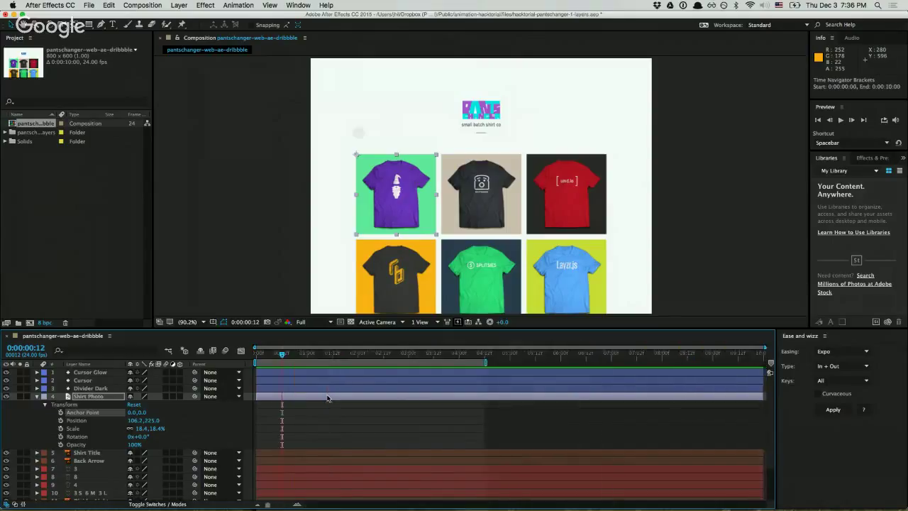
{"action": "key", "text": "semicolon"}
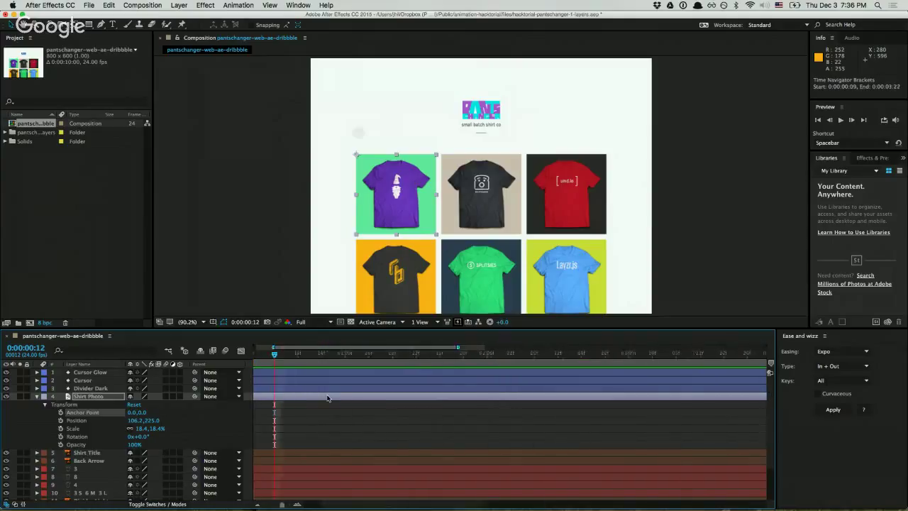
{"action": "key", "text": "semicolon"}
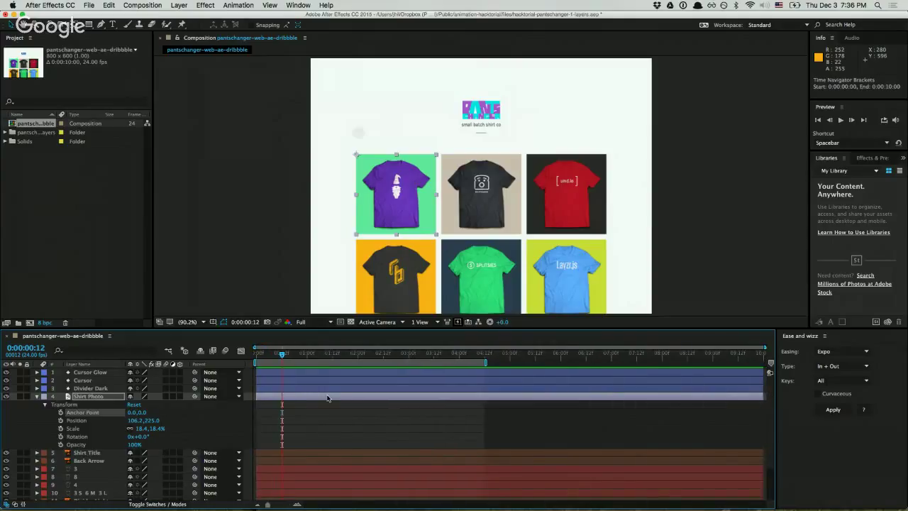
{"action": "key", "text": "semicolon"}
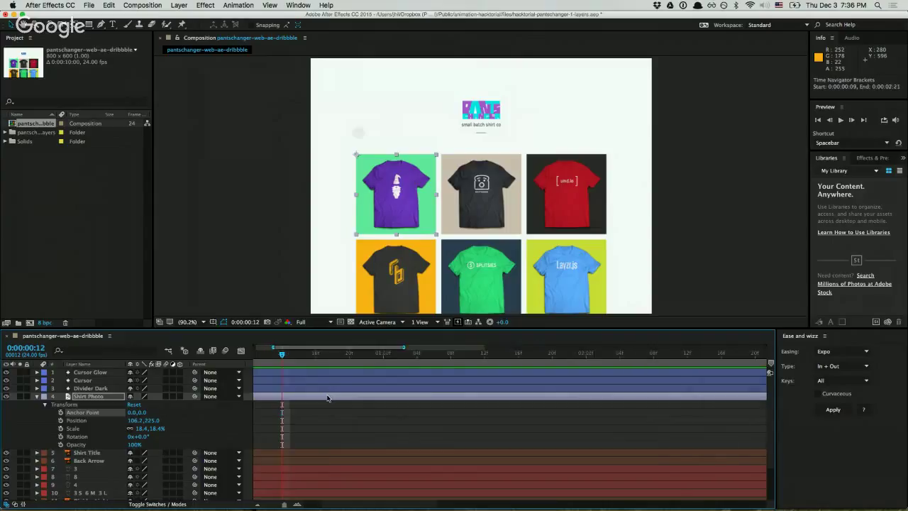
Enable Scale keyframing on the Shirt Photo layer at frame 12
{"action": "left_click", "coordinate": [340, 423]}
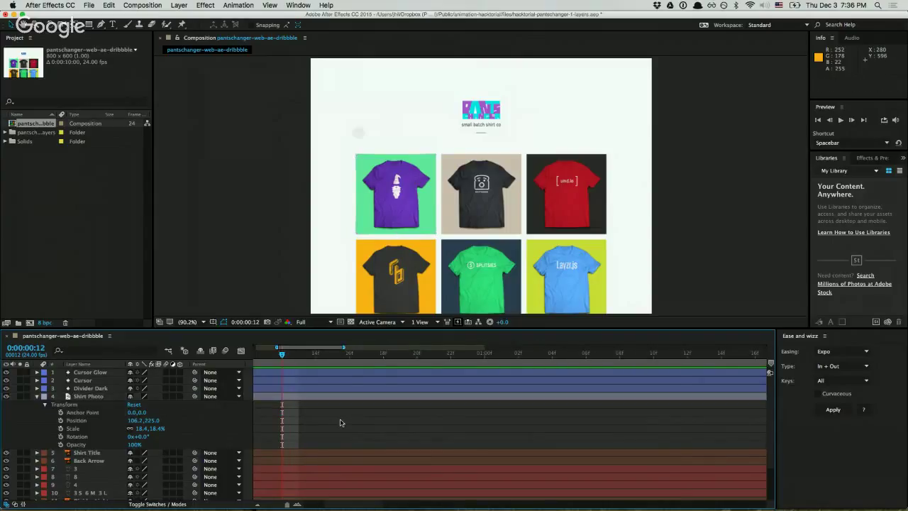
{"action": "scroll", "coordinate": [258, 413], "scroll_direction": "left", "scroll_amount": 2}
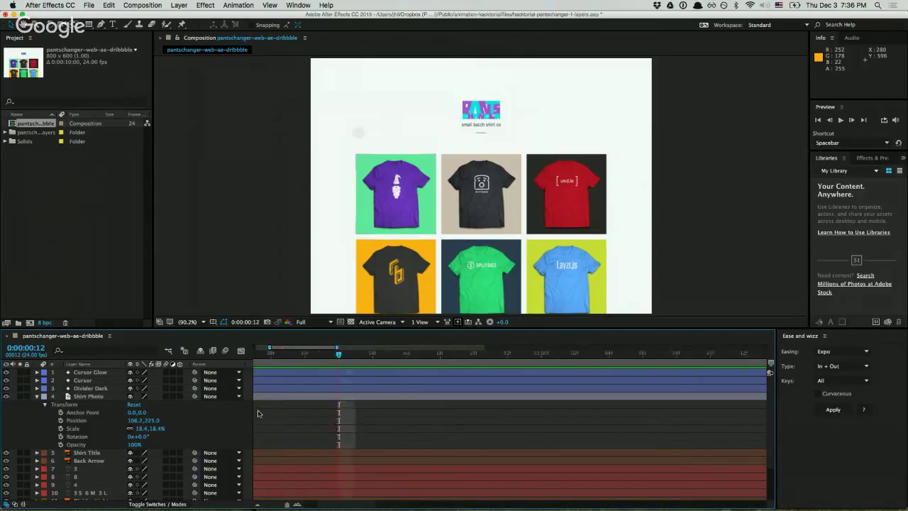
{"action": "scroll", "coordinate": [258, 413], "scroll_direction": "left", "scroll_amount": 4}
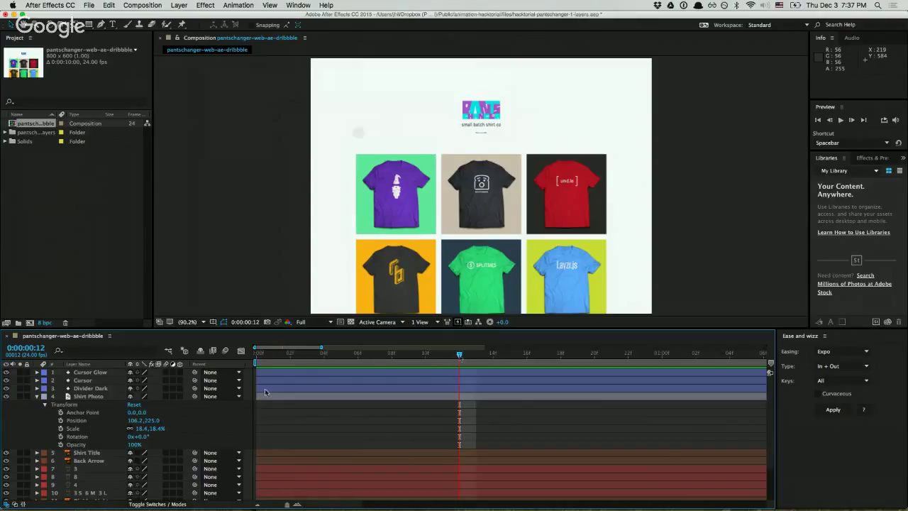
{"action": "left_click", "coordinate": [60, 428]}
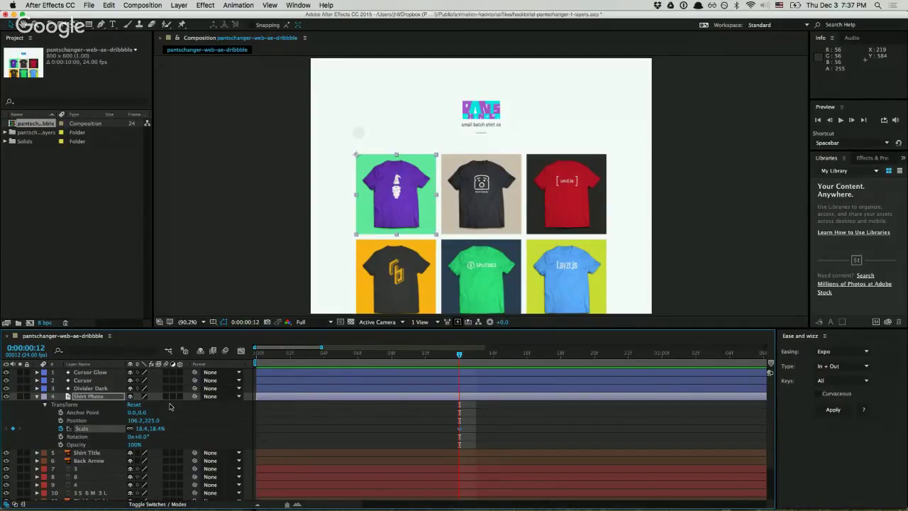
Add a second Scale keyframe to the Shirt Photo layer at 0:00:01:00
{"action": "scroll", "coordinate": [720, 363], "scroll_direction": "right", "scroll_amount": 3}
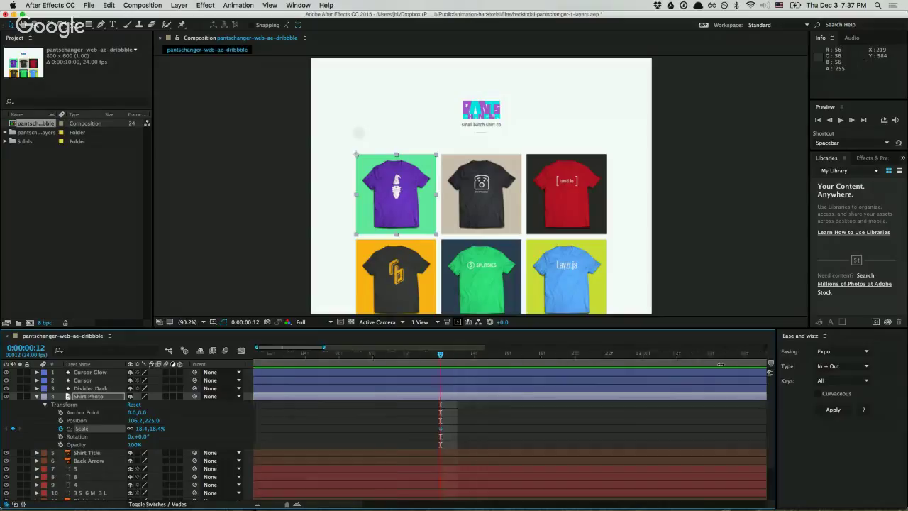
{"action": "left_click", "coordinate": [586, 354]}
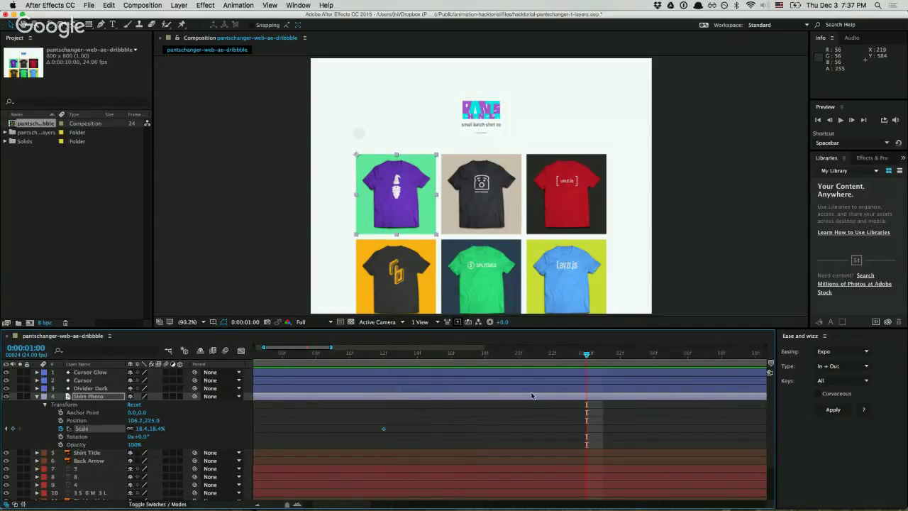
{"action": "left_click", "coordinate": [389, 430]}
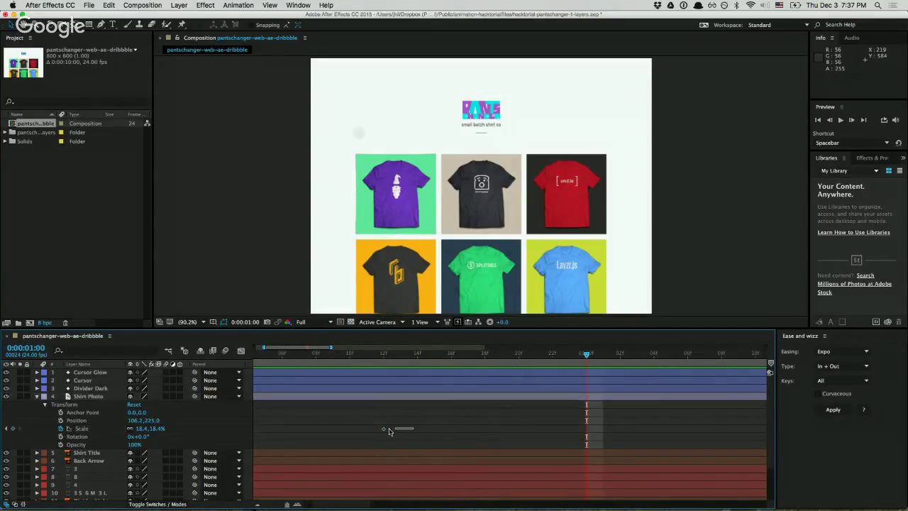
{"action": "left_click", "coordinate": [13, 430]}
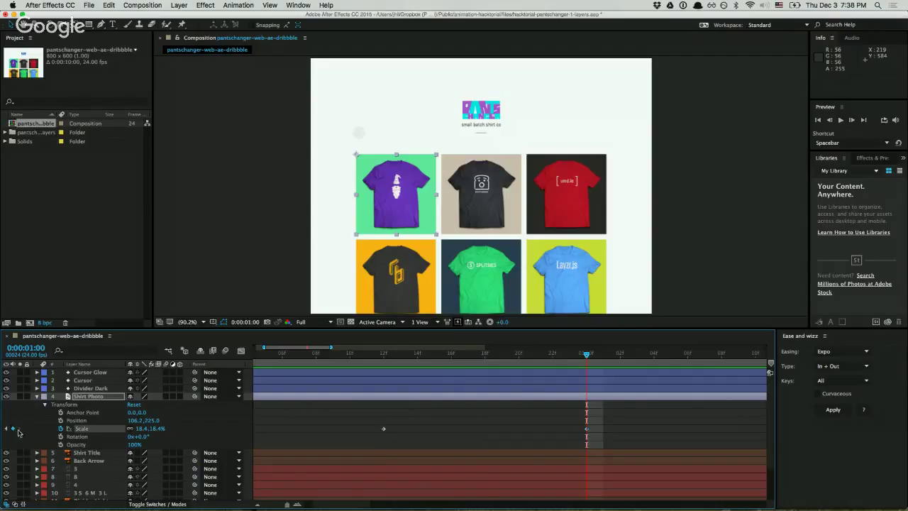
{"action": "left_click", "coordinate": [67, 429]}
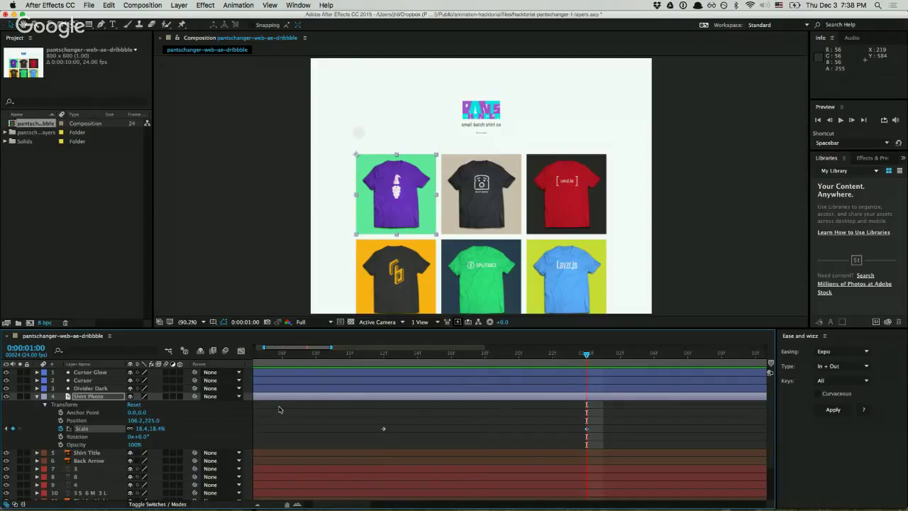
Try a Scale value of 100% for the Shirt Photo layer at 0:00:01:00
{"action": "left_click", "coordinate": [139, 428]}
{"action": "type", "text": "100"}
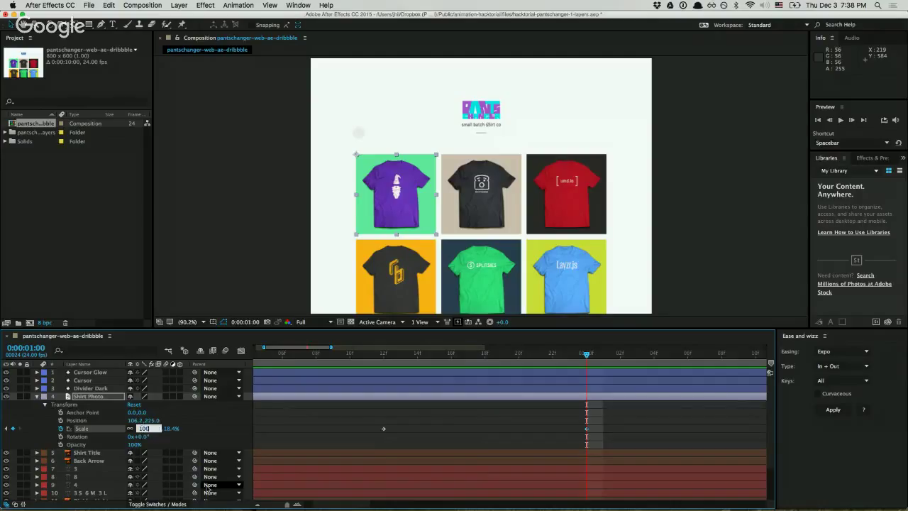
{"action": "key", "text": "Return"}
{"action": "left_click", "coordinate": [208, 485]}
{"action": "key", "text": "Escape"}
Set the Shirt Photo layer's Scale to 58% at the 0:00:01:00 keyframe
{"action": "left_click_drag", "start_coordinate": [141, 428], "coordinate": [114, 419]}
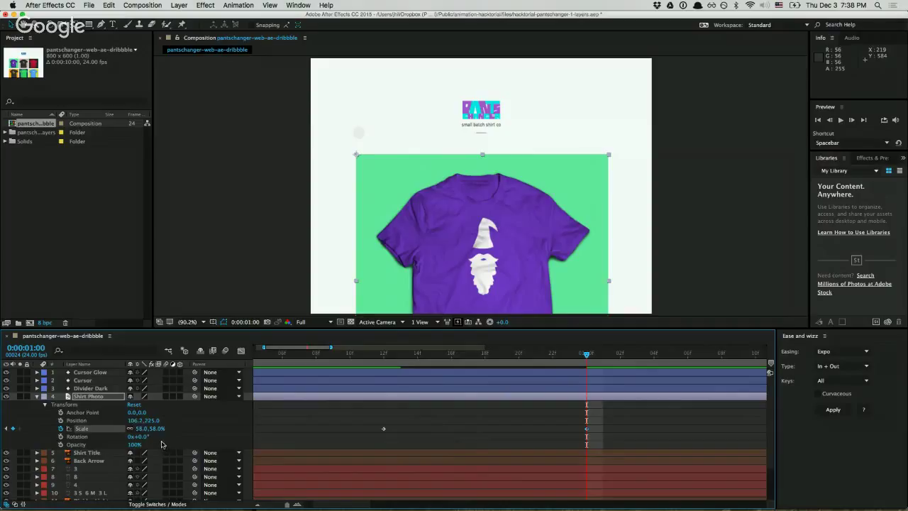
{"action": "key", "text": "F2"}
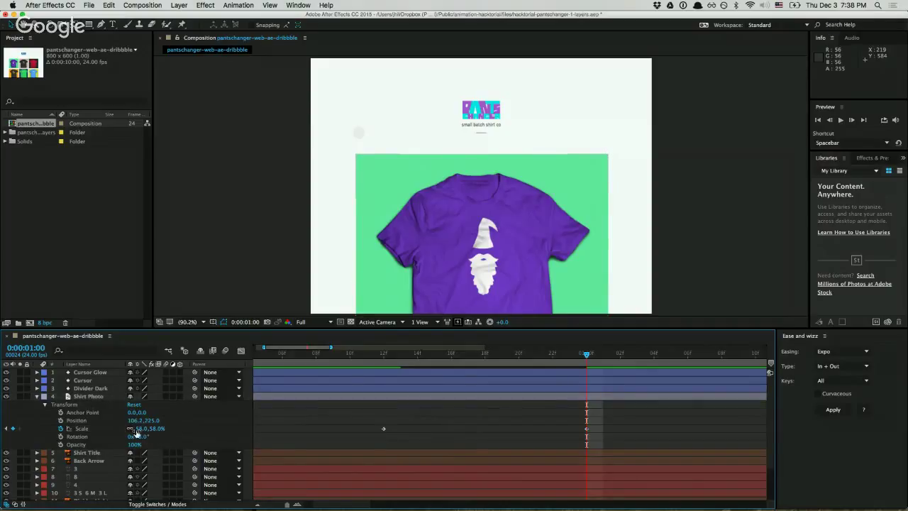
{"action": "left_click", "coordinate": [137, 428]}
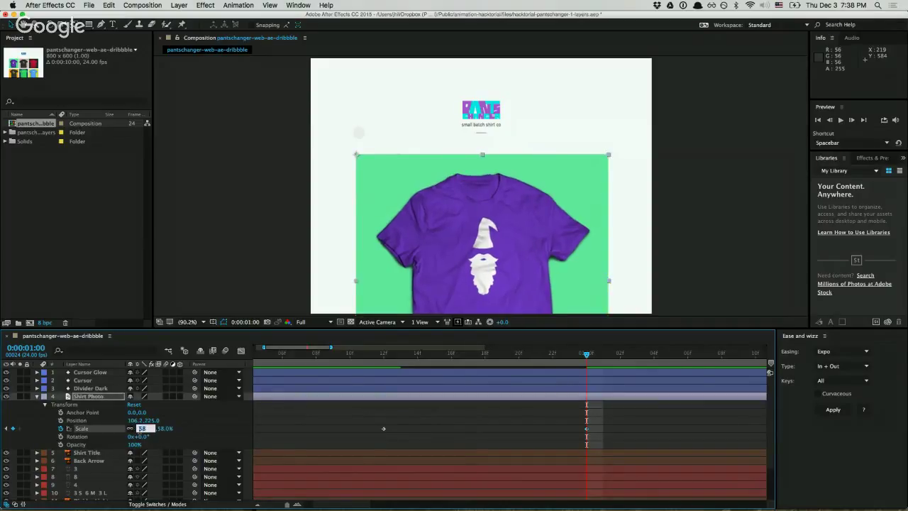
{"action": "key", "text": "Return"}
{"action": "left_click", "coordinate": [143, 429]}
{"action": "type", "text": "58"}
{"action": "key", "text": "Return"}
Scrub back through the Shirt Photo scale animation, then play it from frame 11 with a wider timeline range
{"action": "left_click_drag", "start_coordinate": [587, 353], "coordinate": [231, 369]}
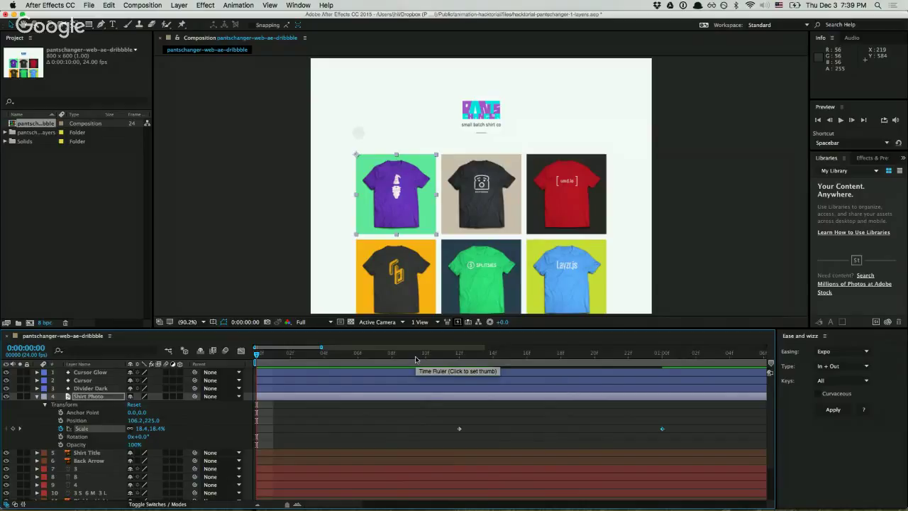
{"action": "left_click", "coordinate": [444, 353]}
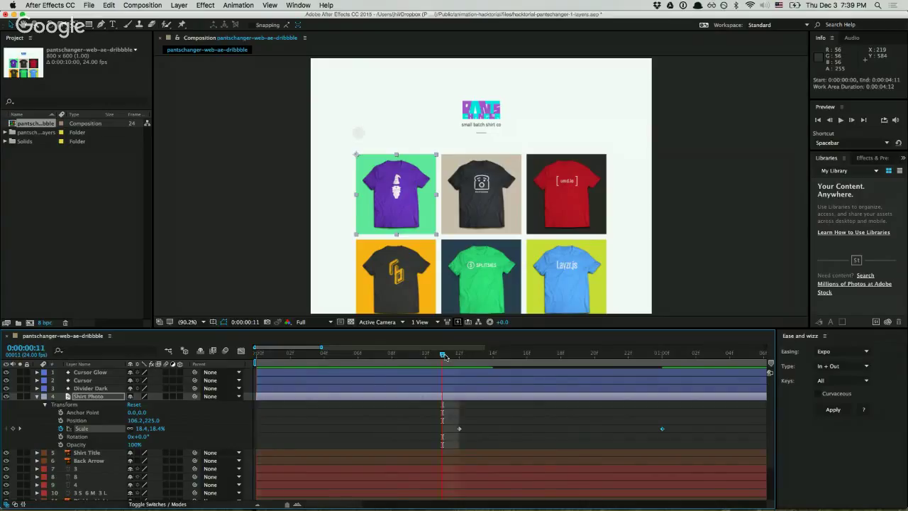
{"action": "key", "text": "minus"}
{"action": "key", "text": "space"}
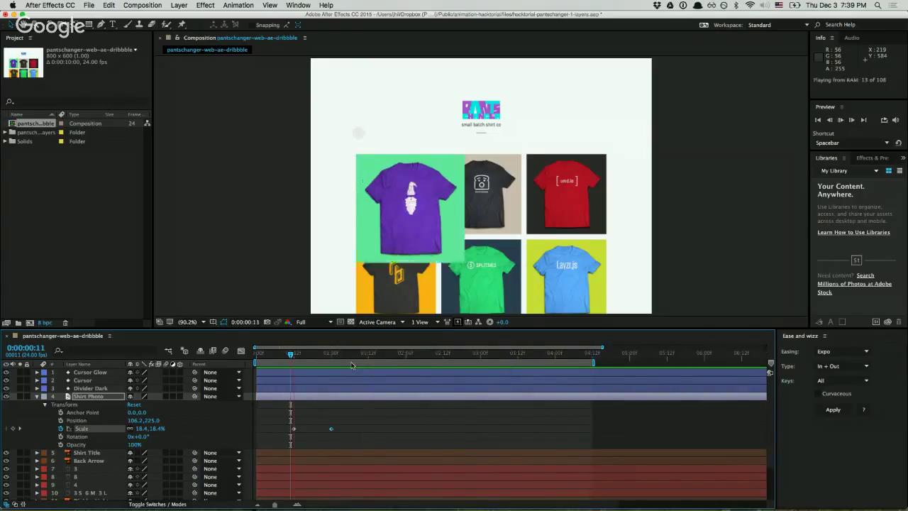
{"action": "key", "text": "space"}
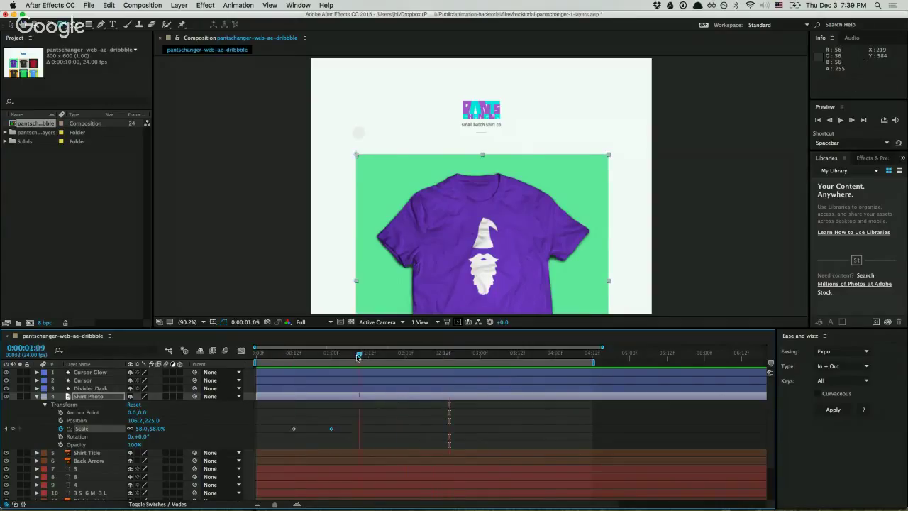
Return to the first frame and preview the scale animation across the work area, showing the full composition duration
{"action": "key", "text": "Home"}
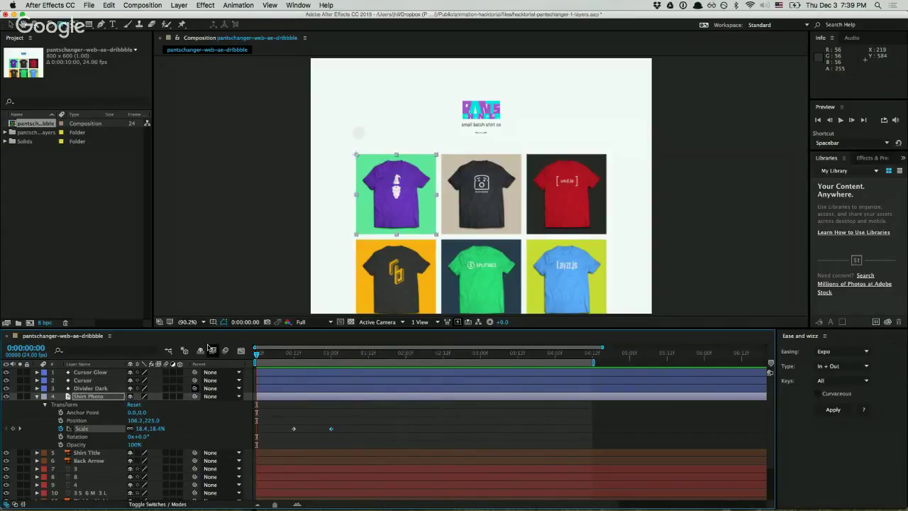
{"action": "key", "text": "equal"}
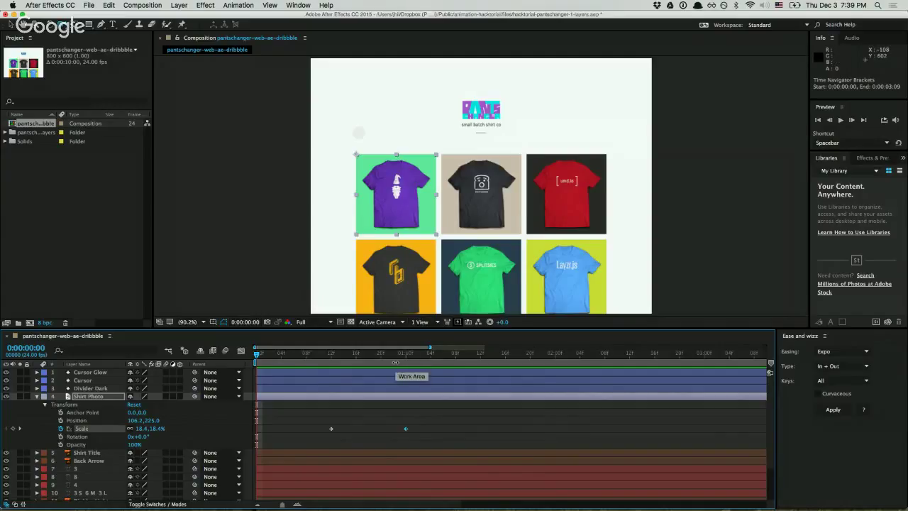
{"action": "key", "text": "space"}
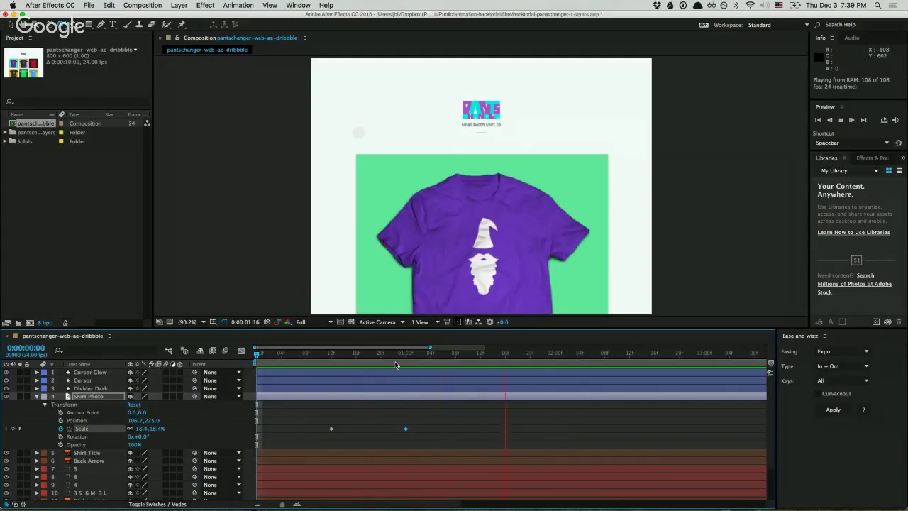
{"action": "key", "text": "minus"}
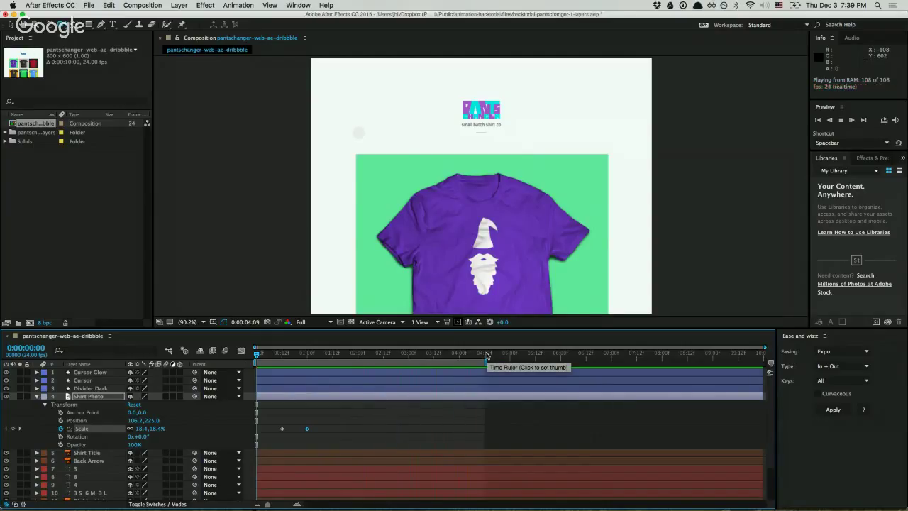
Stop the preview and expand the Green Background layer's Transform properties
{"action": "left_click", "coordinate": [366, 418]}
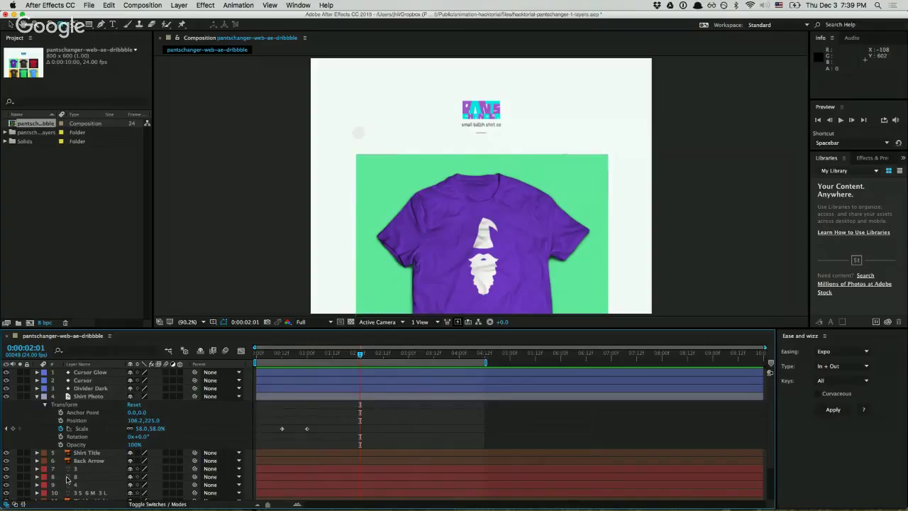
{"action": "scroll", "coordinate": [145, 437], "scroll_direction": "down", "scroll_amount": 3}
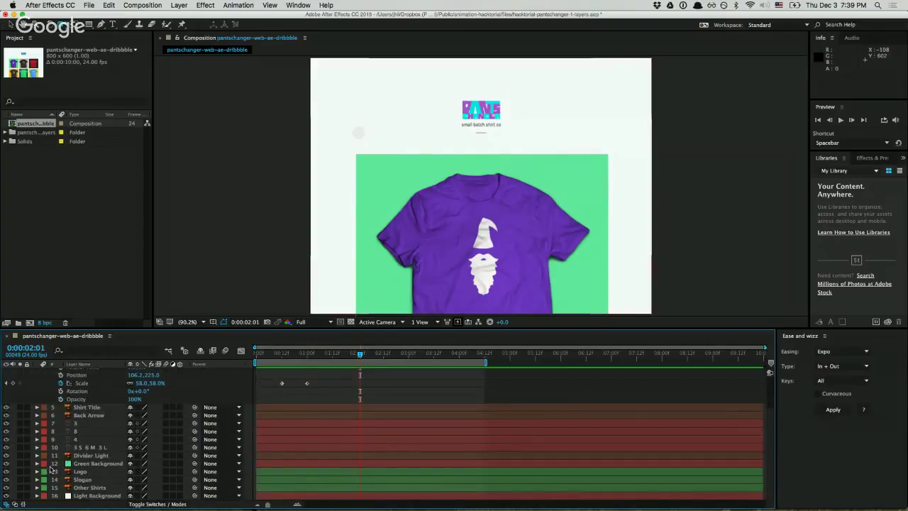
{"action": "left_click", "coordinate": [37, 463]}
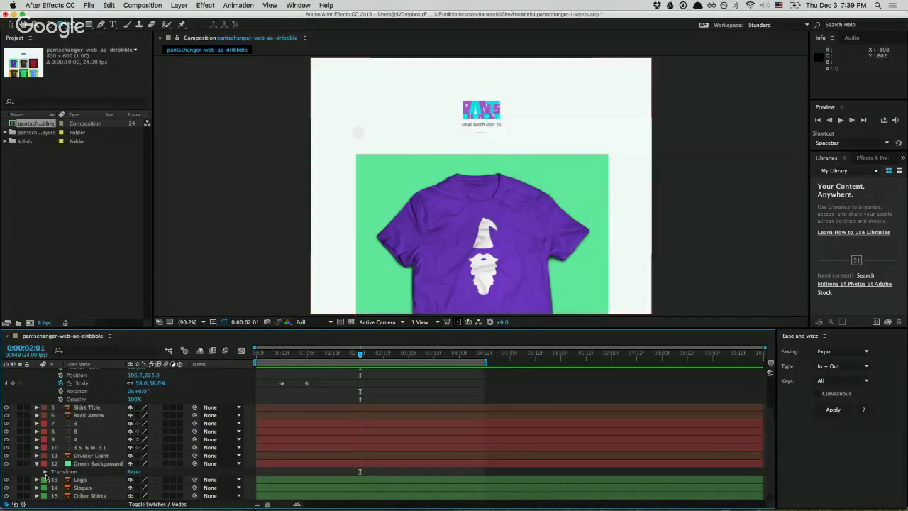
{"action": "left_click", "coordinate": [45, 471]}
{"action": "left_click", "coordinate": [81, 480]}
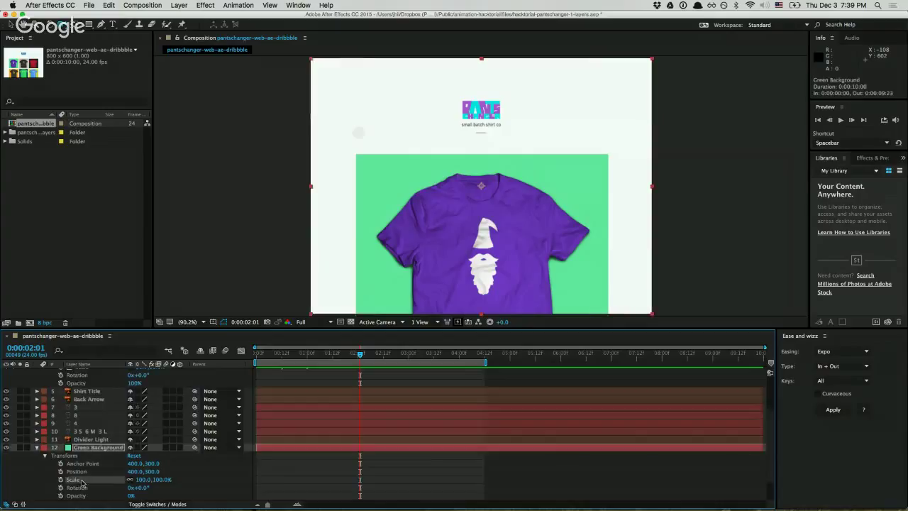
{"action": "scroll", "coordinate": [83, 481], "scroll_direction": "down", "scroll_amount": 2}
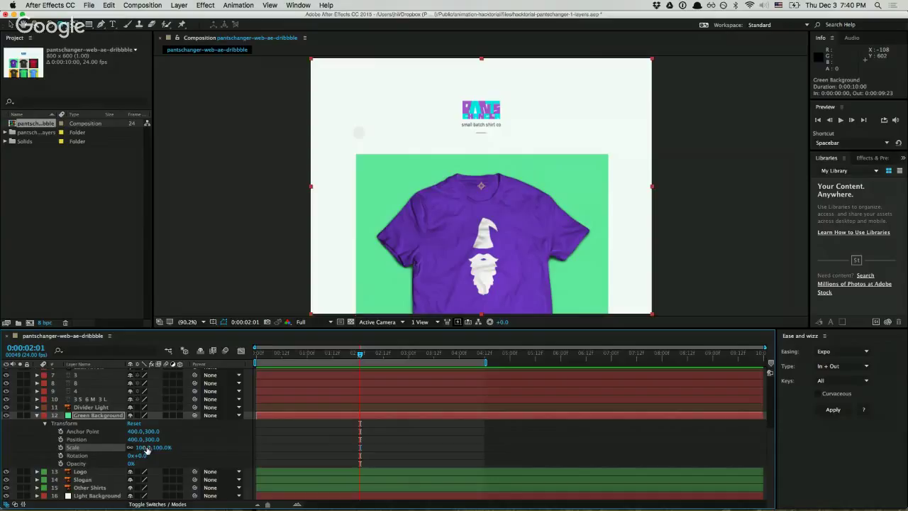
Enable Opacity keyframing on the Green Background layer at frame 12, aligned with the Shirt Photo's first Scale keyframe
{"action": "scroll", "coordinate": [298, 426], "scroll_direction": "up", "scroll_amount": 4}
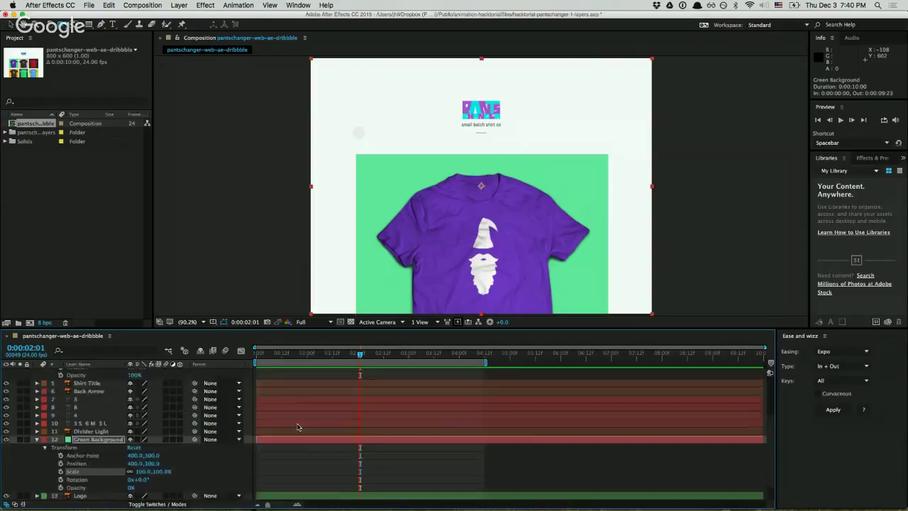
{"action": "scroll", "coordinate": [298, 426], "scroll_direction": "down", "scroll_amount": 1}
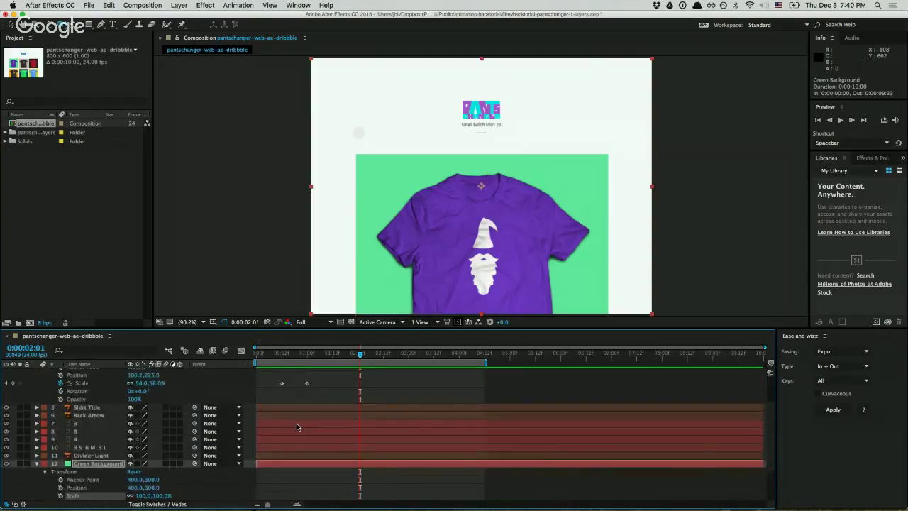
{"action": "left_click", "coordinate": [282, 354]}
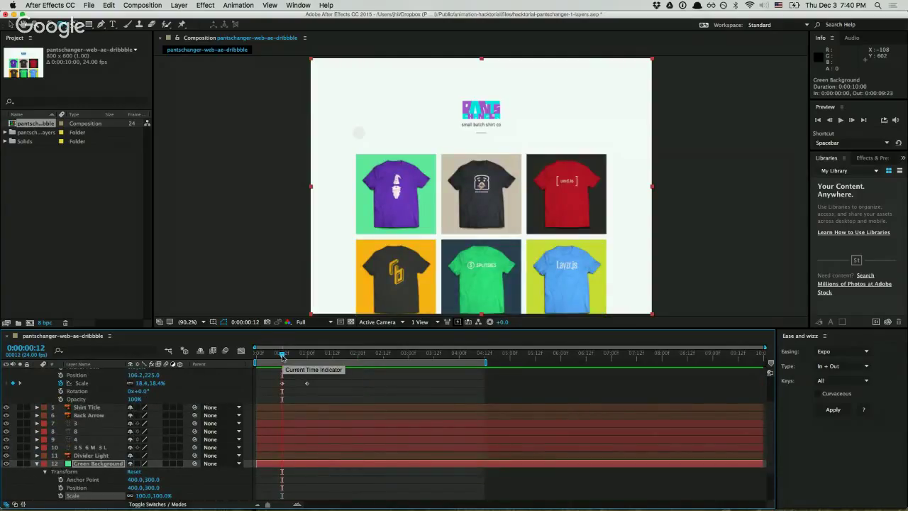
{"action": "scroll", "coordinate": [281, 356], "scroll_direction": "up", "scroll_amount": 4}
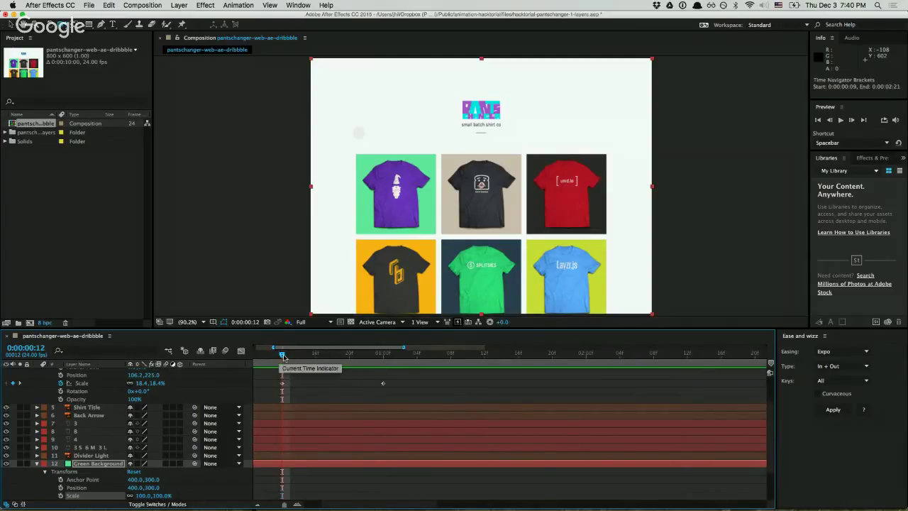
{"action": "key", "text": "F2"}
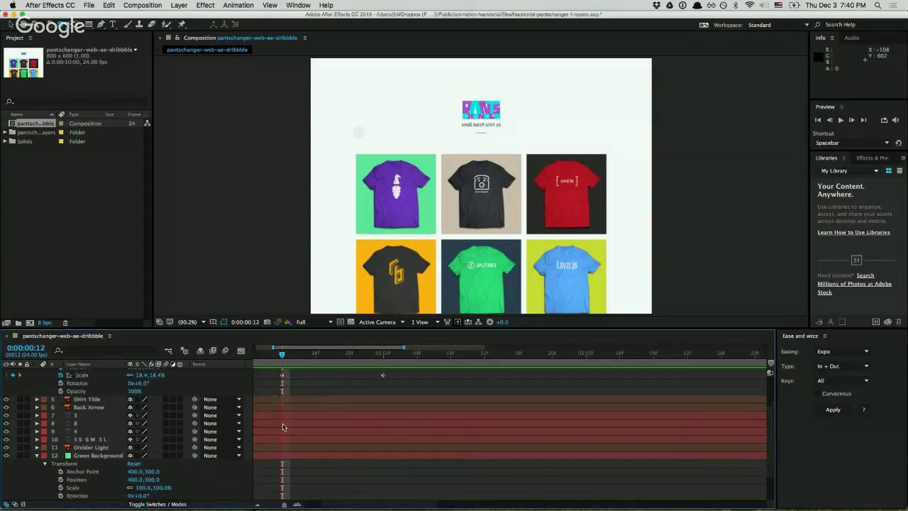
{"action": "scroll", "coordinate": [283, 426], "scroll_direction": "down", "scroll_amount": 2}
{"action": "left_click", "coordinate": [99, 431]}
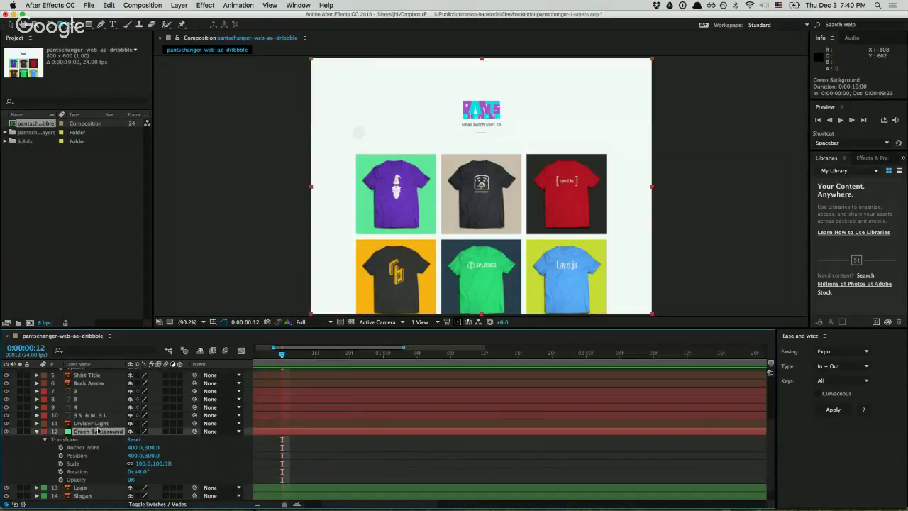
{"action": "left_click", "coordinate": [60, 479]}
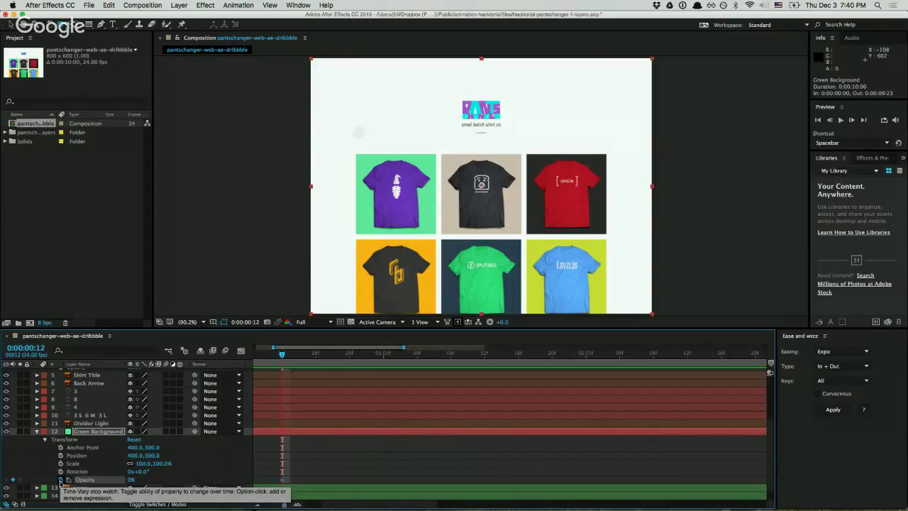
Enlarge the timeline area so the Shirt Photo and Green Background transform properties fit together
{"action": "scroll", "coordinate": [277, 409], "scroll_direction": "up", "scroll_amount": 1}
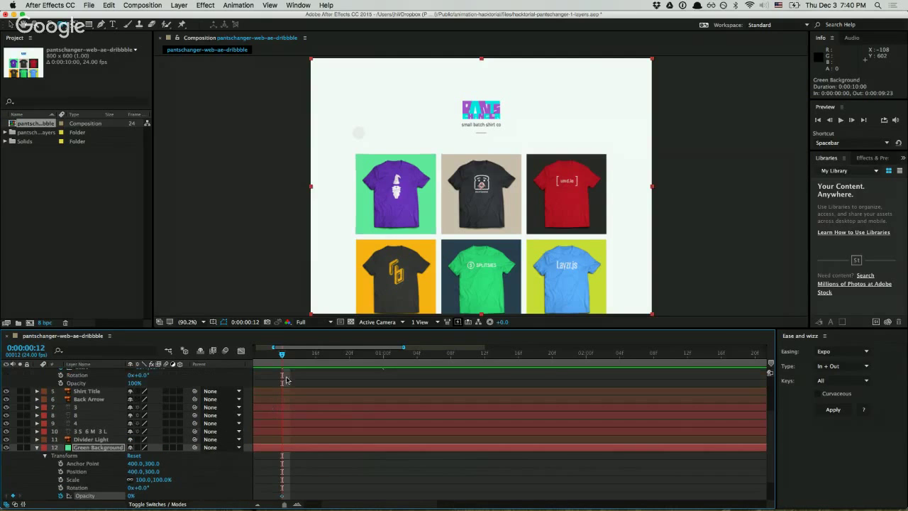
{"action": "left_click_drag", "start_coordinate": [281, 328], "coordinate": [263, 246]}
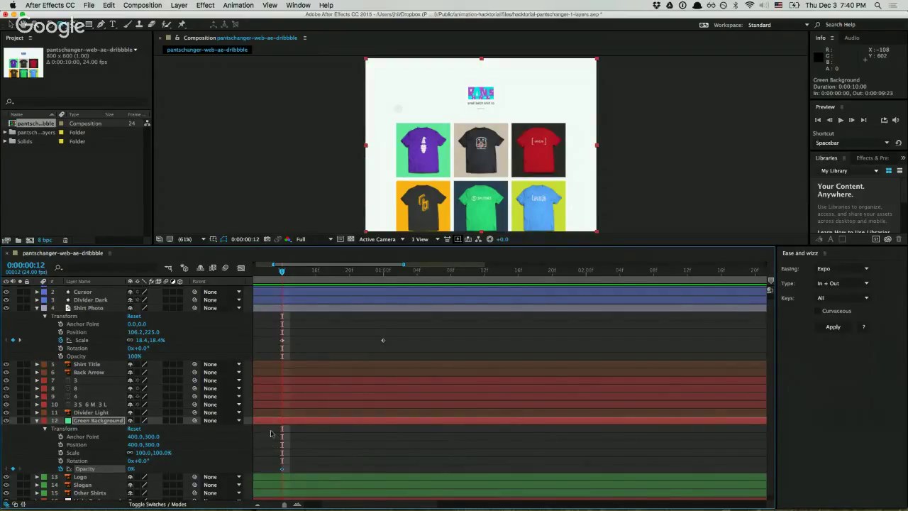
Add an Opacity keyframe of 100% to the Green Background at 0:00:01:00, aligned with the Shirt Photo's second Scale keyframe
{"action": "left_click", "coordinate": [390, 324]}
{"action": "key", "text": "minus"}
{"action": "key", "text": "minus"}
{"action": "key", "text": "minus"}
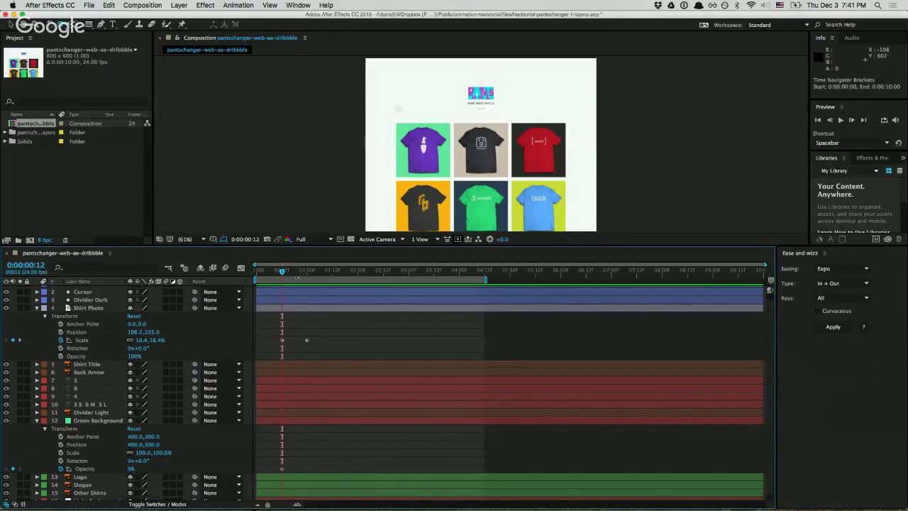
{"action": "left_click", "coordinate": [307, 271]}
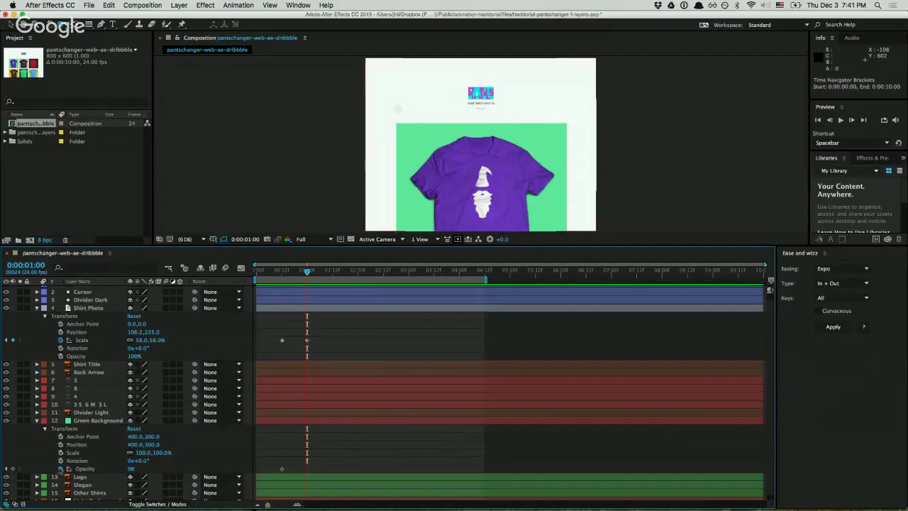
{"action": "left_click", "coordinate": [13, 469]}
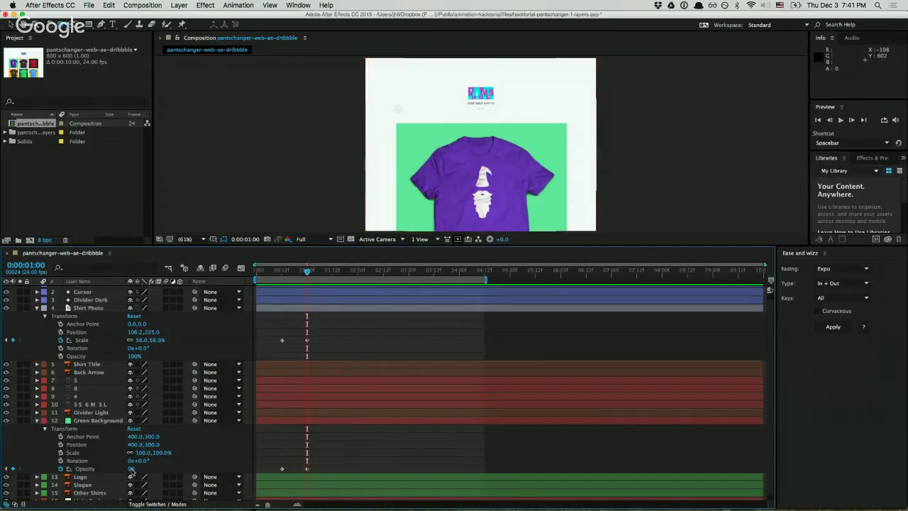
{"action": "left_click", "coordinate": [131, 469]}
{"action": "type", "text": "100"}
{"action": "key", "text": "Return"}
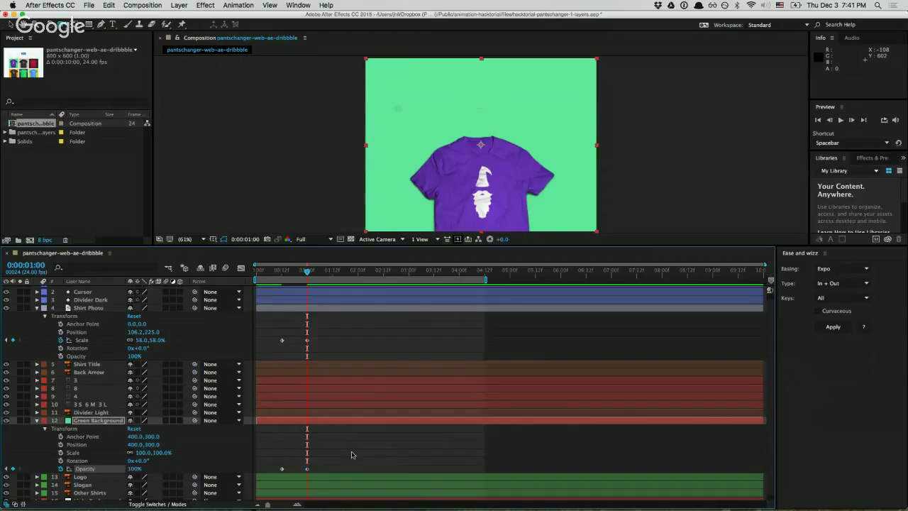
{"action": "left_click", "coordinate": [351, 455]}
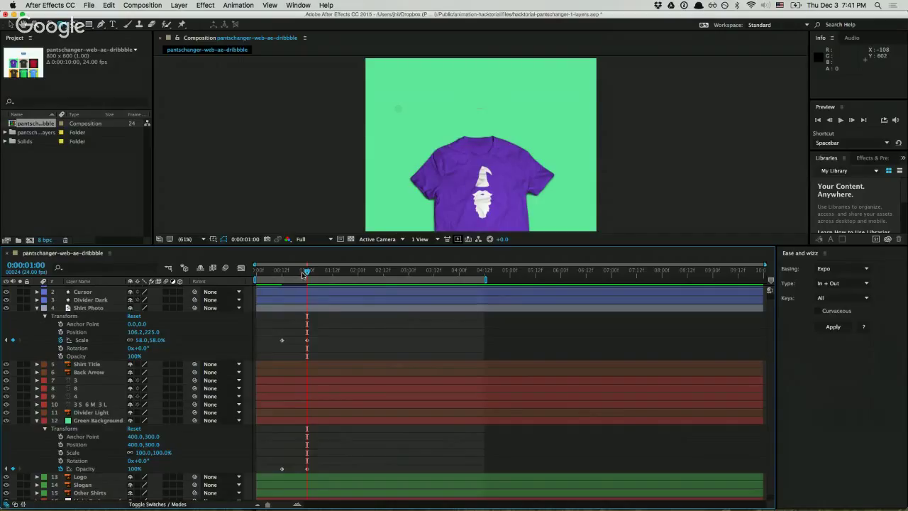
Preview the shirt scaling and background fade from the first frame, and scrub back through the transition to the start
{"action": "left_click_drag", "start_coordinate": [302, 275], "coordinate": [245, 273]}
{"action": "key", "text": "space"}
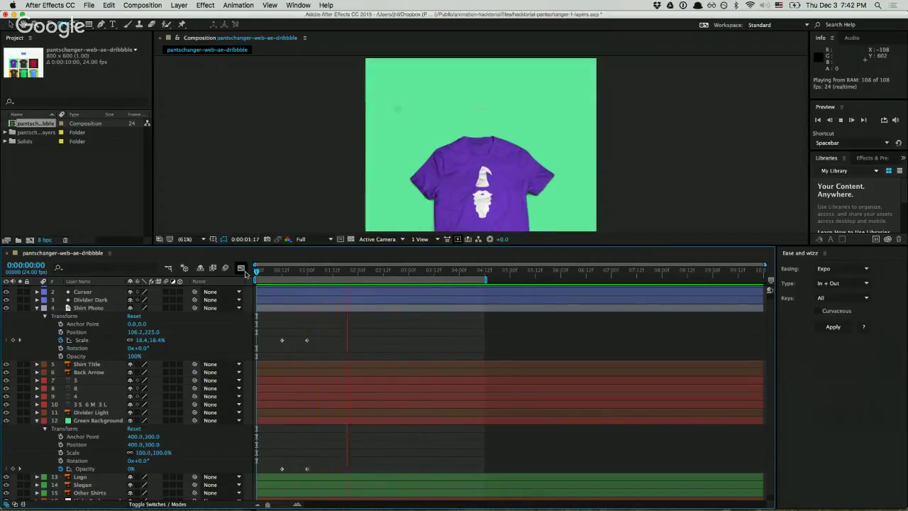
{"action": "key", "text": "space"}
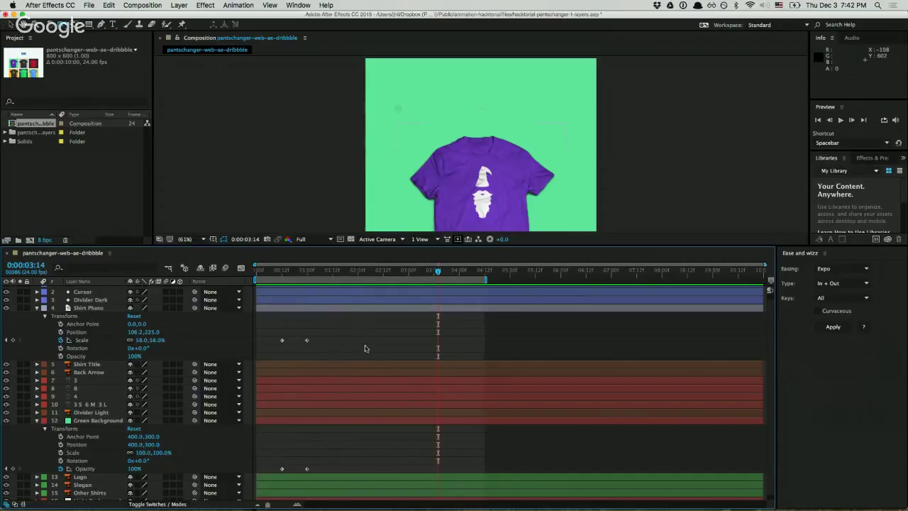
{"action": "left_click", "coordinate": [314, 274]}
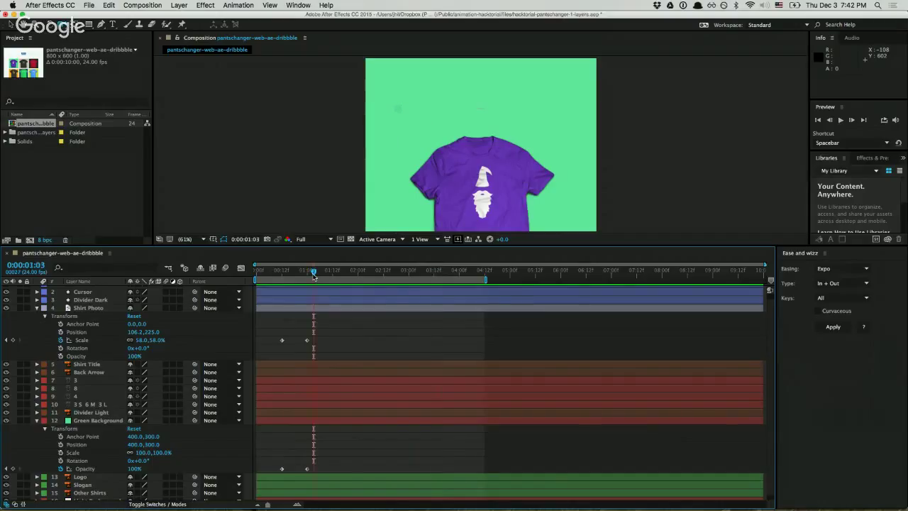
{"action": "left_click", "coordinate": [305, 275]}
{"action": "left_click_drag", "start_coordinate": [304, 275], "coordinate": [284, 284]}
{"action": "left_click_drag", "start_coordinate": [273, 285], "coordinate": [256, 283]}
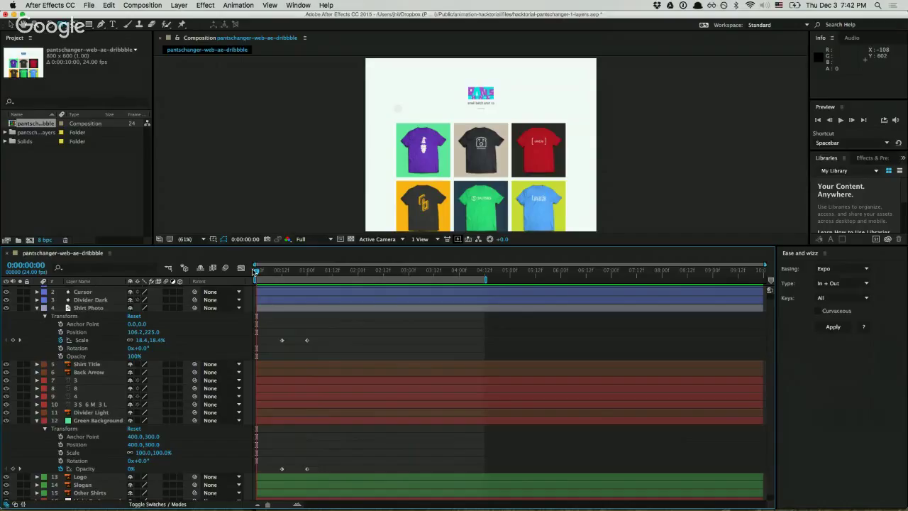
Select the Other Shirts layer and toggle its visibility off and on to check which artwork it holds
{"action": "scroll", "coordinate": [100, 401], "scroll_direction": "down", "scroll_amount": 1}
{"action": "left_click", "coordinate": [75, 487]}
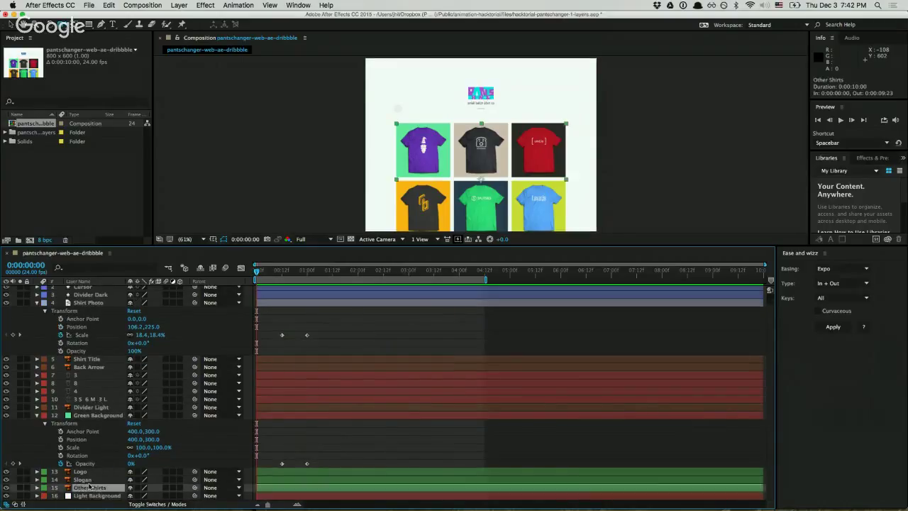
{"action": "left_click", "coordinate": [9, 488]}
{"action": "left_click", "coordinate": [8, 488]}
{"action": "left_click", "coordinate": [8, 488]}
{"action": "left_click", "coordinate": [8, 488]}
{"action": "left_click", "coordinate": [517, 435]}
{"action": "scroll", "coordinate": [517, 437], "scroll_direction": "up", "scroll_amount": 1}
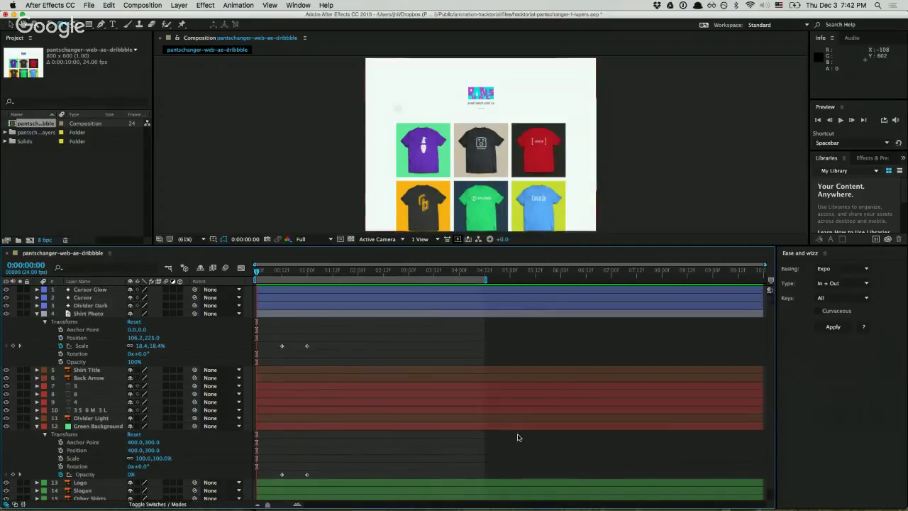
Select the Divider Dark layer and collapse the Shirt Photo layer's properties
{"action": "left_click", "coordinate": [72, 305]}
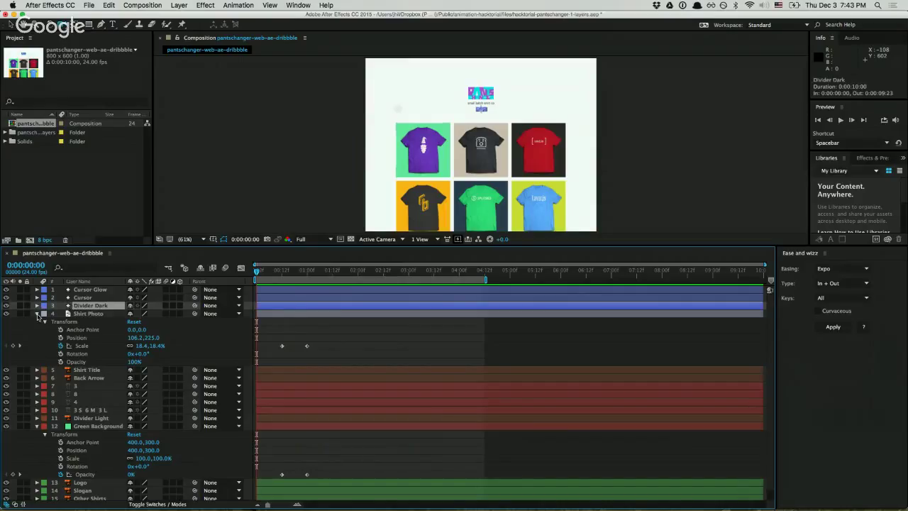
{"action": "left_click", "coordinate": [37, 314]}
Switch to Chrome, open dribbble.com, and browse the shots on the account's own profile for the Pantschanger animation
{"action": "left_click", "coordinate": [293, 492]}
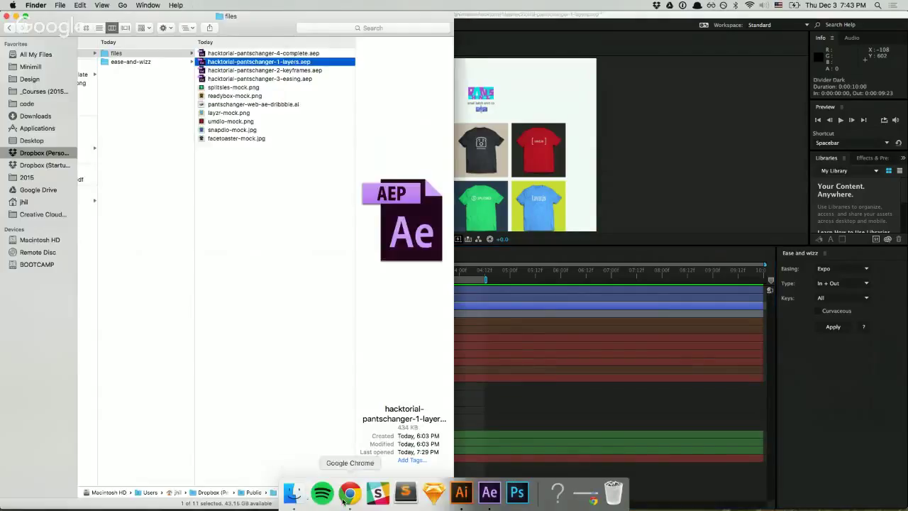
{"action": "left_click", "coordinate": [343, 500]}
{"action": "left_click", "coordinate": [93, 38]}
{"action": "type", "text": "d"}
{"action": "key", "text": "Return"}
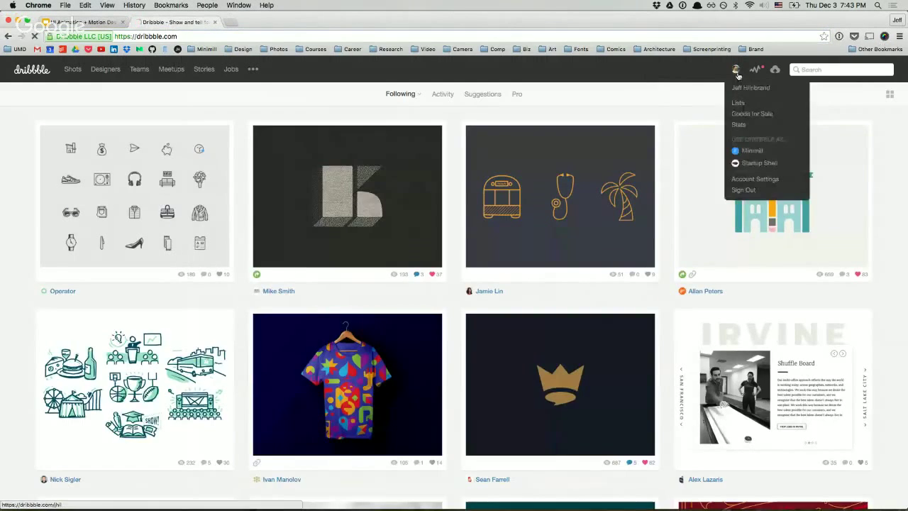
{"action": "left_click", "coordinate": [735, 69]}
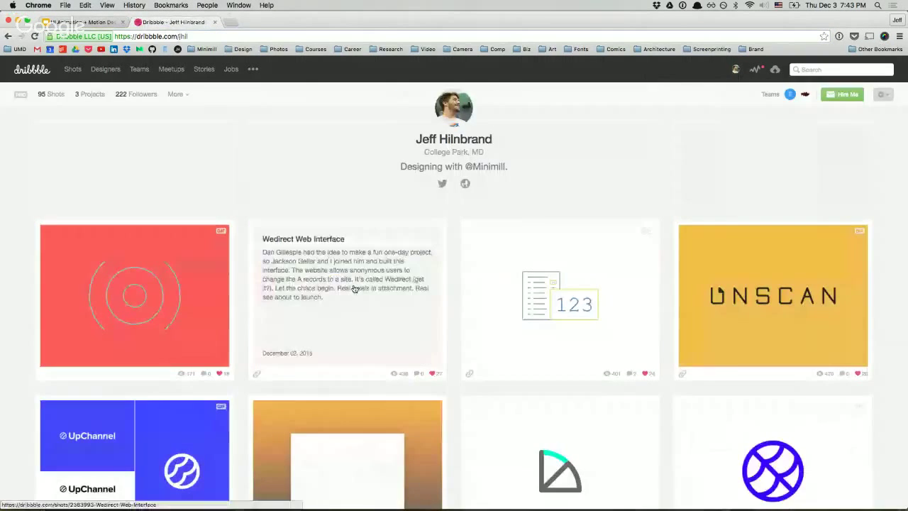
{"action": "scroll", "coordinate": [354, 288], "scroll_direction": "down", "scroll_amount": 10}
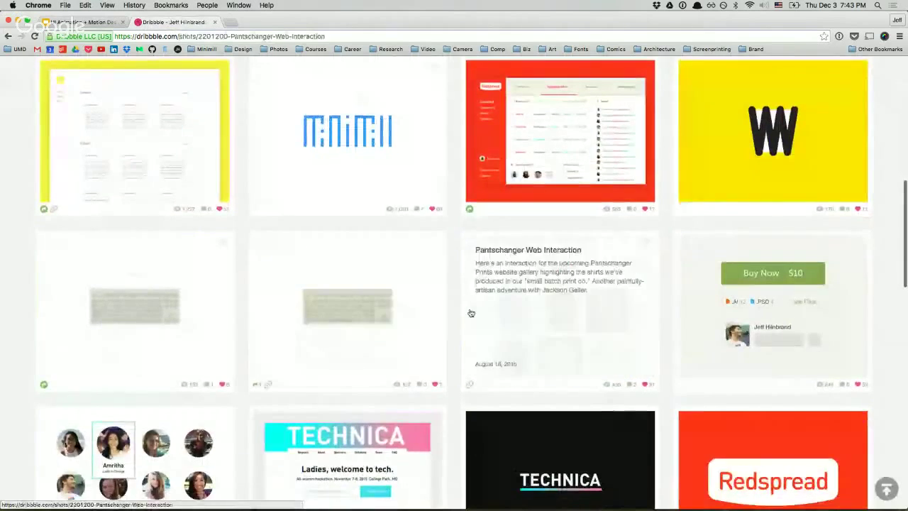
Open the Pantschanger Web Interaction shot and enlarge the page to study the finished reference animation
{"action": "left_click", "coordinate": [471, 313]}
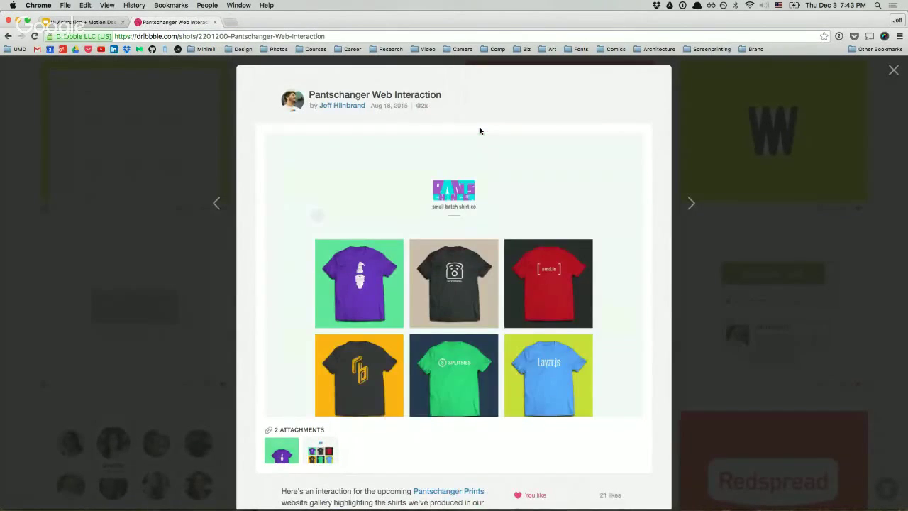
{"action": "key", "text": "super+equal"}
{"action": "key", "text": "super+equal"}
{"action": "key", "text": "super+equal"}
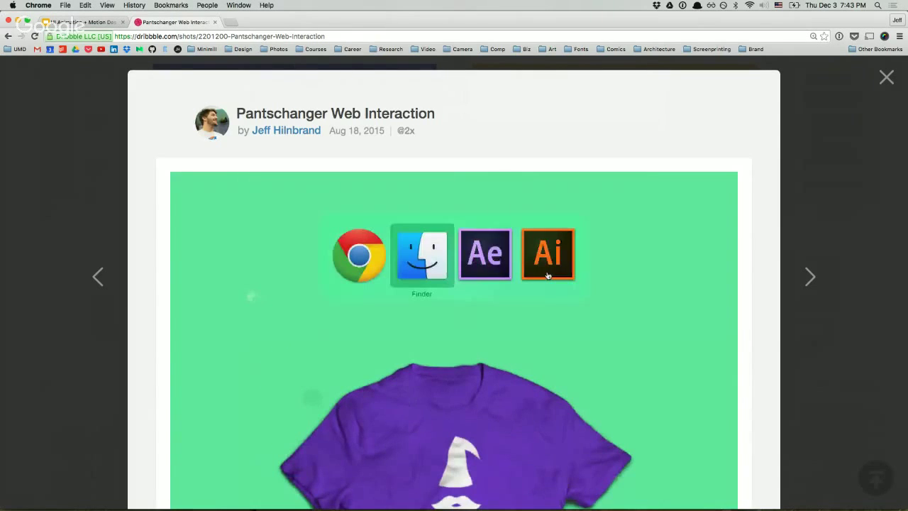
Switch back to After Effects, select the Shirt Title layer, and move the current time to 0:00:01:00
{"action": "key", "text": "super+Tab"}
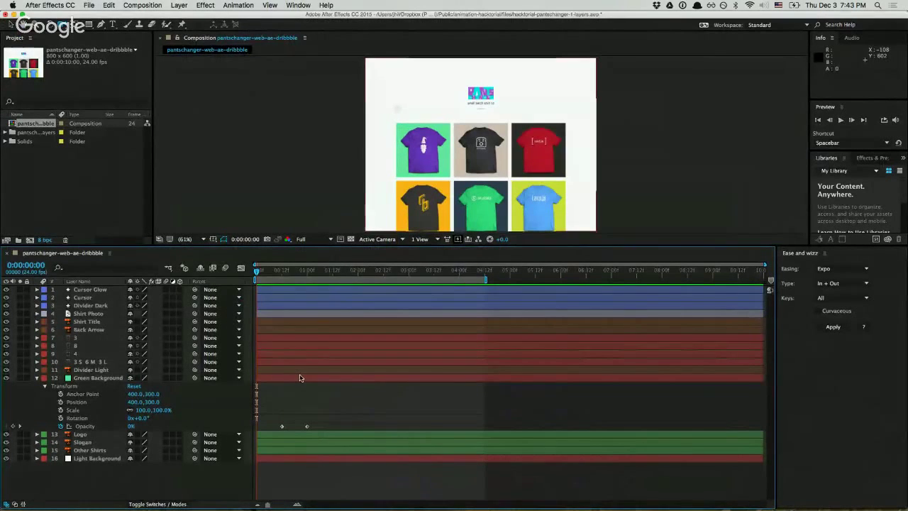
{"action": "left_click", "coordinate": [103, 305]}
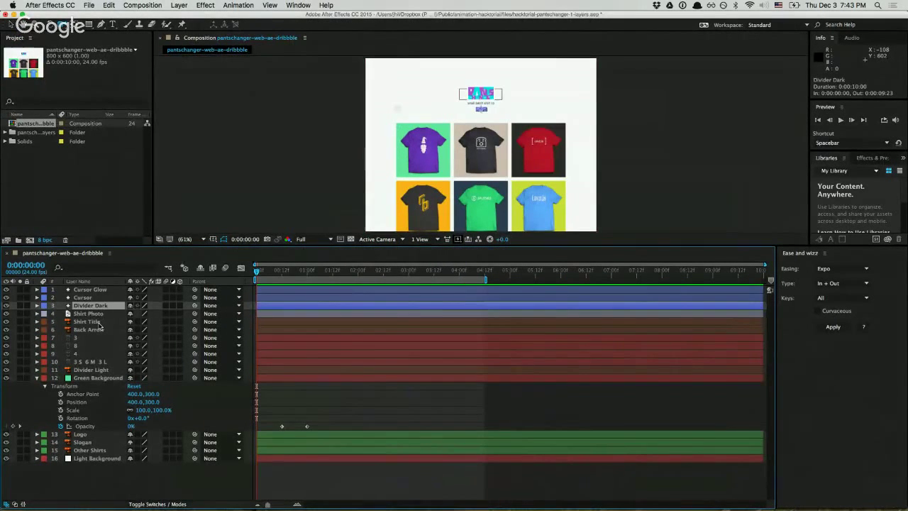
{"action": "left_click", "coordinate": [100, 323]}
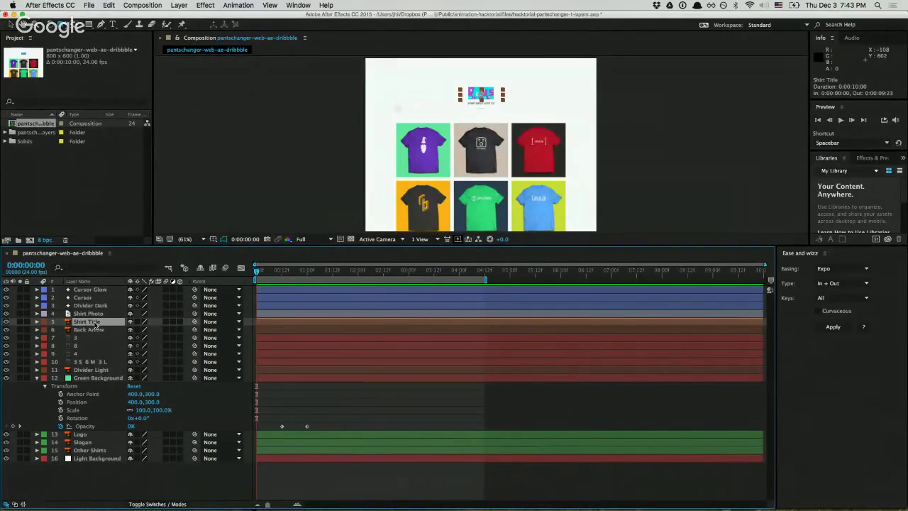
{"action": "left_click", "coordinate": [285, 271]}
{"action": "left_click_drag", "start_coordinate": [285, 270], "coordinate": [306, 266]}
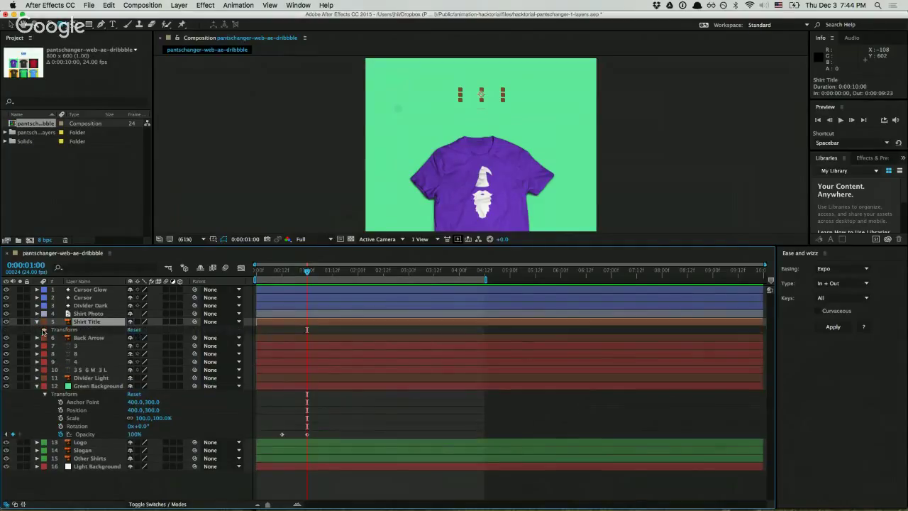
Expand the Shirt Title layer's Transform properties and enable Opacity keyframing at 0:00:01:00
{"action": "left_click", "coordinate": [37, 322]}
{"action": "left_click", "coordinate": [53, 337]}
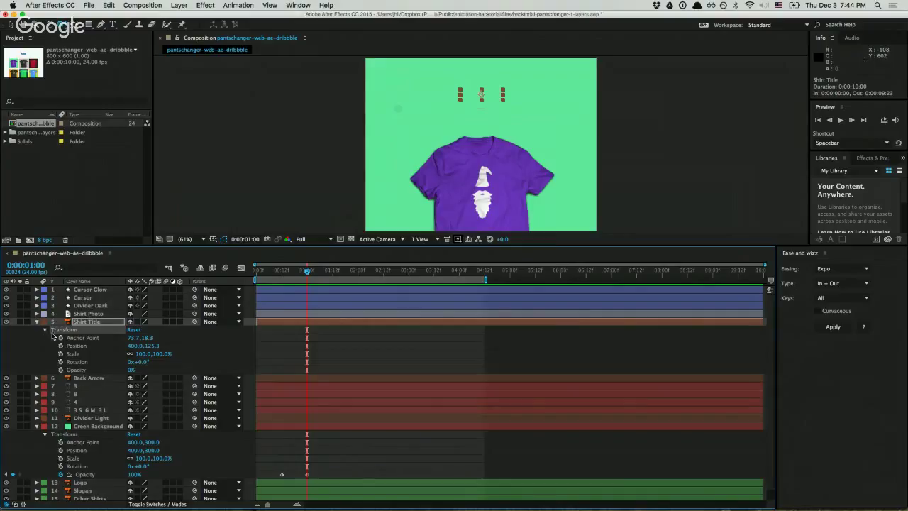
{"action": "left_click", "coordinate": [76, 345]}
{"action": "left_click", "coordinate": [90, 362]}
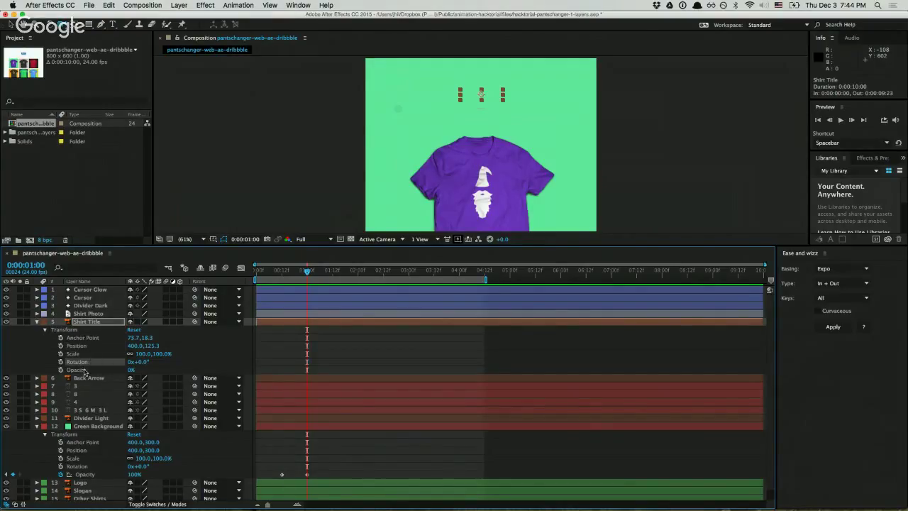
{"action": "left_click", "coordinate": [83, 370]}
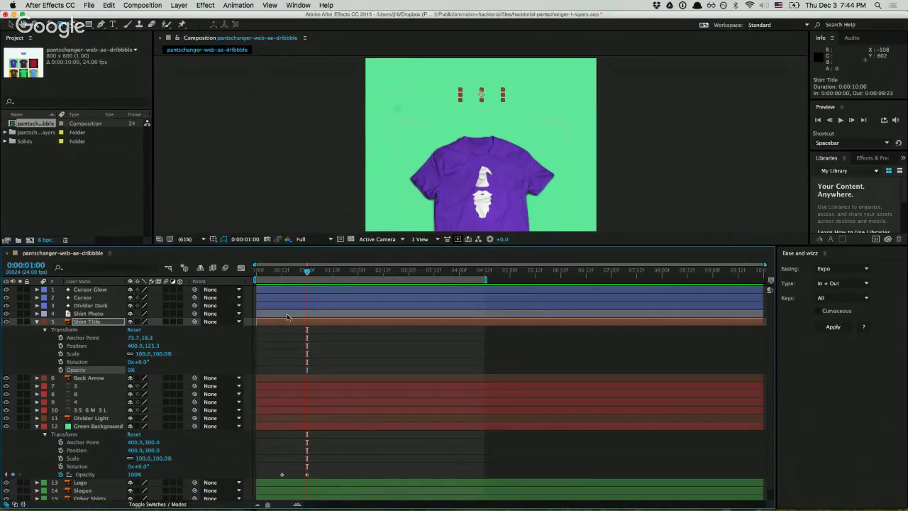
{"action": "mouse_move", "coordinate": [306, 273]}
{"action": "left_mouse_down"}
{"action": "mouse_move", "coordinate": [287, 275]}
{"action": "mouse_move", "coordinate": [306, 282]}
{"action": "left_mouse_up"}
{"action": "scroll", "coordinate": [305, 281], "scroll_direction": "up", "scroll_amount": 5}
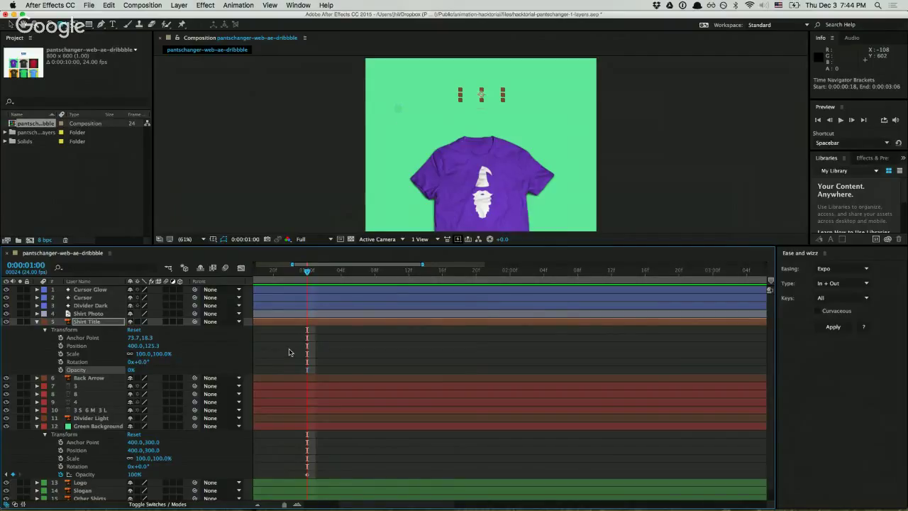
{"action": "left_click", "coordinate": [60, 369]}
Add an Opacity keyframe of 100% to the Shirt Title at 0:00:01:12
{"action": "left_click_drag", "start_coordinate": [310, 275], "coordinate": [412, 300]}
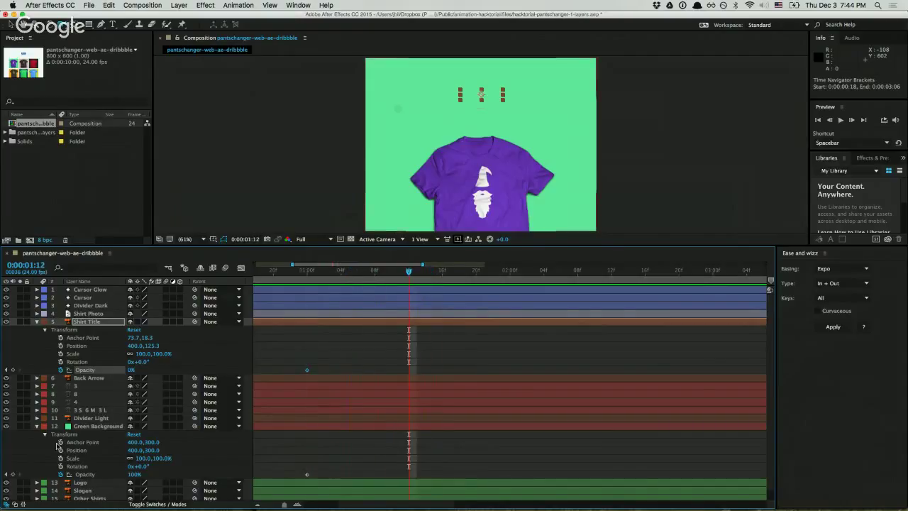
{"action": "left_click", "coordinate": [130, 370]}
{"action": "type", "text": "100"}
{"action": "key", "text": "Return"}
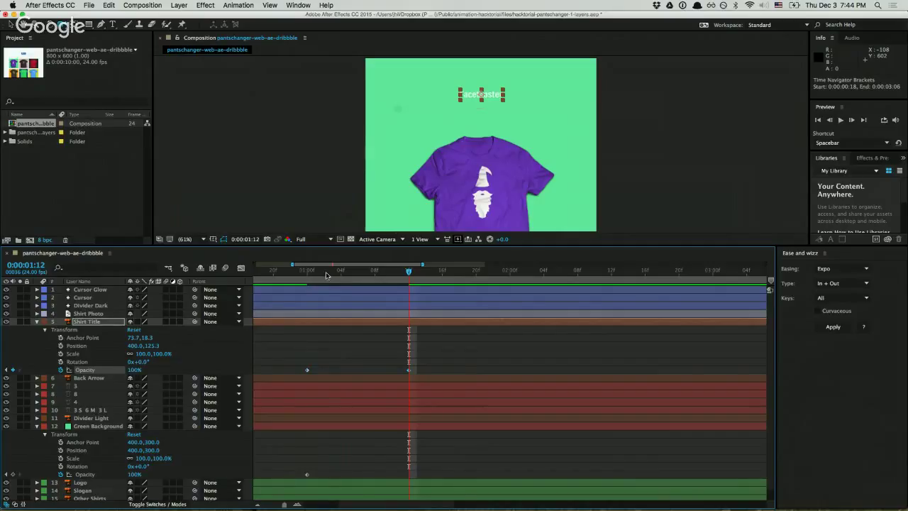
Preview the Shirt Title fade-in from the first frame, with the composition view temporarily maximized
{"action": "key", "text": ";"}
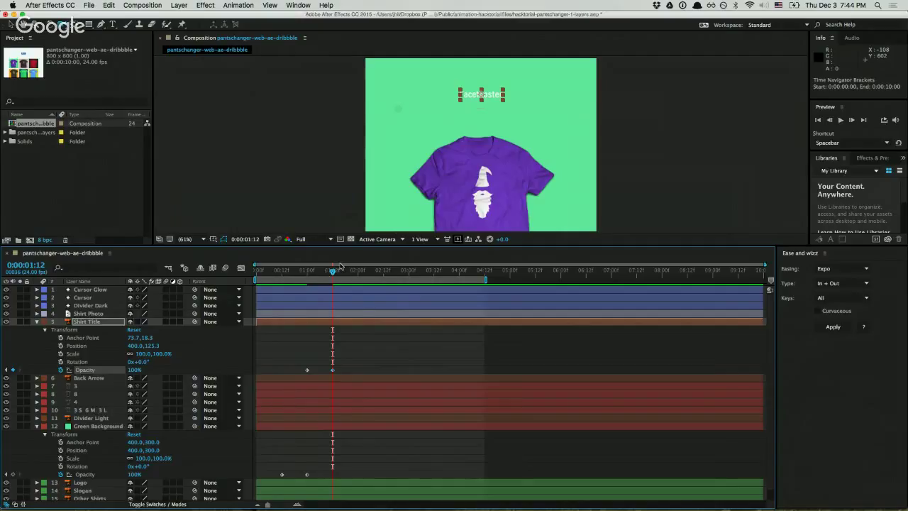
{"action": "key", "text": "Home"}
{"action": "key", "text": "space"}
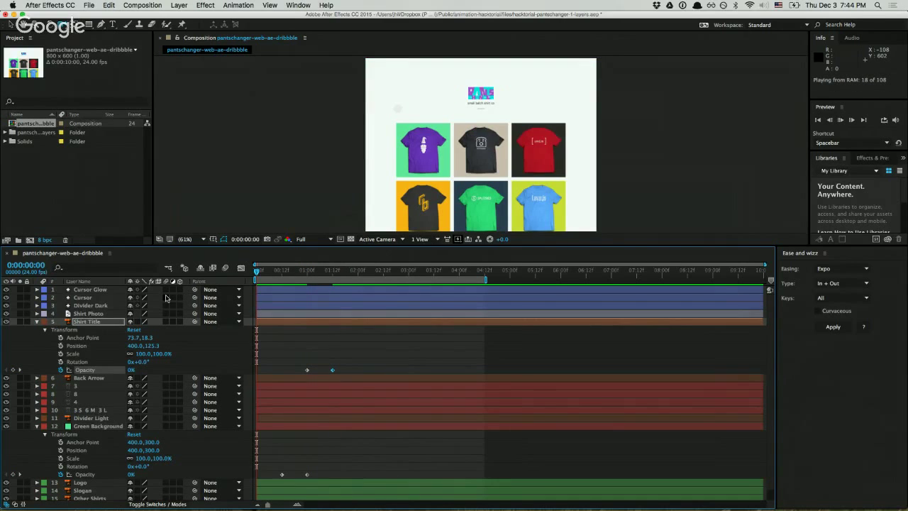
{"action": "key", "text": "grave"}
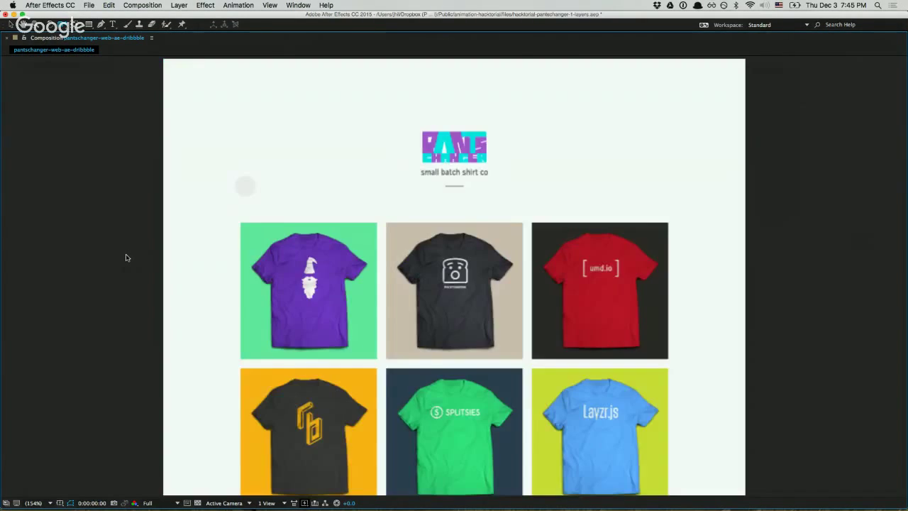
{"action": "key", "text": "space"}
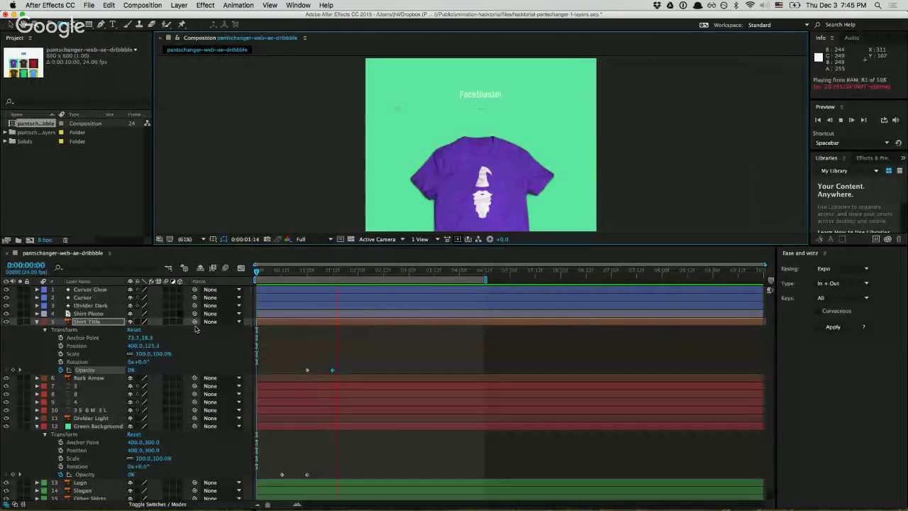
Enable Position keyframing on the Shirt Title layer at 0:00:01:00, aligned with its first Opacity keyframe
{"action": "left_click", "coordinate": [308, 273]}
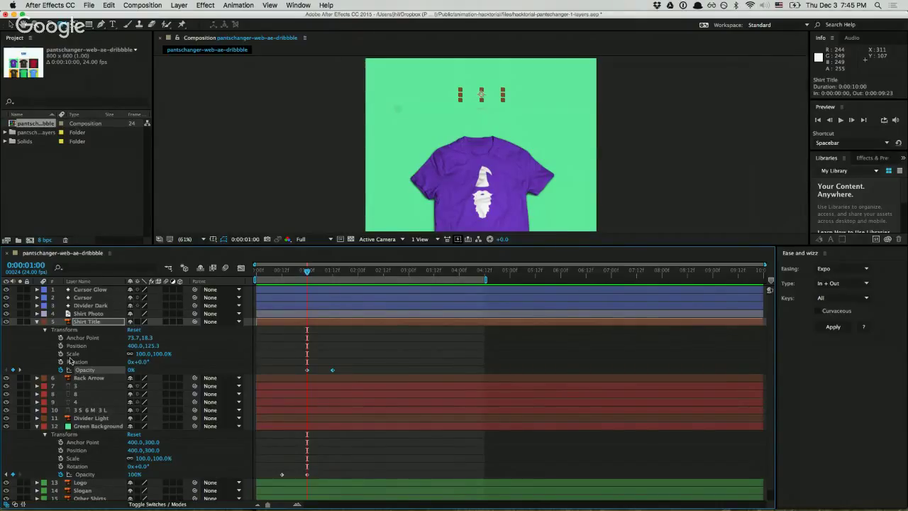
{"action": "key", "text": "="}
{"action": "key", "text": "="}
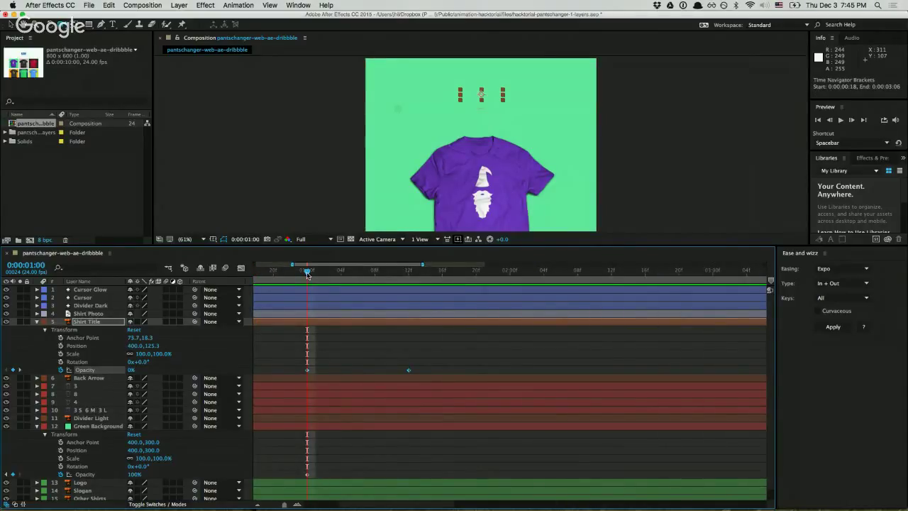
{"action": "left_click", "coordinate": [61, 345]}
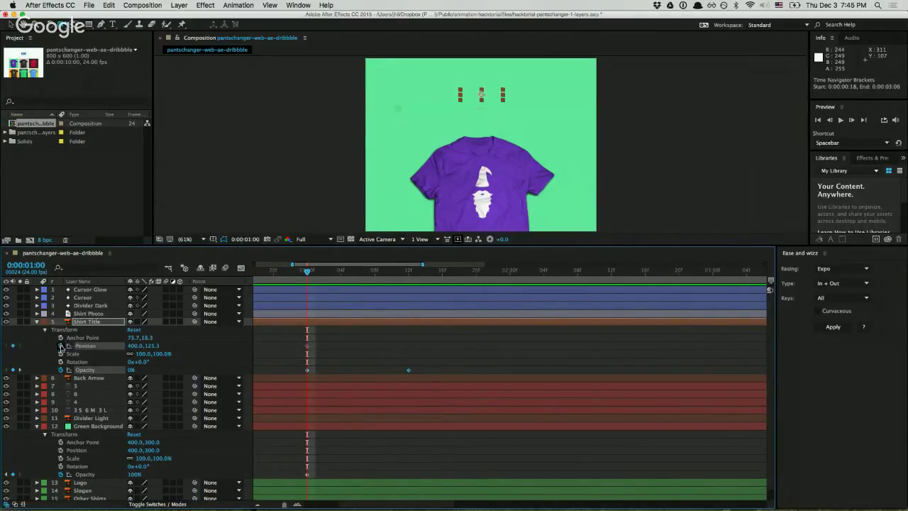
Add a Position keyframe at 0:00:01:12 on the Shirt Title, setting its vertical position to 100
{"action": "left_click", "coordinate": [408, 270]}
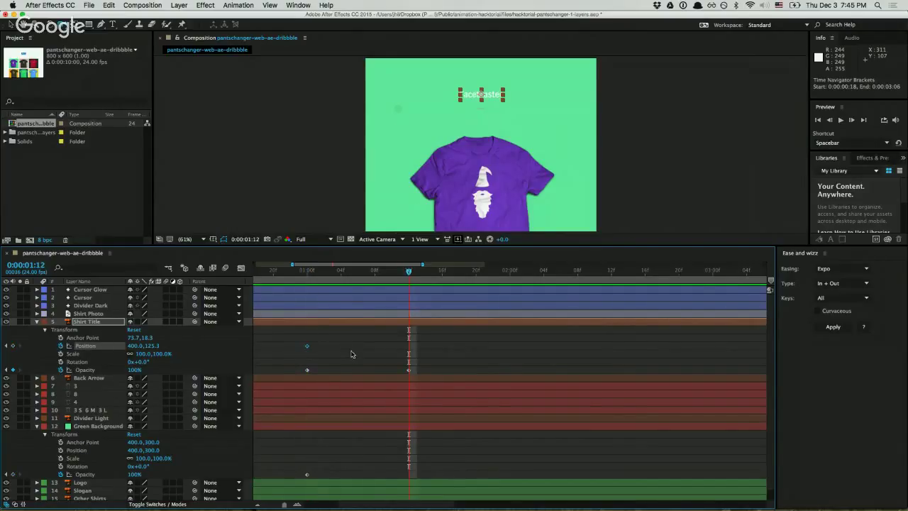
{"action": "left_click", "coordinate": [150, 346]}
{"action": "type", "text": "140"}
{"action": "key", "text": "Return"}
{"action": "key", "text": "ctrl+z"}
{"action": "left_click", "coordinate": [156, 346]}
{"action": "type", "text": "100"}
{"action": "key", "text": "Return"}
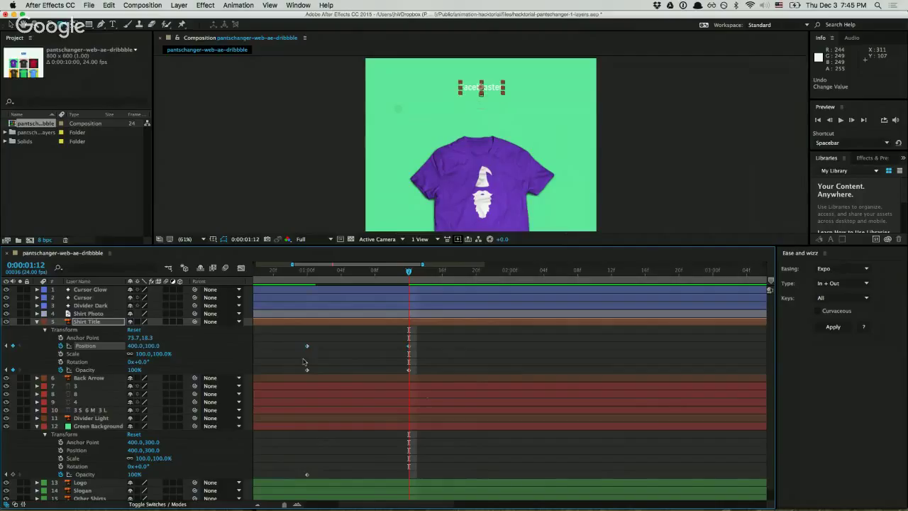
{"action": "left_click", "coordinate": [449, 350]}
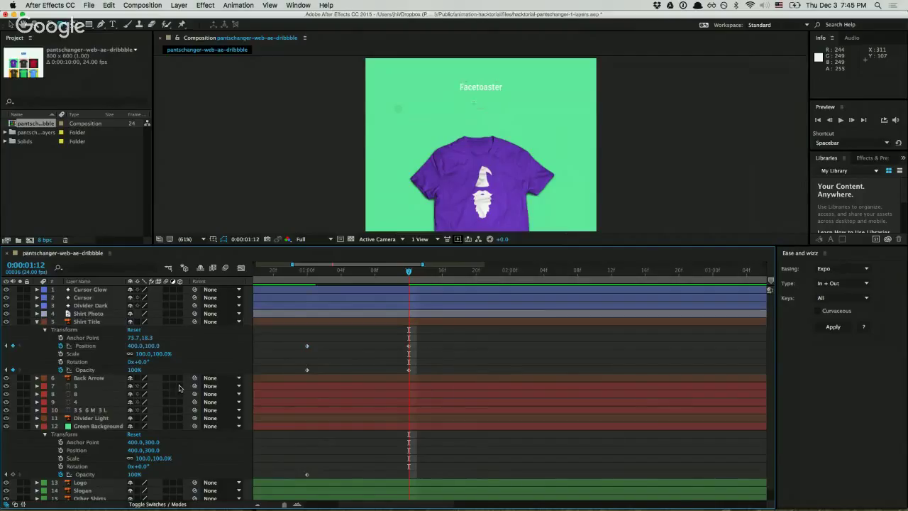
Compare the Shirt Title's two Position keyframes at 0:00:01:00 and 0:00:01:12, and preview its upward slide from 0:00:00:23
{"action": "left_click", "coordinate": [86, 346]}
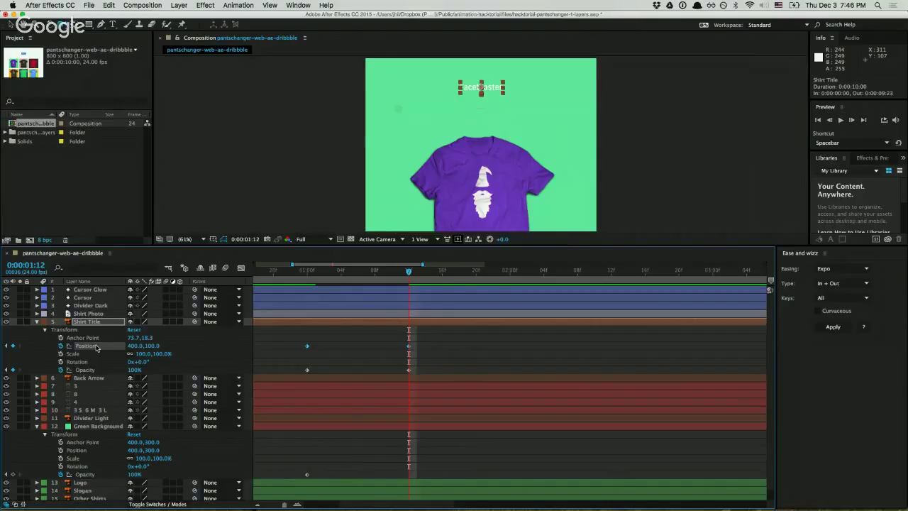
{"action": "left_click", "coordinate": [307, 271]}
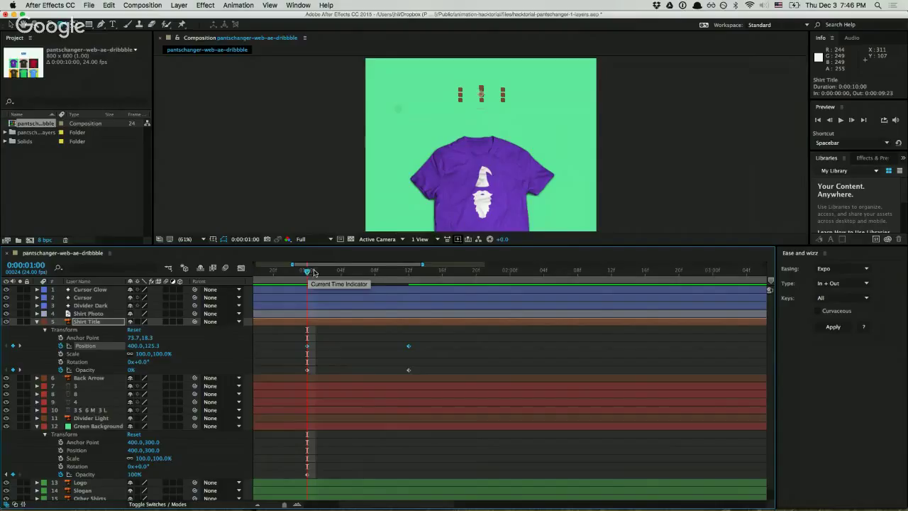
{"action": "left_click", "coordinate": [408, 273]}
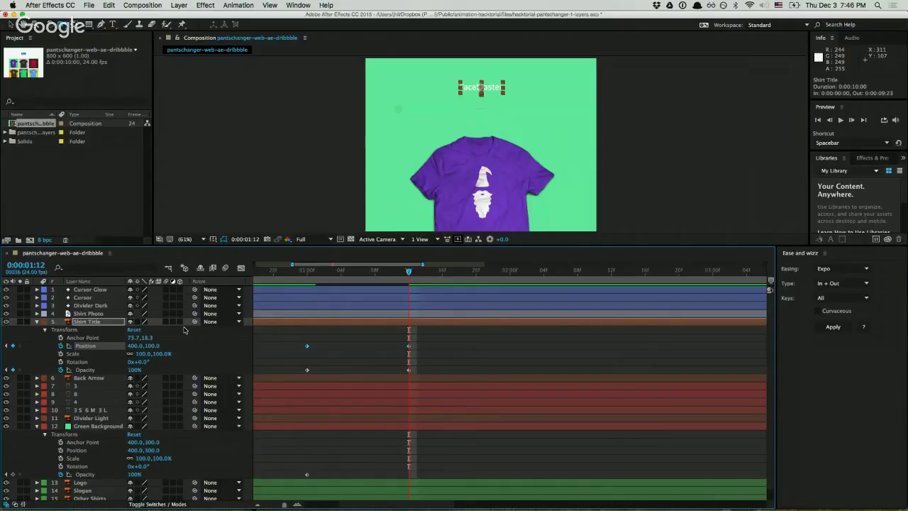
{"action": "left_click", "coordinate": [298, 273]}
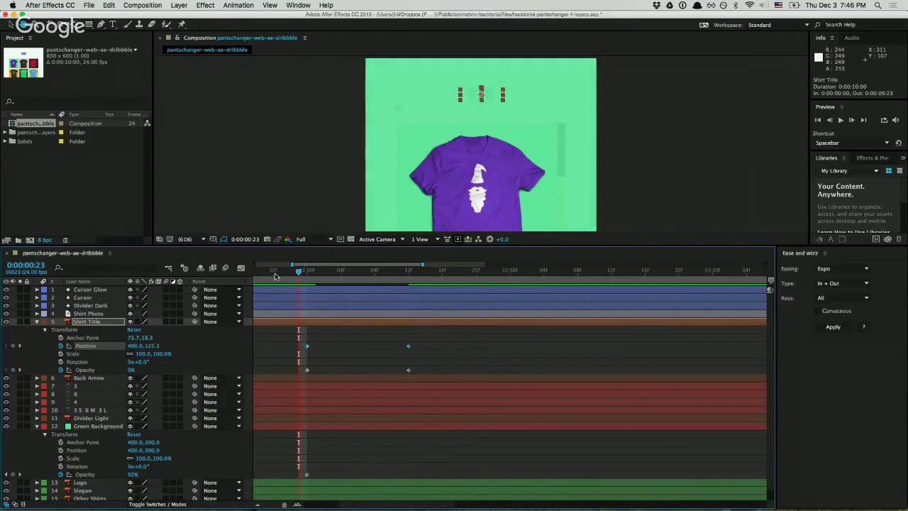
{"action": "key", "text": "space"}
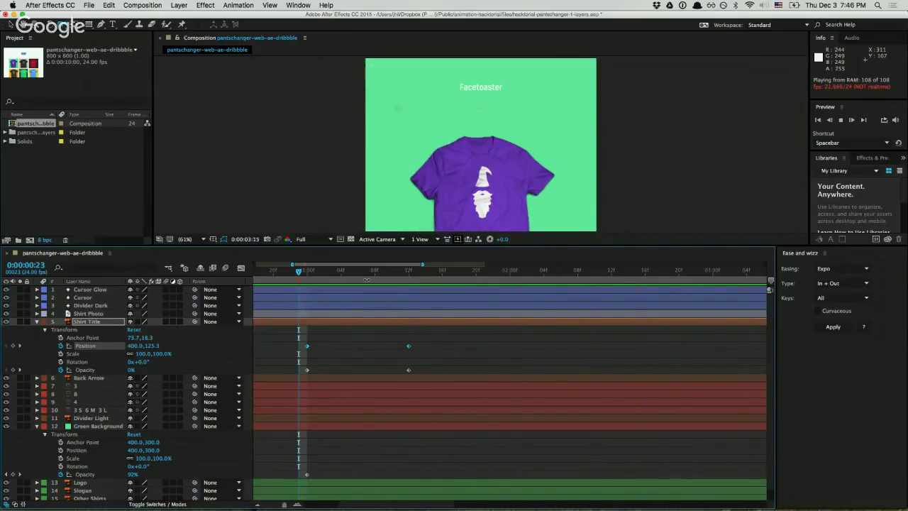
{"action": "key", "text": "minus"}
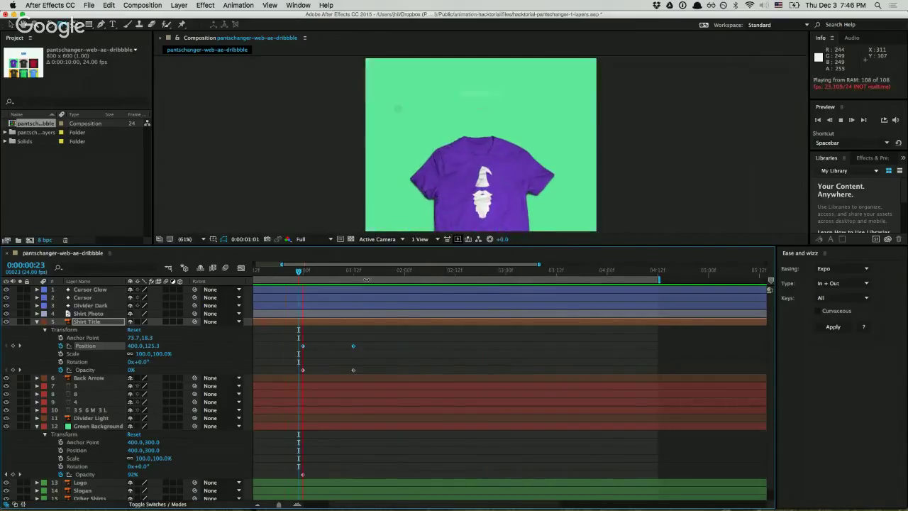
{"action": "key", "text": "space"}
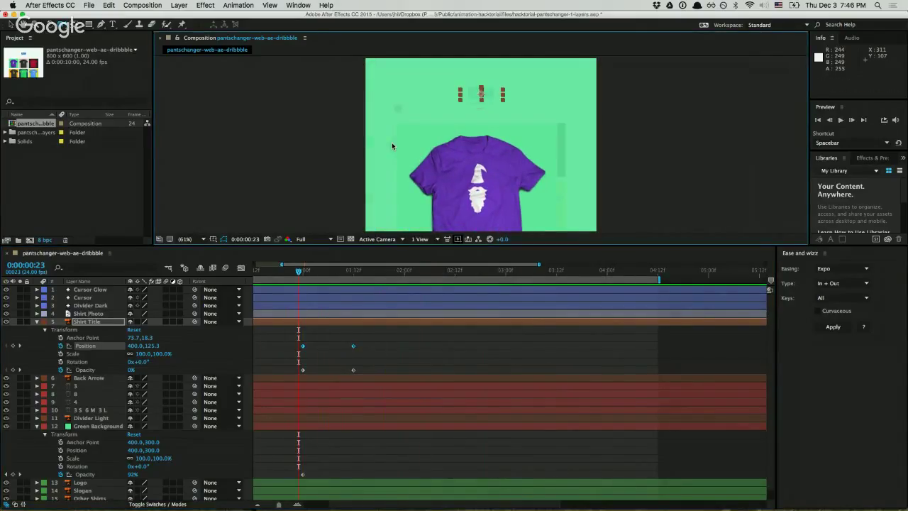
Return to 0:00:01:00 and collapse the expanded properties of the Shirt Title and Green Background layers
{"action": "left_click", "coordinate": [394, 354]}
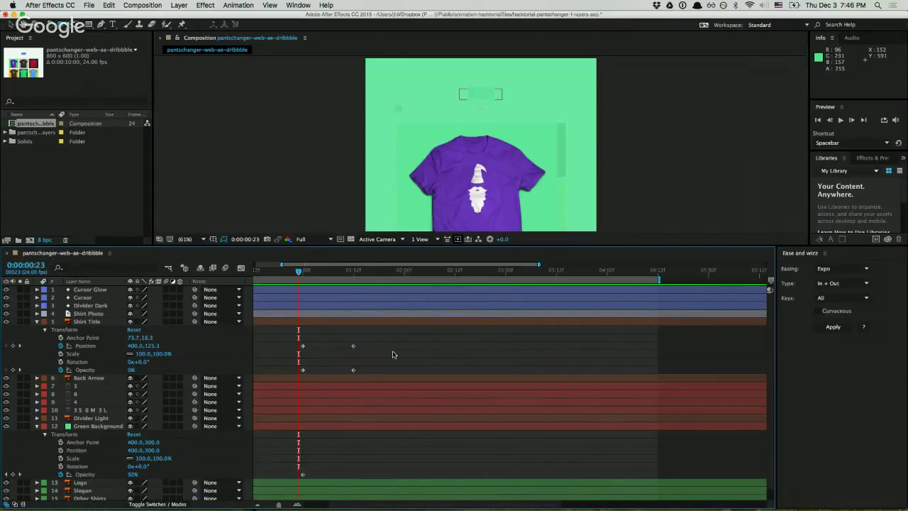
{"action": "key", "text": "equal"}
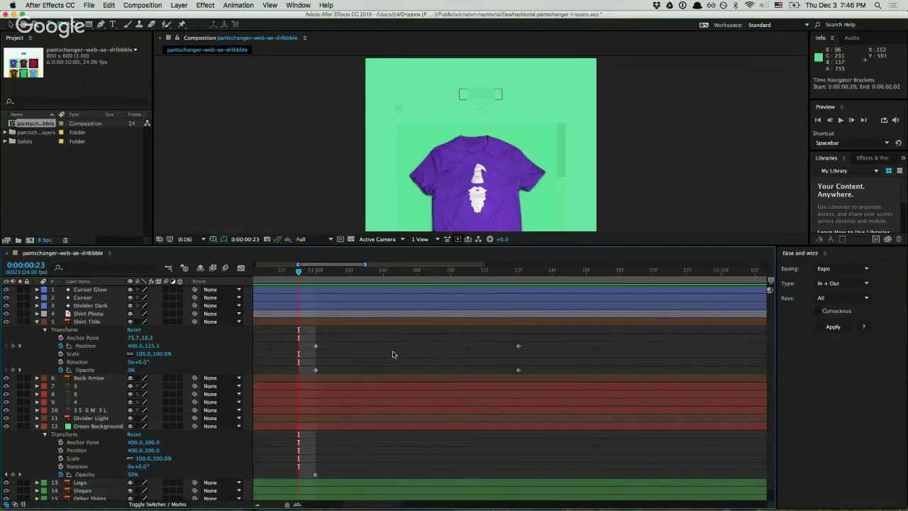
{"action": "left_click", "coordinate": [319, 271]}
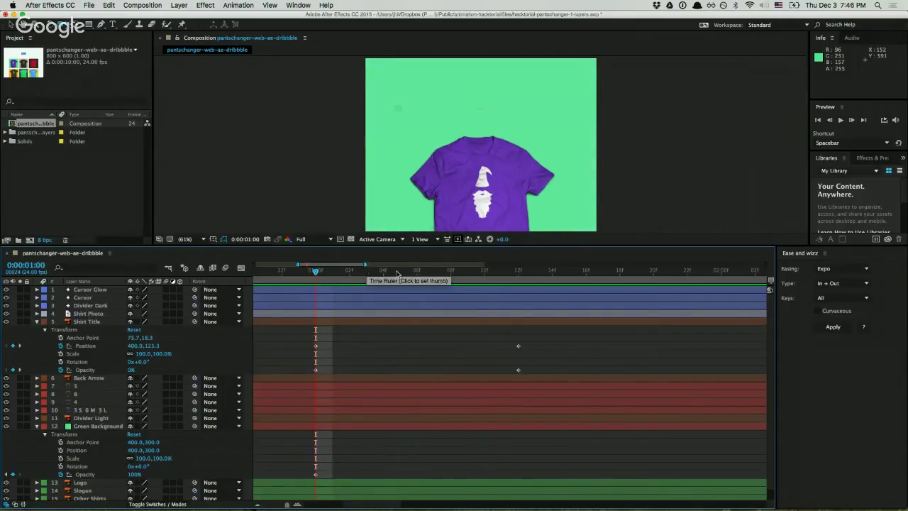
{"action": "key", "text": "minus"}
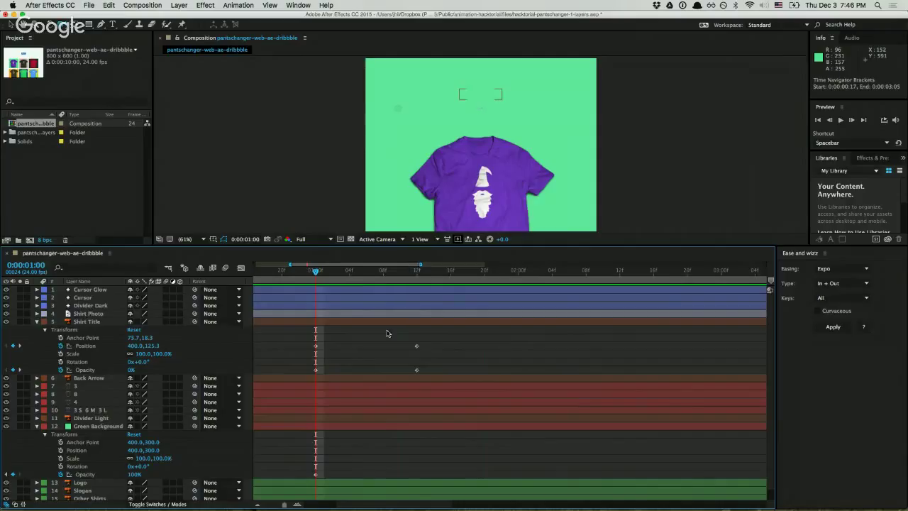
{"action": "left_click", "coordinate": [83, 322]}
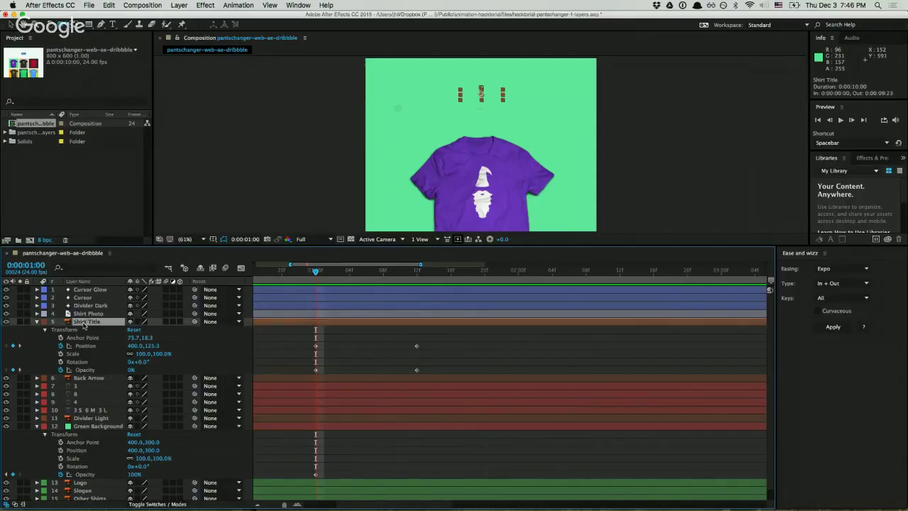
{"action": "left_click", "coordinate": [38, 322]}
{"action": "left_click", "coordinate": [38, 378]}
{"action": "left_click_drag", "start_coordinate": [320, 465], "coordinate": [284, 301]}
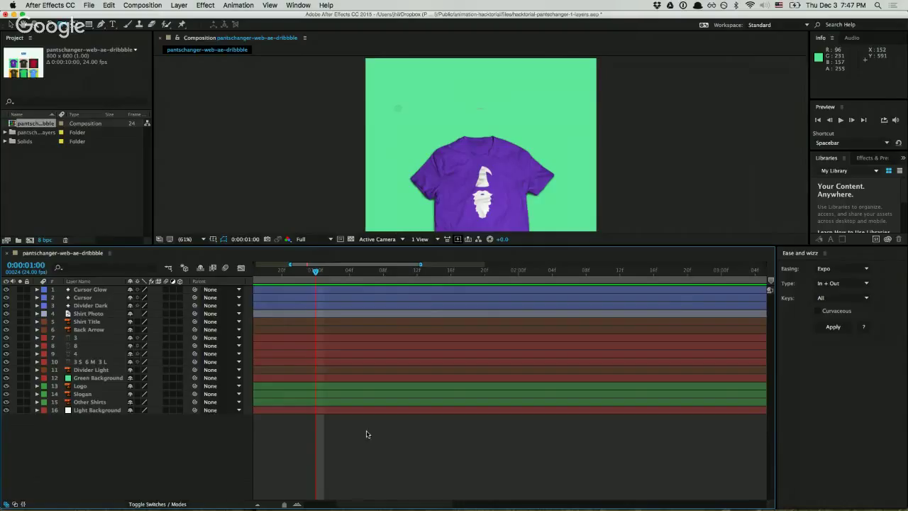
Identify the Divider Light, Shirt Title and Divider Dark layers in the composition by selecting each one
{"action": "left_click", "coordinate": [113, 369]}
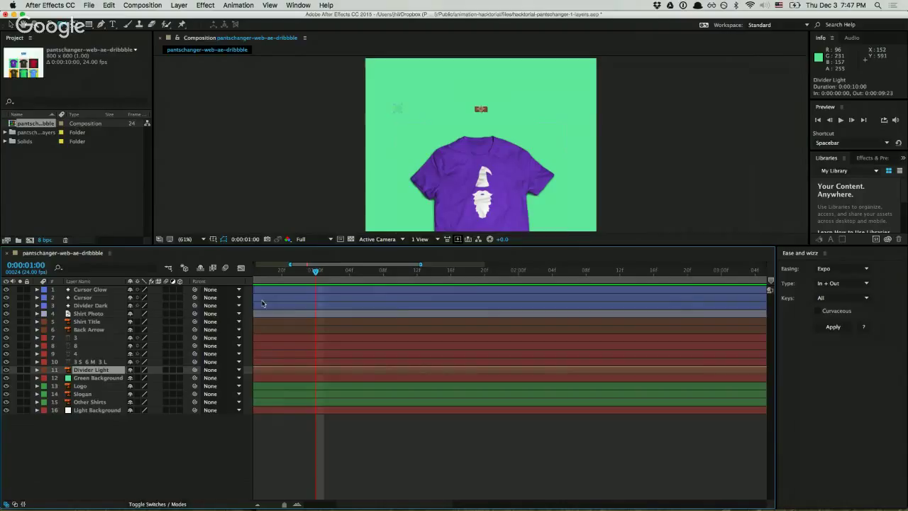
{"action": "left_click", "coordinate": [102, 321]}
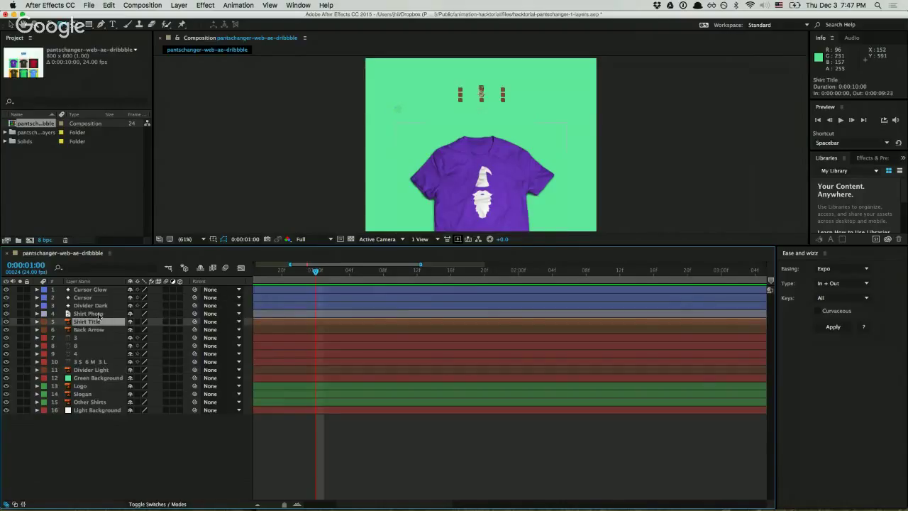
{"action": "left_click", "coordinate": [93, 305]}
{"action": "left_click", "coordinate": [438, 426]}
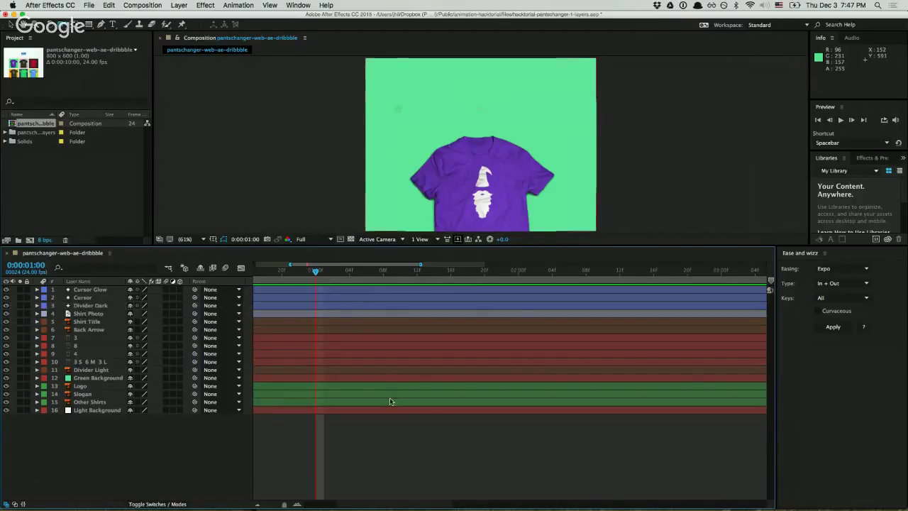
Enlarge the composition view and review the animation between the first frame and 0:00:01:07 with the Cursor layer selected
{"action": "left_click_drag", "start_coordinate": [287, 276], "coordinate": [201, 370]}
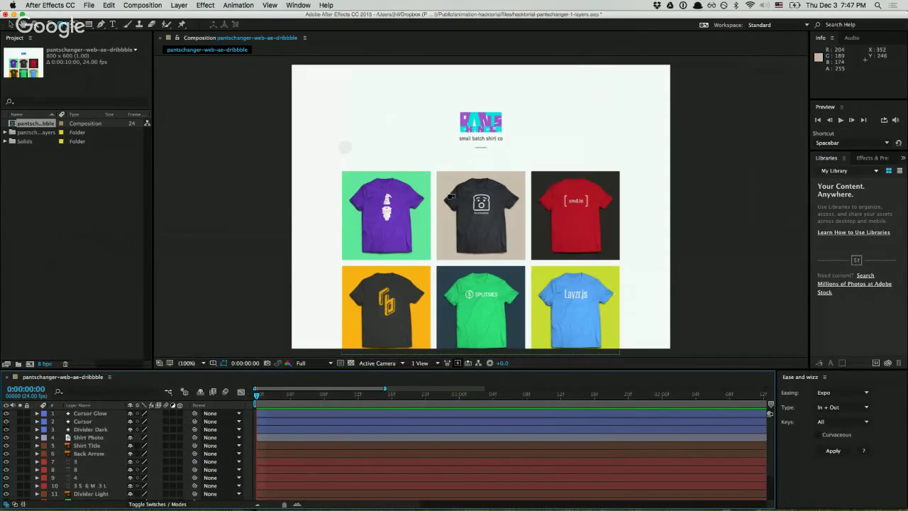
{"action": "left_click", "coordinate": [356, 420]}
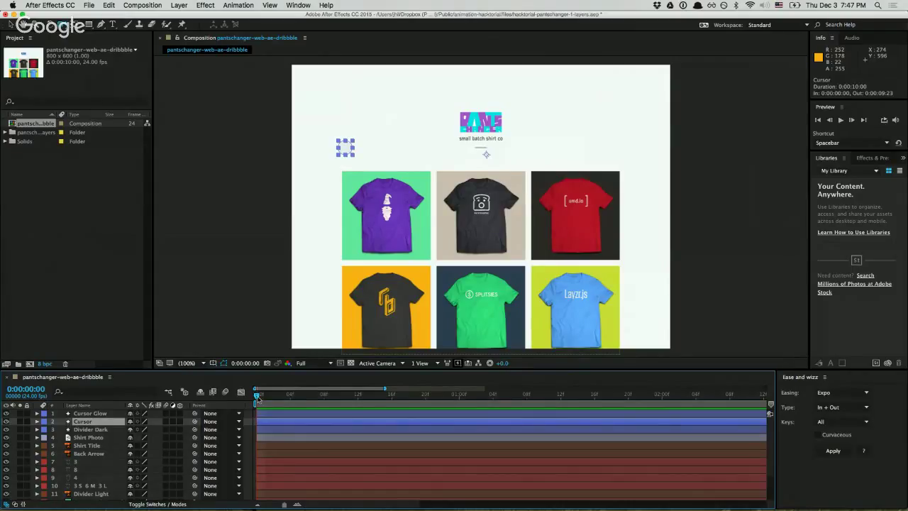
{"action": "left_click_drag", "start_coordinate": [259, 399], "coordinate": [518, 416]}
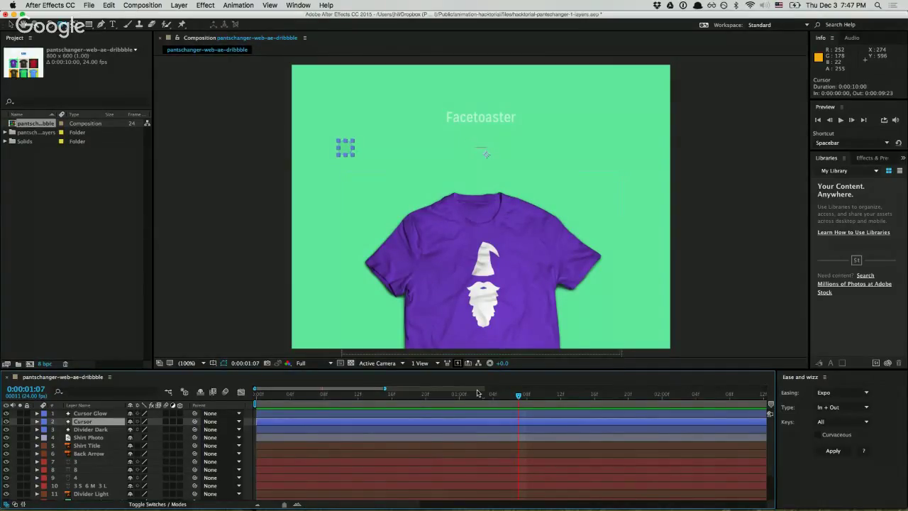
{"action": "key", "text": "space"}
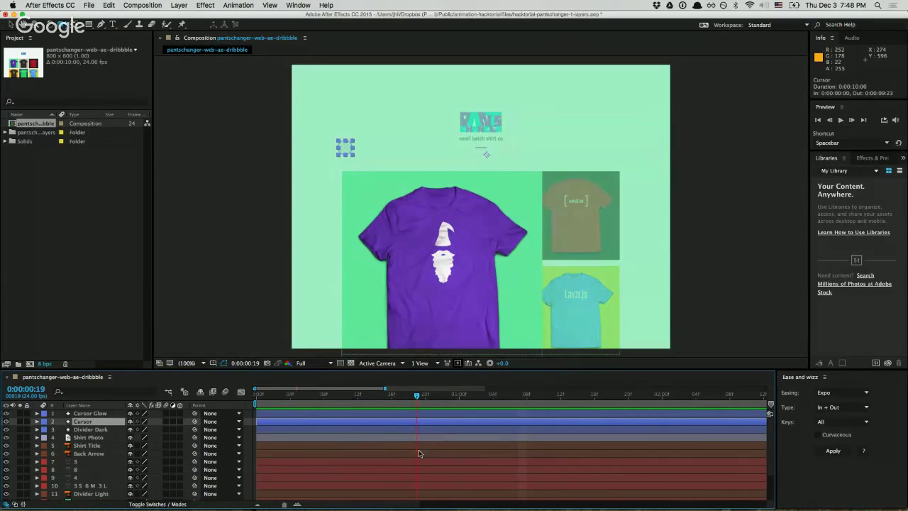
{"action": "key", "text": "space"}
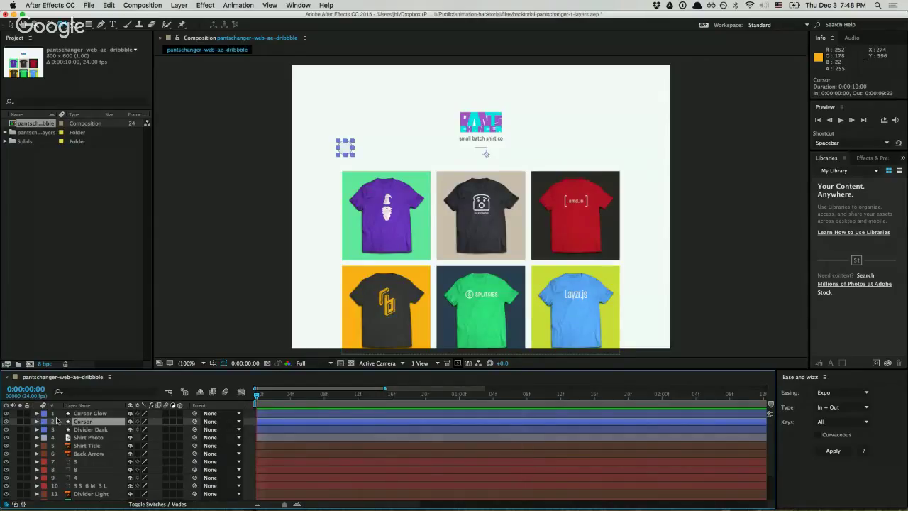
Expand the Divider Dark layer's Transform and Contents, and inspect the path, stroke and fill inside its Rectangle 1 group
{"action": "left_click", "coordinate": [89, 430]}
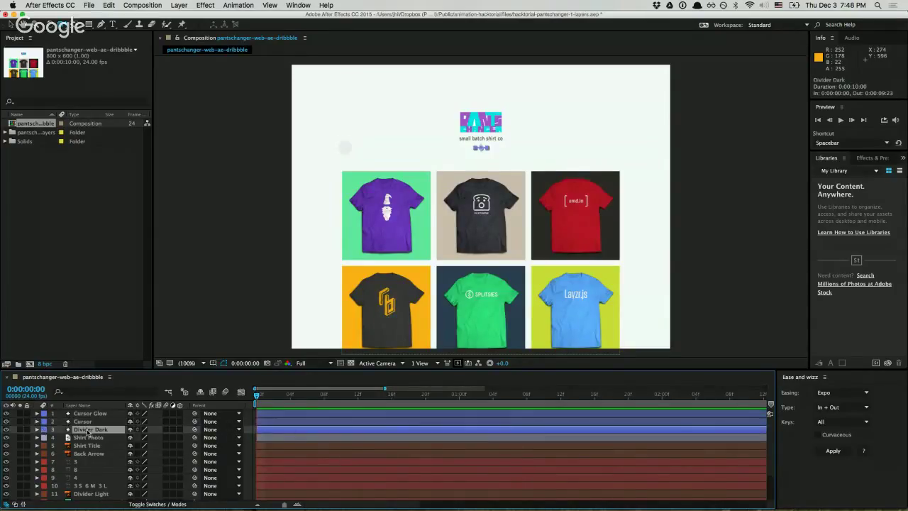
{"action": "left_click", "coordinate": [38, 430]}
{"action": "left_click", "coordinate": [44, 446]}
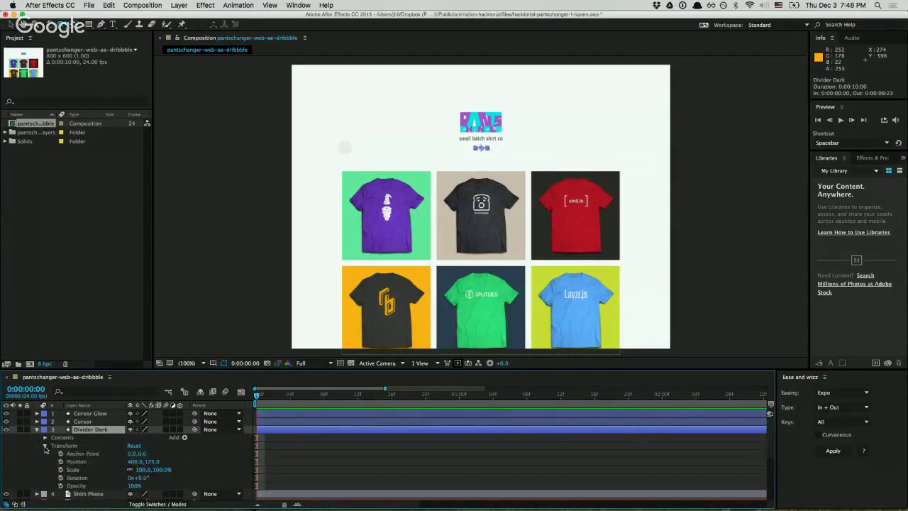
{"action": "scroll", "coordinate": [97, 465], "scroll_direction": "down", "scroll_amount": 2}
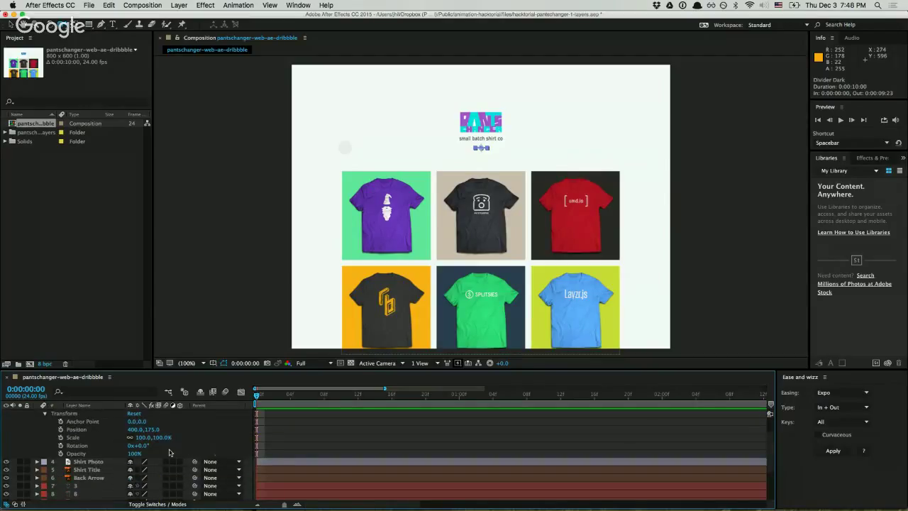
{"action": "scroll", "coordinate": [92, 431], "scroll_direction": "up", "scroll_amount": 2}
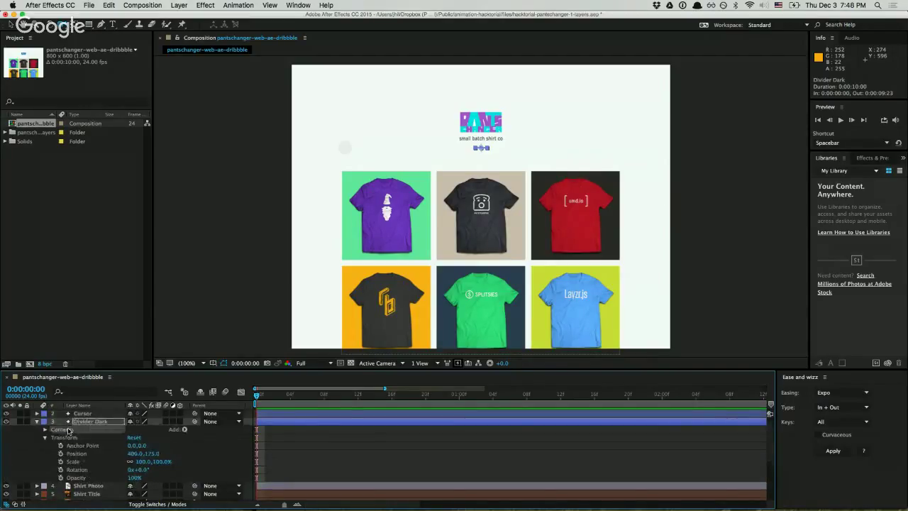
{"action": "left_click", "coordinate": [56, 430]}
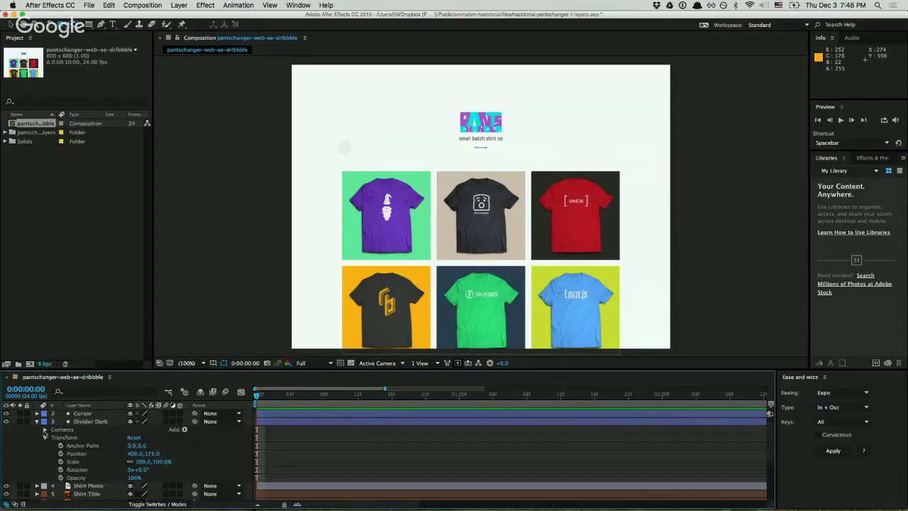
{"action": "left_click", "coordinate": [44, 430]}
{"action": "left_click", "coordinate": [53, 437]}
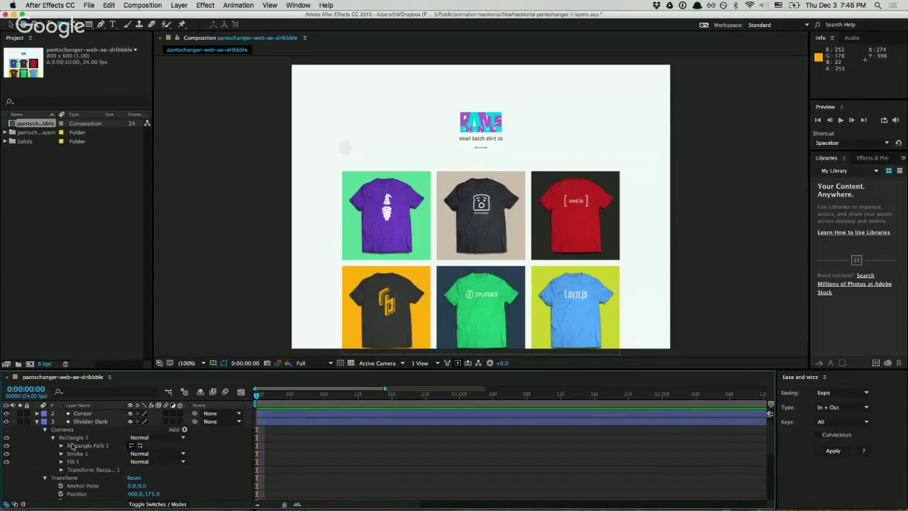
{"action": "left_click", "coordinate": [73, 445]}
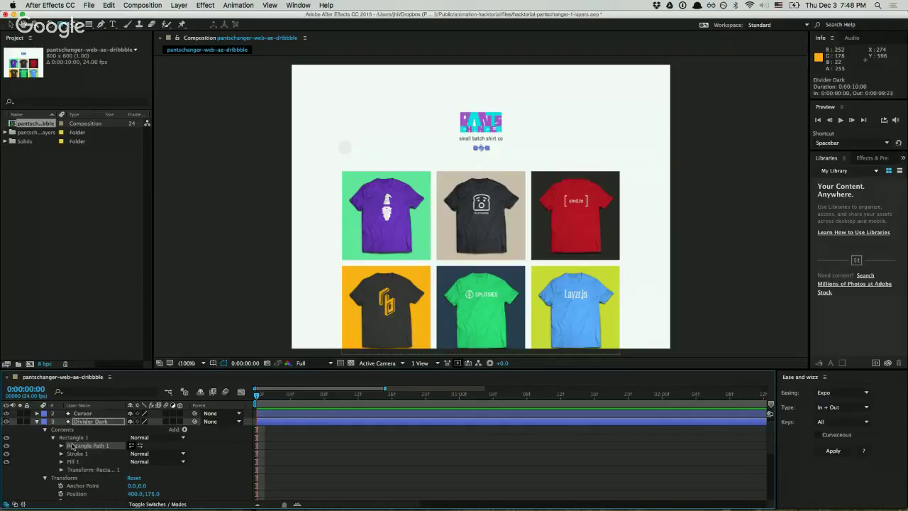
Delete the Divider Dark layer from the composition
{"action": "left_click", "coordinate": [102, 422]}
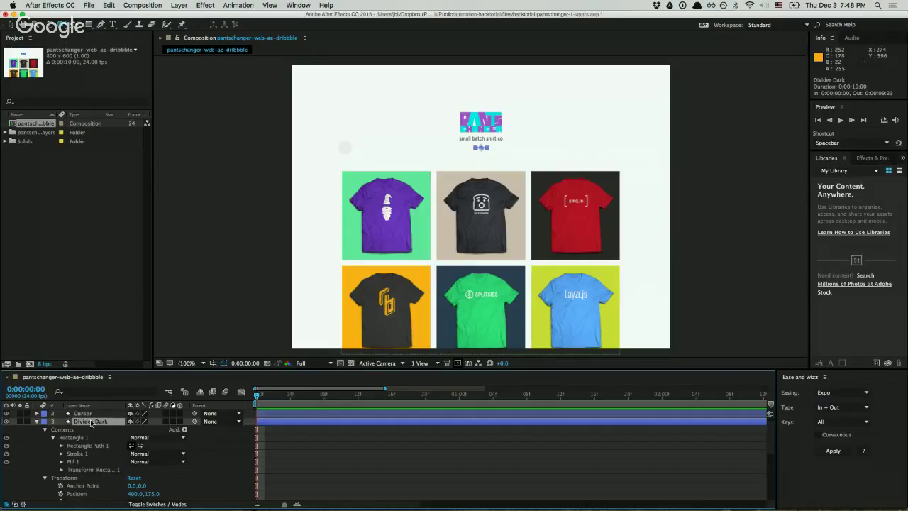
{"action": "key", "text": "Delete"}
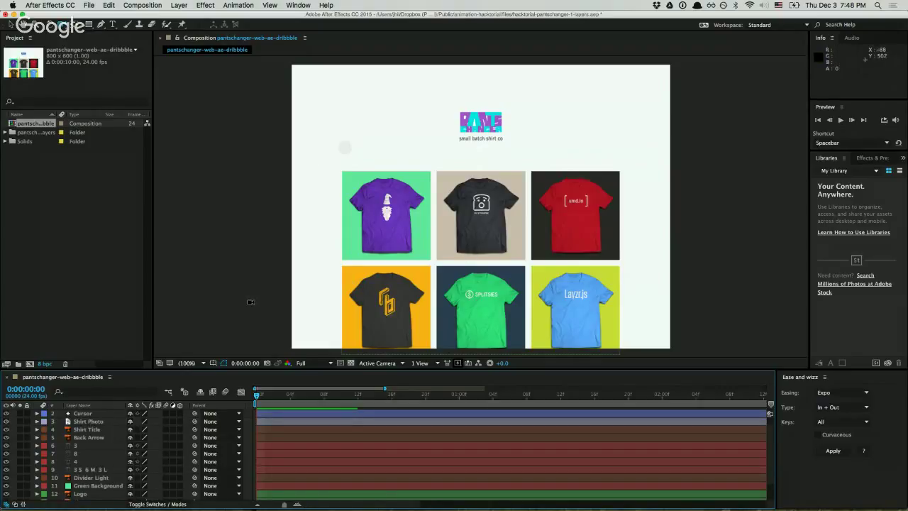
Create a new empty shape layer in the composition
{"action": "scroll", "coordinate": [89, 415], "scroll_direction": "down", "scroll_amount": 3}
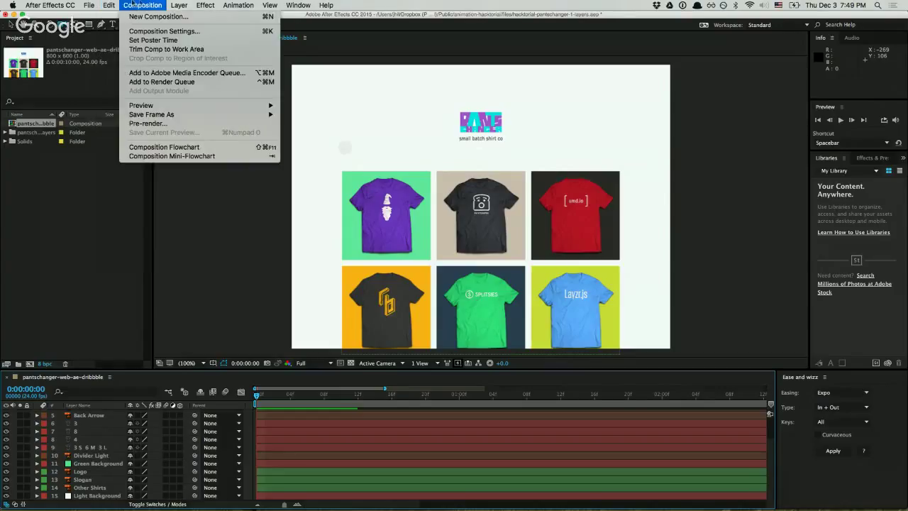
{"action": "left_click", "coordinate": [189, 6]}
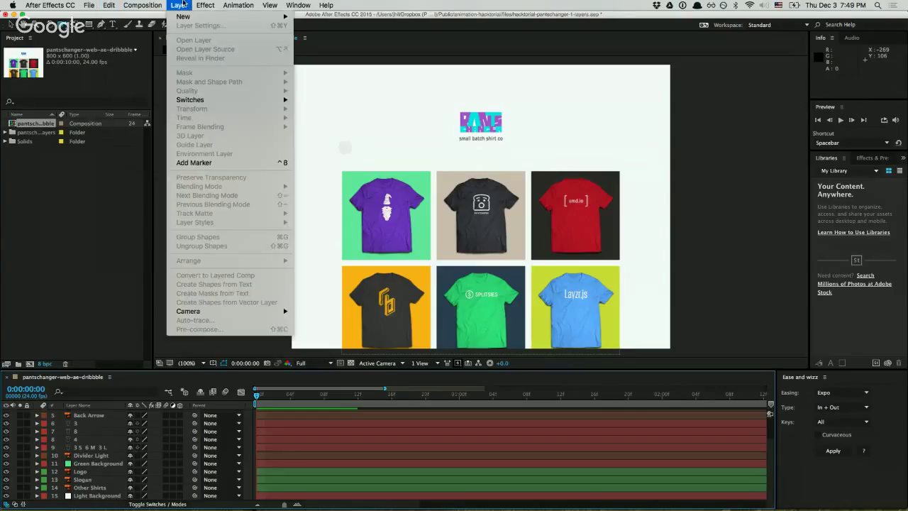
{"action": "mouse_move", "coordinate": [188, 16]}
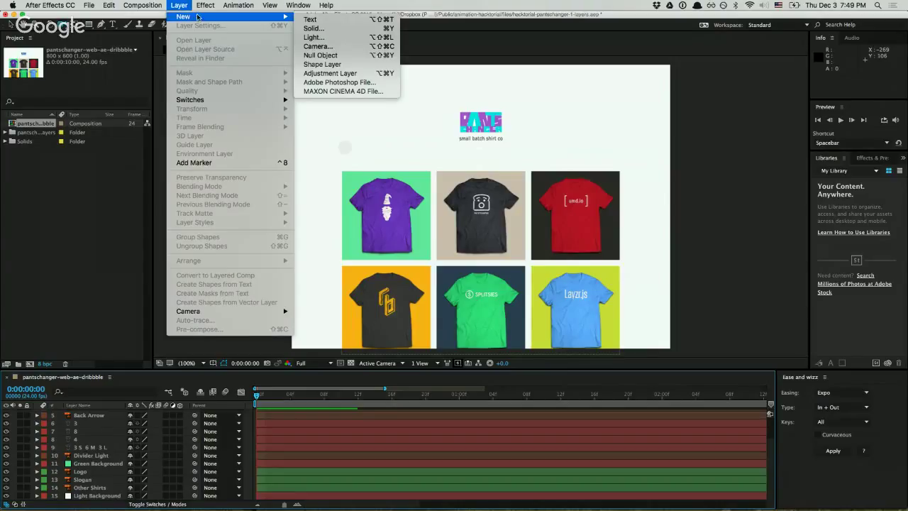
{"action": "left_click", "coordinate": [334, 64]}
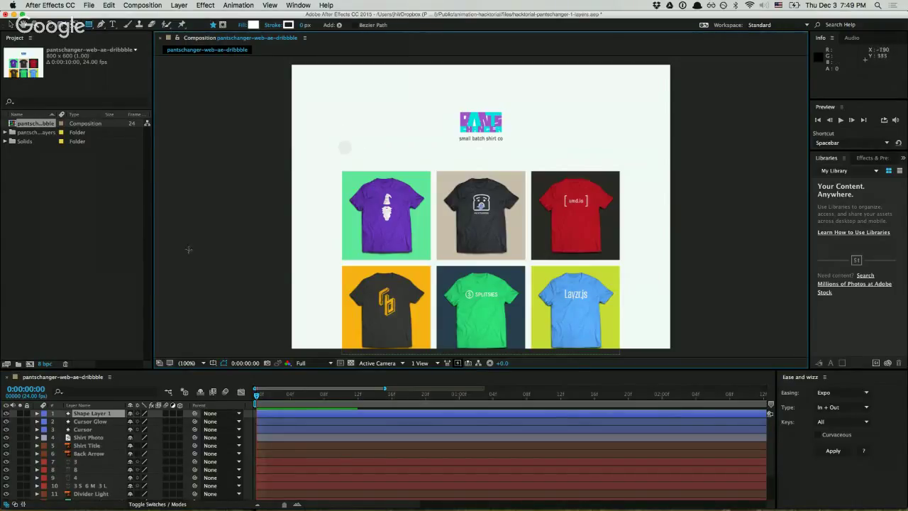
Expand the new shape layer and add a rectangle path to its Contents
{"action": "left_click", "coordinate": [37, 414]}
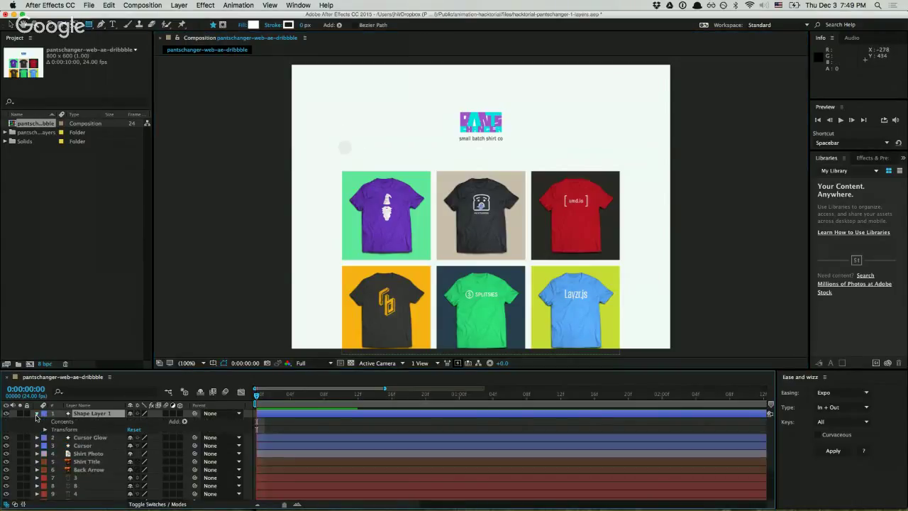
{"action": "left_click", "coordinate": [60, 423]}
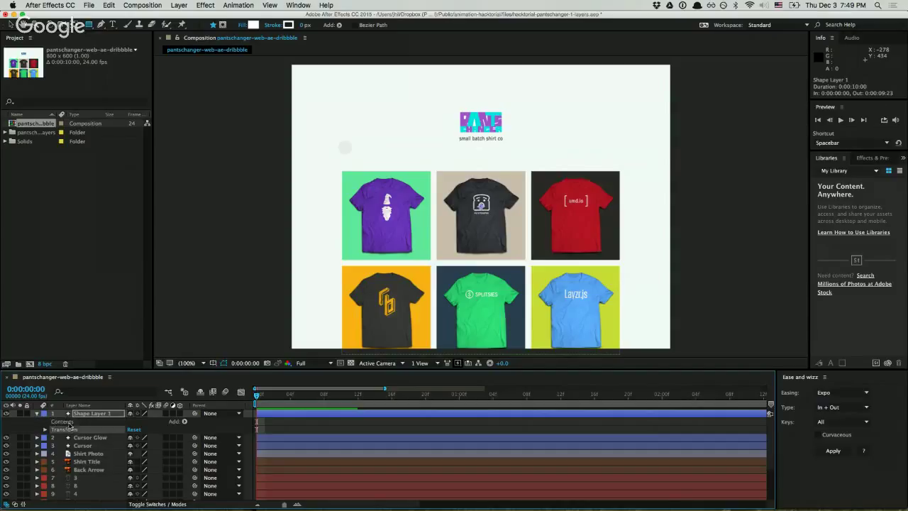
{"action": "left_click", "coordinate": [186, 421]}
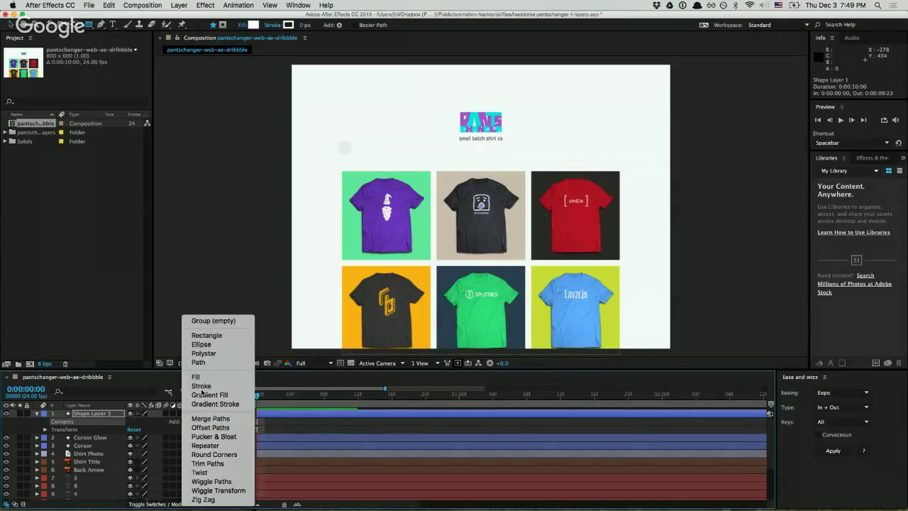
{"action": "left_click", "coordinate": [216, 338]}
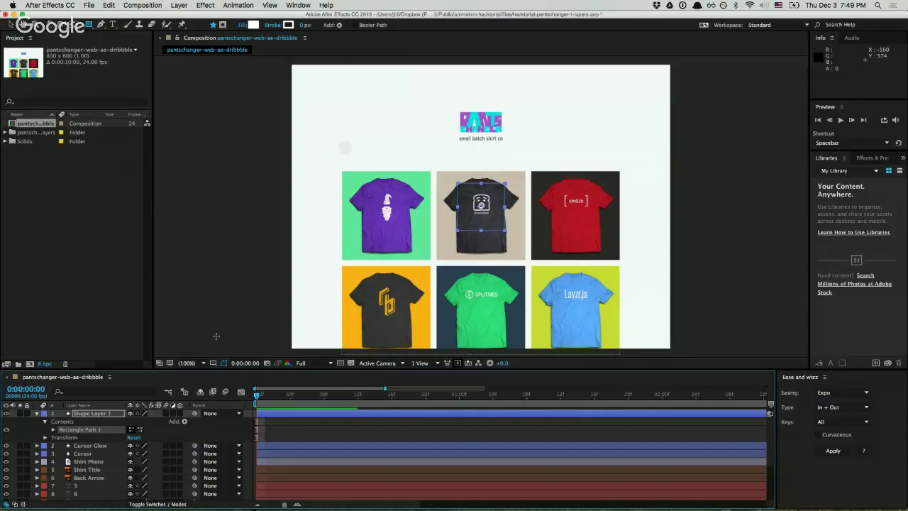
Unlink the rectangle path's size proportions and set its height to 4
{"action": "left_click", "coordinate": [53, 429]}
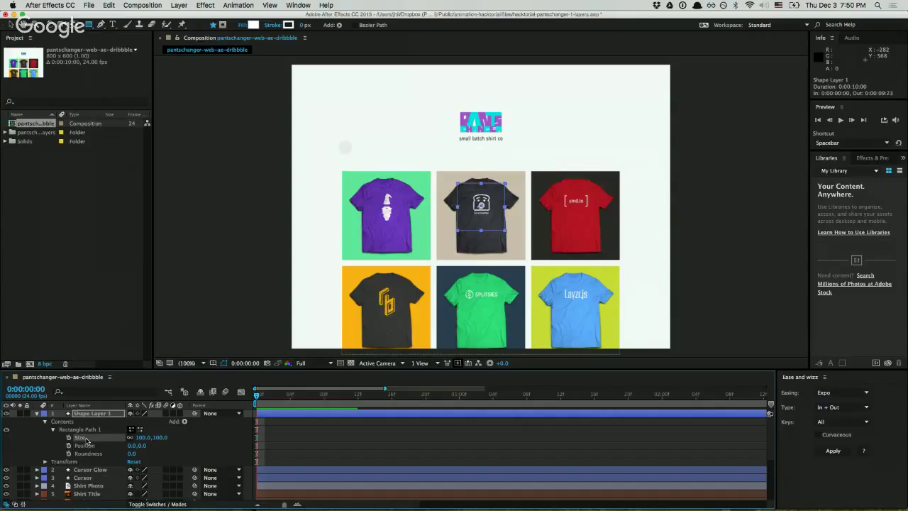
{"action": "left_click", "coordinate": [92, 429]}
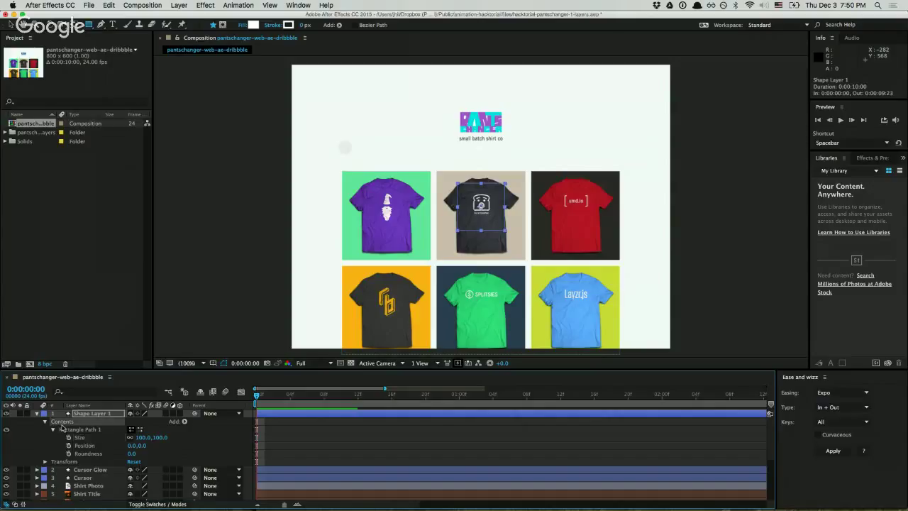
{"action": "left_click", "coordinate": [98, 438]}
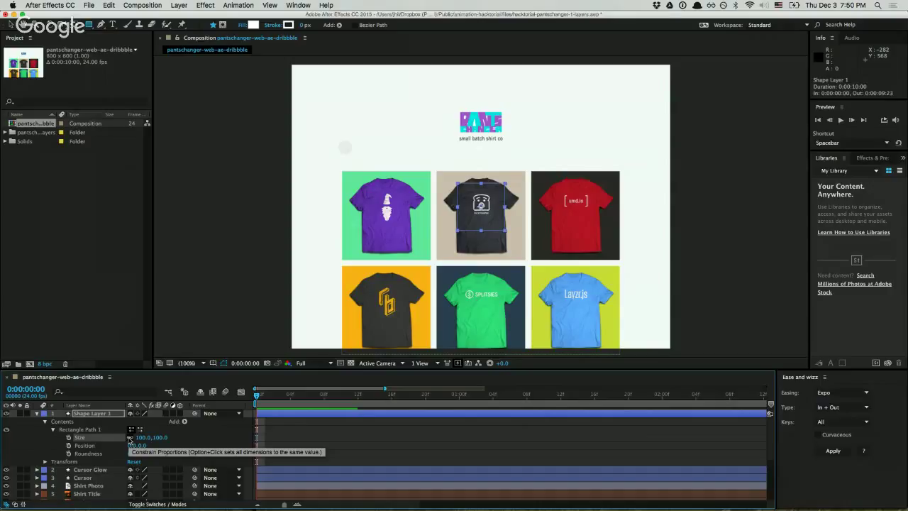
{"action": "left_click", "coordinate": [129, 437]}
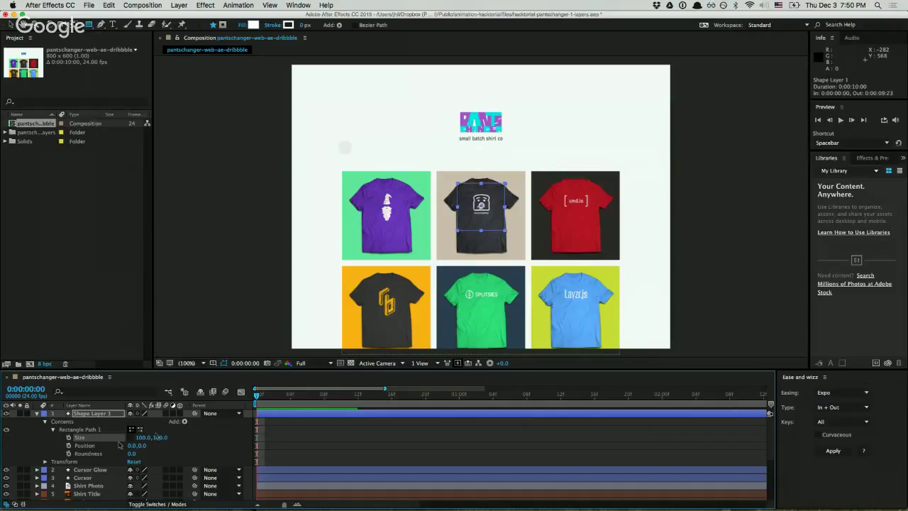
{"action": "left_click", "coordinate": [131, 437]}
{"action": "left_click", "coordinate": [161, 436]}
{"action": "type", "text": "4"}
{"action": "key", "text": "Return"}
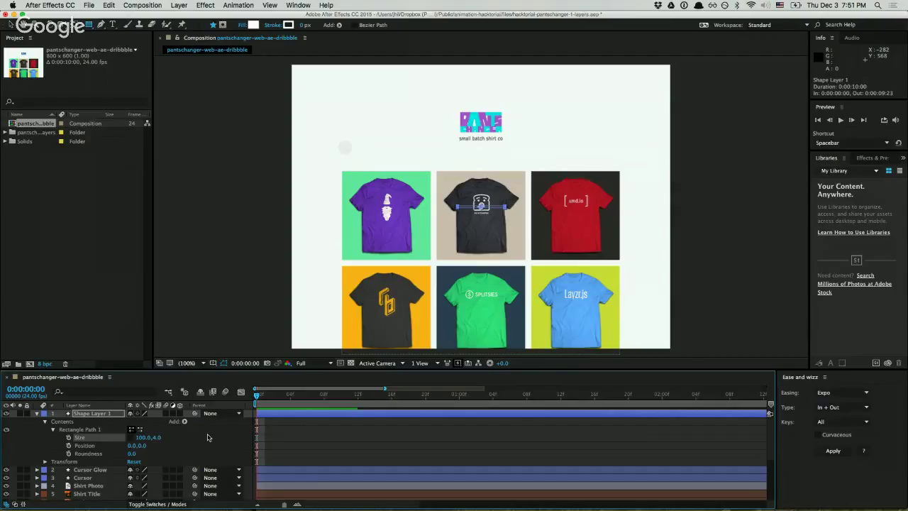
Move the rectangle path up below the slogan by setting its vertical position to -120
{"action": "left_click", "coordinate": [97, 445]}
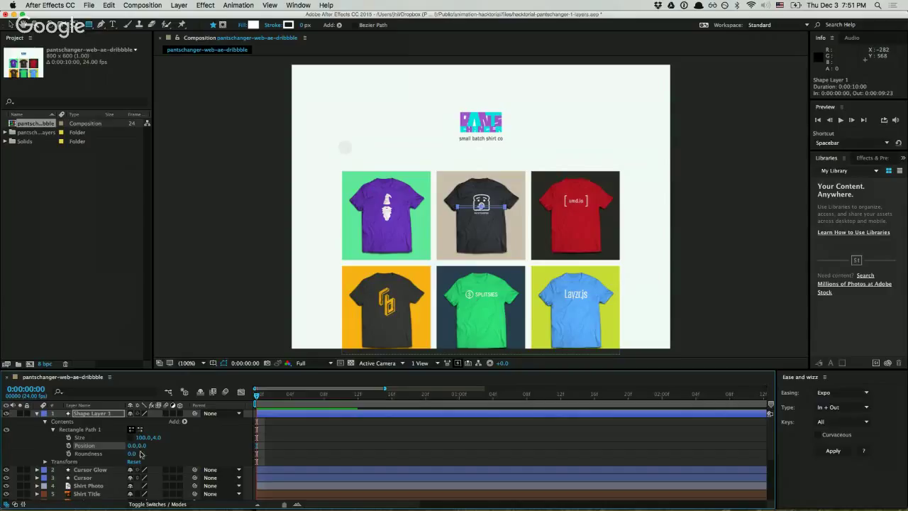
{"action": "left_click_drag", "start_coordinate": [141, 446], "coordinate": [90, 441]}
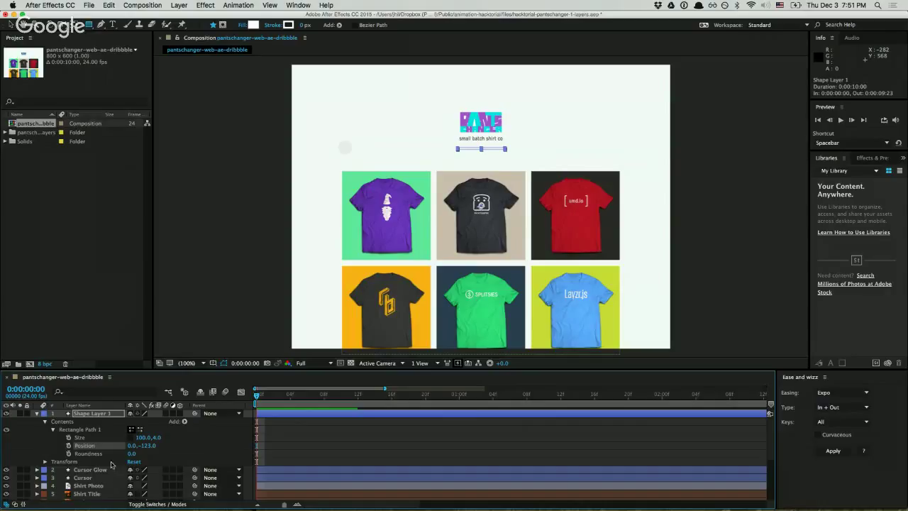
{"action": "left_click", "coordinate": [145, 454]}
{"action": "left_click", "coordinate": [147, 445]}
{"action": "type", "text": "-120"}
{"action": "key", "text": "Return"}
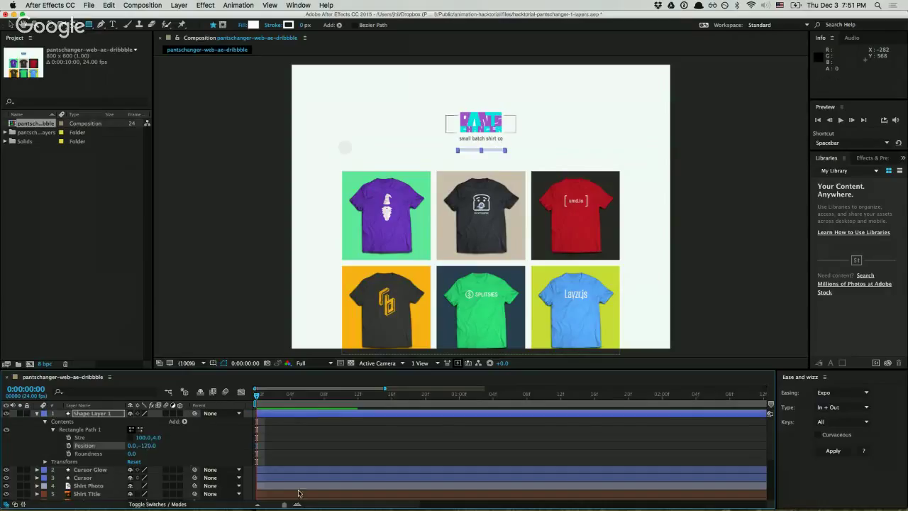
{"action": "left_click", "coordinate": [279, 434]}
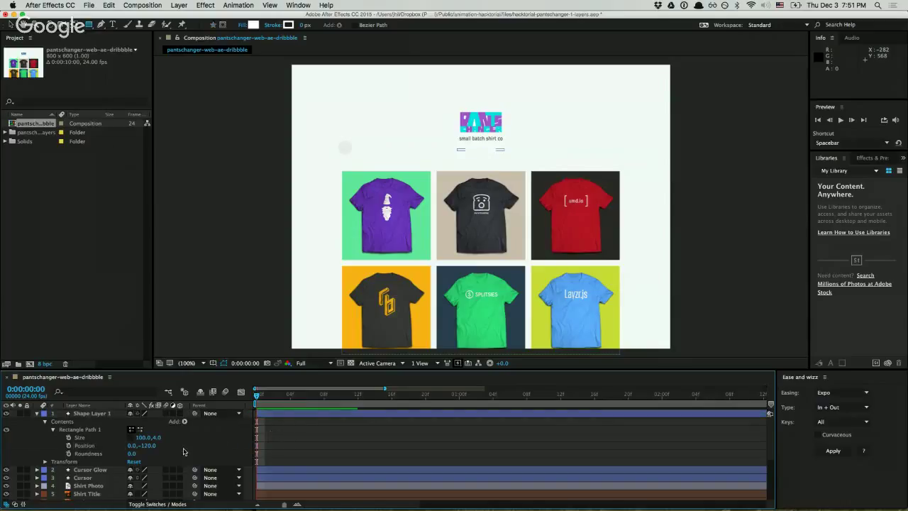
{"action": "left_click", "coordinate": [116, 447]}
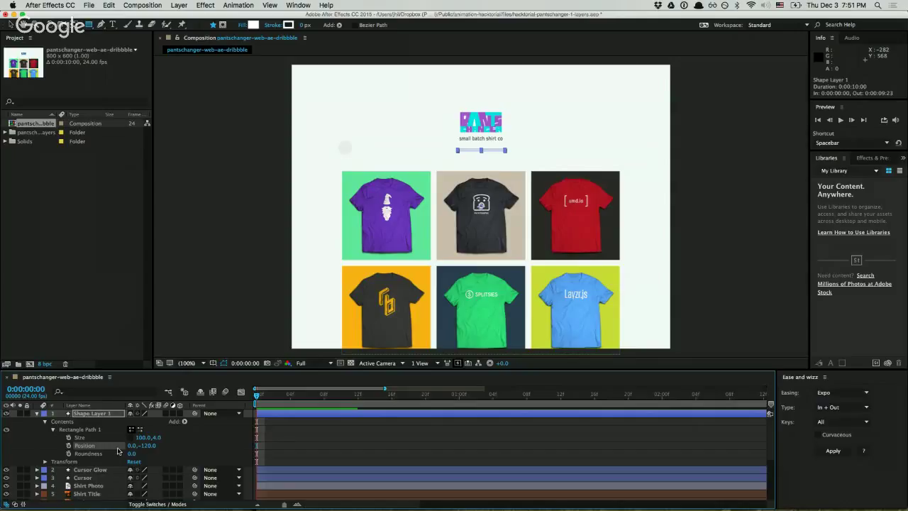
{"action": "left_click", "coordinate": [146, 445]}
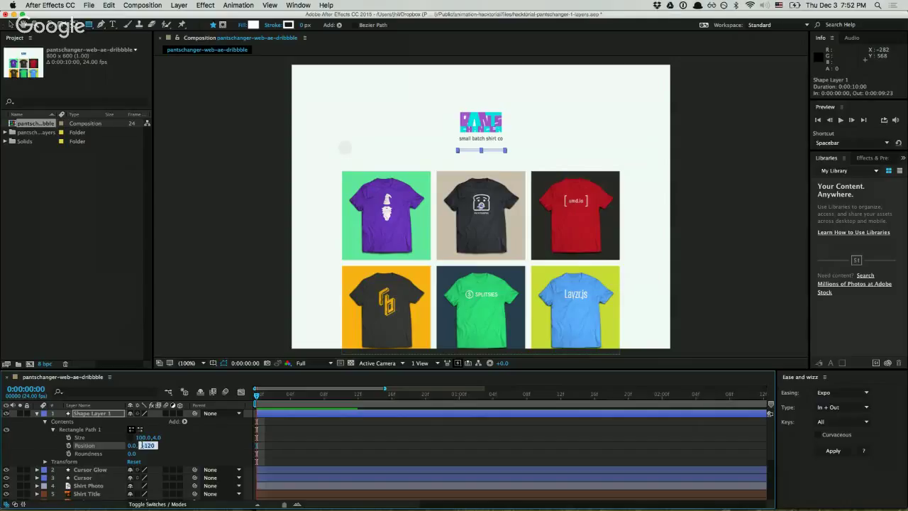
{"action": "key", "text": "Return"}
Add a fill to the shape layer's Contents
{"action": "left_click", "coordinate": [84, 422]}
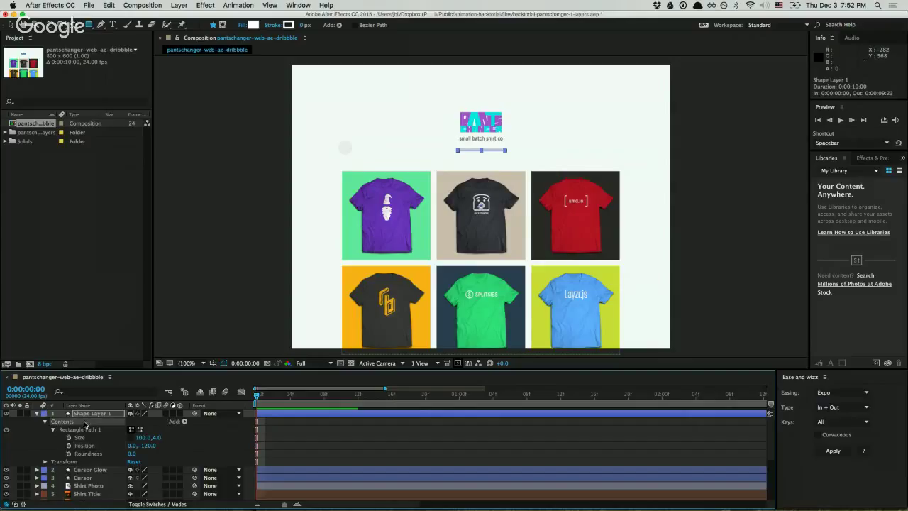
{"action": "left_click", "coordinate": [183, 421]}
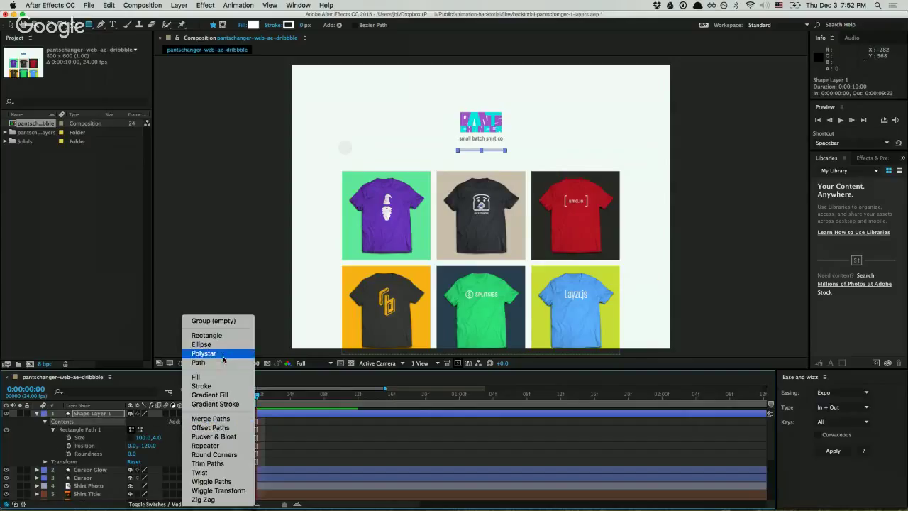
{"action": "left_click", "coordinate": [196, 377]}
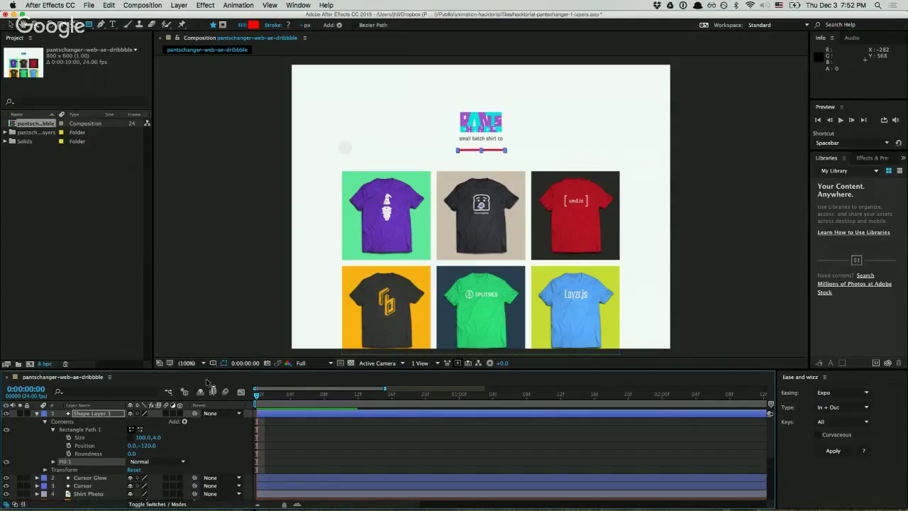
Set the color of the divider's fill to hex 222222
{"action": "left_click", "coordinate": [60, 460]}
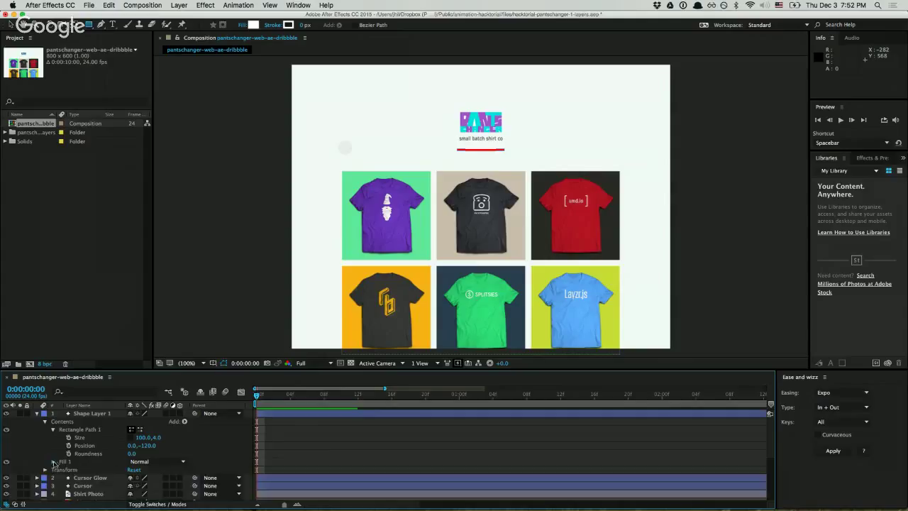
{"action": "left_click", "coordinate": [54, 461]}
{"action": "scroll", "coordinate": [92, 468], "scroll_direction": "down", "scroll_amount": 3}
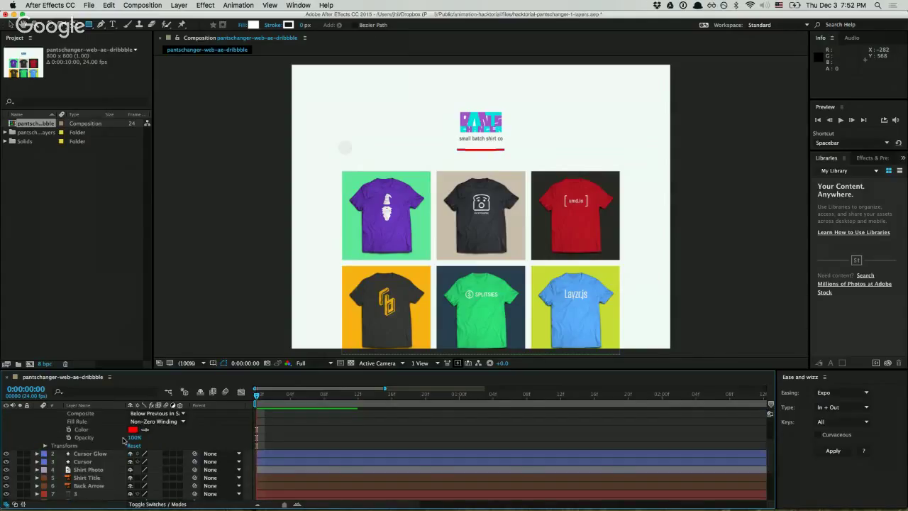
{"action": "left_click", "coordinate": [133, 429]}
{"action": "left_click_drag", "start_coordinate": [101, 138], "coordinate": [178, 253]}
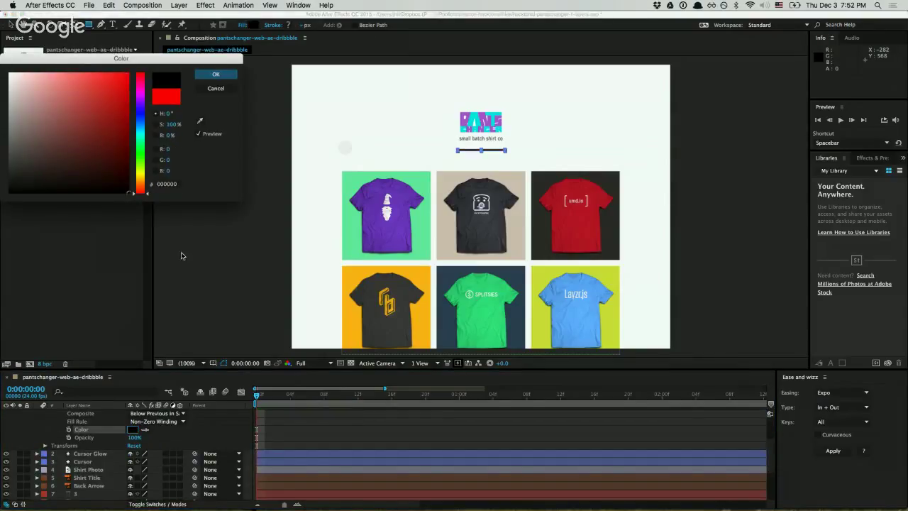
{"action": "left_click", "coordinate": [176, 184]}
{"action": "type", "text": "222222"}
{"action": "key", "text": "Return"}
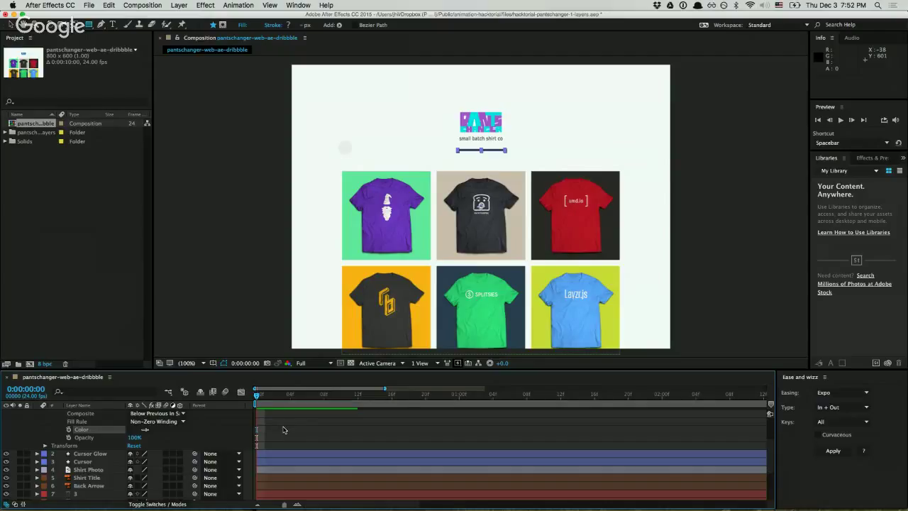
{"action": "left_click", "coordinate": [404, 430]}
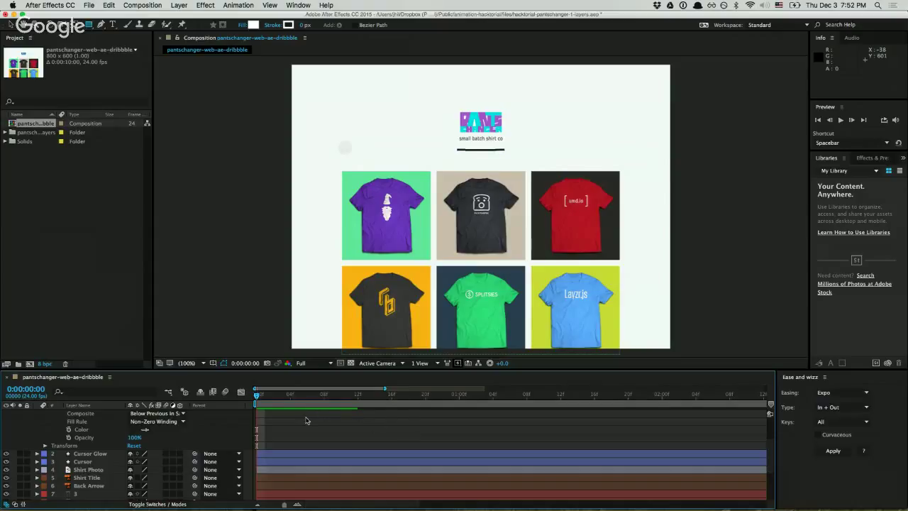
{"action": "left_click", "coordinate": [74, 421]}
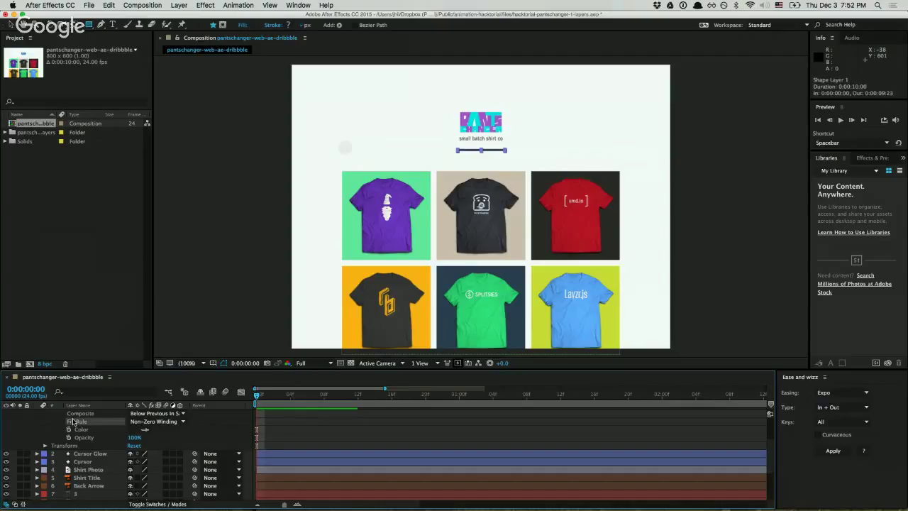
{"action": "scroll", "coordinate": [73, 422], "scroll_direction": "up", "scroll_amount": 1}
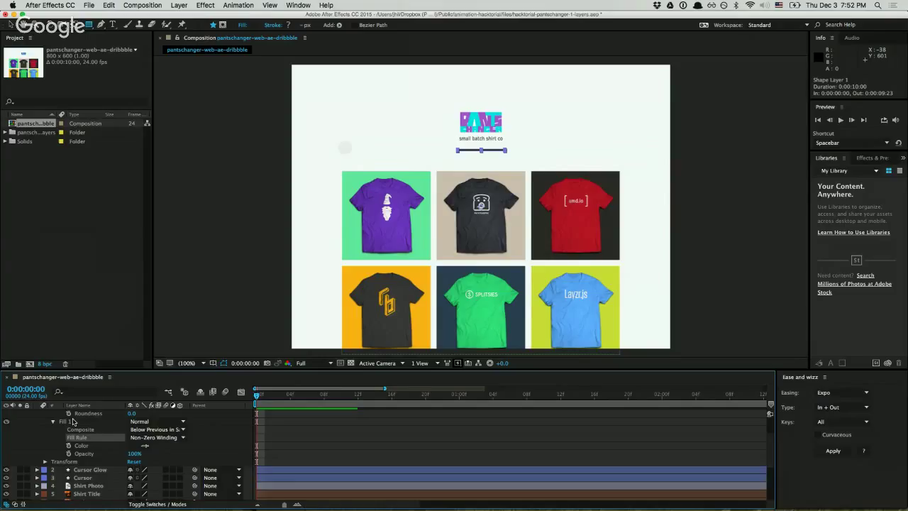
Switch to Chrome to check the divider in the Pantschanger Web Interaction shot on Dribbble, and return to After Effects
{"action": "key", "text": "super+Tab"}
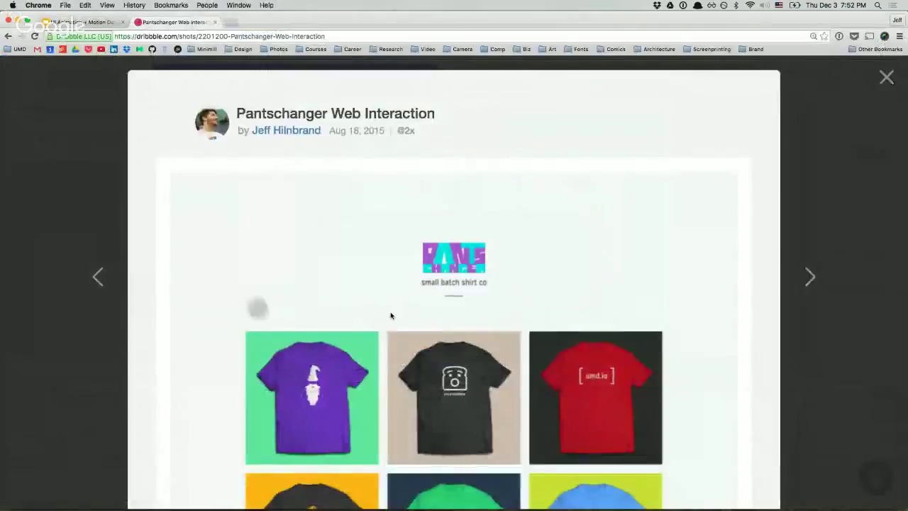
{"action": "key", "text": "super+grave"}
{"action": "key", "text": "ctrl+Up"}
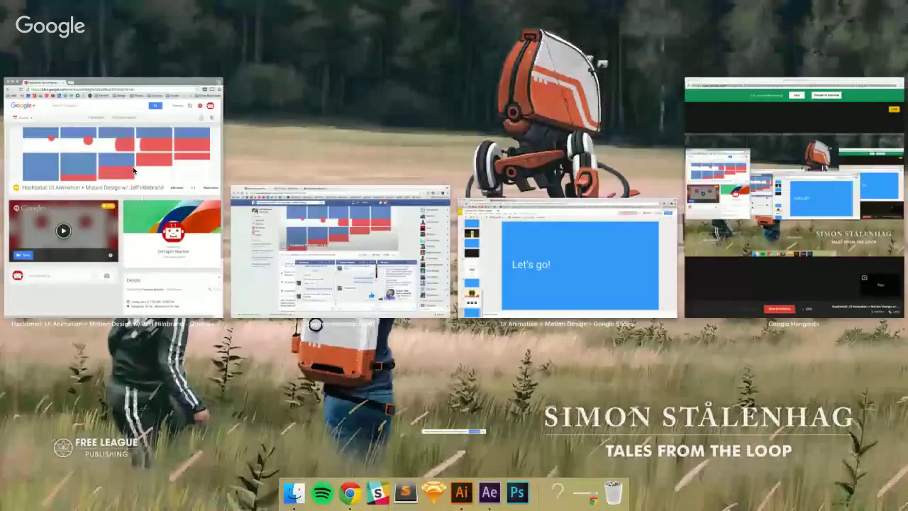
{"action": "left_click", "coordinate": [699, 113]}
{"action": "key", "text": "ctrl+Up"}
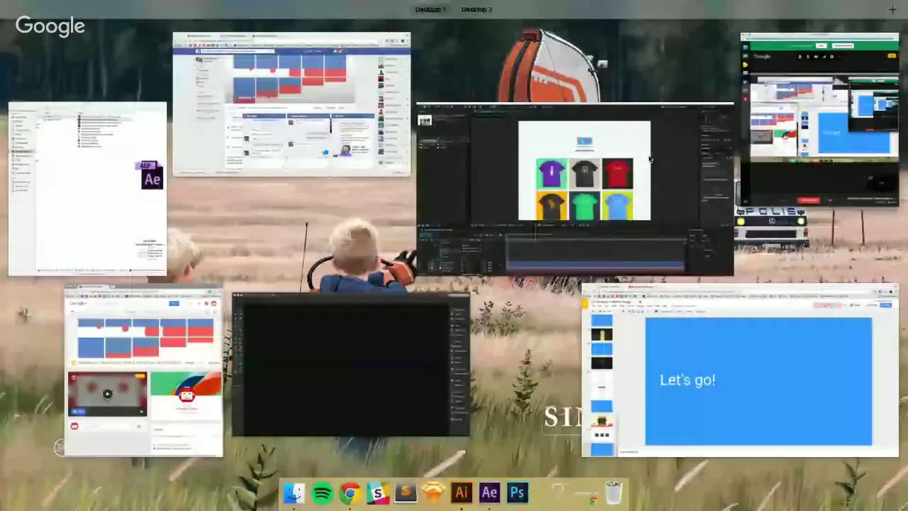
{"action": "left_click_drag", "start_coordinate": [691, 380], "coordinate": [511, 305]}
{"action": "left_click", "coordinate": [471, 267]}
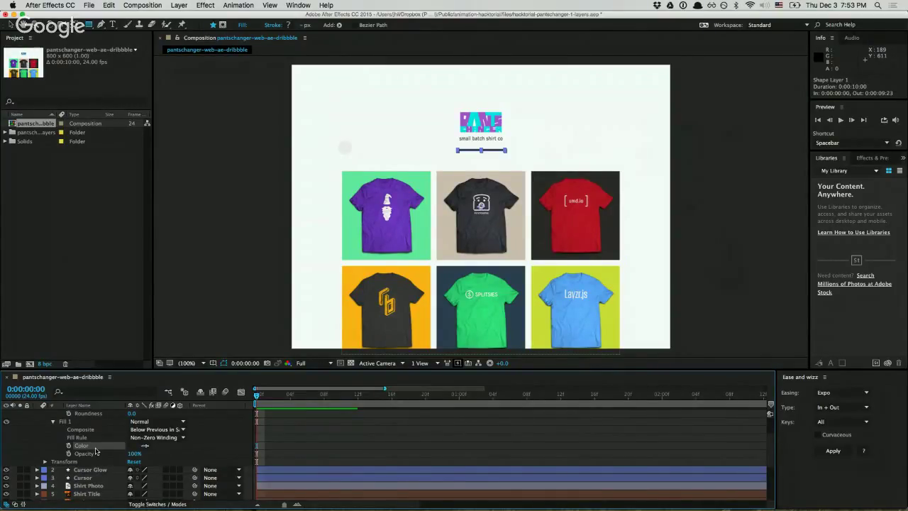
{"action": "left_click", "coordinate": [338, 431]}
{"action": "scroll", "coordinate": [337, 431], "scroll_direction": "up", "scroll_amount": 3}
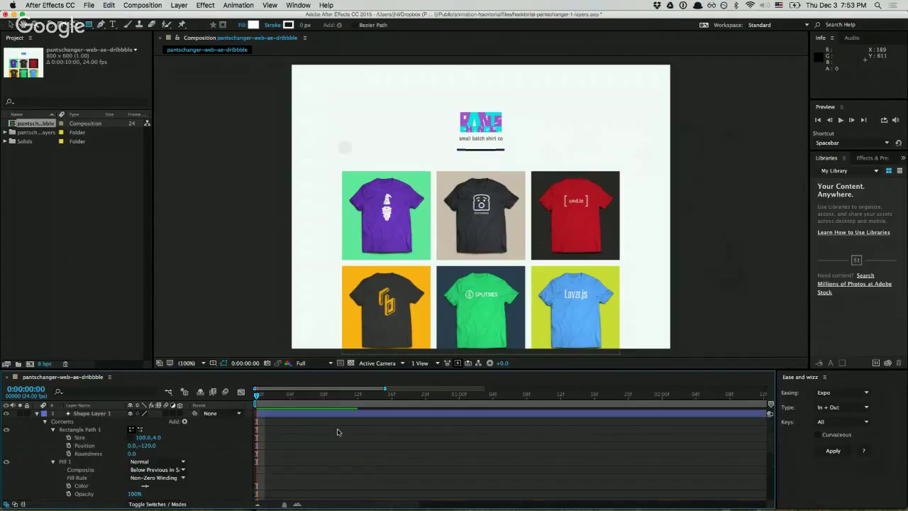
{"action": "scroll", "coordinate": [365, 460], "scroll_direction": "down", "scroll_amount": 3}
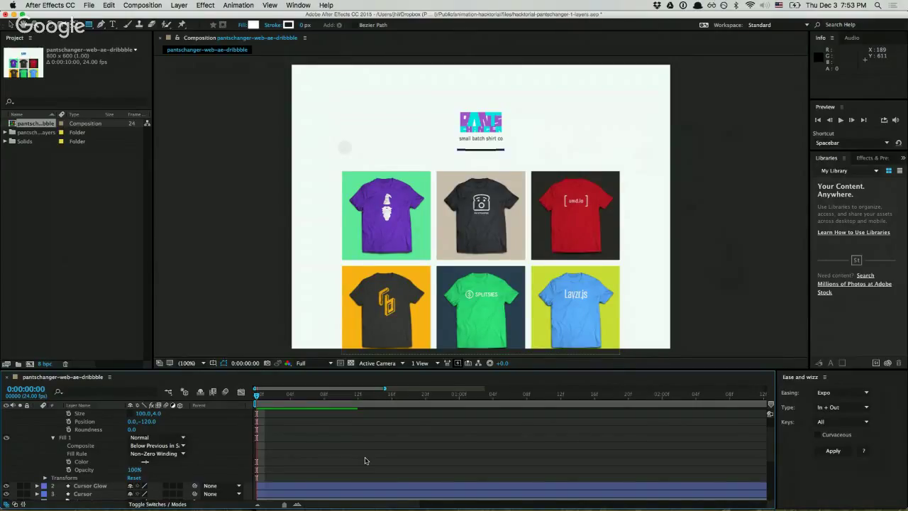
Show the composition's full 10-second duration in the timeline and set the current time to 0:00:01:00
{"action": "scroll", "coordinate": [365, 460], "scroll_direction": "down", "scroll_amount": 3}
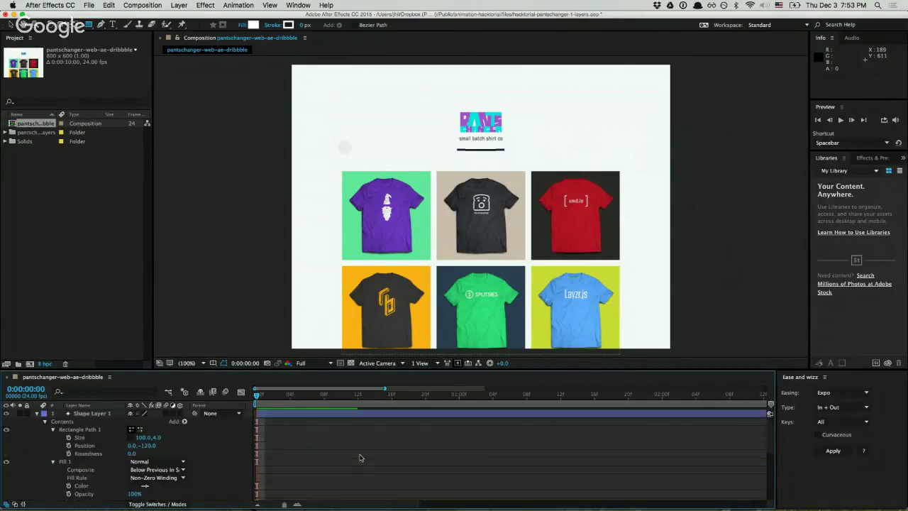
{"action": "scroll", "coordinate": [317, 433], "scroll_direction": "down", "scroll_amount": 5}
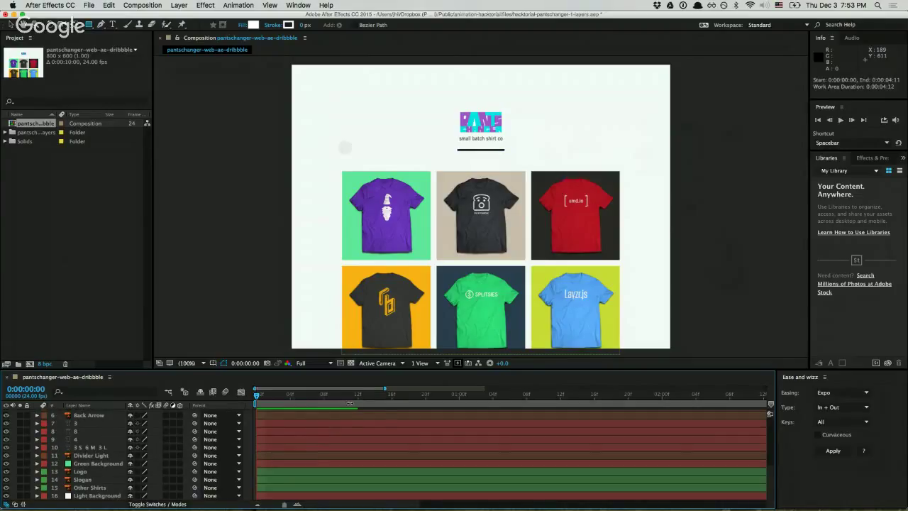
{"action": "key", "text": "semicolon"}
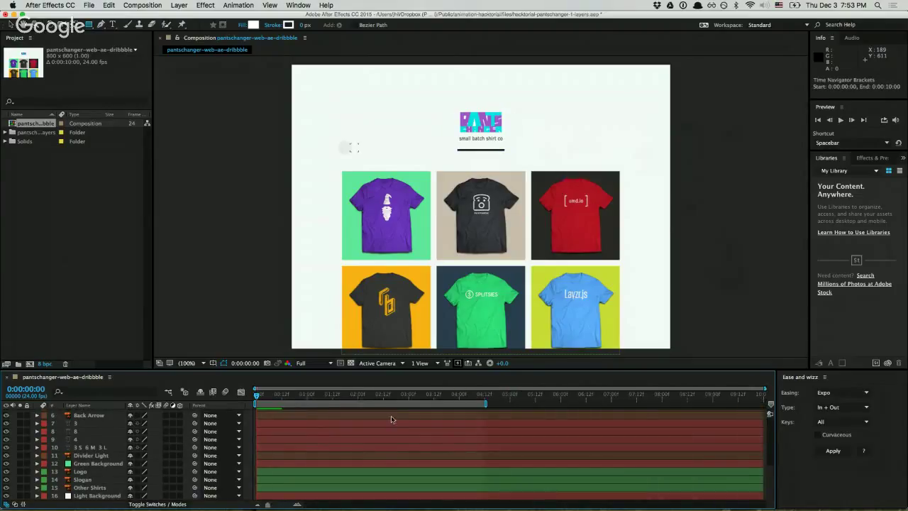
{"action": "key", "text": "super+v"}
{"action": "left_click_drag", "start_coordinate": [330, 396], "coordinate": [307, 402]}
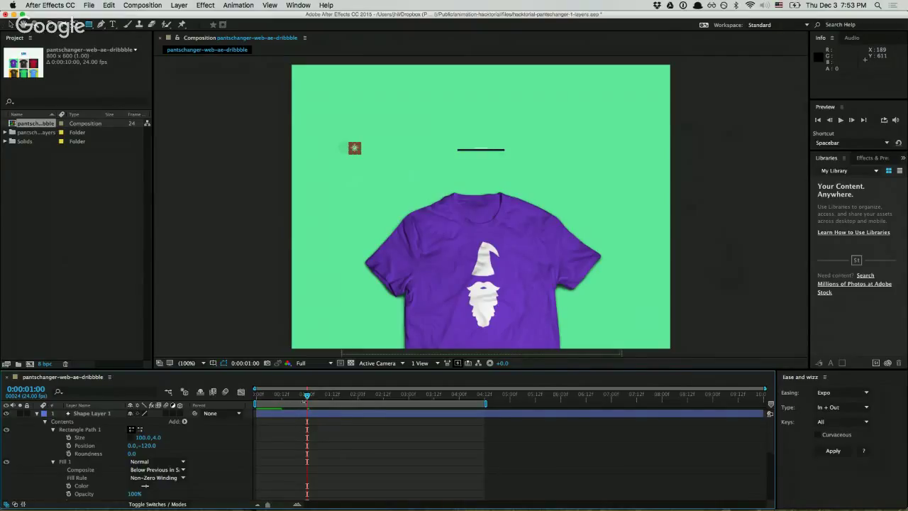
{"action": "mouse_move", "coordinate": [313, 397]}
{"action": "left_mouse_down"}
{"action": "mouse_move", "coordinate": [318, 423]}
{"action": "mouse_move", "coordinate": [309, 413]}
{"action": "left_mouse_up"}
{"action": "key", "text": "q"}
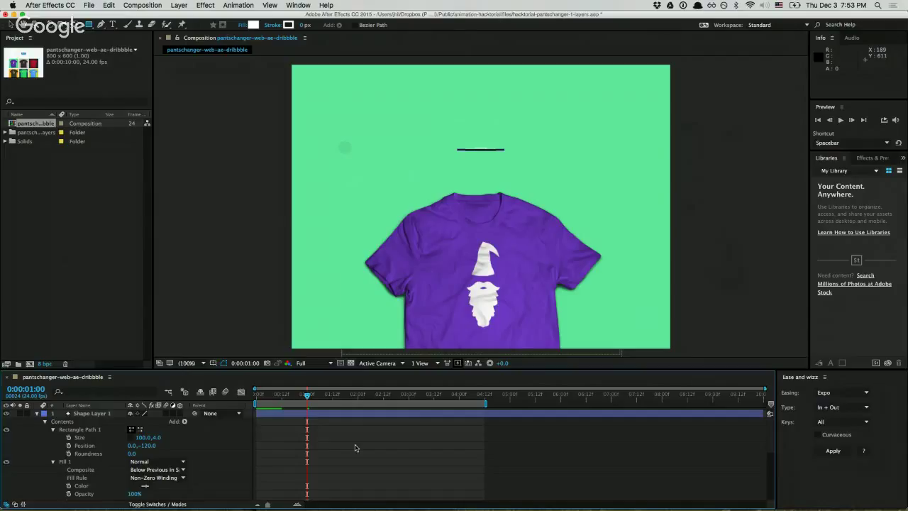
Reveal the keyframed properties of all layers in the timeline and clear the layer selection
{"action": "key", "text": "super+a"}
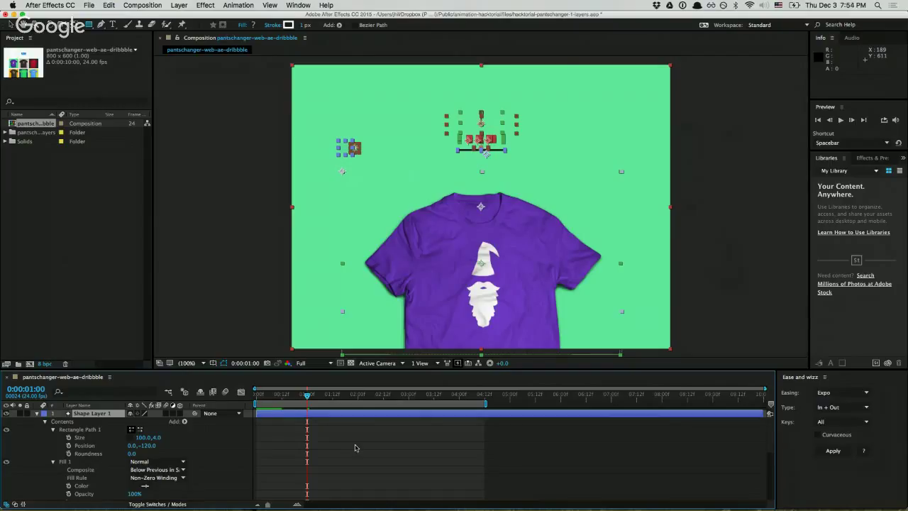
{"action": "key", "text": "u"}
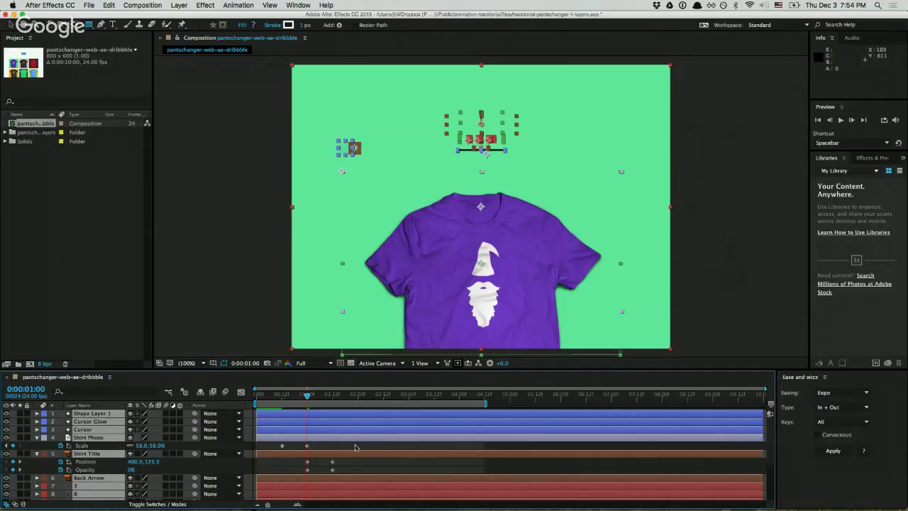
{"action": "key", "text": "F2"}
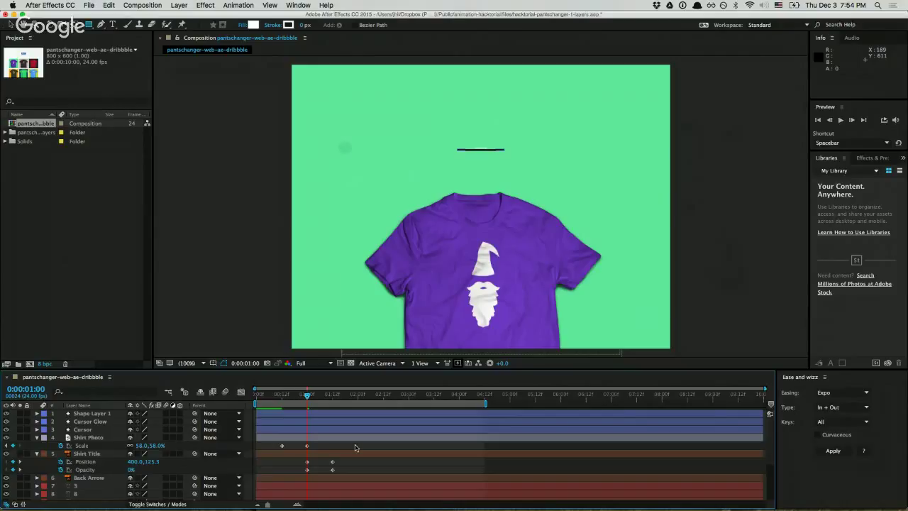
{"action": "key", "text": "super+a"}
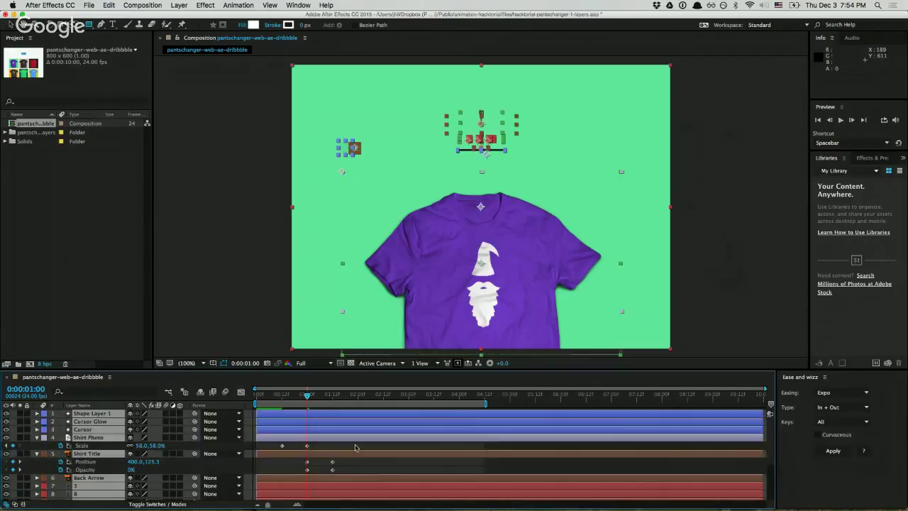
{"action": "key", "text": "u"}
{"action": "key", "text": "u"}
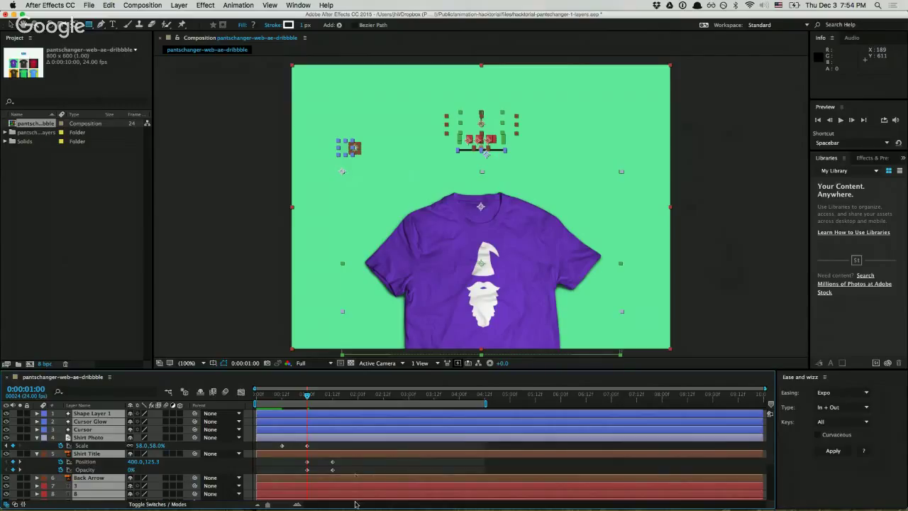
{"action": "left_click", "coordinate": [363, 472]}
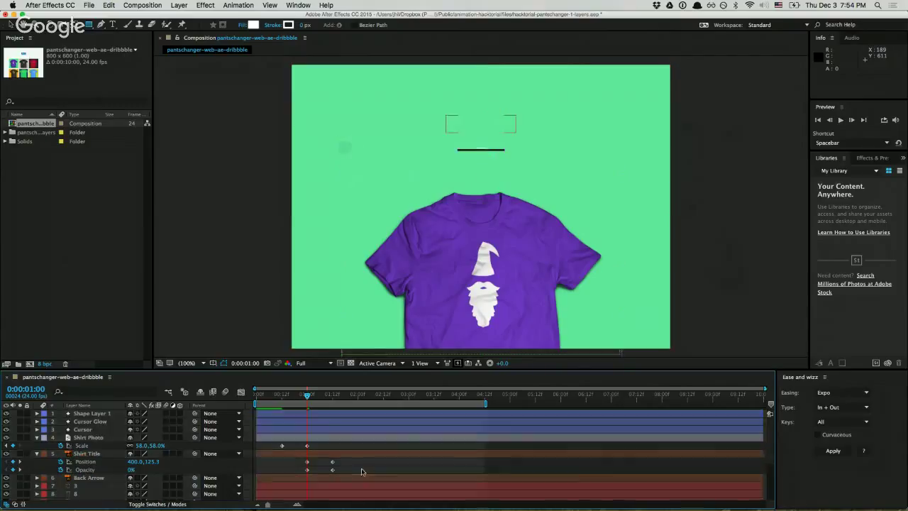
Add a Color keyframe to the fill of Shape Layer 1 at 0:00:00:12
{"action": "left_click", "coordinate": [82, 429]}
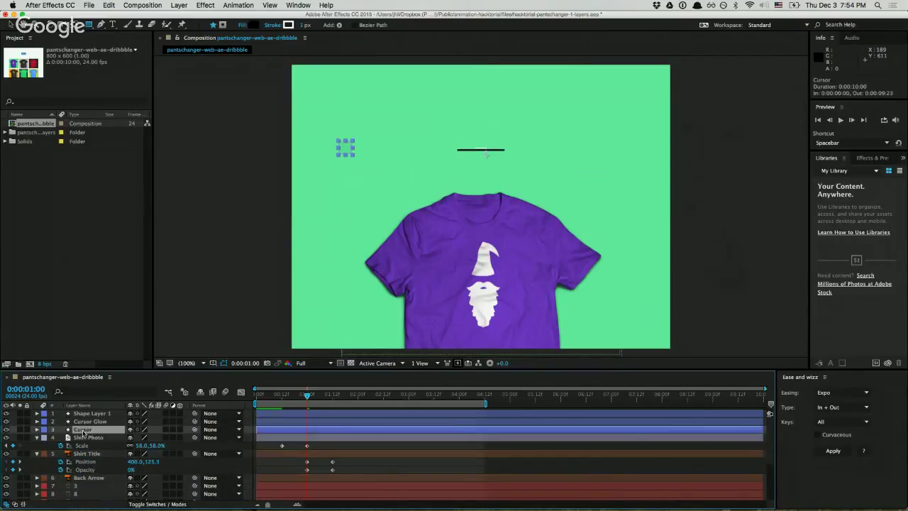
{"action": "key", "text": "F2"}
{"action": "left_click", "coordinate": [36, 413]}
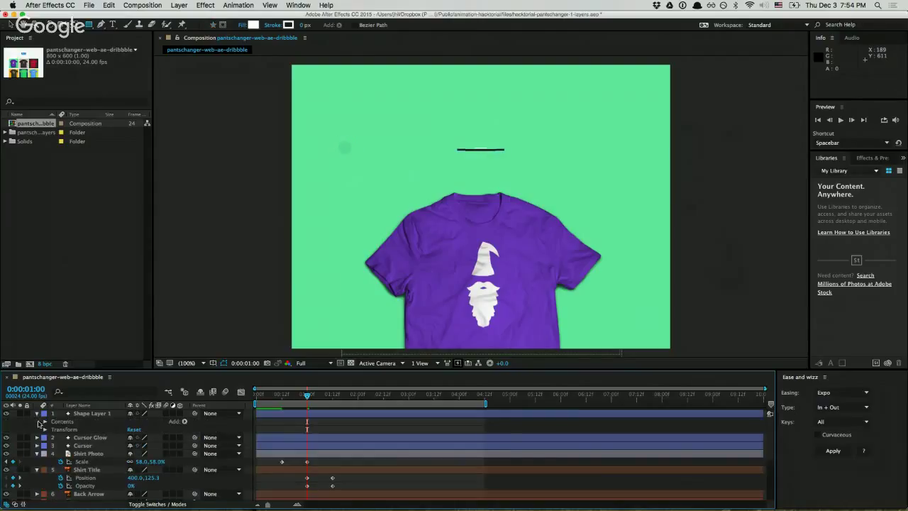
{"action": "left_click", "coordinate": [45, 422]}
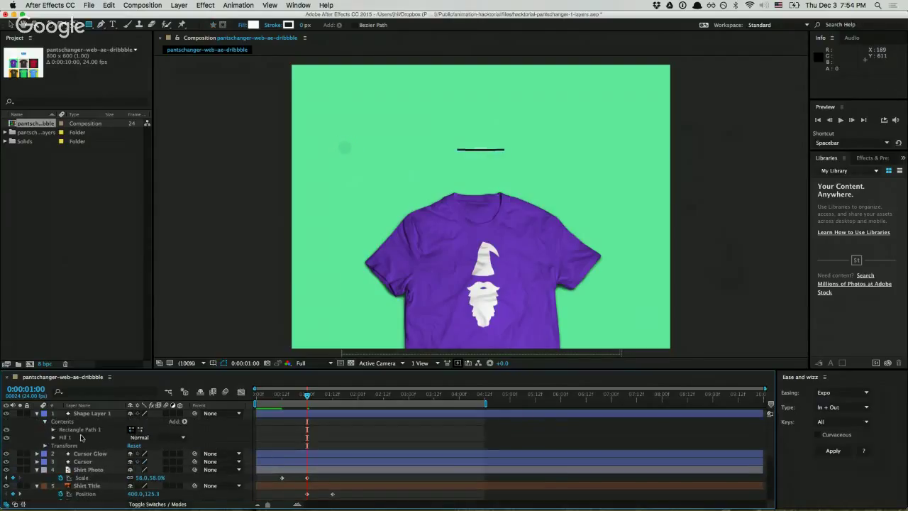
{"action": "left_click", "coordinate": [63, 430]}
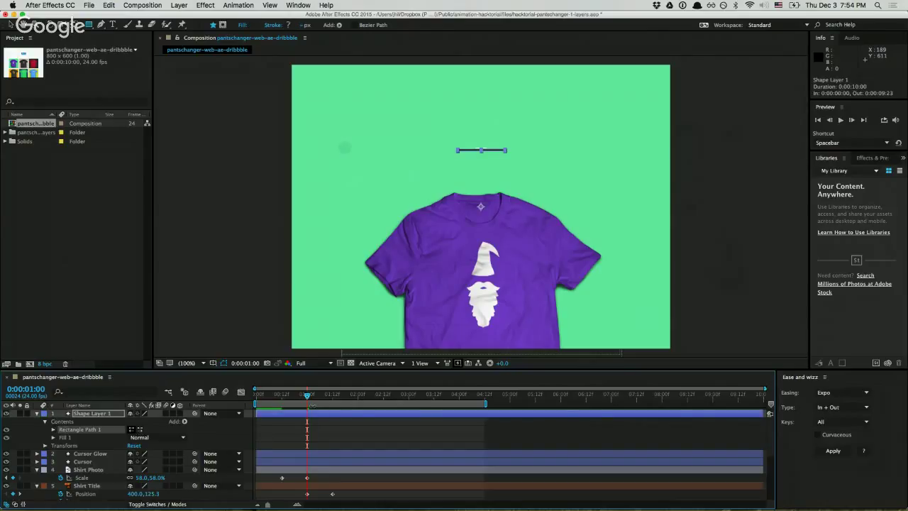
{"action": "scroll", "coordinate": [312, 399], "scroll_direction": "up", "scroll_amount": 4}
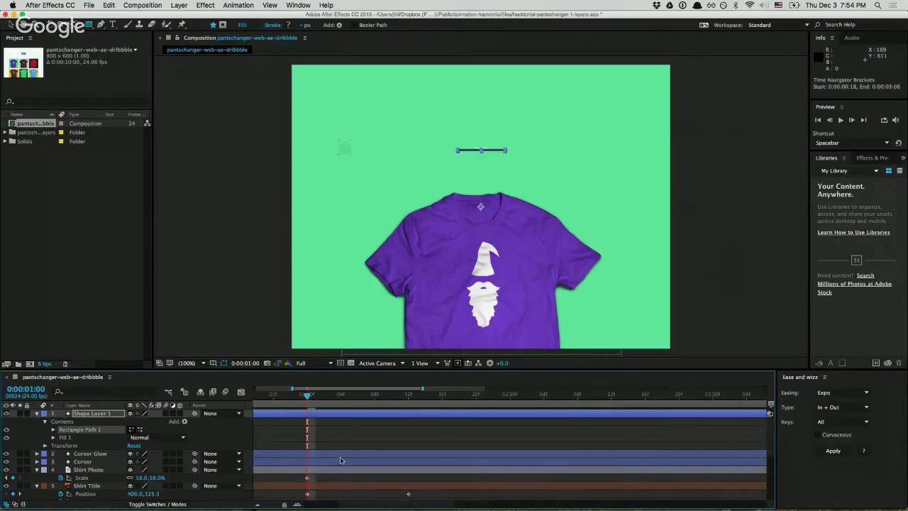
{"action": "scroll", "coordinate": [366, 440], "scroll_direction": "down", "scroll_amount": 4}
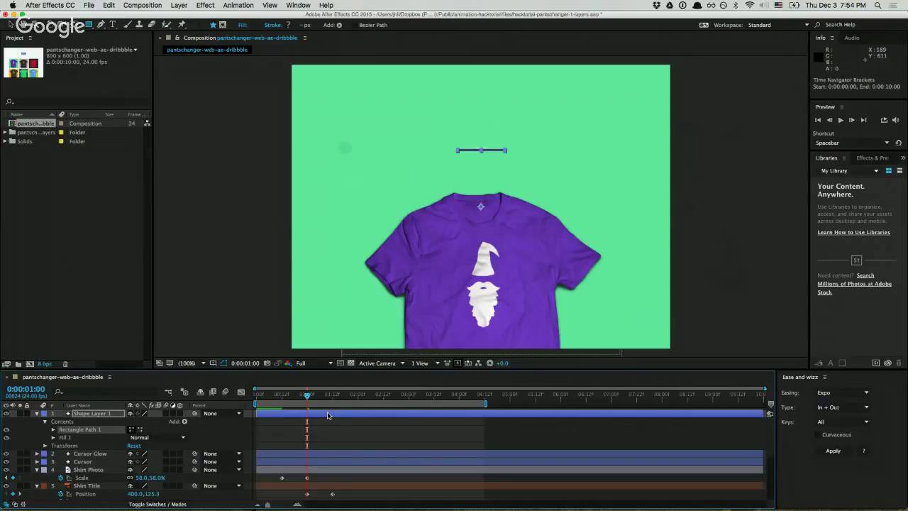
{"action": "left_click_drag", "start_coordinate": [302, 397], "coordinate": [282, 395]}
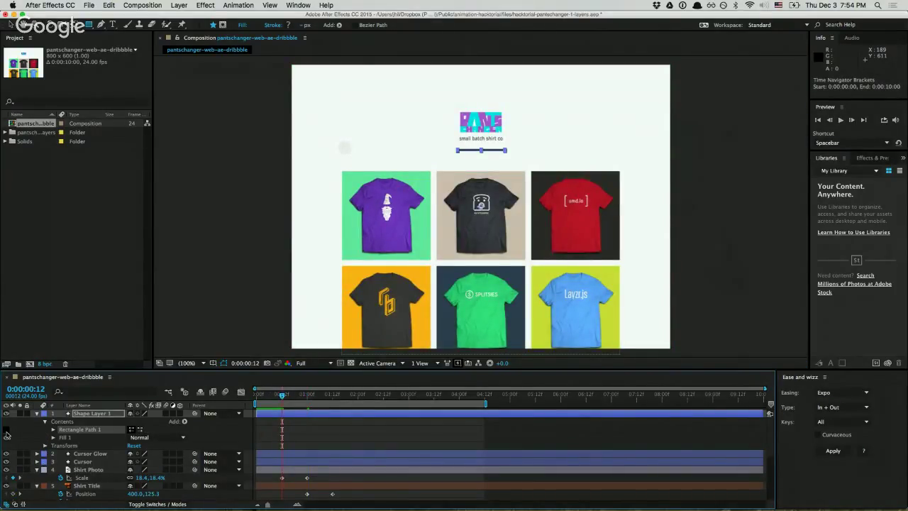
{"action": "left_click", "coordinate": [53, 438]}
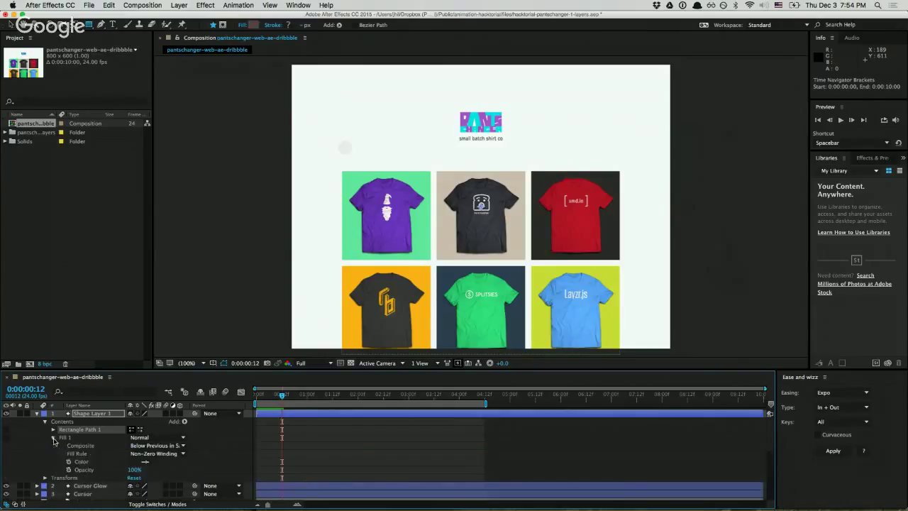
{"action": "left_click", "coordinate": [69, 461]}
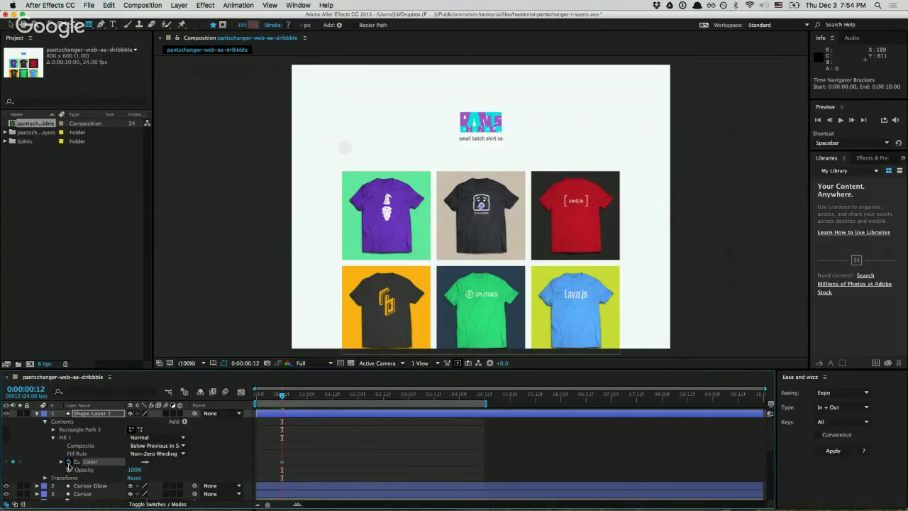
Keyframe the divider's fill color to hex FFFFFF at 0:00:01:00
{"action": "left_click", "coordinate": [310, 396]}
{"action": "left_click", "coordinate": [309, 395]}
{"action": "left_click", "coordinate": [307, 396]}
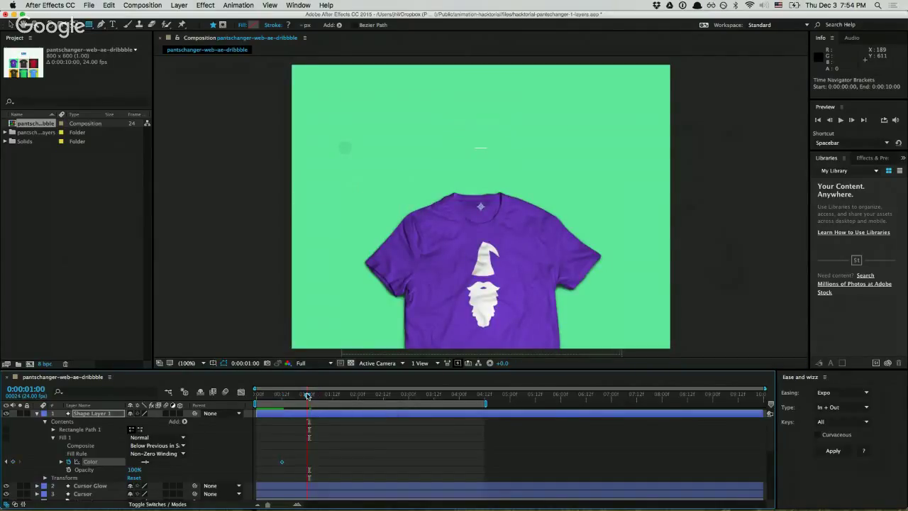
{"action": "left_click", "coordinate": [133, 462]}
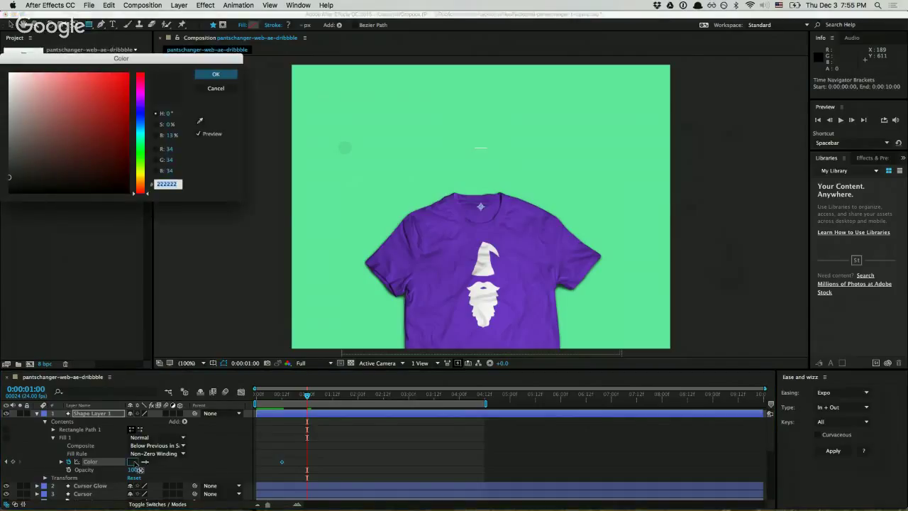
{"action": "type", "text": "FFFFFF"}
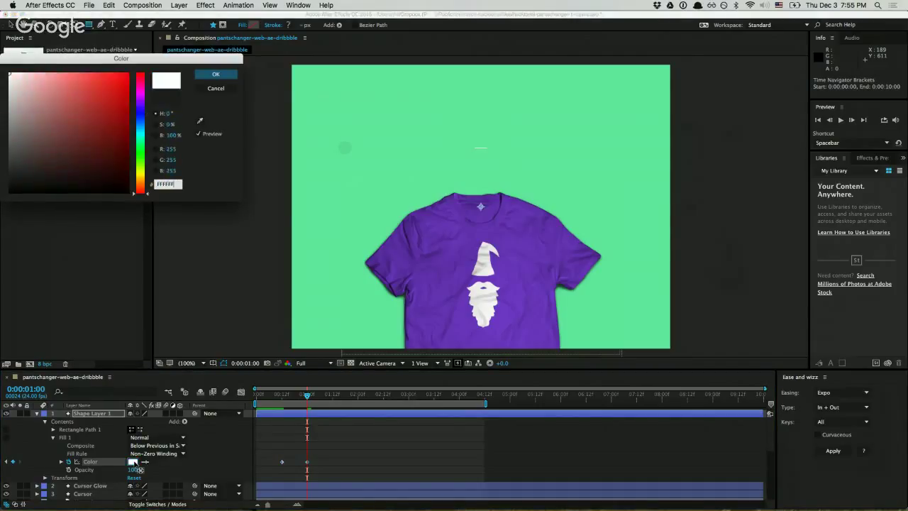
{"action": "key", "text": "Return"}
{"action": "left_click", "coordinate": [338, 450]}
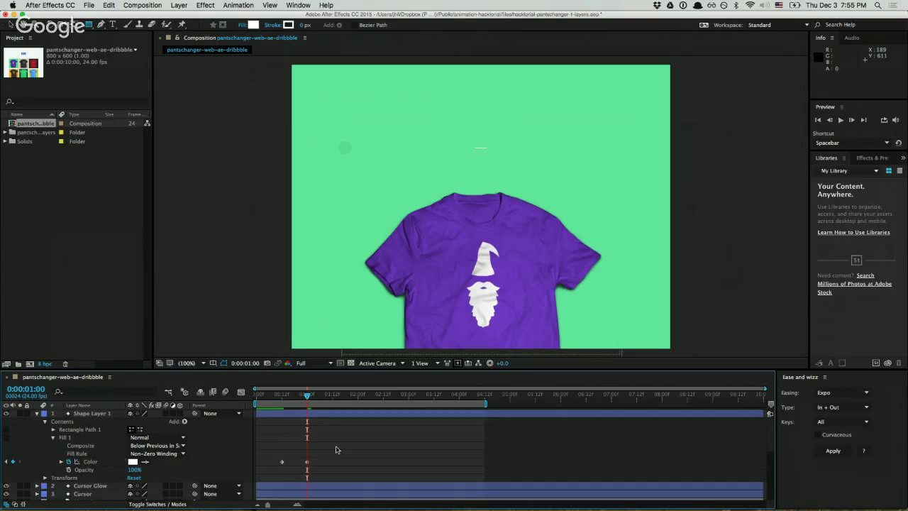
Scrub through the page transition to check the divider's color change, ending at 0:00:01:18
{"action": "left_click_drag", "start_coordinate": [306, 395], "coordinate": [300, 420]}
{"action": "left_click", "coordinate": [99, 453]}
{"action": "scroll", "coordinate": [104, 462], "scroll_direction": "down", "scroll_amount": 1}
{"action": "scroll", "coordinate": [104, 462], "scroll_direction": "up", "scroll_amount": 1}
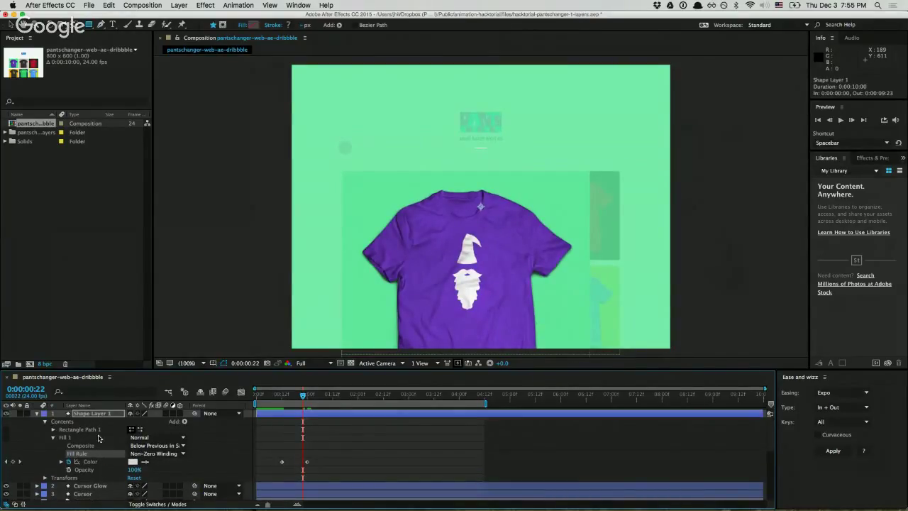
{"action": "left_click_drag", "start_coordinate": [305, 396], "coordinate": [346, 412]}
{"action": "left_click", "coordinate": [315, 446]}
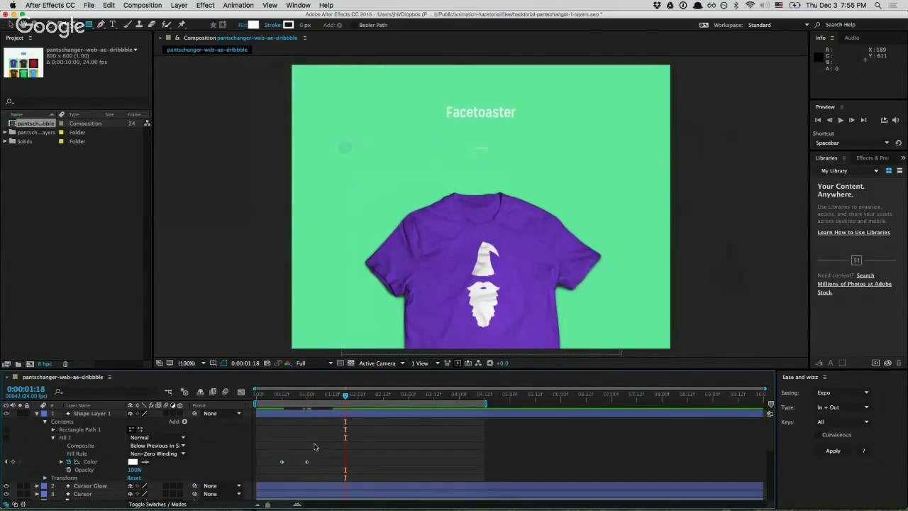
Undo the latest changes to Shape Layer 1 and start keyframing its Fill 1 color at 0:00:00:12
{"action": "key", "text": "ctrl+z"}
{"action": "key", "text": "j"}
{"action": "key", "text": "j"}
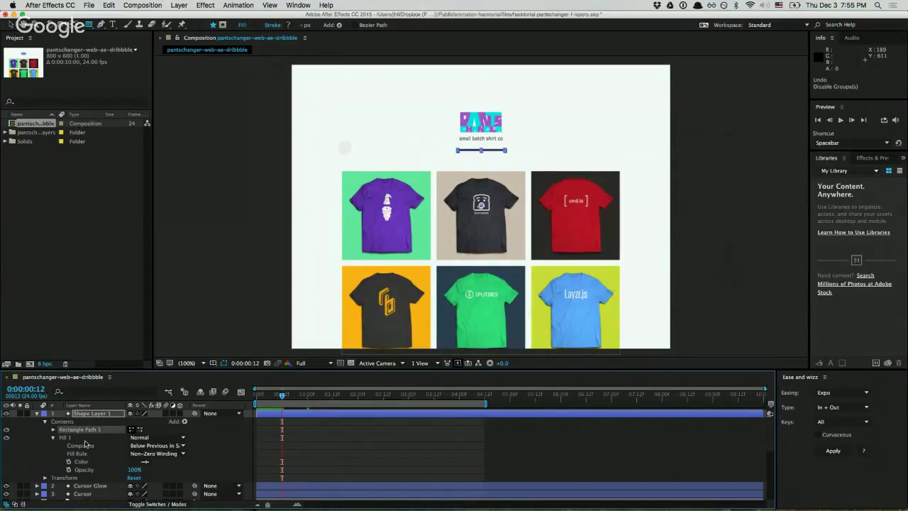
{"action": "key", "text": "ctrl+z"}
{"action": "key", "text": "ctrl+shift+z"}
{"action": "left_click", "coordinate": [69, 462]}
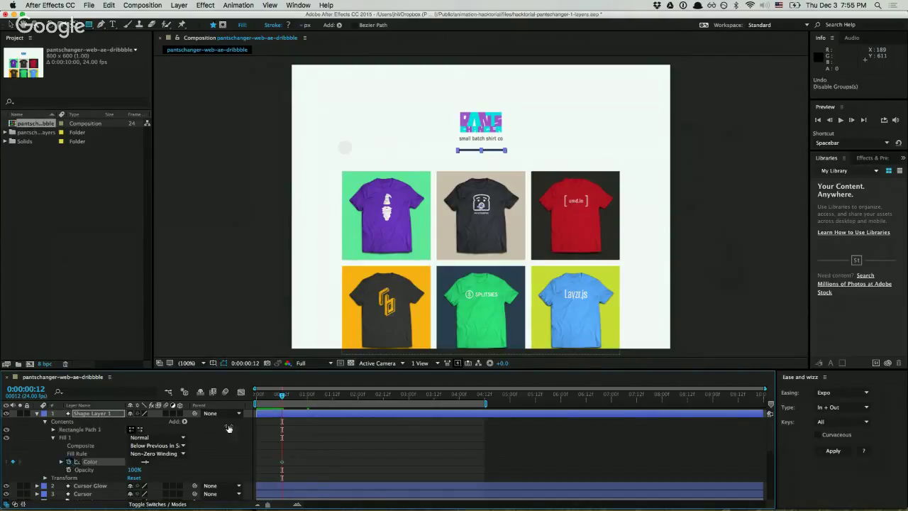
Add a color keyframe to Shape Layer 1's fill at 0:00:01:00 with white (FFFFFF)
{"action": "left_click", "coordinate": [306, 395]}
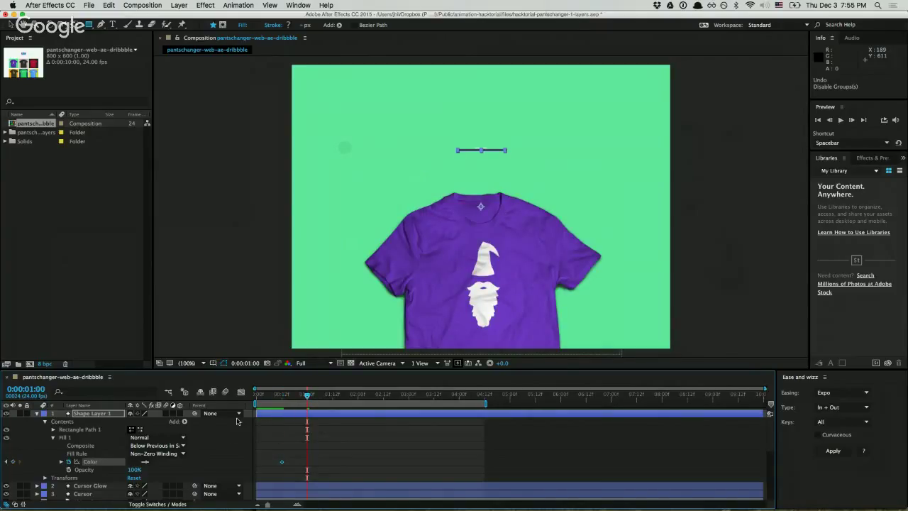
{"action": "left_click", "coordinate": [131, 463]}
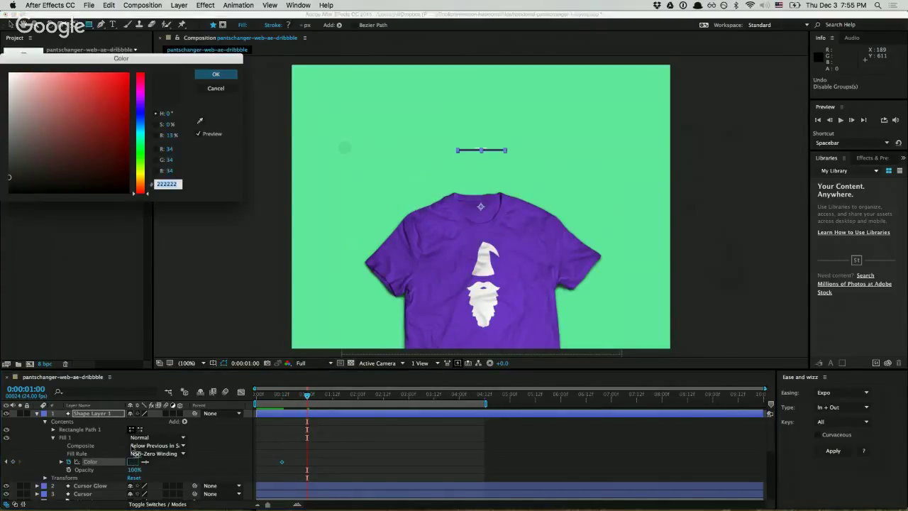
{"action": "left_click_drag", "start_coordinate": [78, 171], "coordinate": [1, 67]}
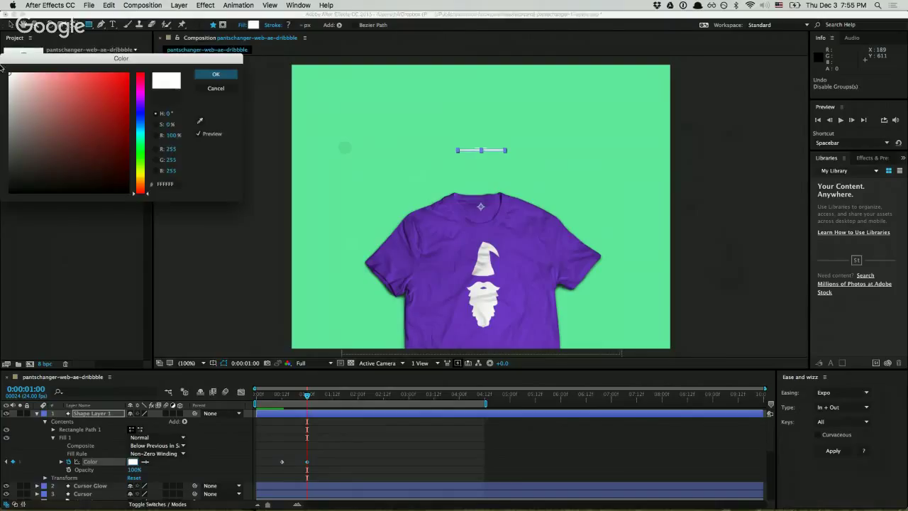
{"action": "key", "text": "Return"}
Preview the animation from the start of the composition to check the divider line's color transition
{"action": "left_click", "coordinate": [310, 394]}
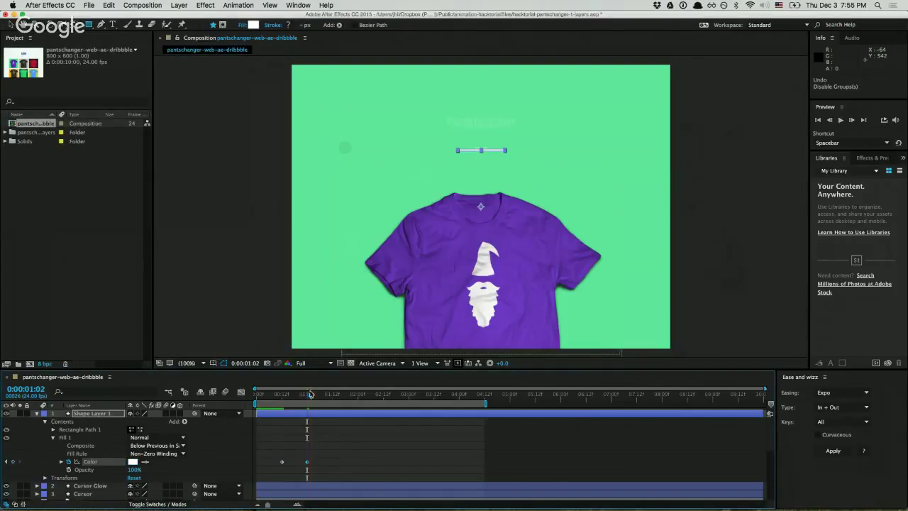
{"action": "left_click_drag", "start_coordinate": [310, 394], "coordinate": [257, 395]}
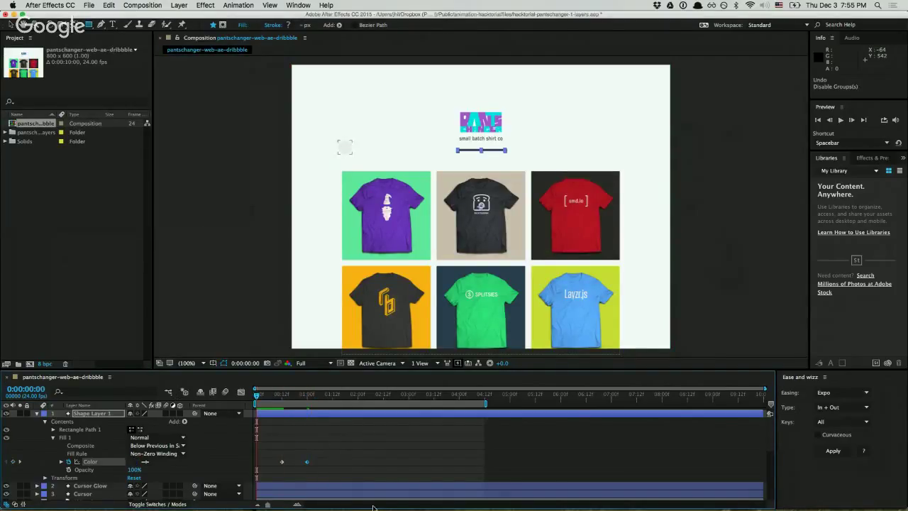
{"action": "key", "text": "F2"}
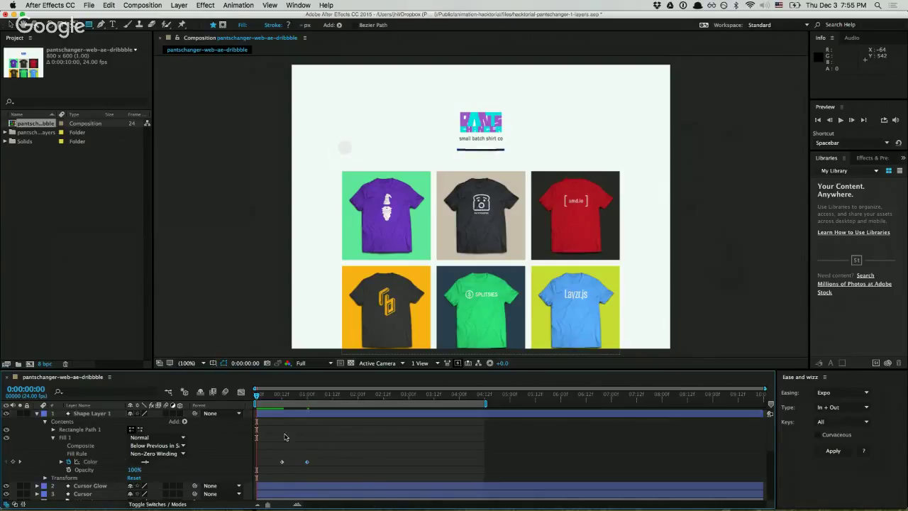
{"action": "key", "text": "space"}
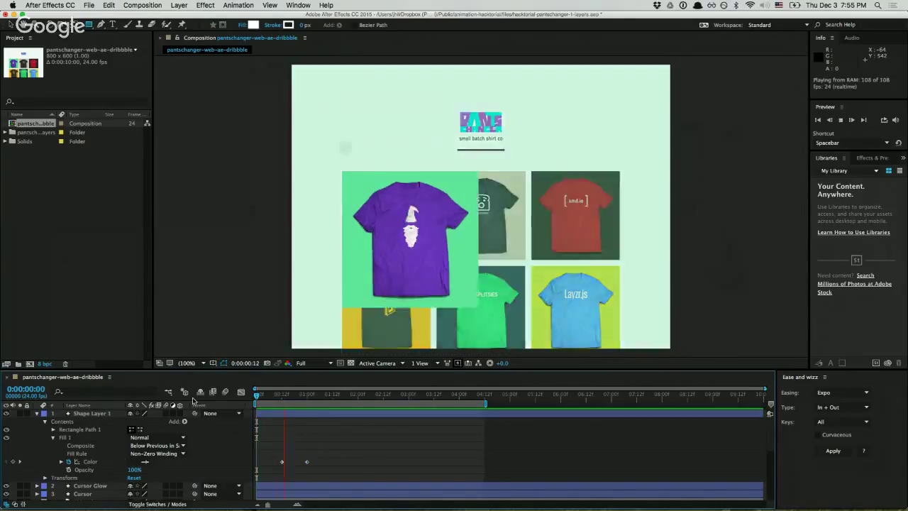
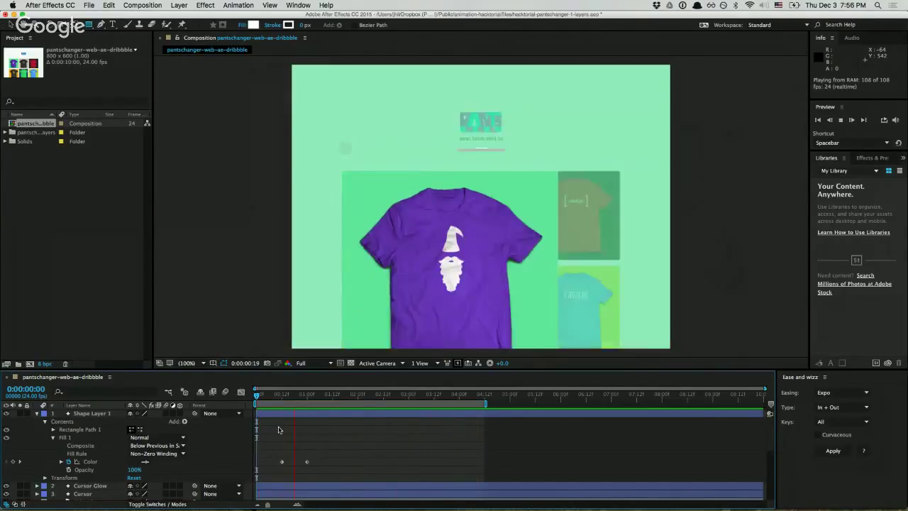
{"action": "key", "text": "space"}
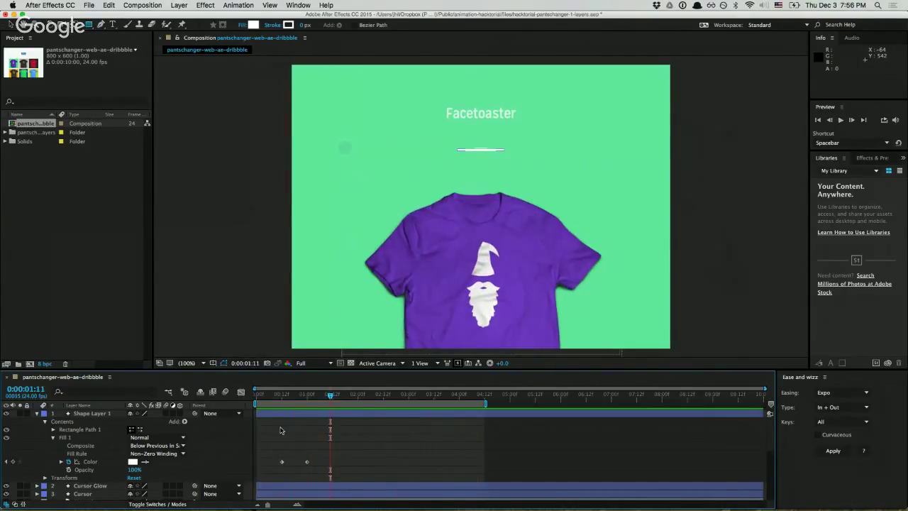
Copy the Shirt Title layer's two Opacity keyframes and move the current time to 0:00:01:00
{"action": "scroll", "coordinate": [281, 430], "scroll_direction": "down", "scroll_amount": 4}
{"action": "left_click", "coordinate": [101, 447]}
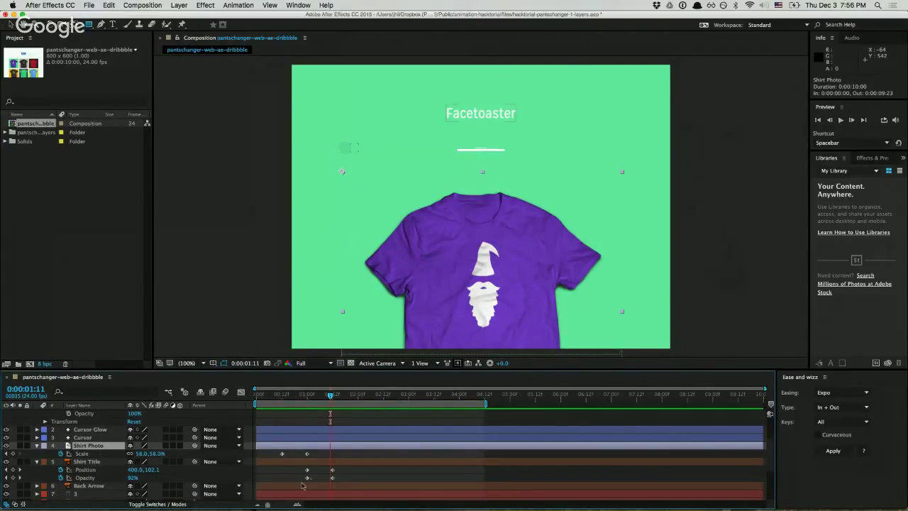
{"action": "left_click", "coordinate": [343, 429]}
{"action": "scroll", "coordinate": [341, 422], "scroll_direction": "down", "scroll_amount": 3}
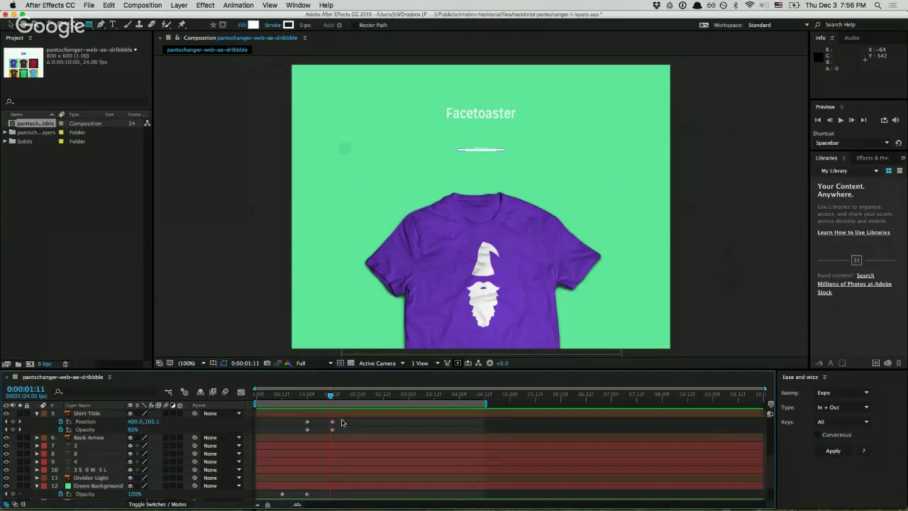
{"action": "scroll", "coordinate": [341, 422], "scroll_direction": "up", "scroll_amount": 2}
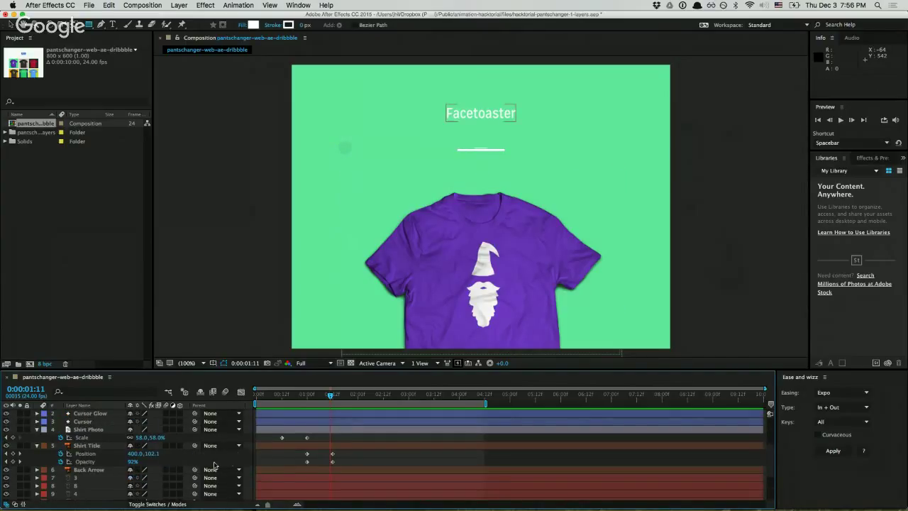
{"action": "left_click", "coordinate": [338, 454]}
{"action": "scroll", "coordinate": [263, 441], "scroll_direction": "down", "scroll_amount": 2}
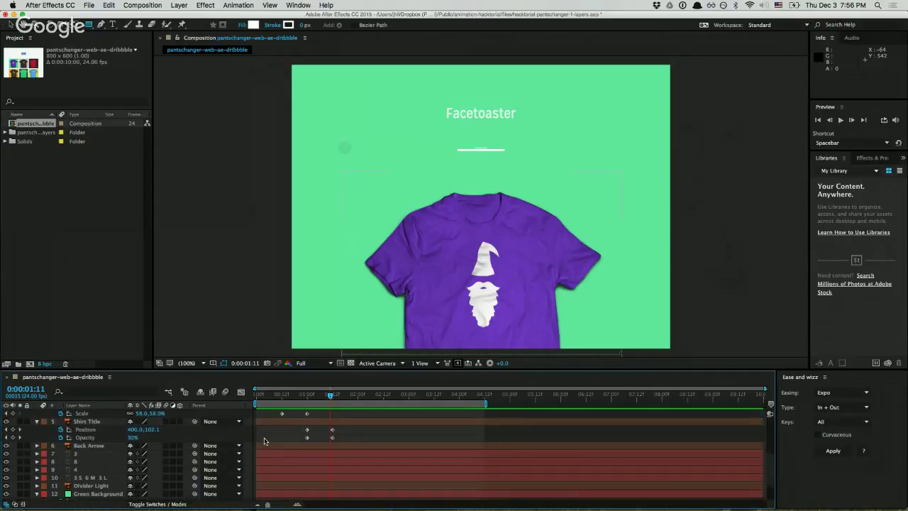
{"action": "left_click", "coordinate": [295, 436]}
{"action": "left_click_drag", "start_coordinate": [296, 433], "coordinate": [346, 441]}
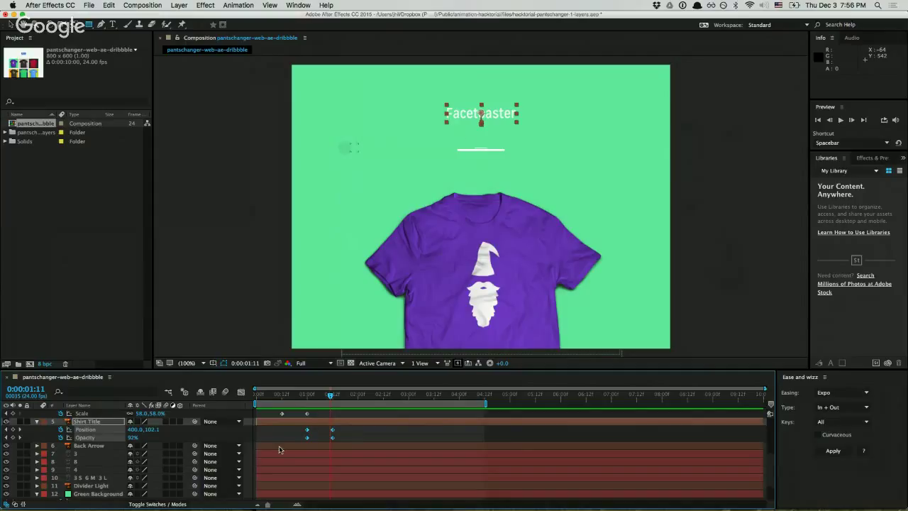
{"action": "left_click_drag", "start_coordinate": [303, 435], "coordinate": [341, 441]}
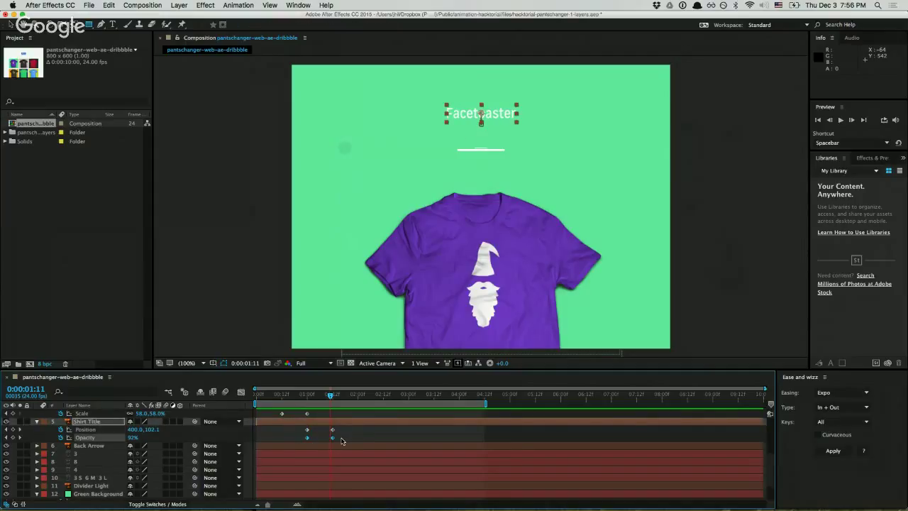
{"action": "key", "text": "super+c"}
{"action": "left_click", "coordinate": [308, 395]}
{"action": "left_click_drag", "start_coordinate": [308, 394], "coordinate": [308, 395]}
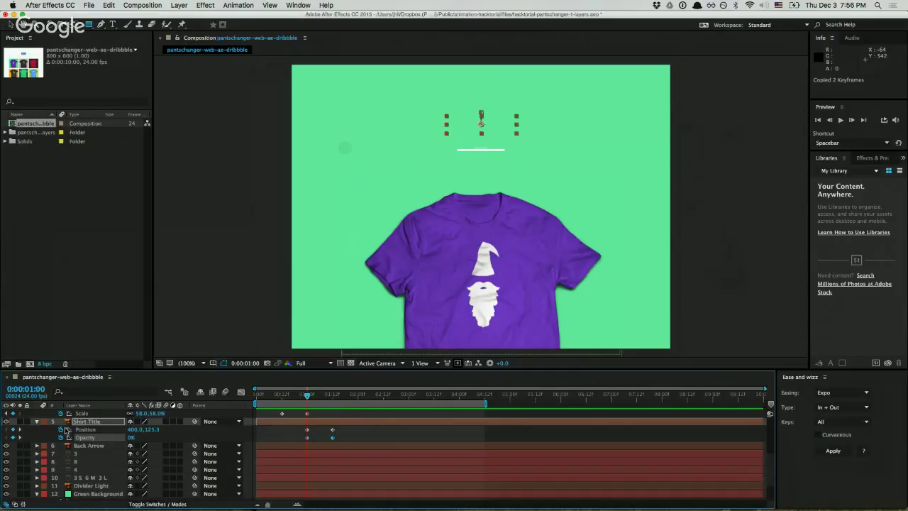
Paste the opacity keyframes onto text layers 3, 8, 4 and 3S 6M 3L, and reveal their keyframed properties
{"action": "scroll", "coordinate": [40, 445], "scroll_direction": "up", "scroll_amount": 2}
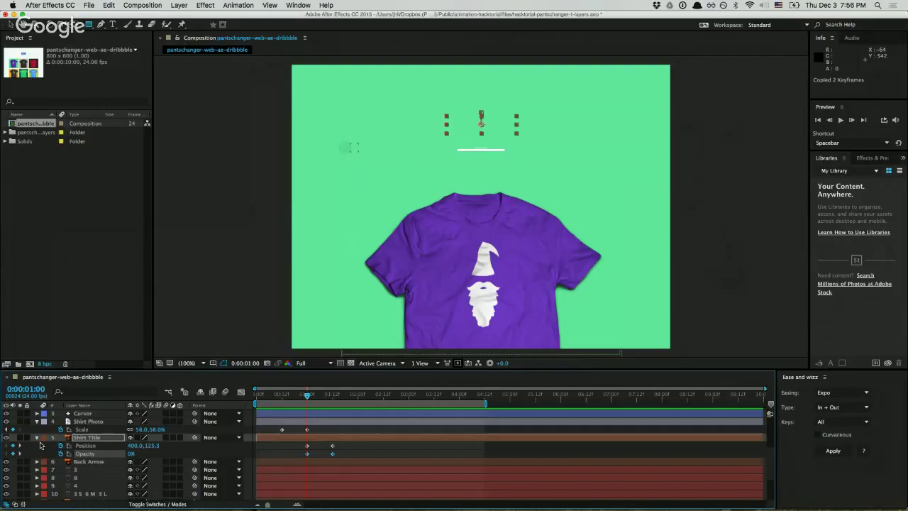
{"action": "scroll", "coordinate": [42, 466], "scroll_direction": "down", "scroll_amount": 4}
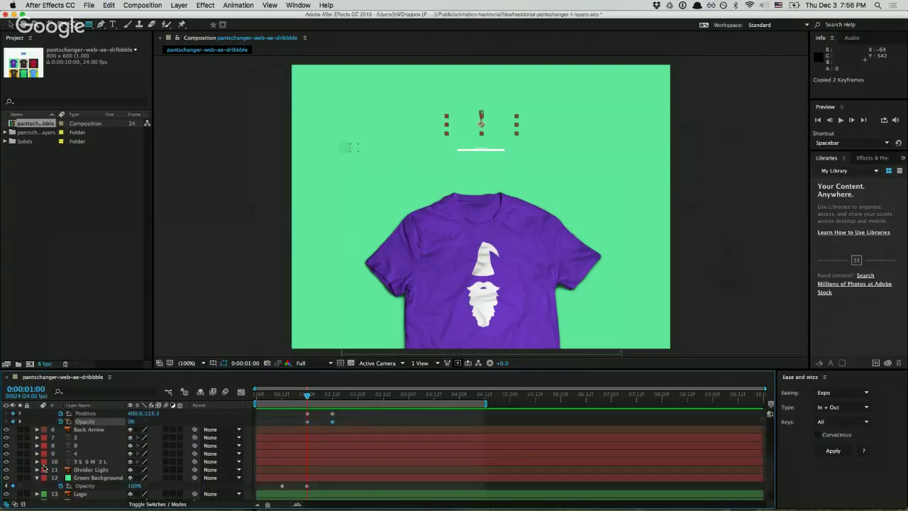
{"action": "scroll", "coordinate": [40, 472], "scroll_direction": "up", "scroll_amount": 7}
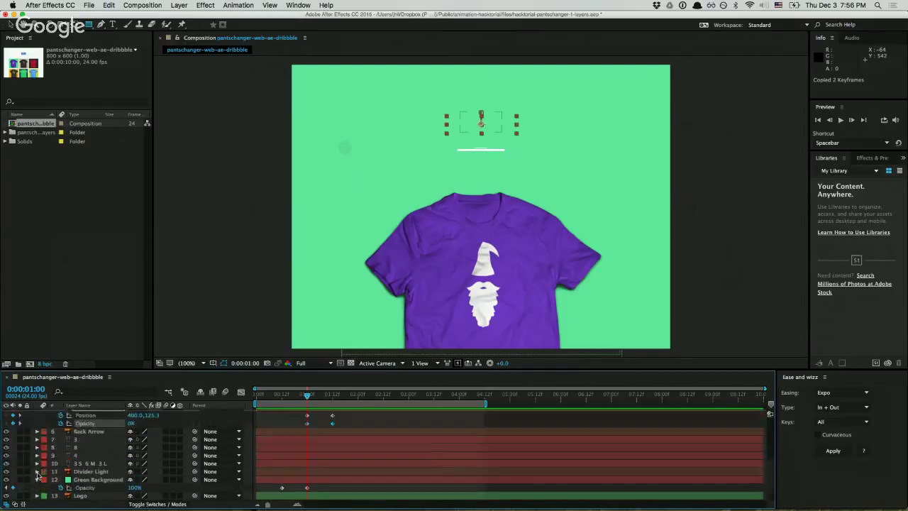
{"action": "scroll", "coordinate": [38, 474], "scroll_direction": "down", "scroll_amount": 5}
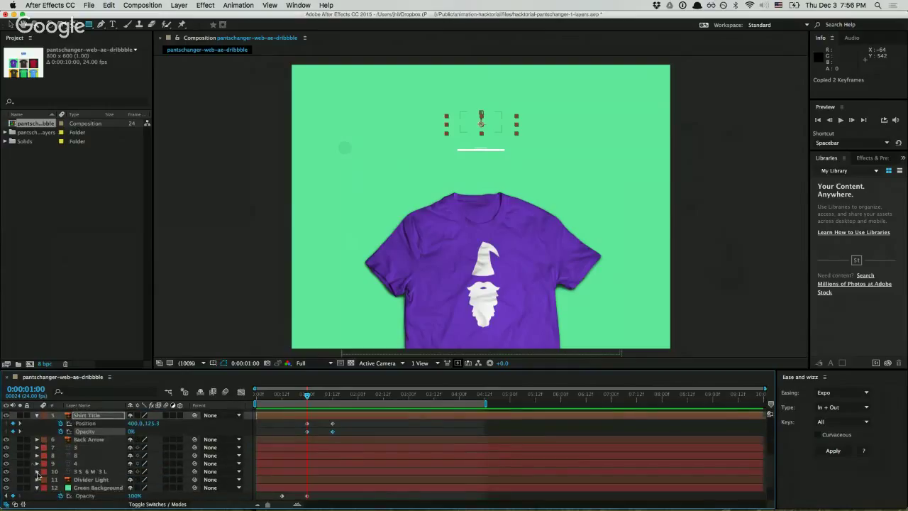
{"action": "left_click", "coordinate": [91, 448]}
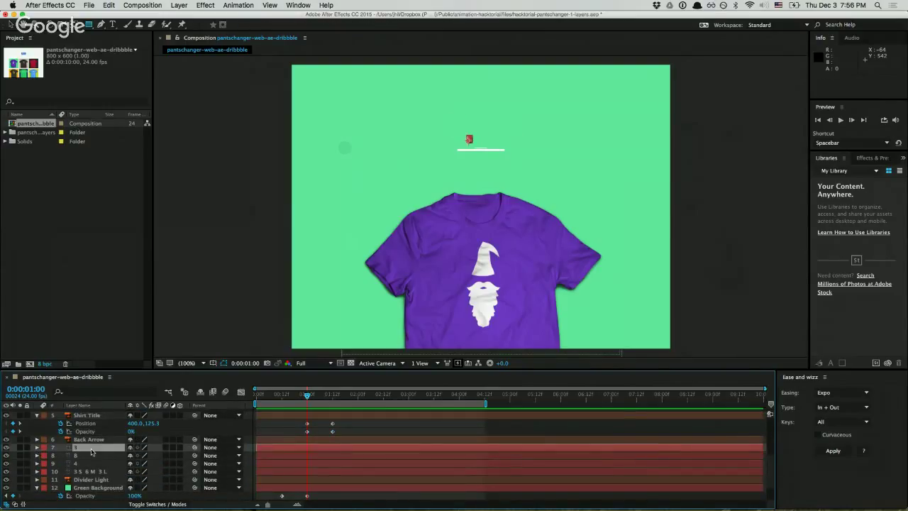
{"action": "left_click", "coordinate": [91, 456]}
{"action": "left_click", "coordinate": [89, 464]}
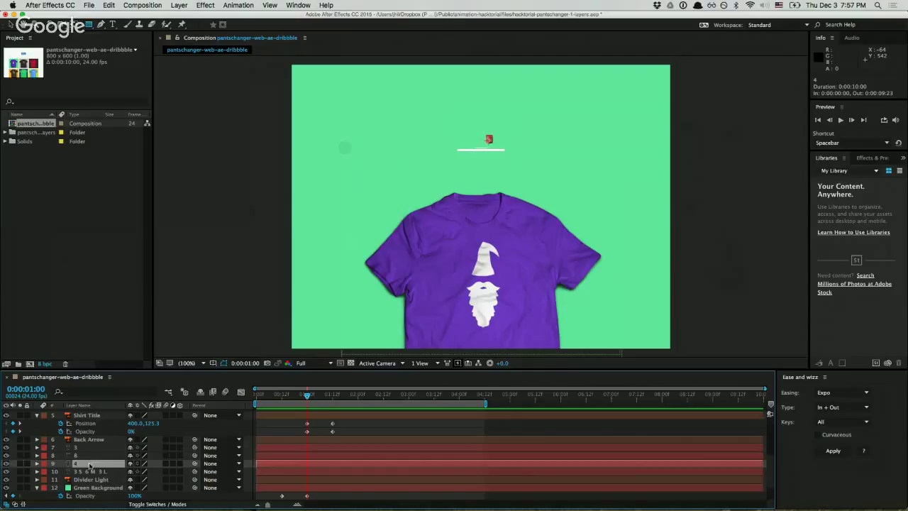
{"action": "left_click", "coordinate": [90, 472]}
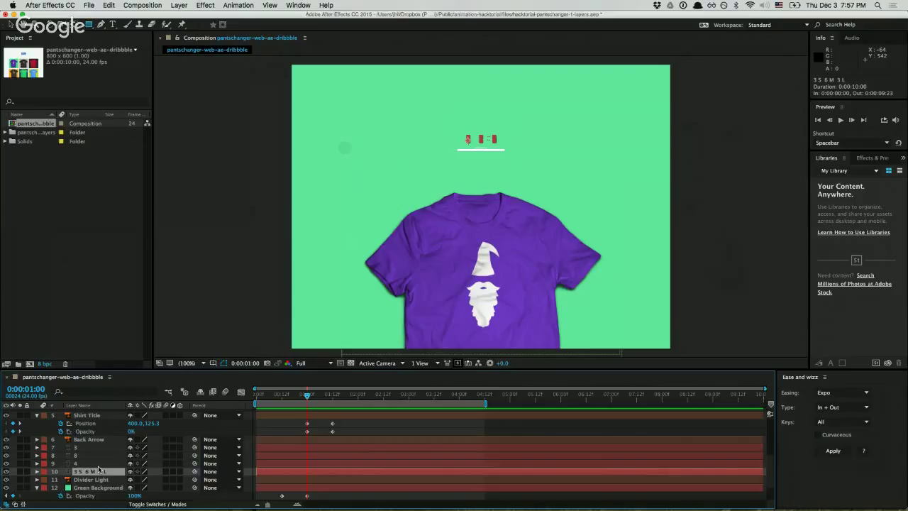
{"action": "left_click", "coordinate": [81, 447], "text": "shift"}
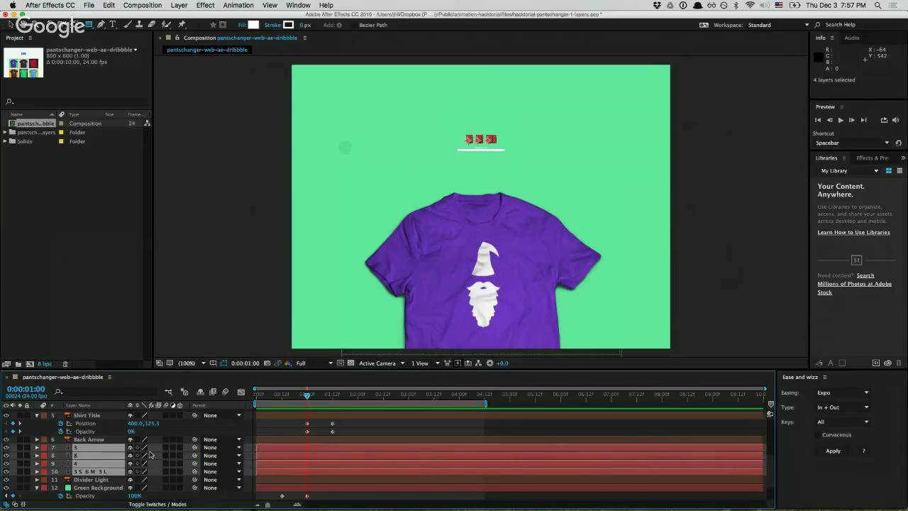
{"action": "left_click", "coordinate": [108, 472]}
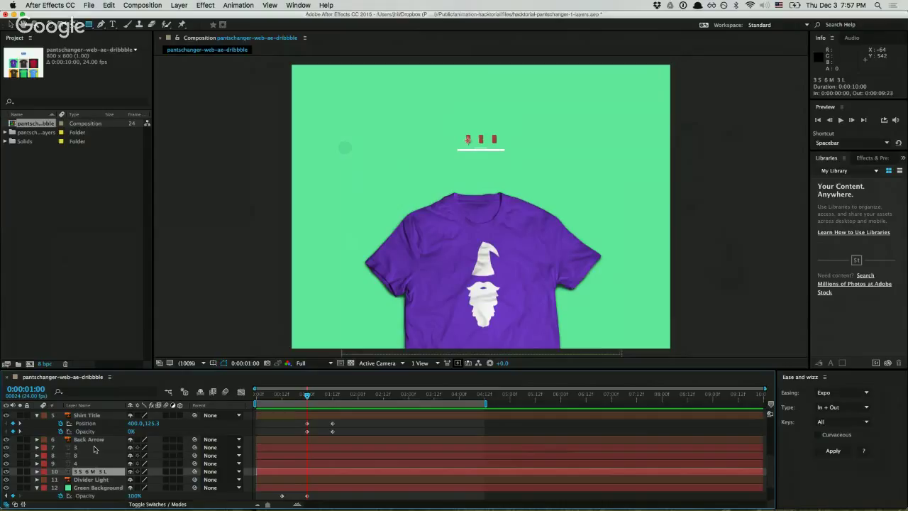
{"action": "left_click", "coordinate": [94, 449], "text": "shift"}
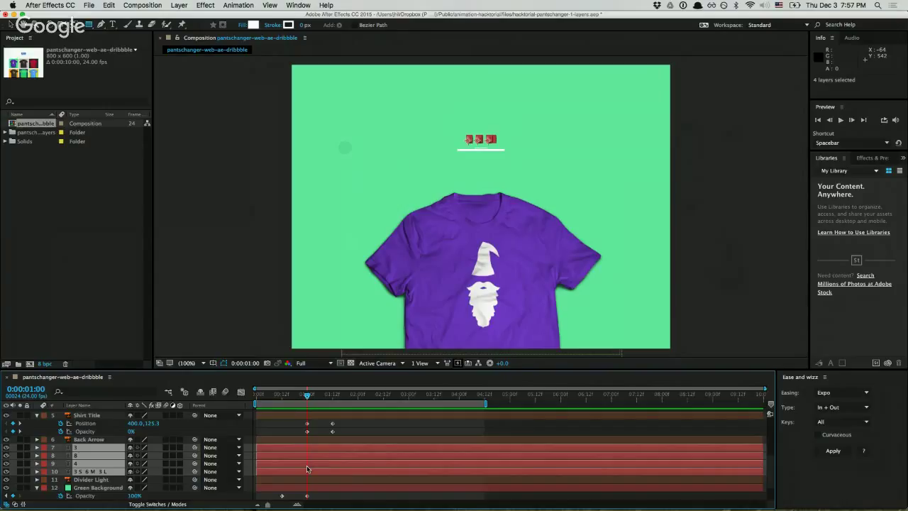
{"action": "key", "text": "super+v"}
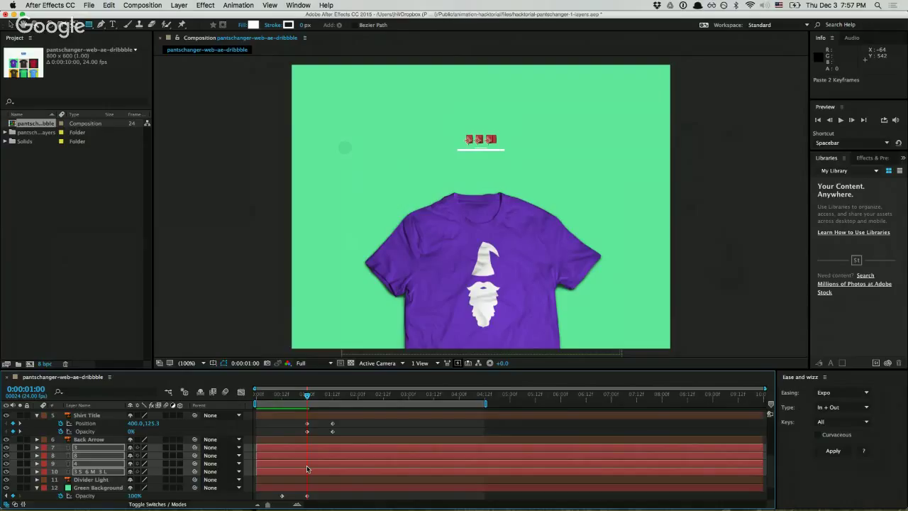
{"action": "key", "text": "u"}
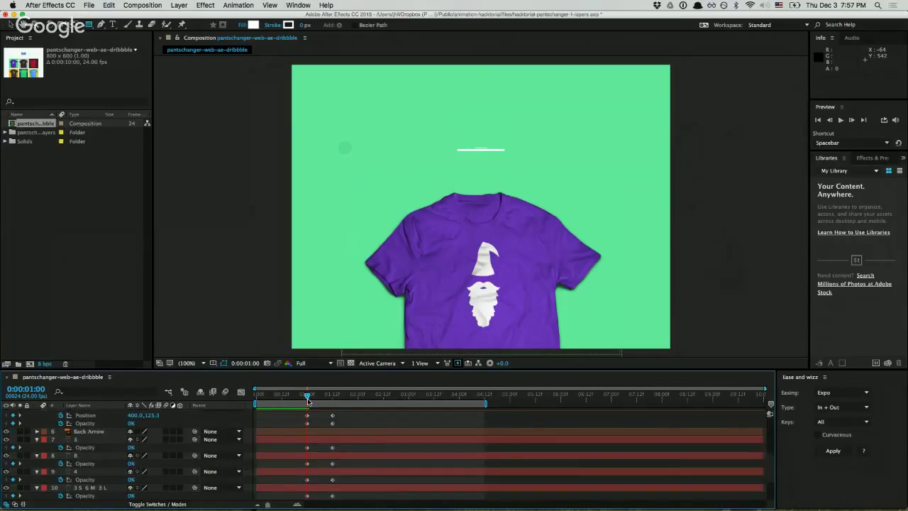
Reveal the Transform properties of text layer 3 and add a Position keyframe at 0:00:01:00
{"action": "mouse_move", "coordinate": [307, 395]}
{"action": "left_mouse_down"}
{"action": "mouse_move", "coordinate": [353, 395]}
{"action": "mouse_move", "coordinate": [294, 395]}
{"action": "mouse_move", "coordinate": [350, 390]}
{"action": "mouse_move", "coordinate": [307, 398]}
{"action": "left_mouse_up"}
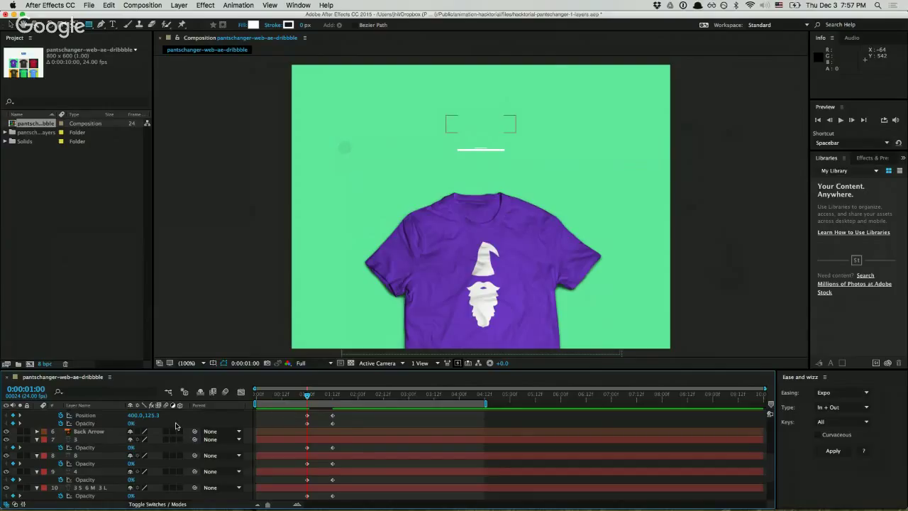
{"action": "scroll", "coordinate": [176, 425], "scroll_direction": "down", "scroll_amount": 2}
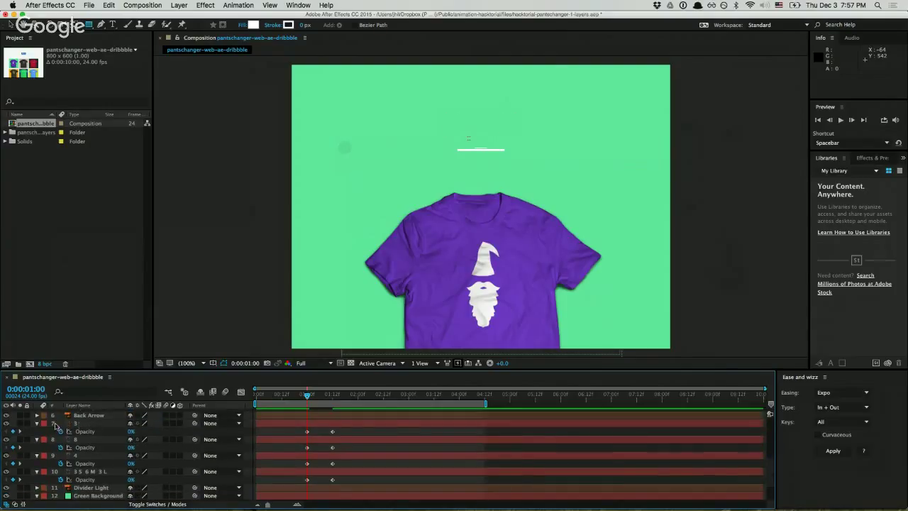
{"action": "left_click", "coordinate": [55, 424]}
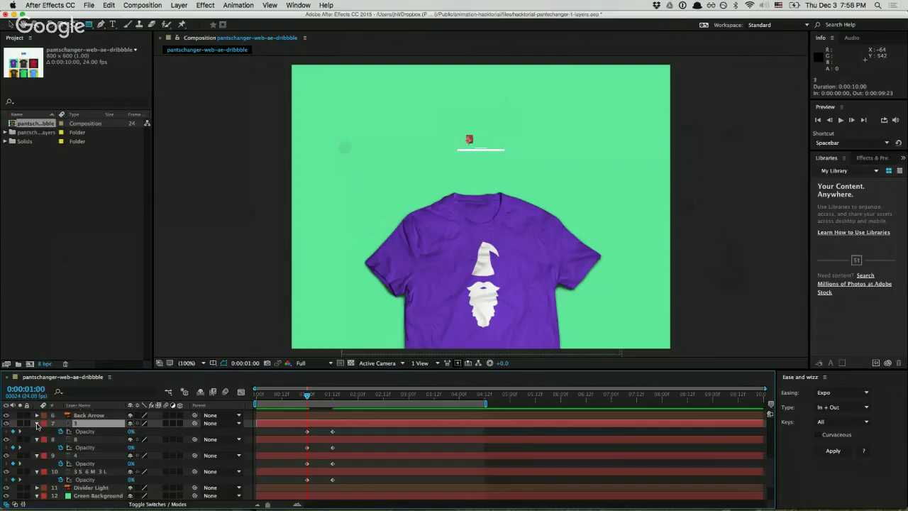
{"action": "key", "text": "F2"}
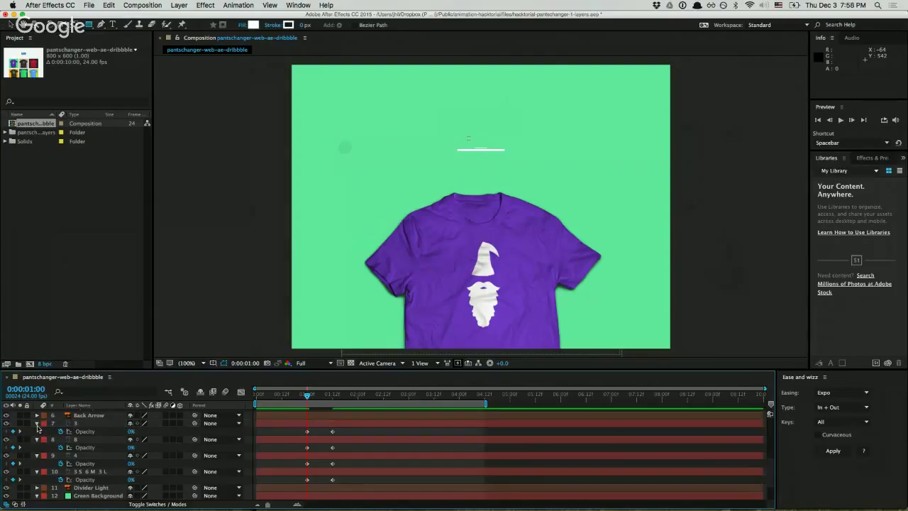
{"action": "left_click", "coordinate": [37, 423]}
{"action": "left_click", "coordinate": [37, 424]}
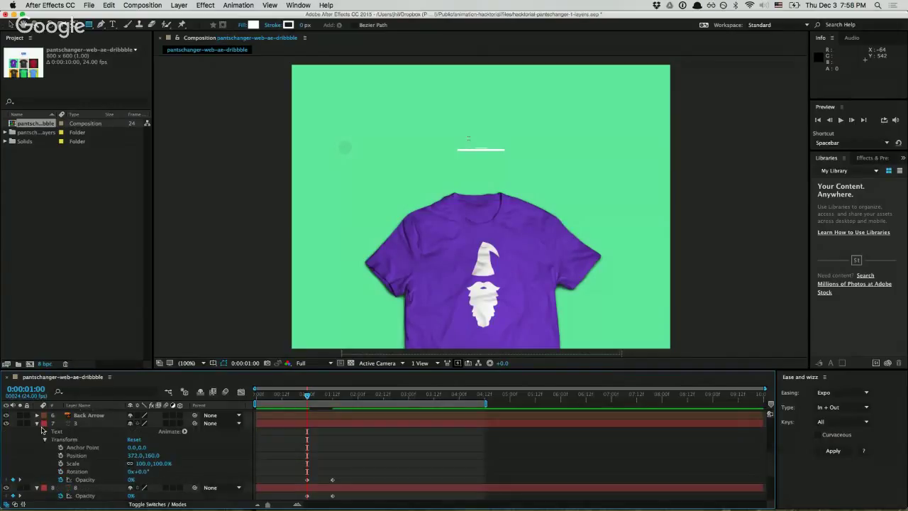
{"action": "left_click", "coordinate": [67, 441]}
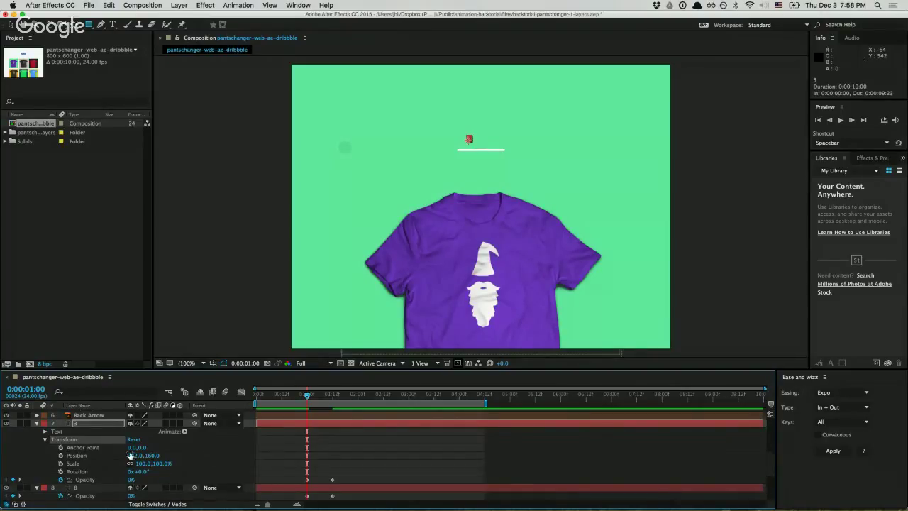
{"action": "left_click", "coordinate": [78, 457]}
{"action": "left_click", "coordinate": [61, 455]}
At 0:00:01:12, try a vertical position of 180 for text layer 3 and replace it with 140
{"action": "left_click", "coordinate": [333, 395]}
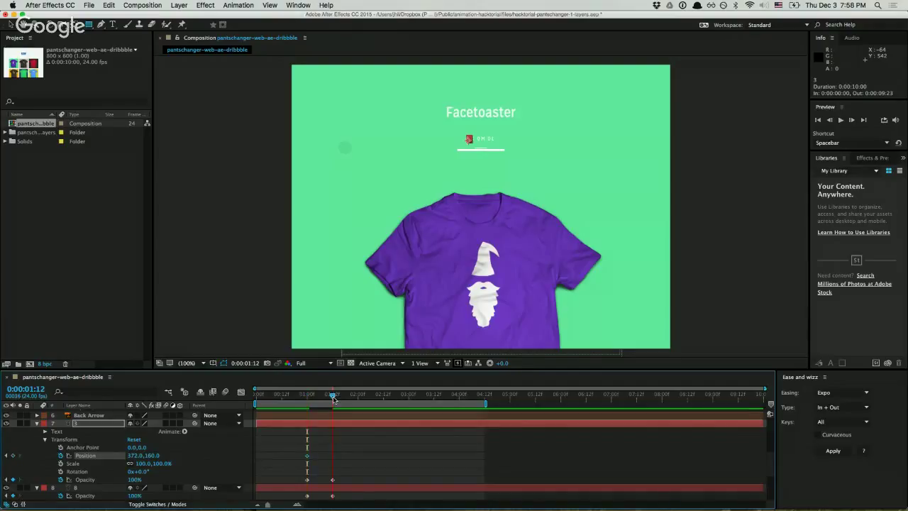
{"action": "left_click_drag", "start_coordinate": [148, 455], "coordinate": [151, 458]}
{"action": "left_click", "coordinate": [151, 458]}
{"action": "type", "text": "180"}
{"action": "key", "text": "Return"}
{"action": "left_click", "coordinate": [152, 456]}
{"action": "type", "text": "140"}
{"action": "key", "text": "Return"}
Reveal the Transform properties of text layer 8 and add a Position keyframe at 0:00:01:00
{"action": "scroll", "coordinate": [317, 423], "scroll_direction": "down", "scroll_amount": 2}
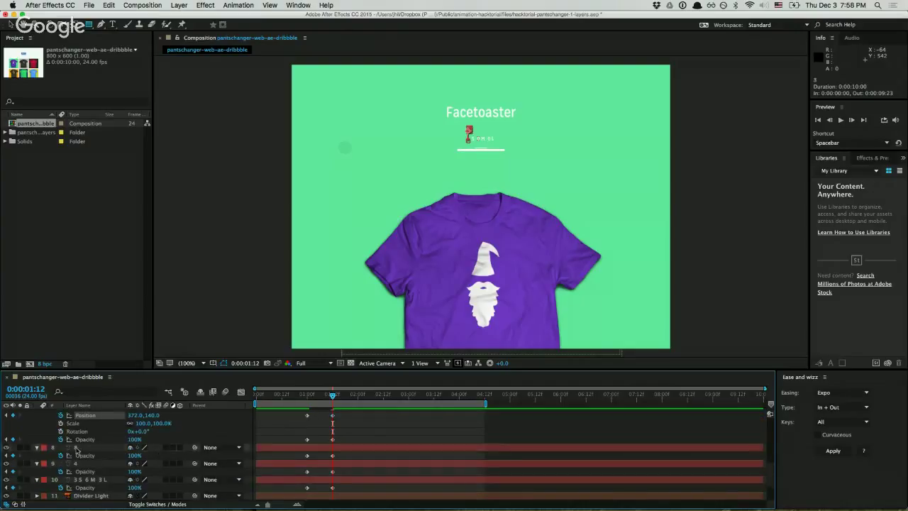
{"action": "left_click", "coordinate": [50, 447]}
{"action": "scroll", "coordinate": [37, 448], "scroll_direction": "down", "scroll_amount": 1}
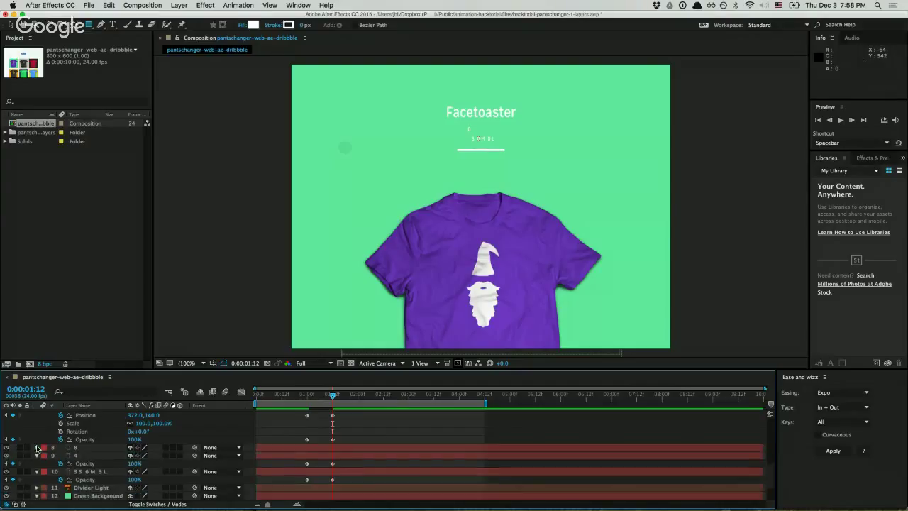
{"action": "left_click", "coordinate": [37, 440]}
{"action": "left_click", "coordinate": [77, 470]}
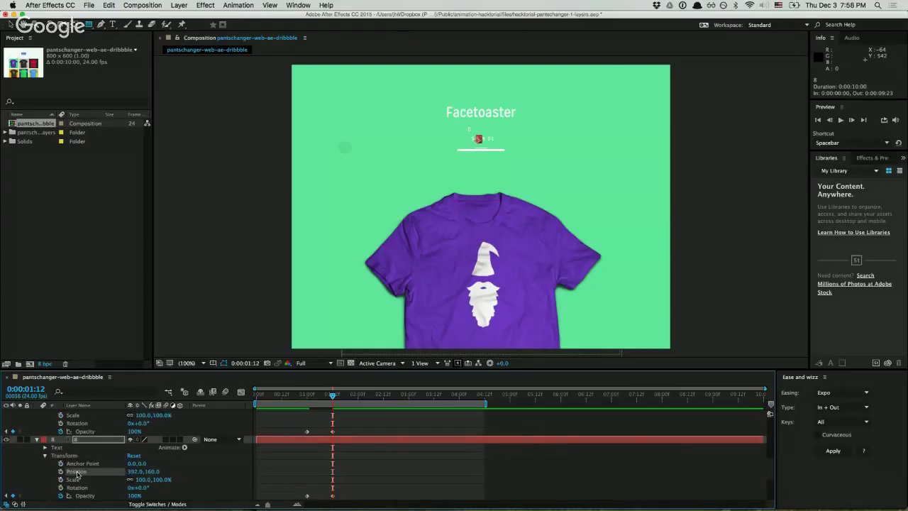
{"action": "left_click", "coordinate": [308, 399]}
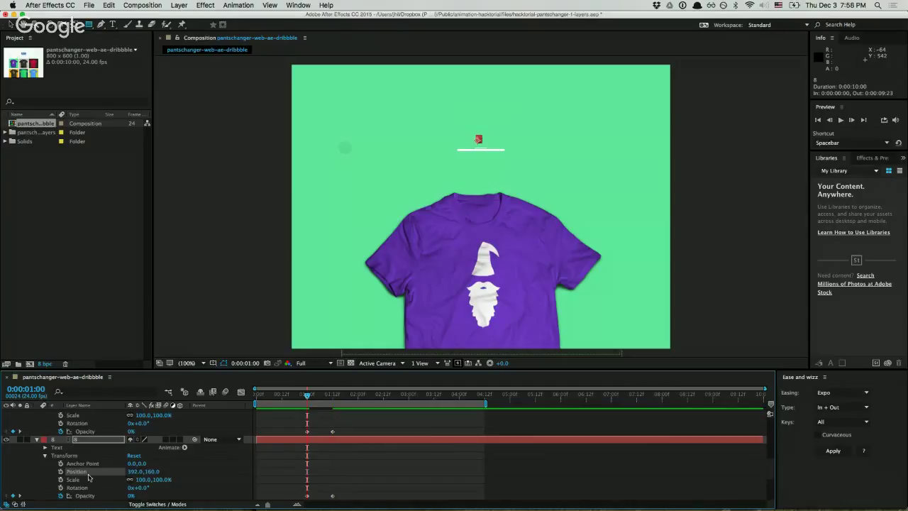
{"action": "left_click", "coordinate": [61, 471]}
Set the vertical position of text layer 8 to 140 at 0:00:01:12
{"action": "left_click", "coordinate": [332, 394]}
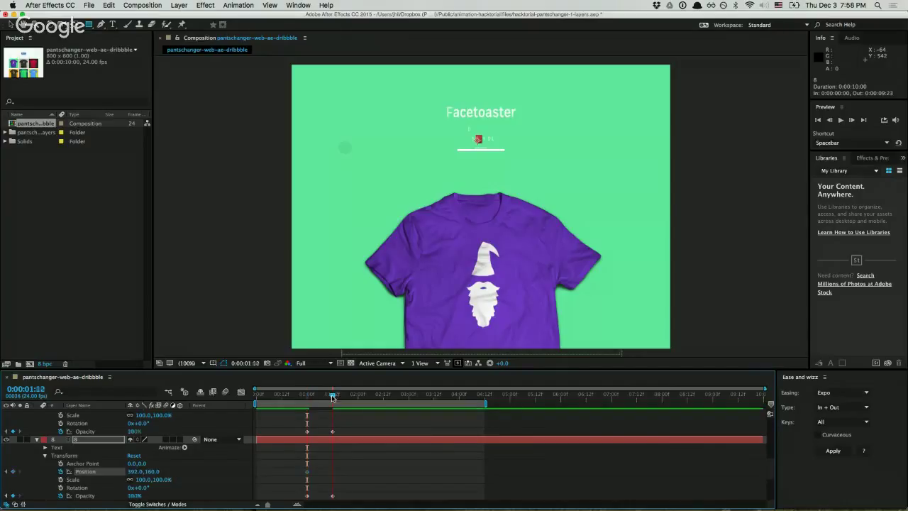
{"action": "left_click", "coordinate": [149, 471]}
{"action": "type", "text": "140"}
{"action": "key", "text": "Return"}
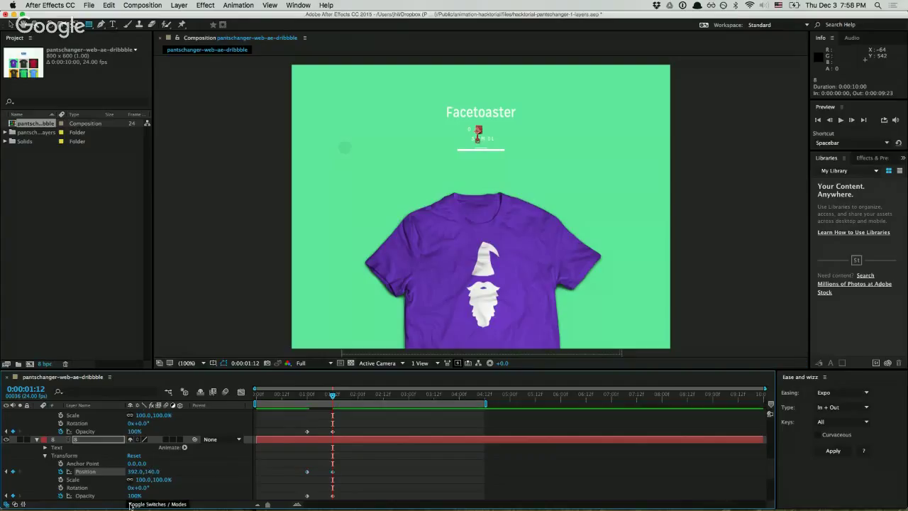
Reveal the Transform properties of text layer 4 and add a Position keyframe at 0:00:01:00
{"action": "scroll", "coordinate": [63, 471], "scroll_direction": "down", "scroll_amount": 2}
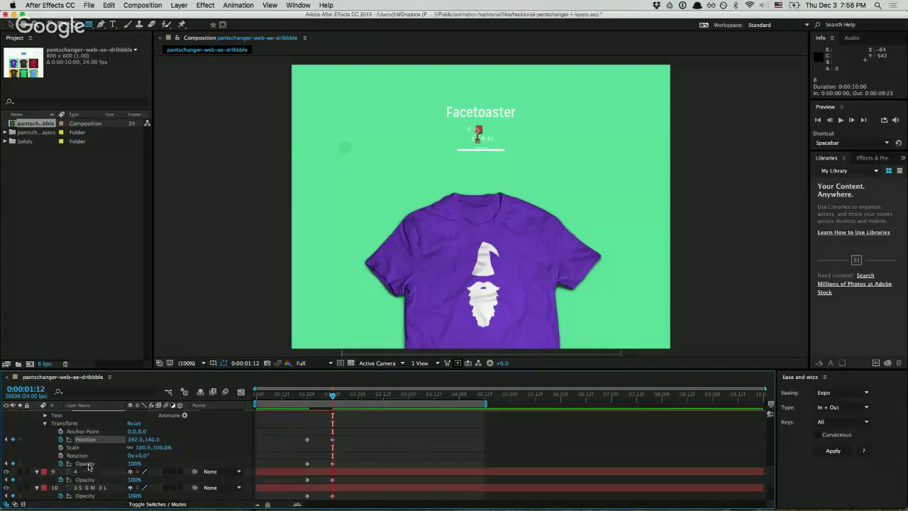
{"action": "left_click", "coordinate": [37, 471]}
{"action": "scroll", "coordinate": [42, 480], "scroll_direction": "down", "scroll_amount": 2}
{"action": "left_click", "coordinate": [84, 487]}
{"action": "left_click", "coordinate": [73, 472]}
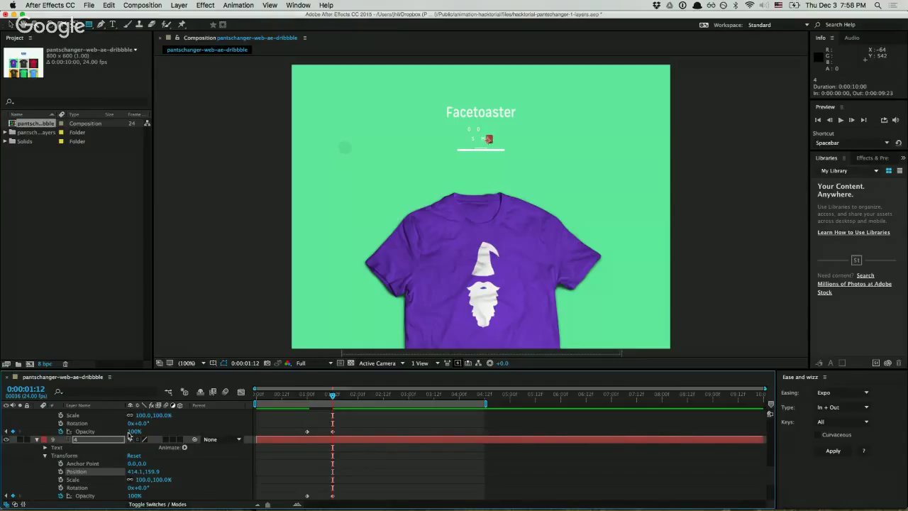
{"action": "left_click", "coordinate": [307, 395]}
{"action": "left_click", "coordinate": [61, 471]}
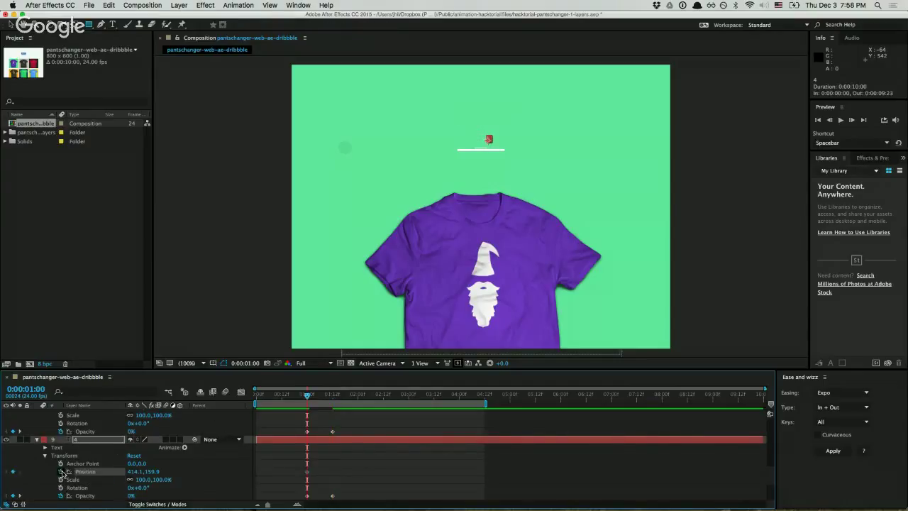
Set the vertical position of text layer 4 to 140 at 0:00:01:12
{"action": "left_click", "coordinate": [337, 396]}
{"action": "left_click", "coordinate": [332, 398]}
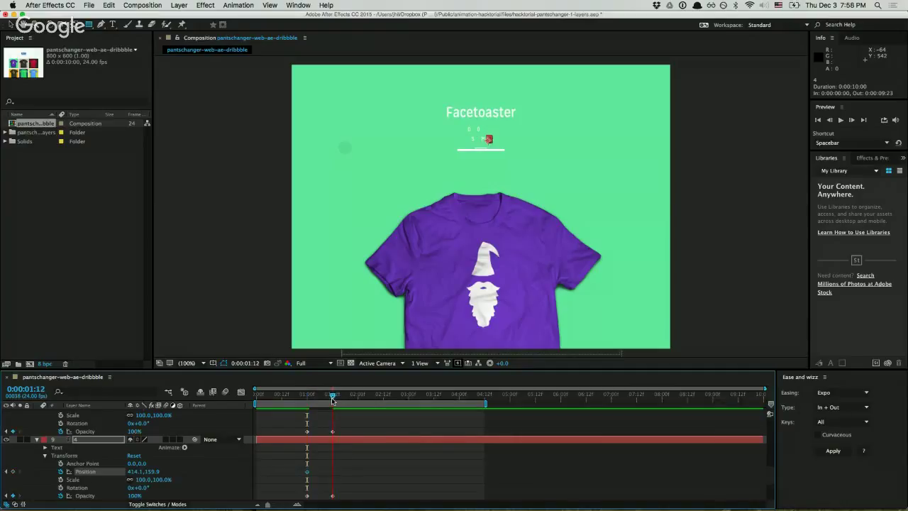
{"action": "left_click", "coordinate": [154, 471]}
{"action": "type", "text": "140"}
{"action": "key", "text": "Return"}
Reveal the Transform properties of text layer 3S 6M 3L and add a Position keyframe at 0:00:01:00
{"action": "scroll", "coordinate": [202, 483], "scroll_direction": "down", "scroll_amount": 3}
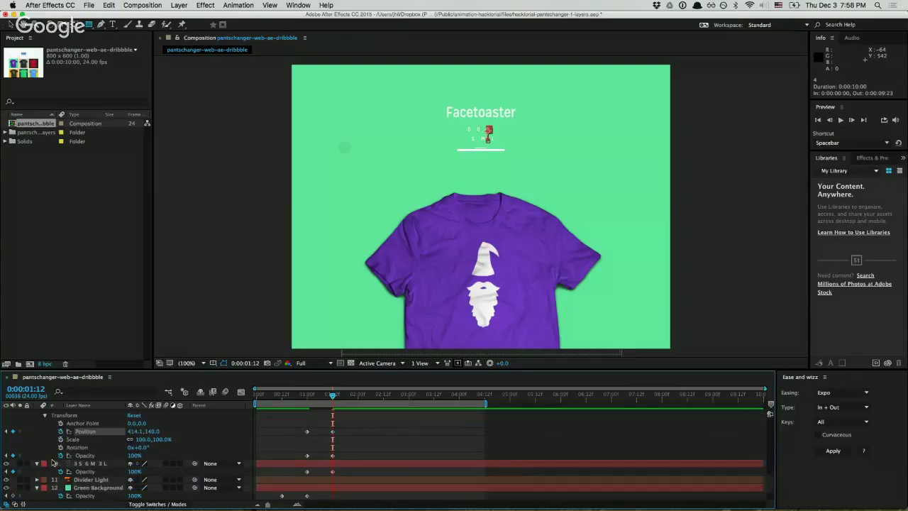
{"action": "left_click", "coordinate": [37, 464]}
{"action": "left_click", "coordinate": [37, 463]}
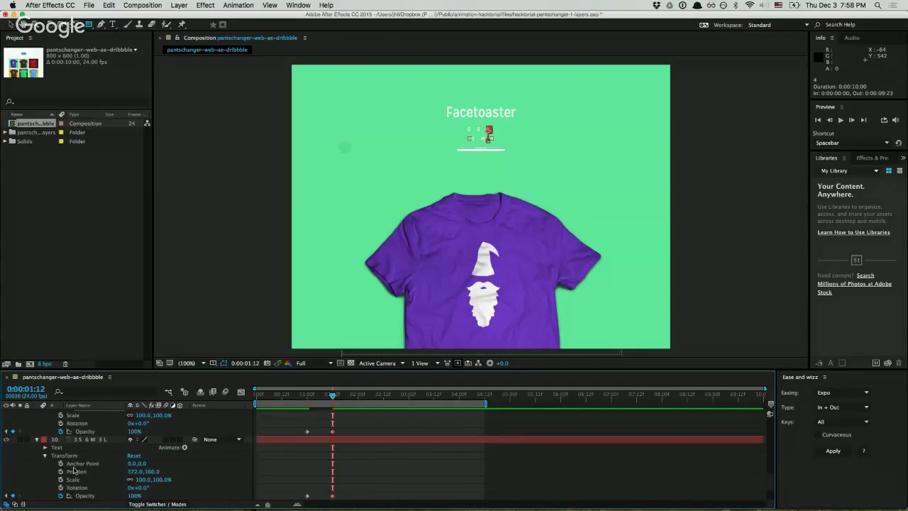
{"action": "scroll", "coordinate": [74, 470], "scroll_direction": "down", "scroll_amount": 1}
{"action": "left_click_drag", "start_coordinate": [321, 397], "coordinate": [307, 397]}
{"action": "left_click", "coordinate": [61, 471]}
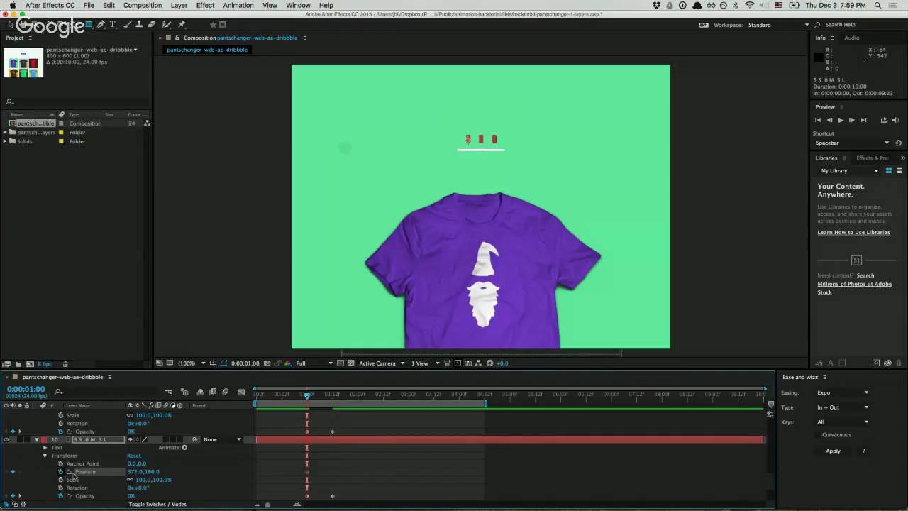
Set the vertical position of text layer 3S 6M 3L to 140 at 0:00:01:12, undoing the mistaken value change
{"action": "left_click", "coordinate": [331, 395]}
{"action": "left_click", "coordinate": [151, 471]}
{"action": "type", "text": "1e200"}
{"action": "key", "text": "Return"}
{"action": "key", "text": "ctrl+z"}
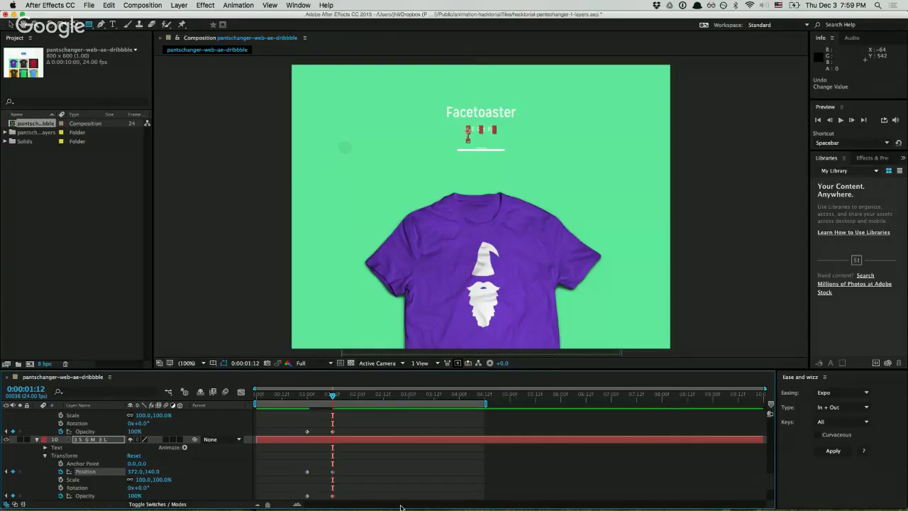
Preview the animation from 0:00:00:10 to check the title and size text moving in
{"action": "left_click", "coordinate": [373, 472]}
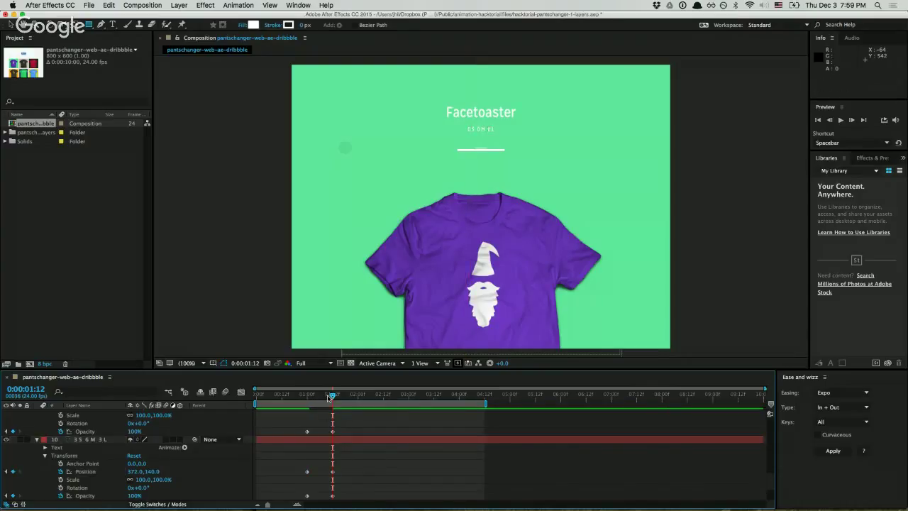
{"action": "left_click_drag", "start_coordinate": [332, 395], "coordinate": [277, 396]}
{"action": "key", "text": "space"}
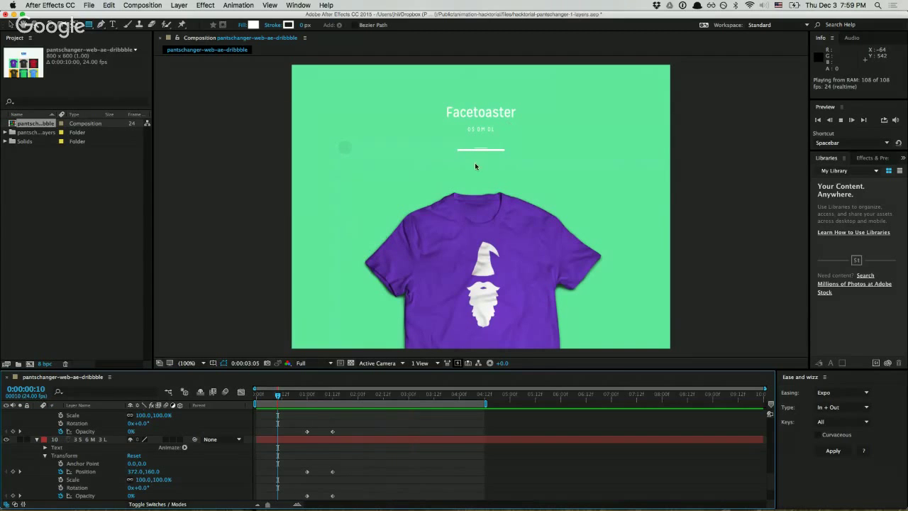
Delete the redundant Divider Light layer
{"action": "scroll", "coordinate": [50, 490], "scroll_direction": "down", "scroll_amount": 3}
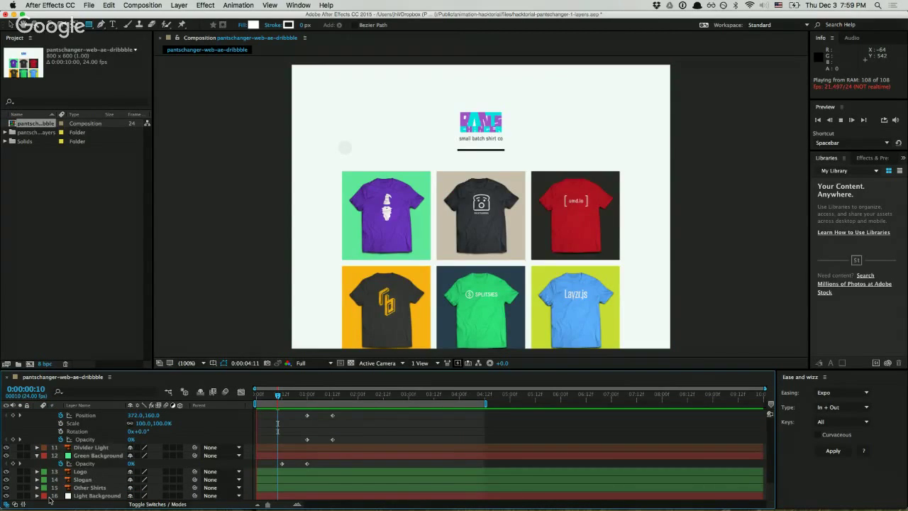
{"action": "left_click", "coordinate": [93, 447]}
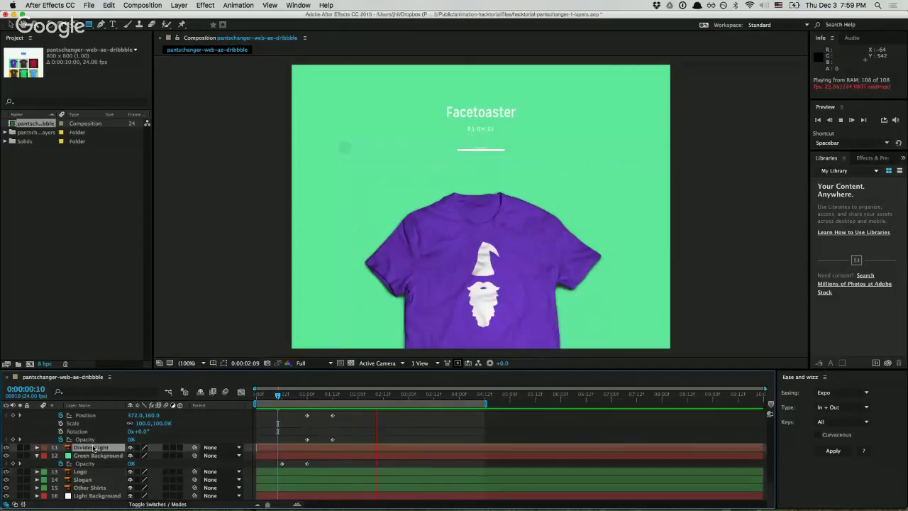
{"action": "key", "text": "Delete"}
Select all layers in the composition and reveal only their keyframed properties
{"action": "scroll", "coordinate": [110, 436], "scroll_direction": "up", "scroll_amount": 3}
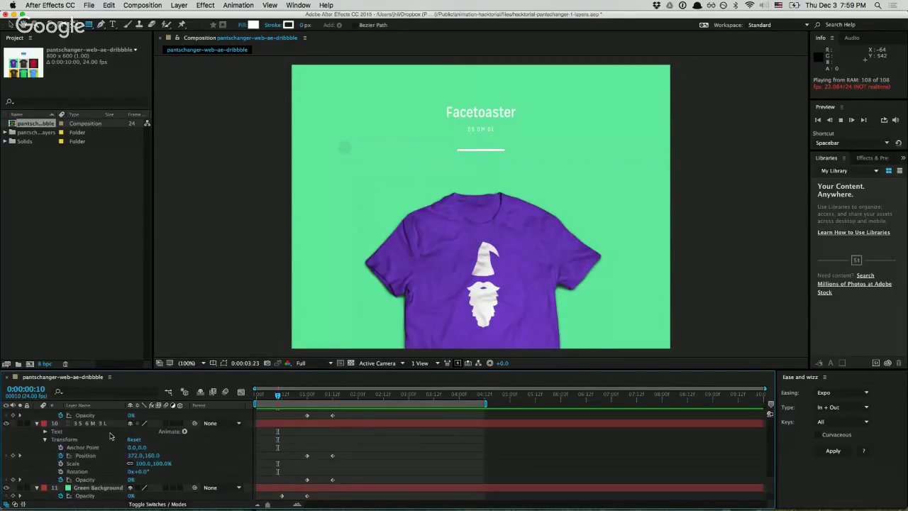
{"action": "scroll", "coordinate": [110, 436], "scroll_direction": "up", "scroll_amount": 5}
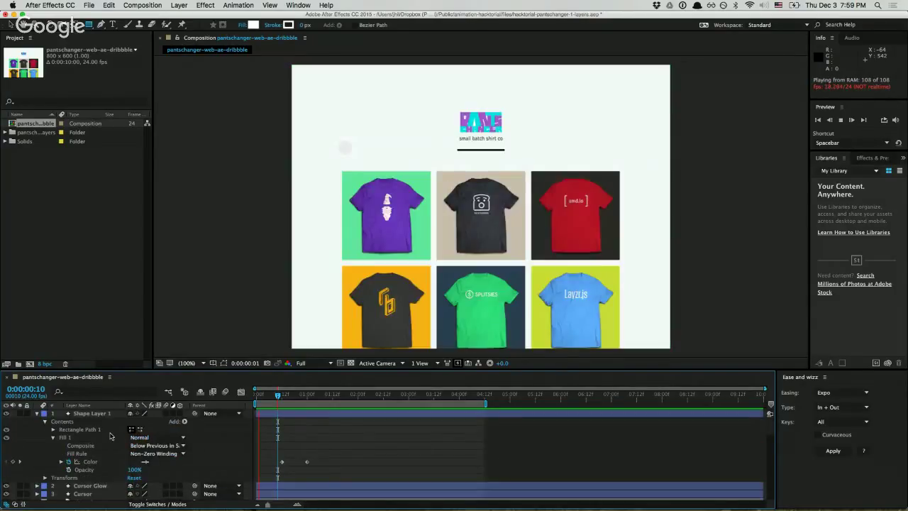
{"action": "left_click", "coordinate": [52, 429]}
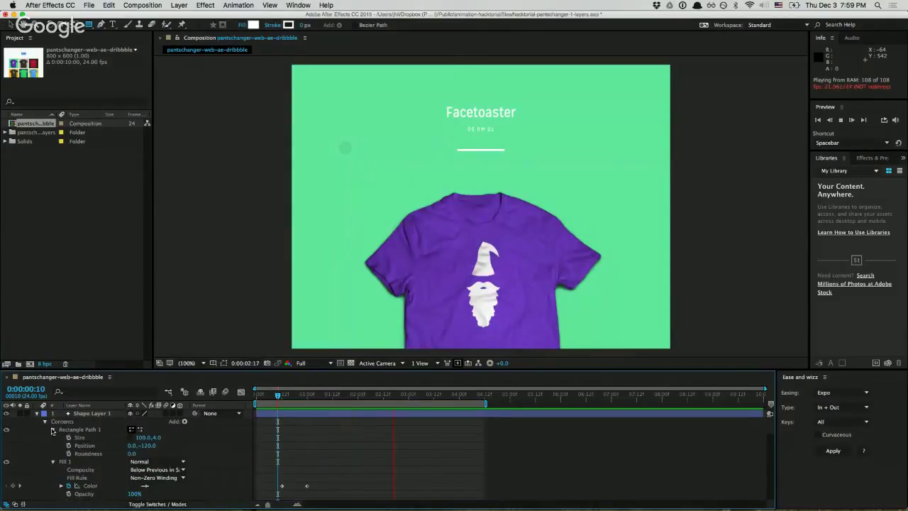
{"action": "scroll", "coordinate": [340, 444], "scroll_direction": "down", "scroll_amount": 5}
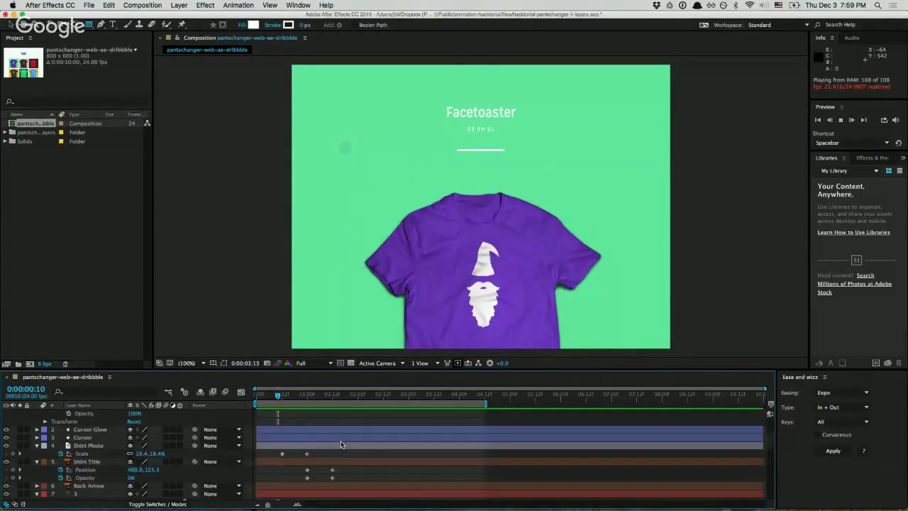
{"action": "key", "text": "super+a"}
{"action": "key", "text": "u"}
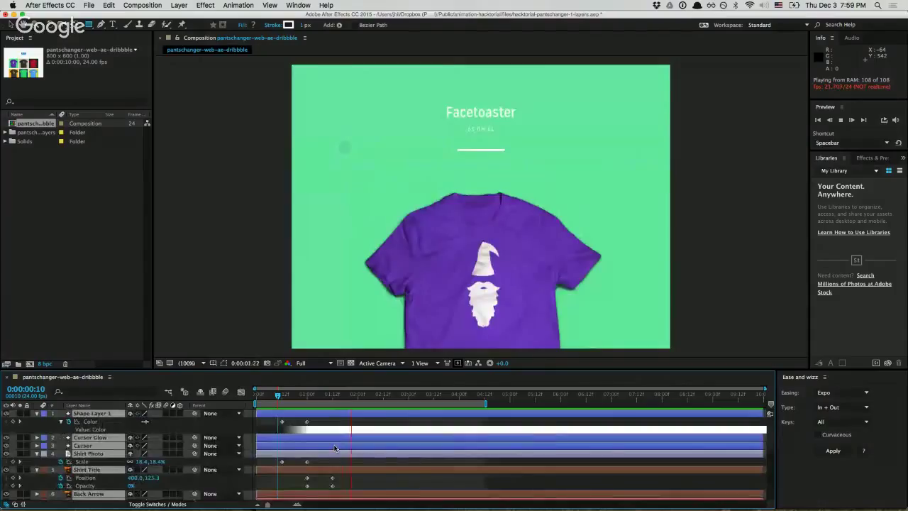
Enlarge the timeline area so the keyframes of the title and size text layers fit together
{"action": "left_click_drag", "start_coordinate": [324, 460], "coordinate": [341, 498]}
{"action": "scroll", "coordinate": [341, 497], "scroll_direction": "down", "scroll_amount": 5}
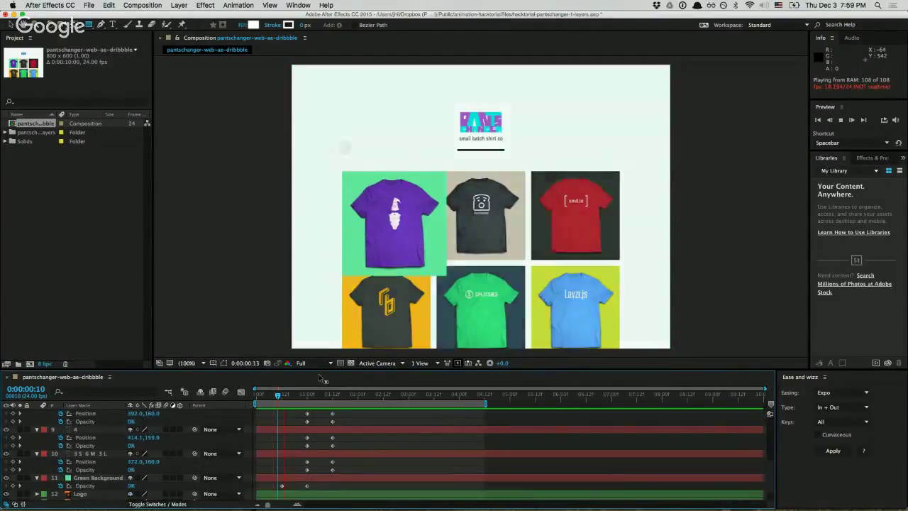
{"action": "left_click_drag", "start_coordinate": [316, 370], "coordinate": [324, 267]}
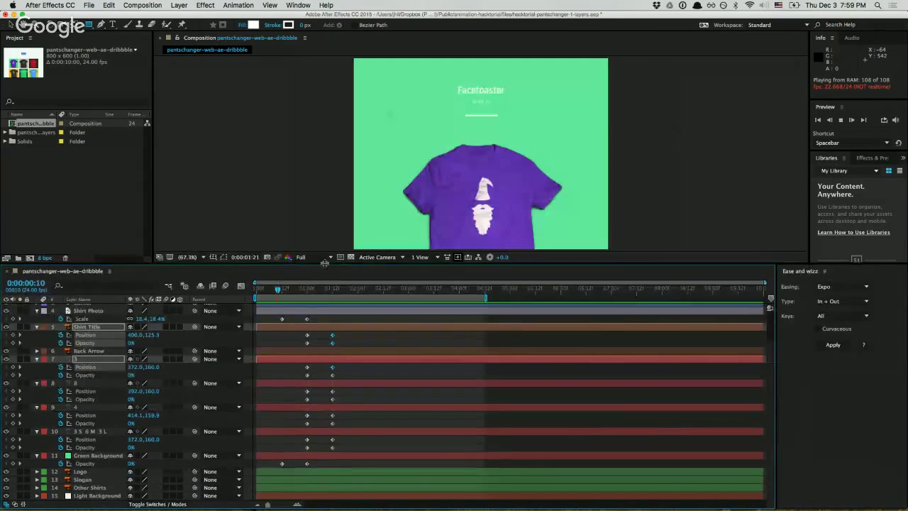
Try moving the ending Position and Opacity keyframes of Shirt Title and the size text layers to about 0:00:02:12, preview, and undo the move
{"action": "left_click_drag", "start_coordinate": [327, 318], "coordinate": [368, 464]}
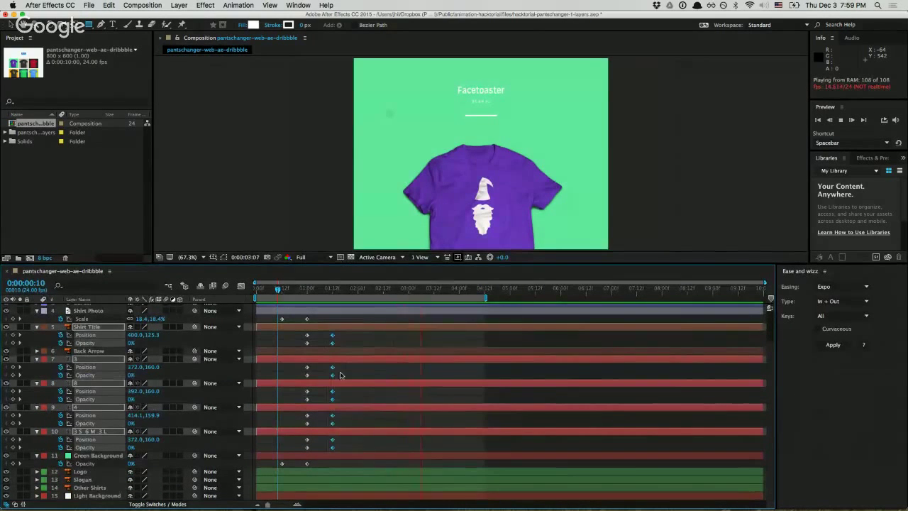
{"action": "left_click_drag", "start_coordinate": [332, 343], "coordinate": [385, 346]}
{"action": "key", "text": "space"}
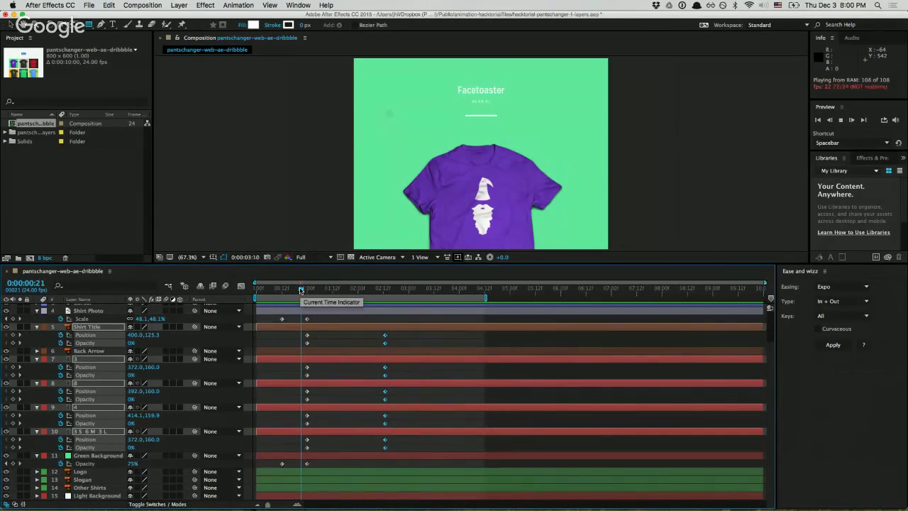
{"action": "key", "text": "super+z"}
{"action": "left_click_drag", "start_coordinate": [300, 290], "coordinate": [305, 290]}
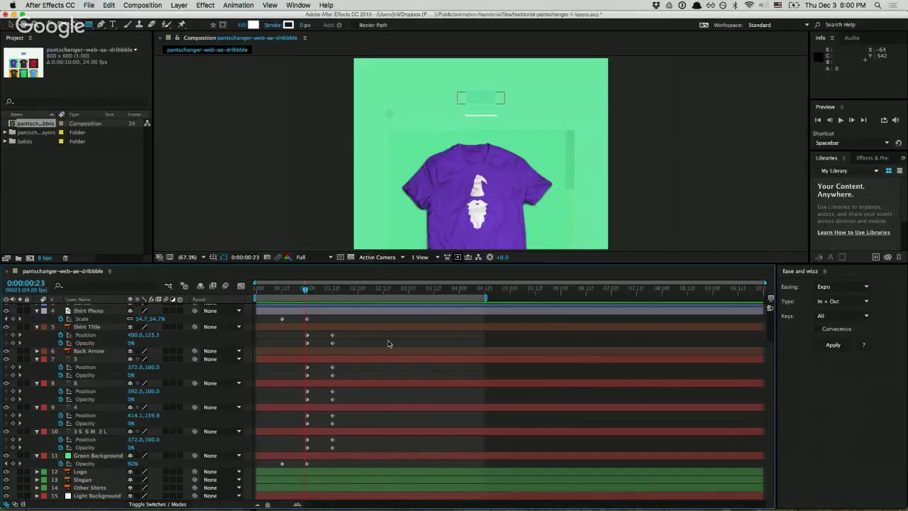
{"action": "left_click_drag", "start_coordinate": [388, 342], "coordinate": [341, 399]}
{"action": "scroll", "coordinate": [361, 400], "scroll_direction": "up", "scroll_amount": 3}
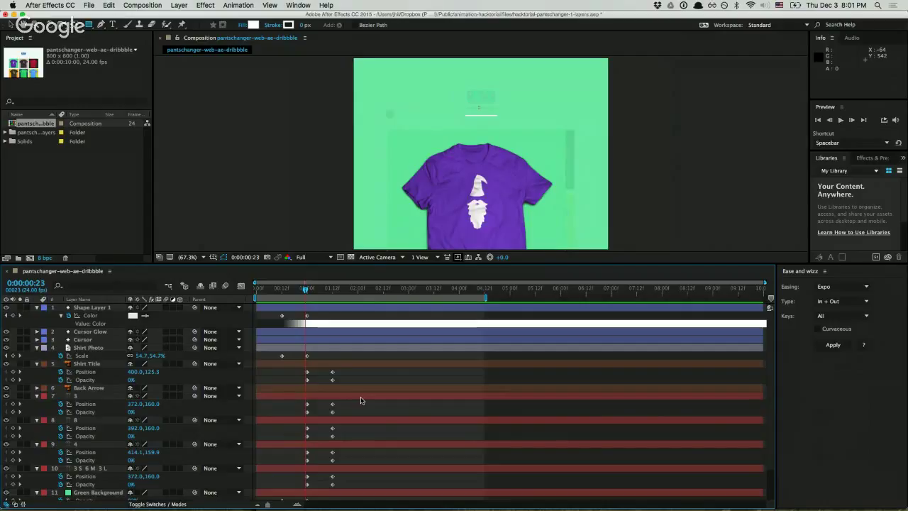
{"action": "left_click", "coordinate": [361, 400]}
{"action": "left_click", "coordinate": [322, 372]}
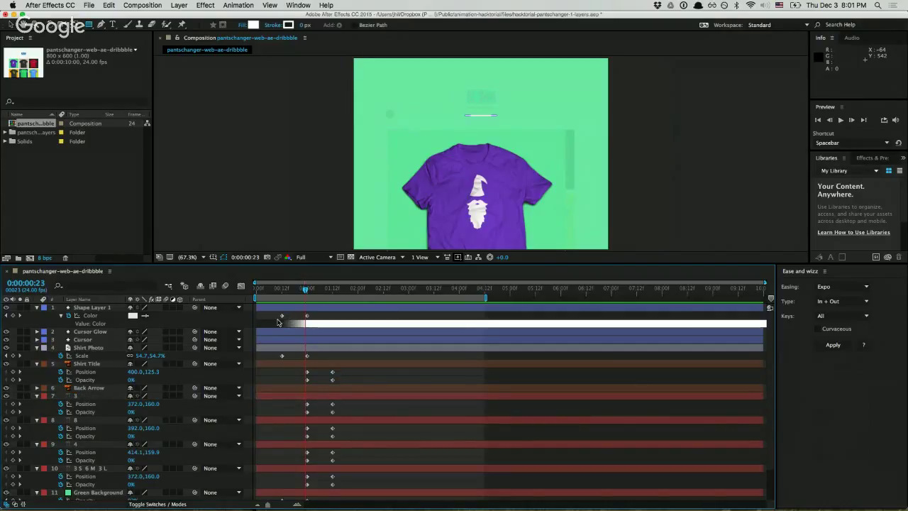
Select all layers, collapse their properties, and reveal only the keyframed ones again
{"action": "key", "text": "super+a"}
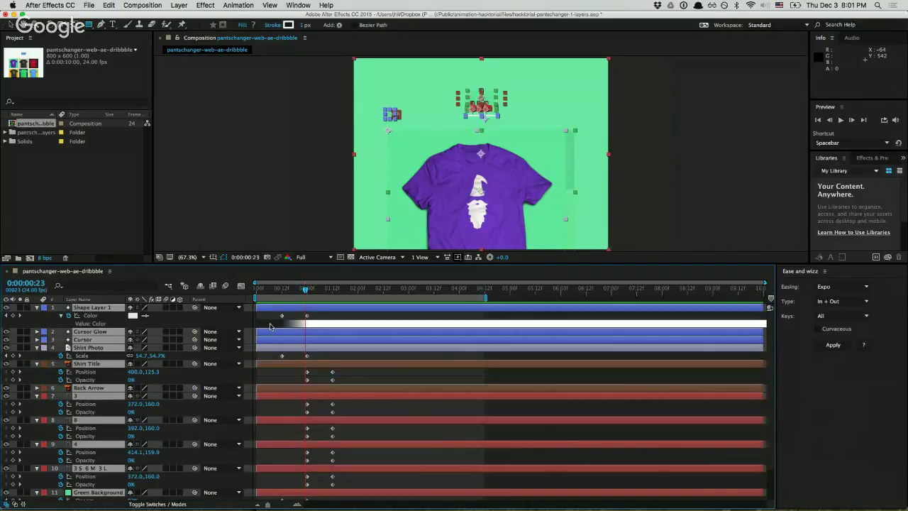
{"action": "key", "text": "u"}
{"action": "key", "text": "u"}
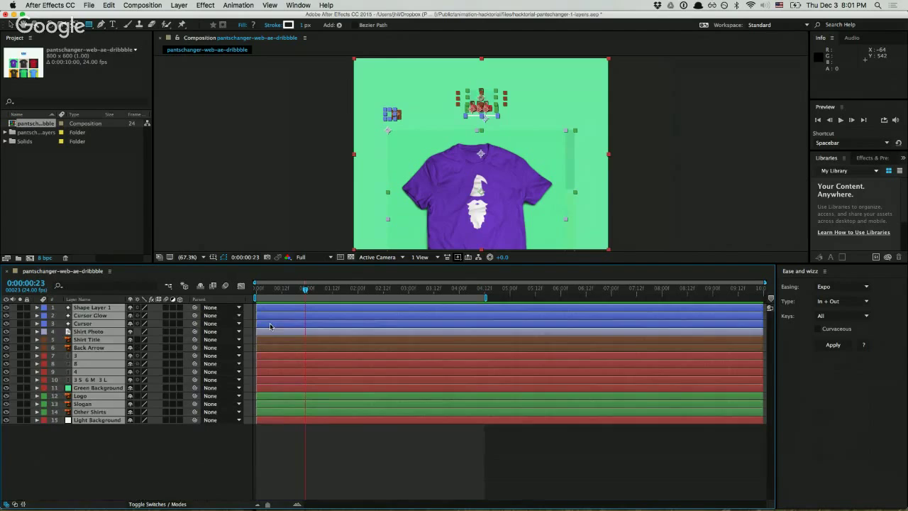
{"action": "left_click", "coordinate": [330, 496]}
{"action": "key", "text": "super+a"}
{"action": "key", "text": "u"}
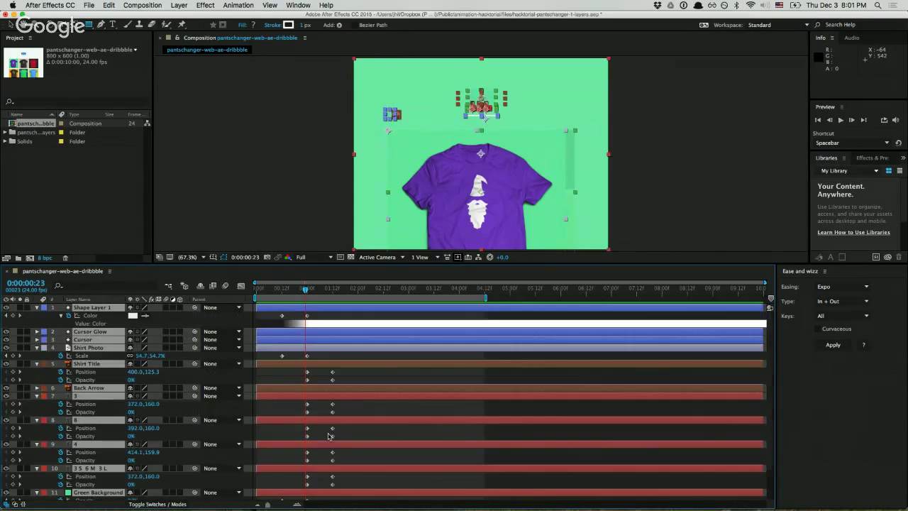
Try to select every keyframe in the composition, from the Shape Layer 1 color down to the Green Background opacity
{"action": "left_click", "coordinate": [366, 378]}
{"action": "scroll", "coordinate": [365, 375], "scroll_direction": "down", "scroll_amount": 2}
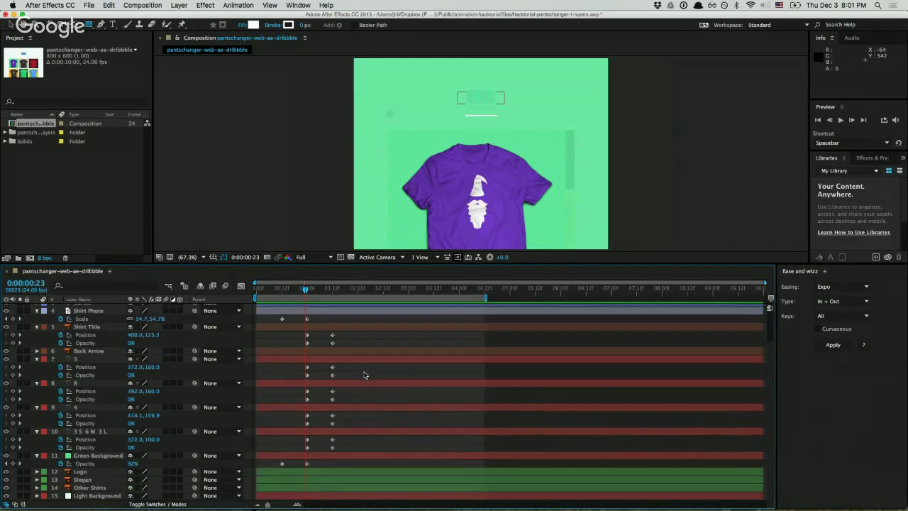
{"action": "scroll", "coordinate": [364, 374], "scroll_direction": "up", "scroll_amount": 2}
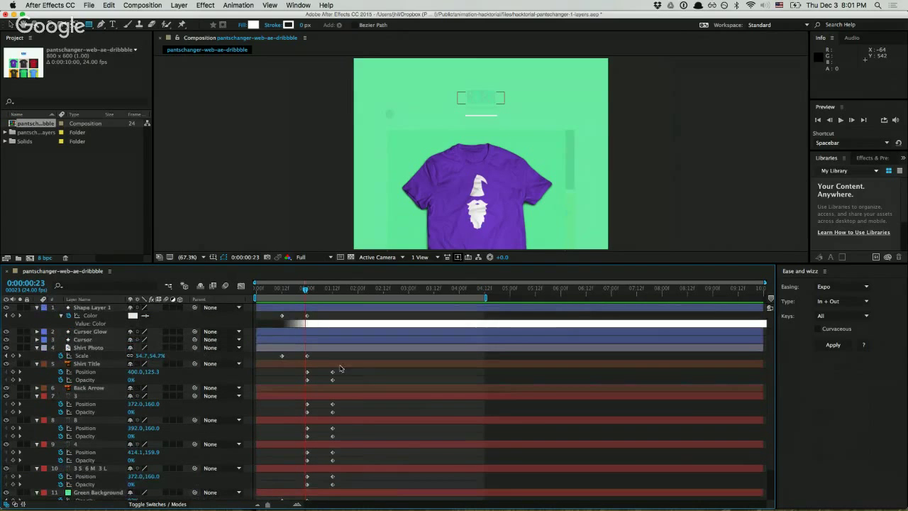
{"action": "left_click_drag", "start_coordinate": [275, 315], "coordinate": [356, 426]}
{"action": "left_click", "coordinate": [356, 423]}
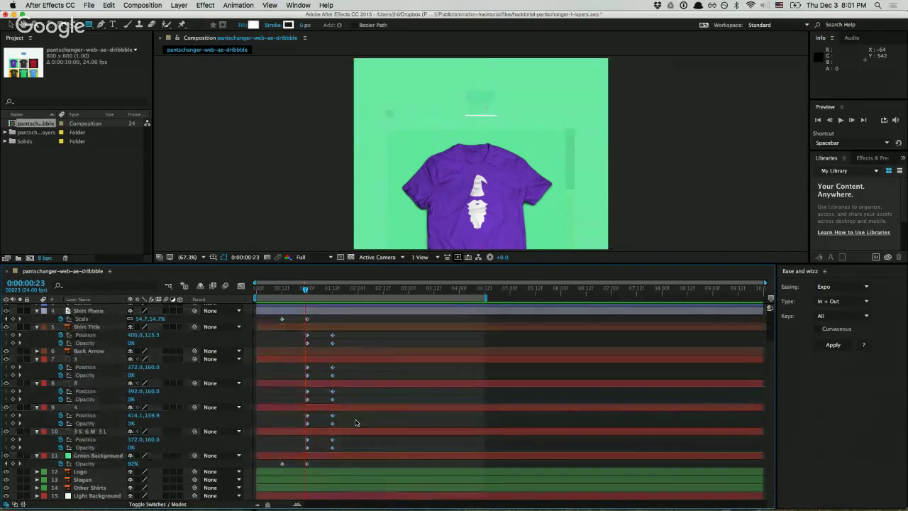
{"action": "key", "text": "super+a"}
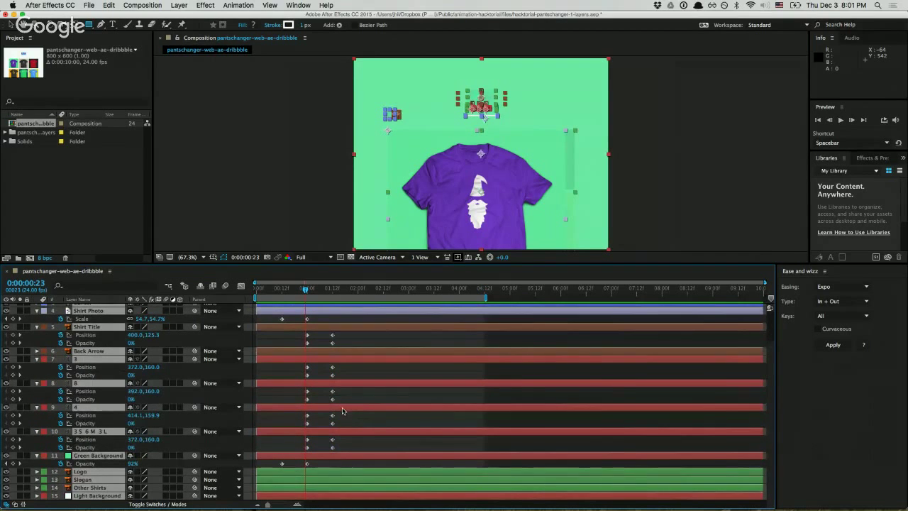
{"action": "scroll", "coordinate": [344, 411], "scroll_direction": "up", "scroll_amount": 2}
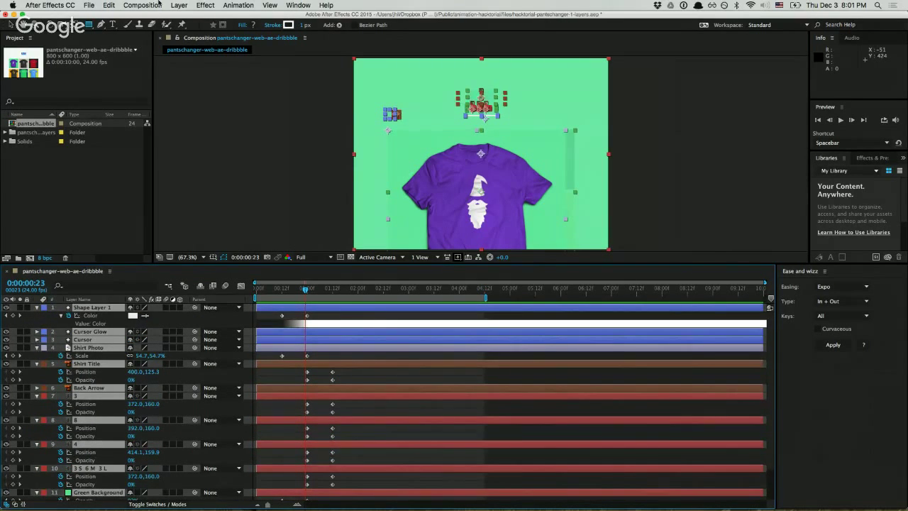
Check that the Ease and wizz.jsx script is listed among the available windows and bring its options into focus
{"action": "left_click", "coordinate": [206, 5]}
{"action": "mouse_move", "coordinate": [285, 4]}
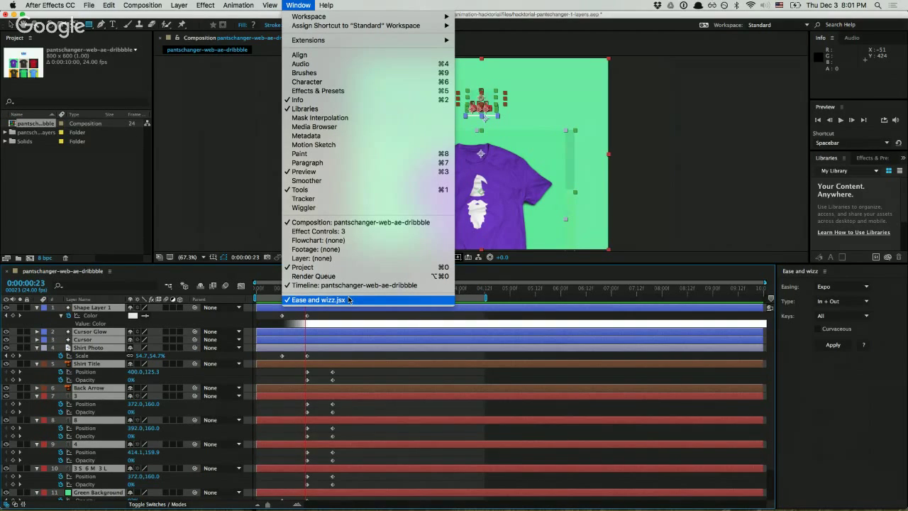
{"action": "left_click", "coordinate": [861, 390]}
{"action": "left_click", "coordinate": [802, 272]}
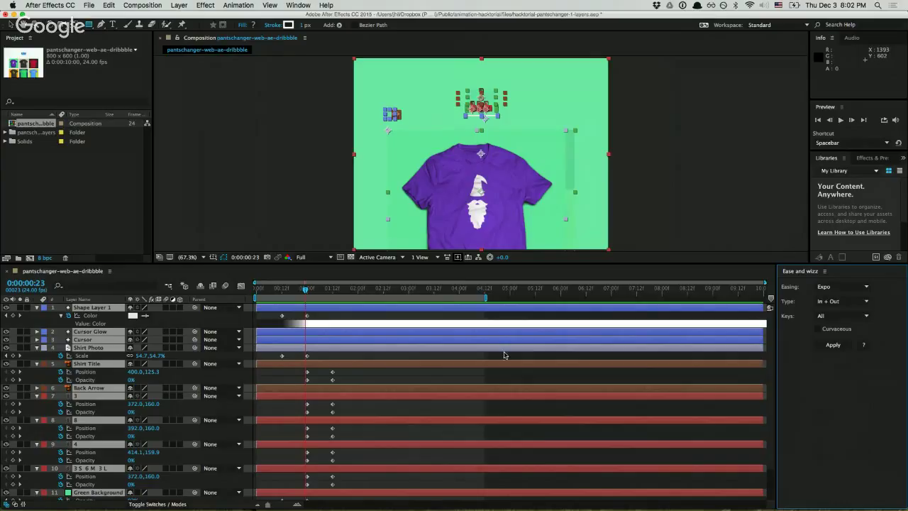
Select all layers and set Ease and wizz to Circ easing with type In + Out
{"action": "left_click", "coordinate": [269, 319]}
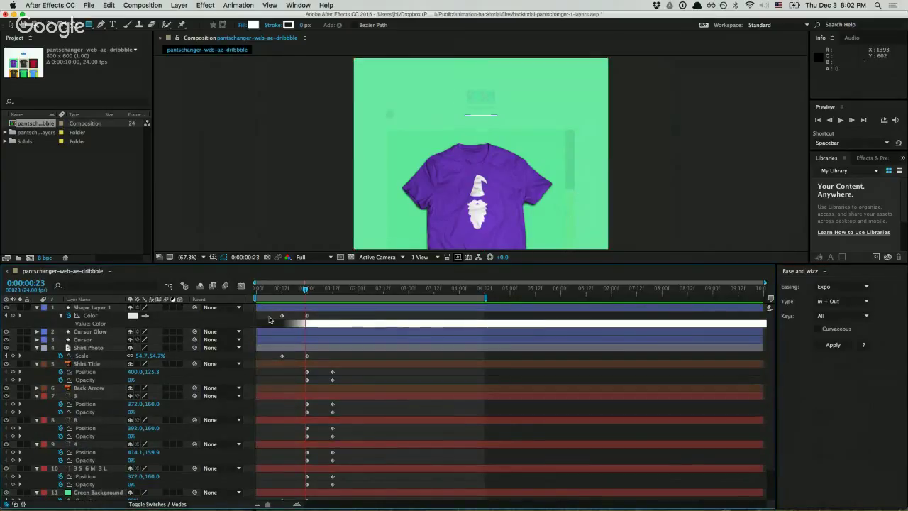
{"action": "key", "text": "super+a"}
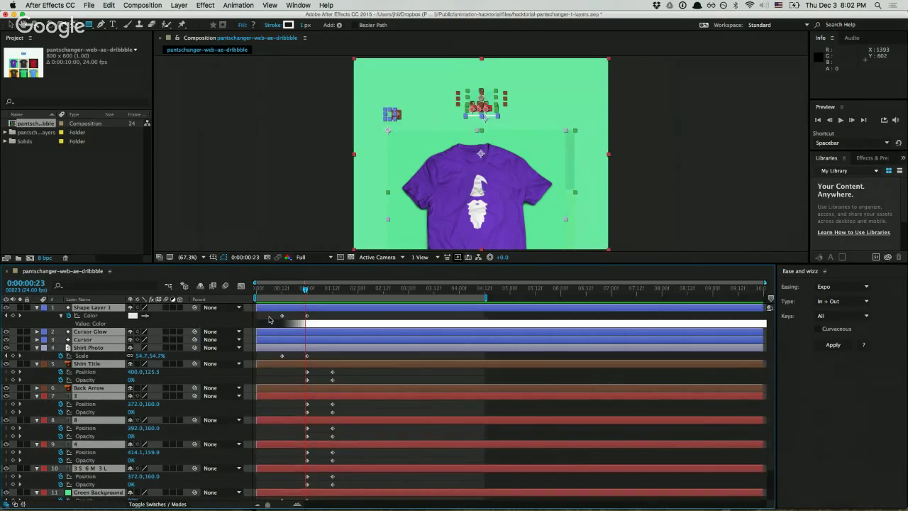
{"action": "scroll", "coordinate": [327, 394], "scroll_direction": "down", "scroll_amount": 3}
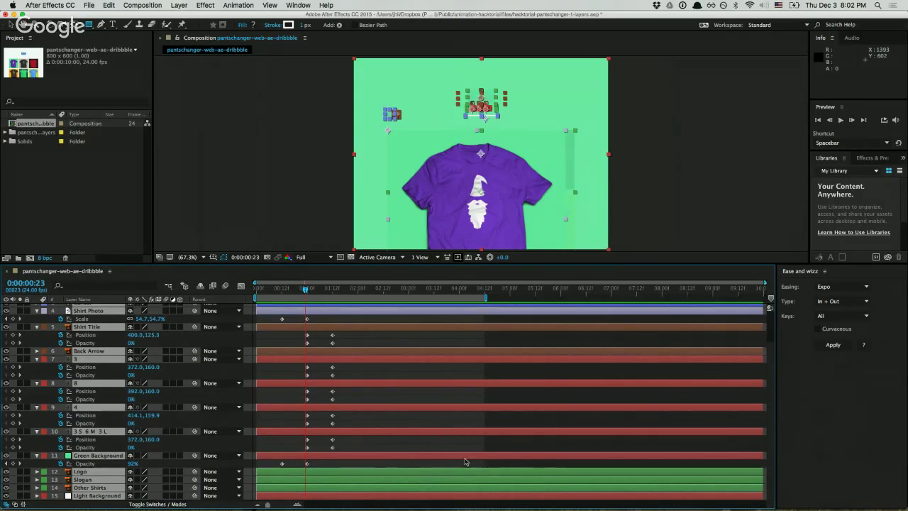
{"action": "left_click", "coordinate": [386, 395]}
{"action": "key", "text": "super+a"}
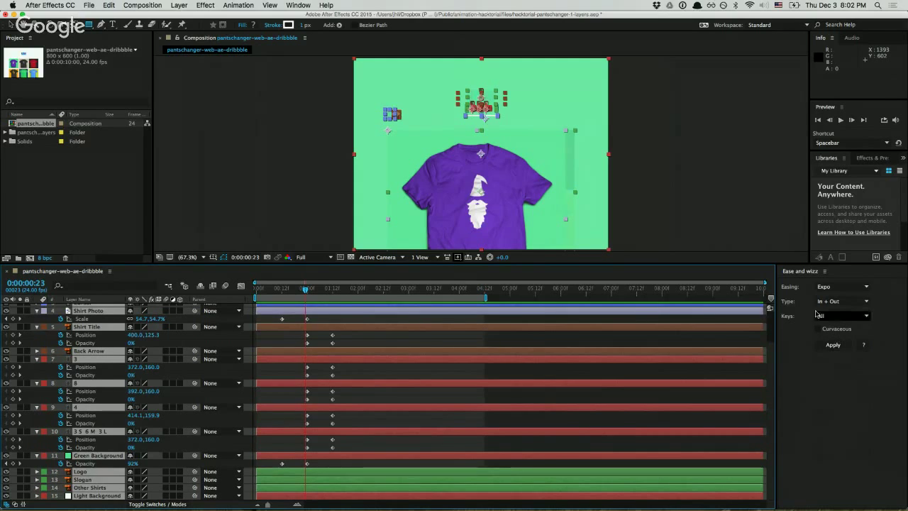
{"action": "left_click", "coordinate": [835, 287]}
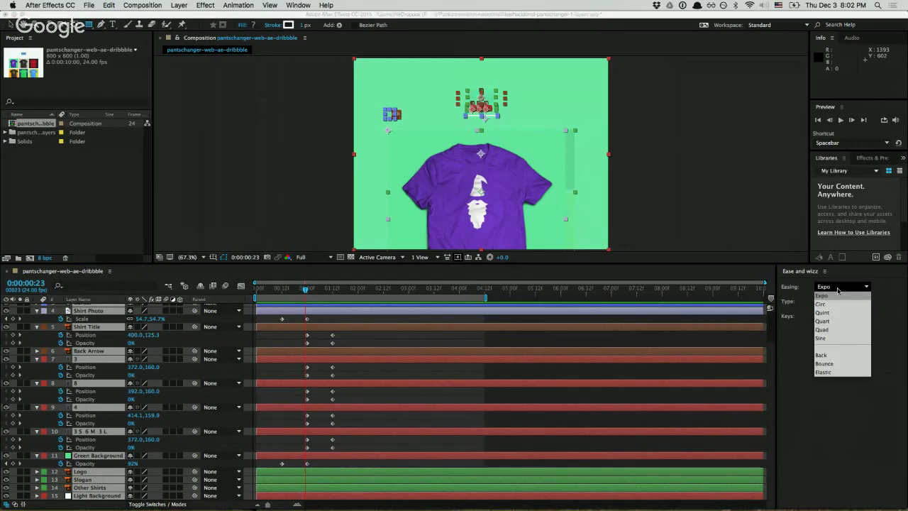
{"action": "left_click", "coordinate": [834, 306]}
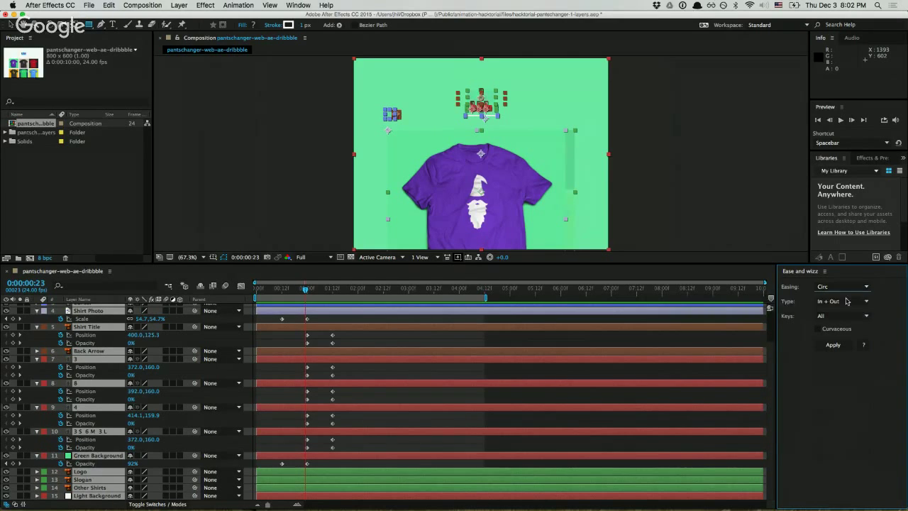
{"action": "left_click", "coordinate": [840, 303]}
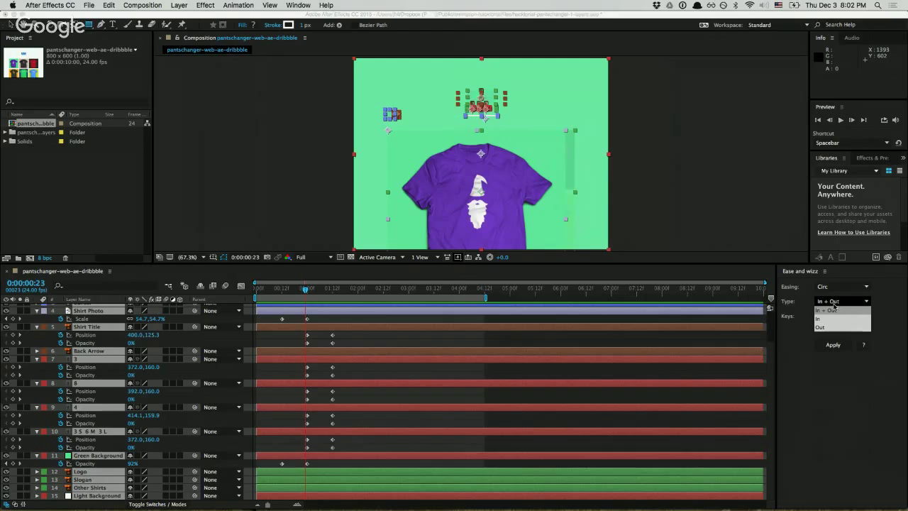
{"action": "left_click", "coordinate": [827, 310]}
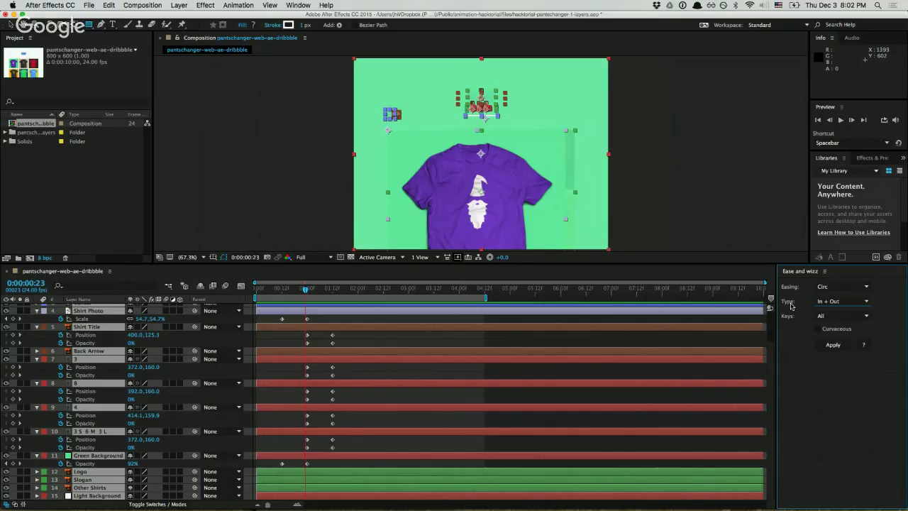
Select the keyframes from Shirt Photo down to Green Background and apply the Circ In + Out easing to them
{"action": "left_click", "coordinate": [840, 347]}
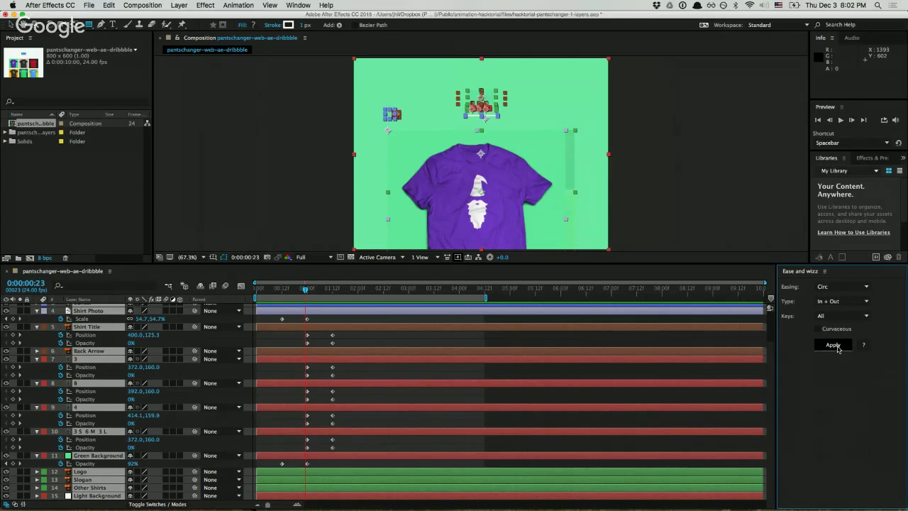
{"action": "left_click_drag", "start_coordinate": [277, 317], "coordinate": [366, 505]}
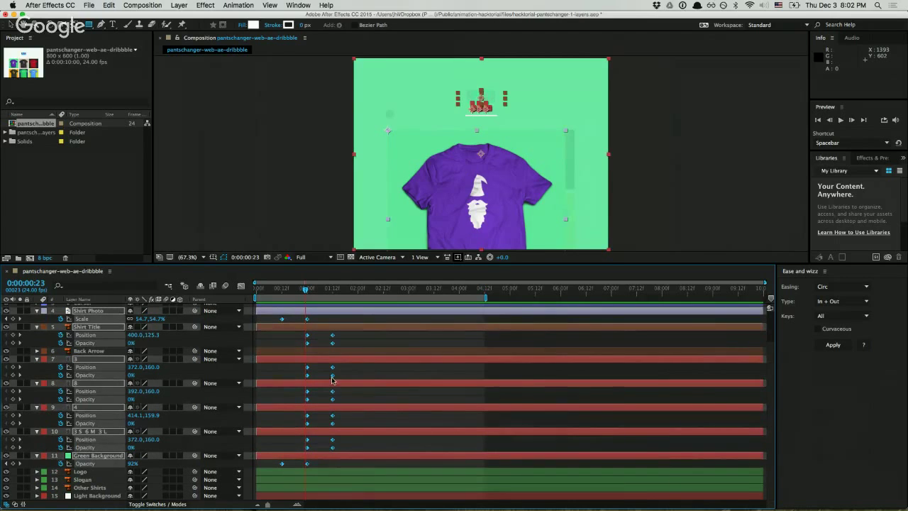
{"action": "left_click", "coordinate": [841, 346]}
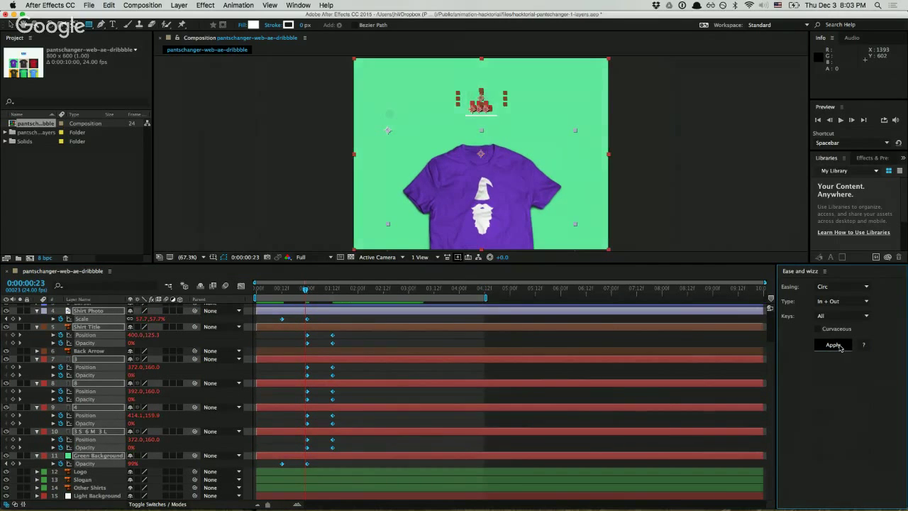
Preview the eased transition, enlarging the composition view to fill the window and restoring the layout when done
{"action": "left_click", "coordinate": [435, 346]}
{"action": "key", "text": "space"}
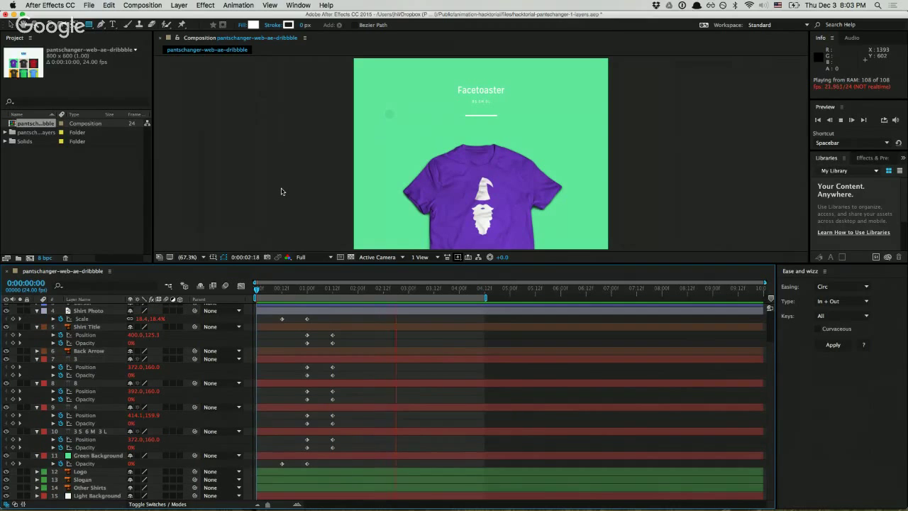
{"action": "key", "text": "grave"}
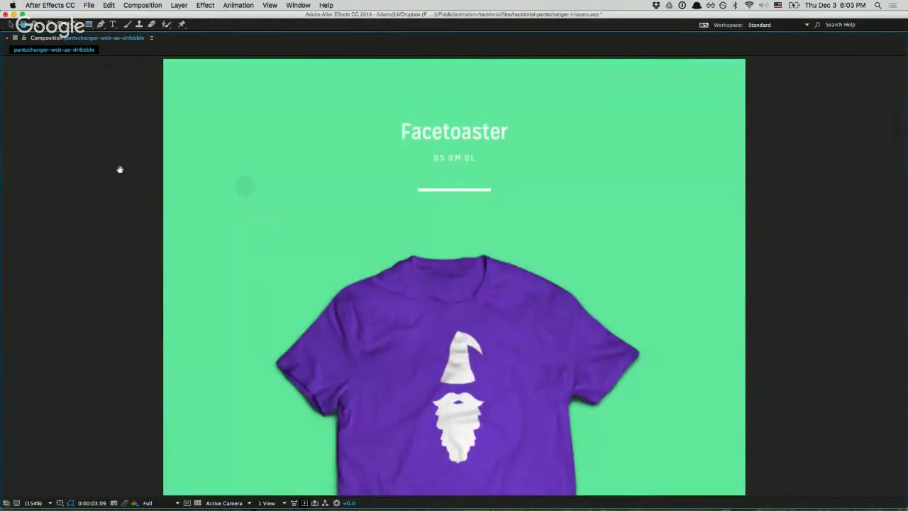
{"action": "key", "text": "grave"}
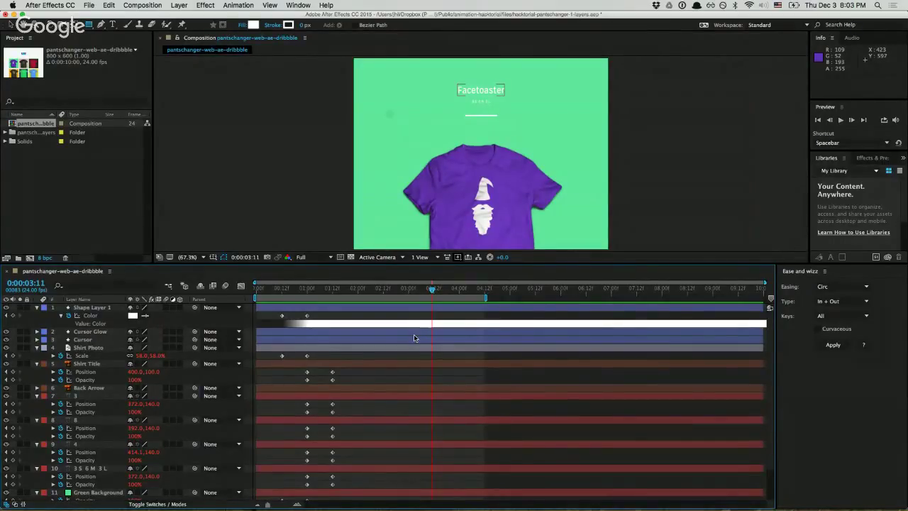
Shorten the work area to end at 0:00:01:23 and return to the first frame
{"action": "left_click_drag", "start_coordinate": [485, 297], "coordinate": [358, 301]}
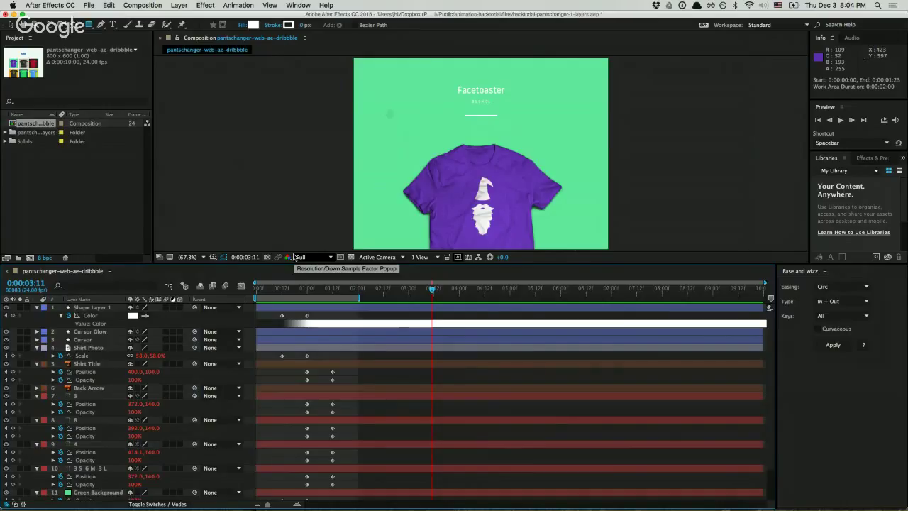
{"action": "key", "text": "Home"}
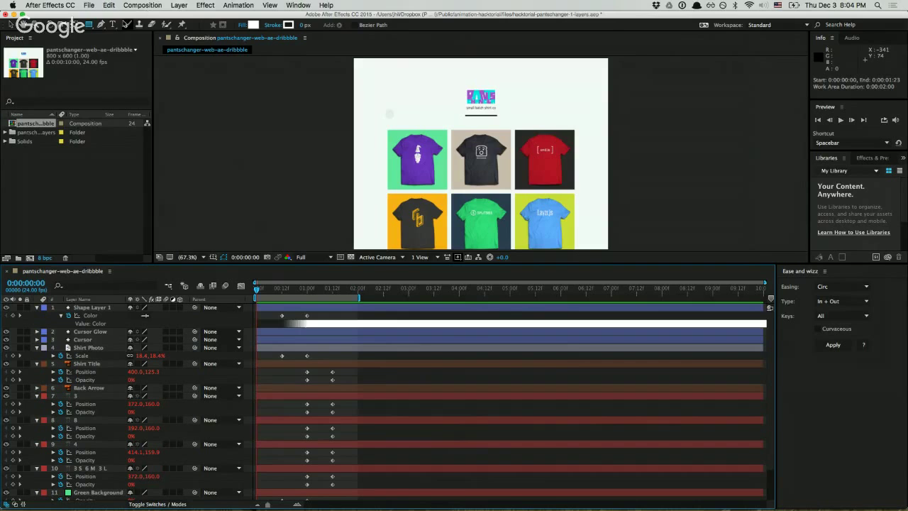
Export the pantschanger-web-ae-dribbble composition by adding it to the render queue
{"action": "left_click", "coordinate": [89, 6]}
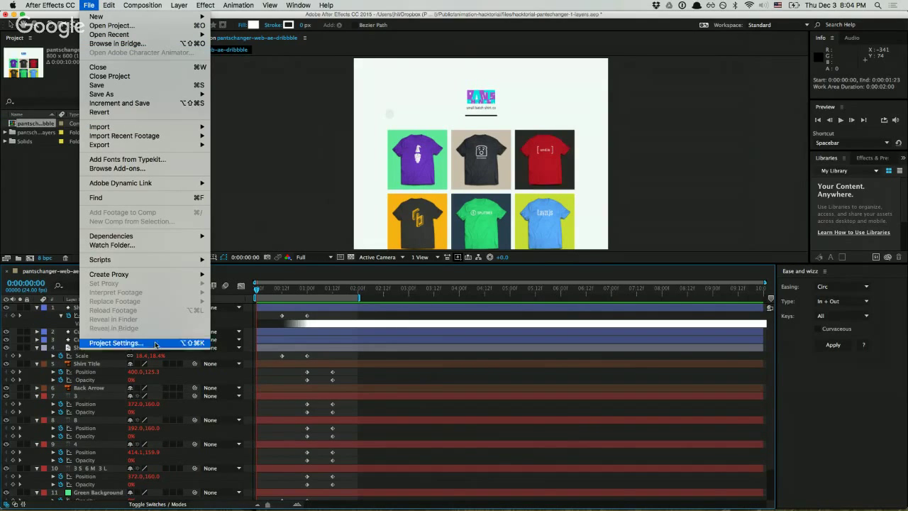
{"action": "mouse_move", "coordinate": [155, 147]}
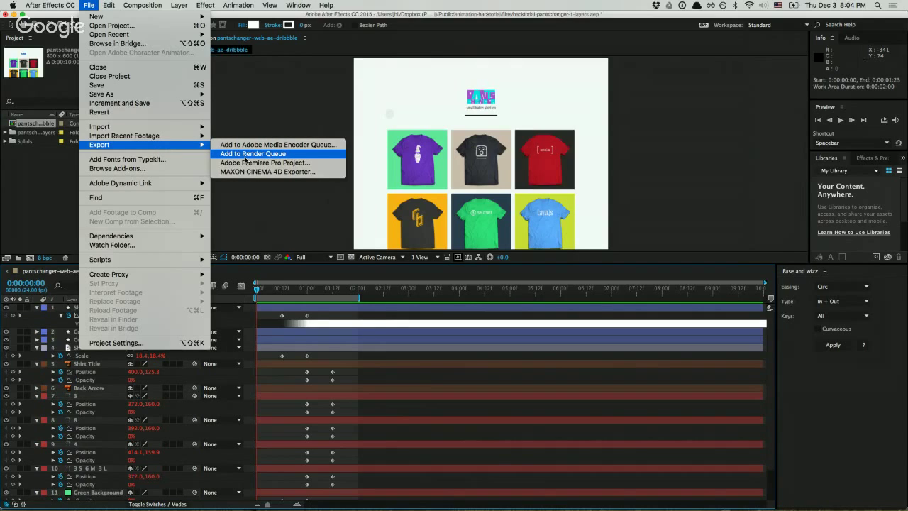
{"action": "left_click", "coordinate": [245, 154]}
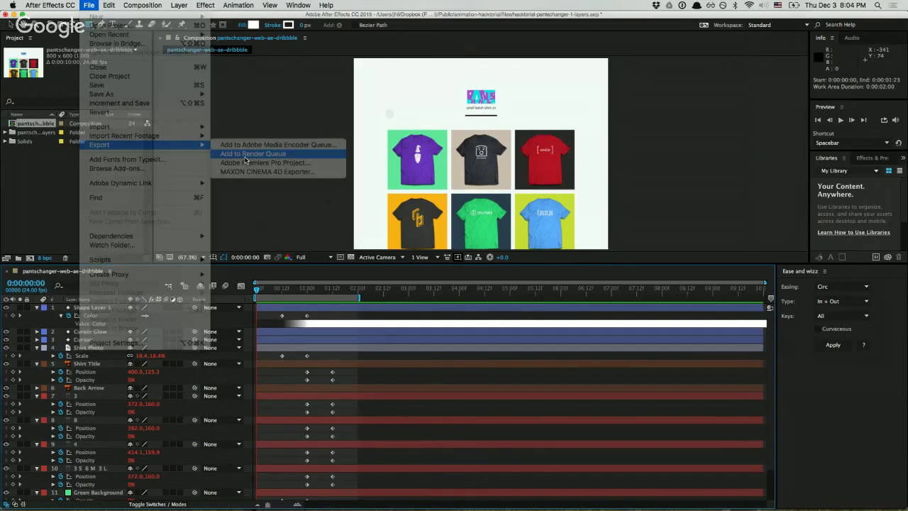
{"action": "left_click", "coordinate": [90, 5]}
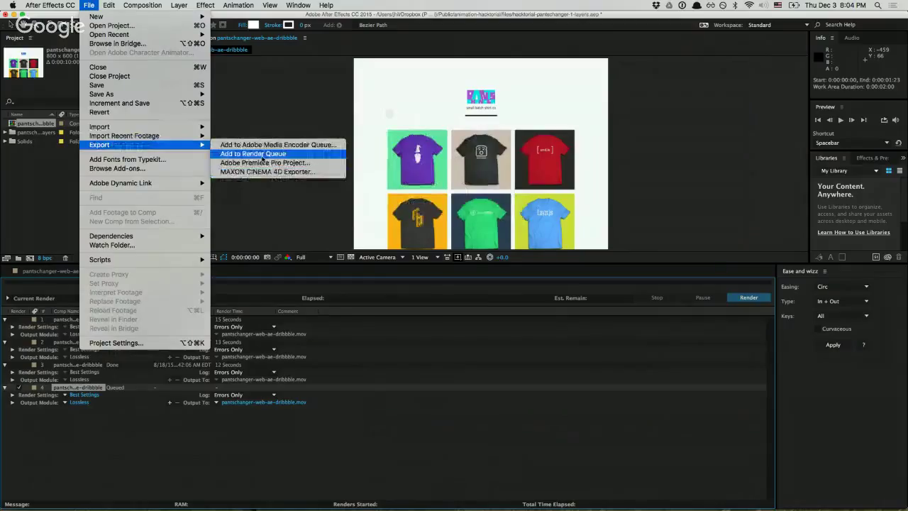
{"action": "left_click", "coordinate": [357, 428]}
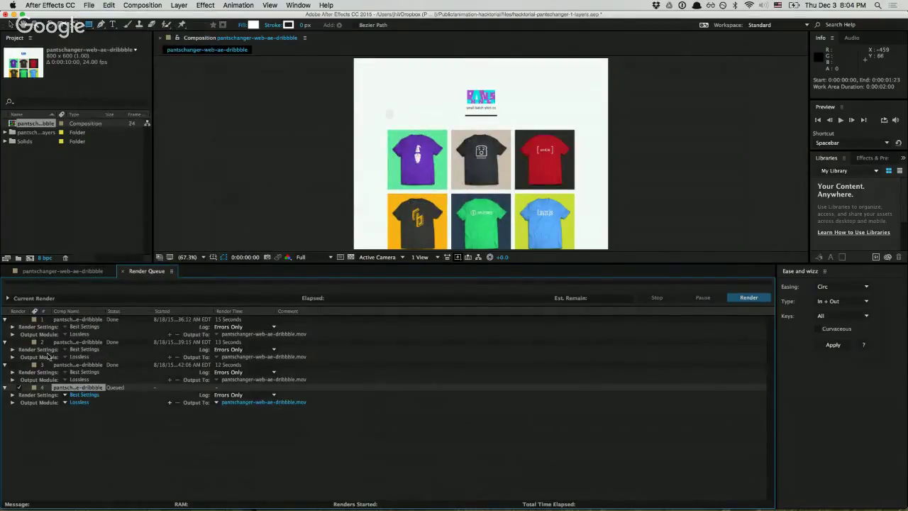
Remove the three completed renders from the render queue, keeping only the queued item
{"action": "left_click", "coordinate": [66, 320]}
{"action": "left_click", "coordinate": [75, 366], "text": "shift"}
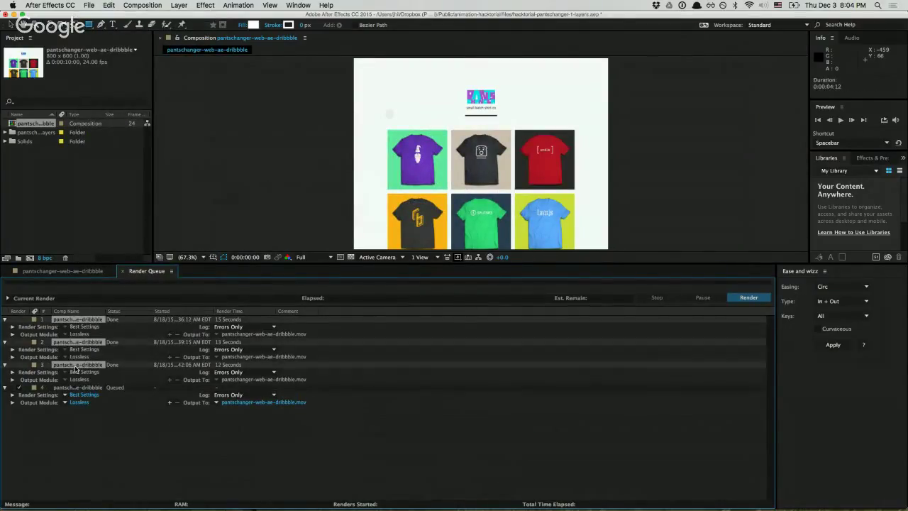
{"action": "key", "text": "Delete"}
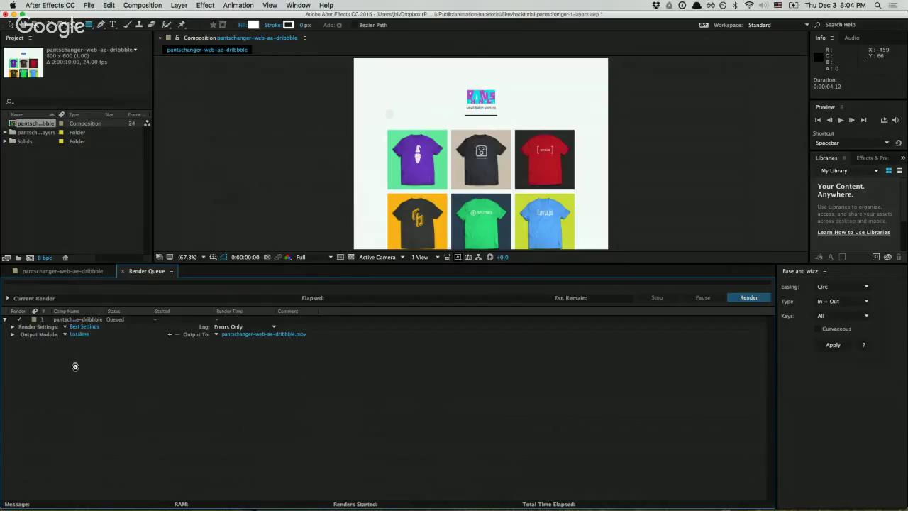
Set the queued render's output file to hacktorial in the Downloads folder
{"action": "left_click", "coordinate": [248, 338]}
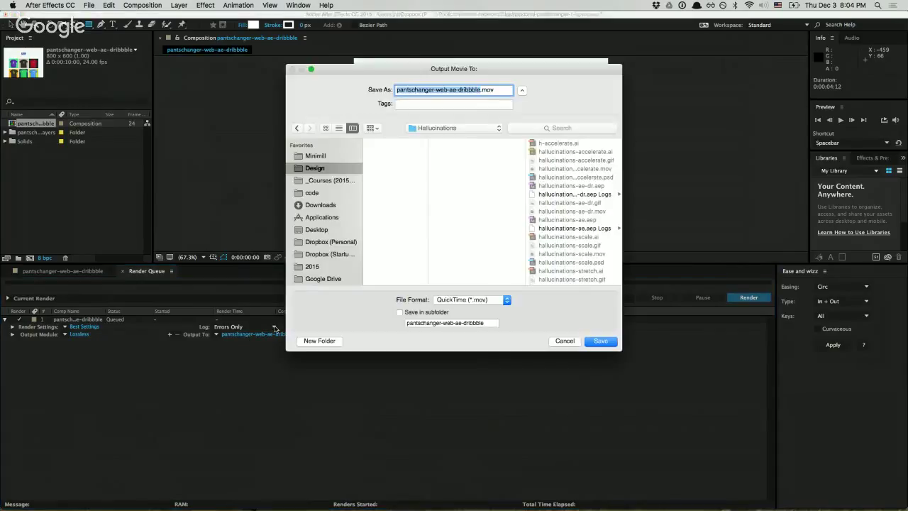
{"action": "left_click", "coordinate": [565, 341]}
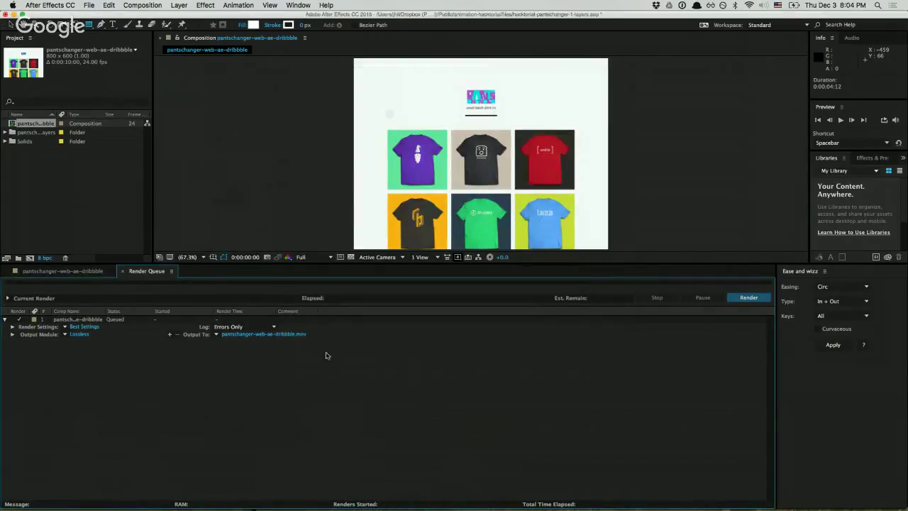
{"action": "left_click", "coordinate": [244, 334]}
{"action": "left_click", "coordinate": [316, 205]}
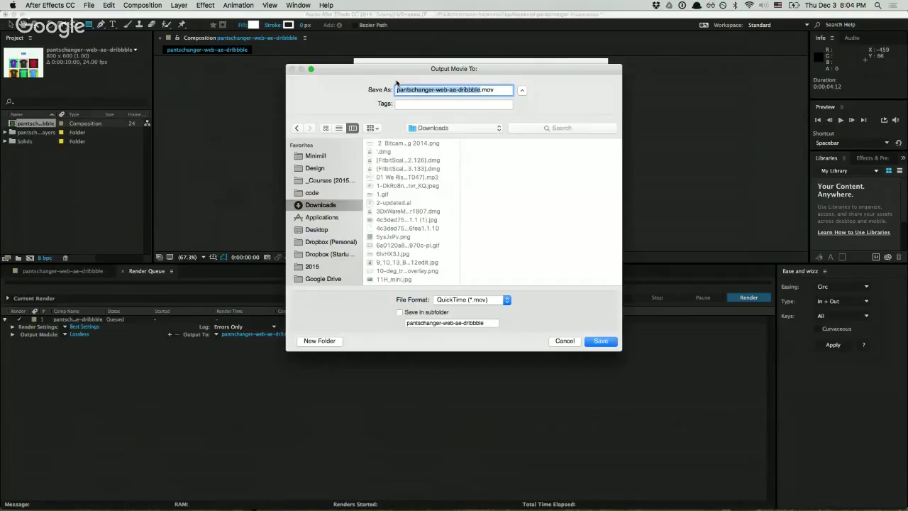
{"action": "key", "text": "super+v"}
{"action": "key", "text": "super+a"}
{"action": "type", "text": "h"}
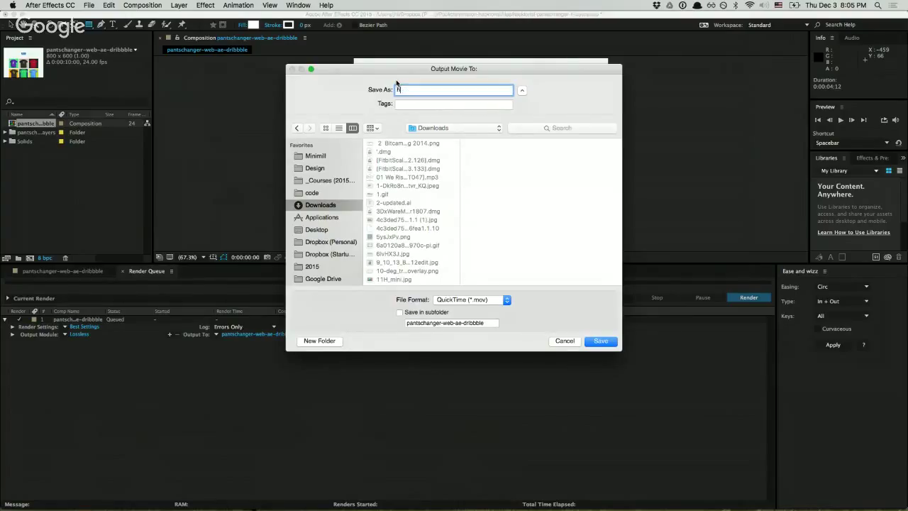
{"action": "type", "text": "acktorial"}
{"action": "key", "text": "Return"}
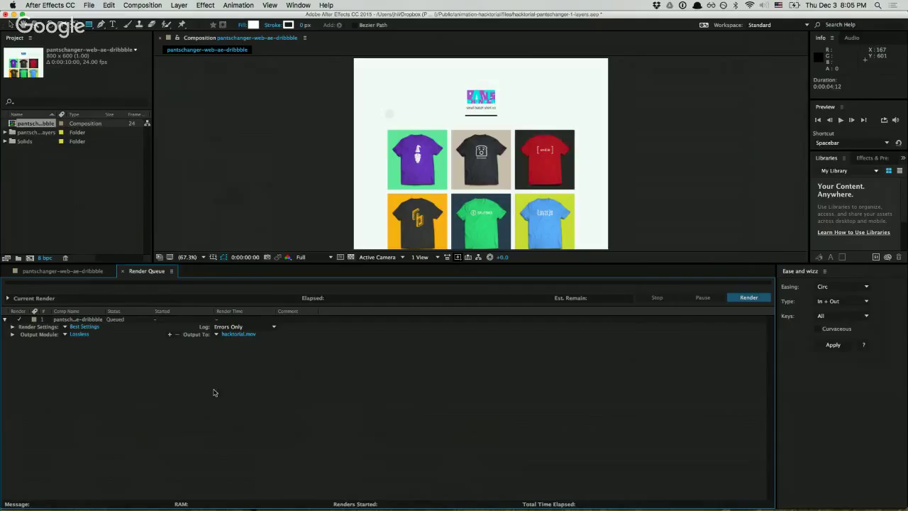
Render the queued composition to hacktorial.mov
{"action": "key", "text": "XF86AudioRaiseVolume"}
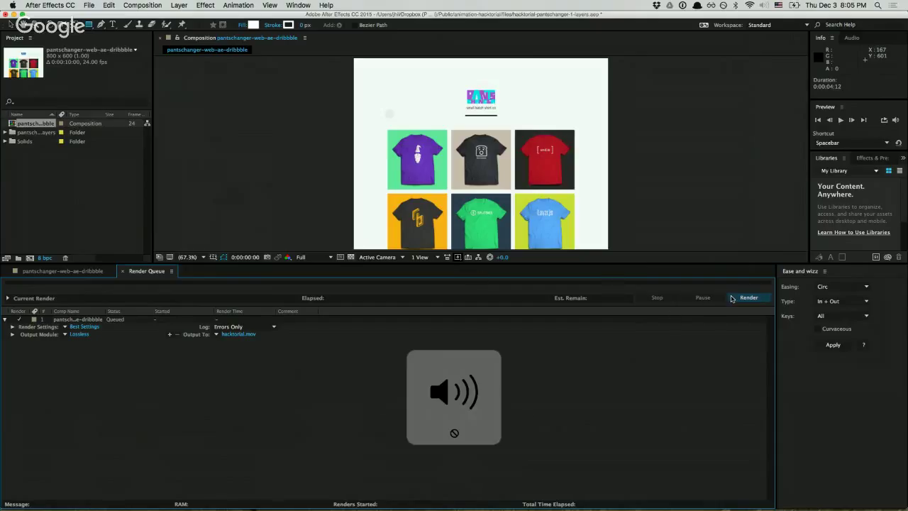
{"action": "left_click", "coordinate": [731, 298]}
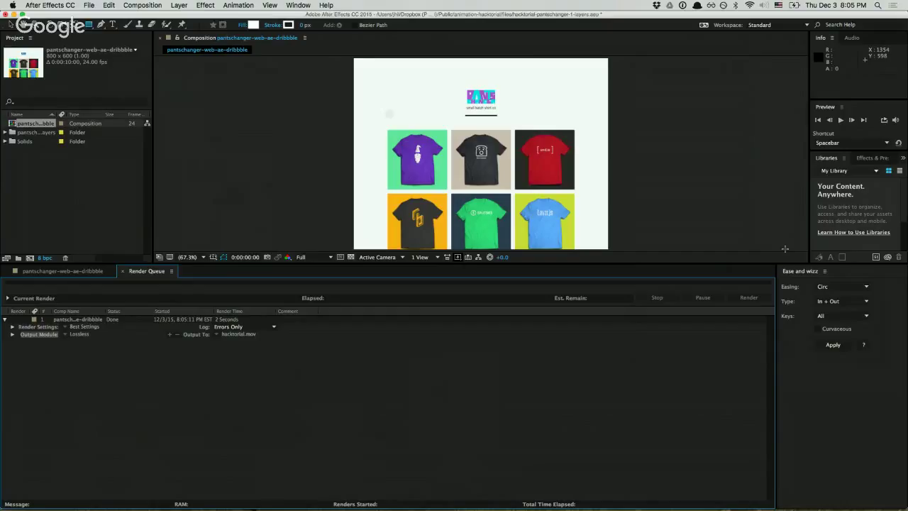
{"action": "left_click", "coordinate": [514, 457]}
Switch to Finder and open hacktorial.mov from the Downloads folder
{"action": "mouse_move", "coordinate": [260, 496]}
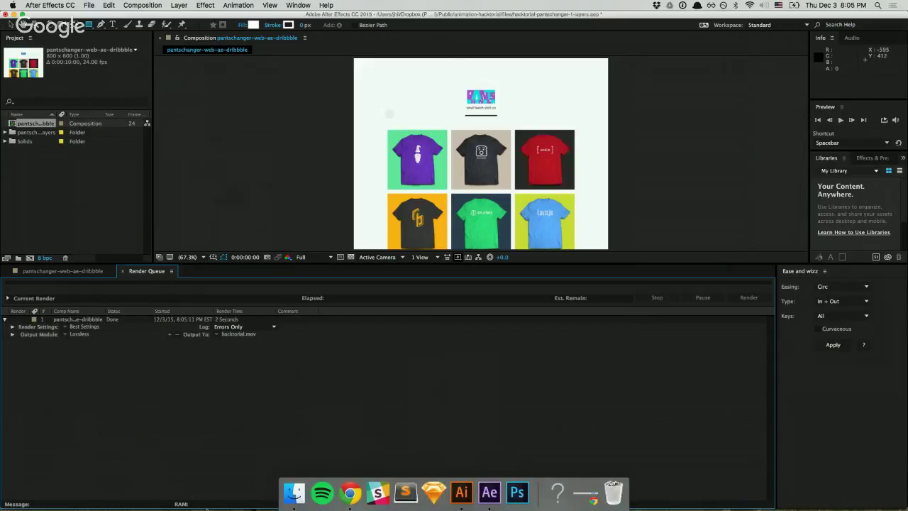
{"action": "left_click", "coordinate": [288, 502]}
{"action": "left_click", "coordinate": [304, 204]}
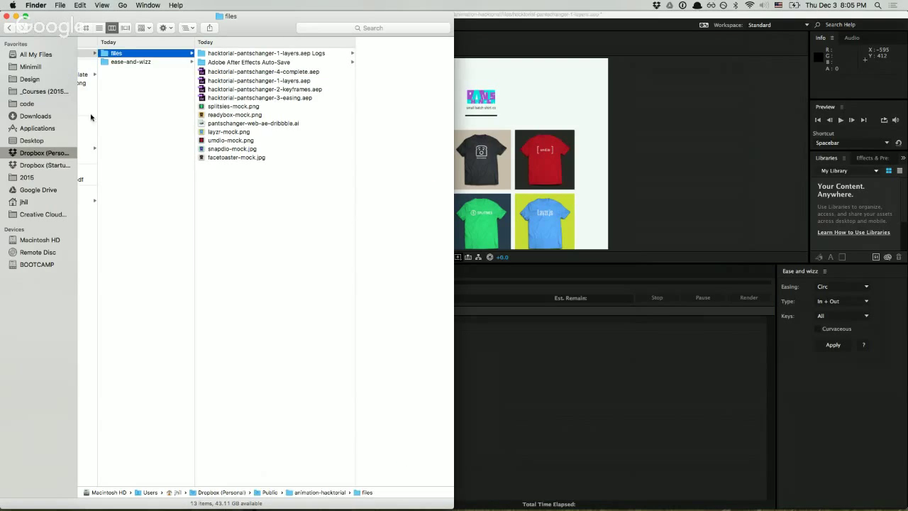
{"action": "left_click", "coordinate": [64, 117]}
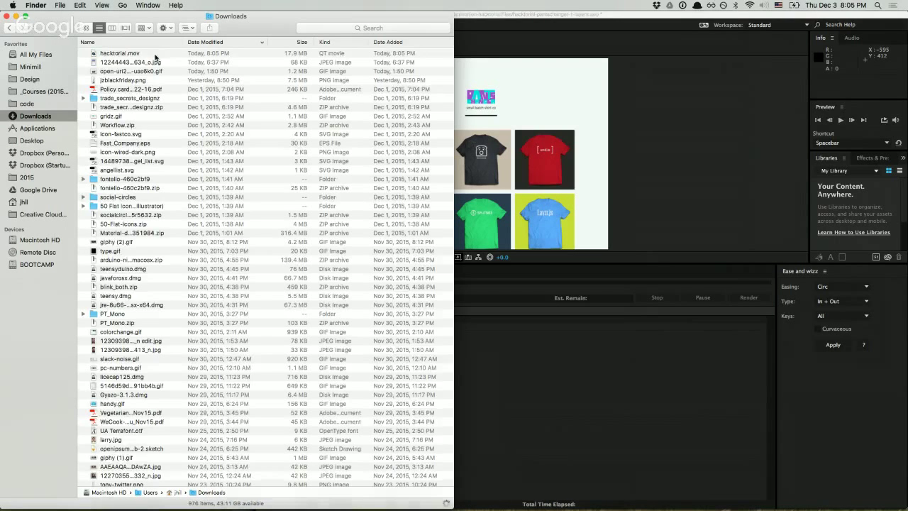
{"action": "left_click", "coordinate": [142, 54]}
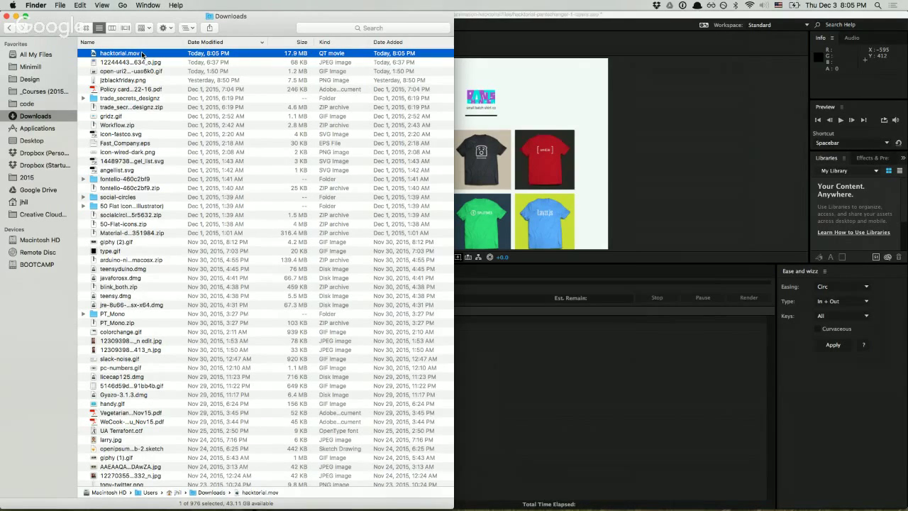
{"action": "double_click", "coordinate": [141, 53]}
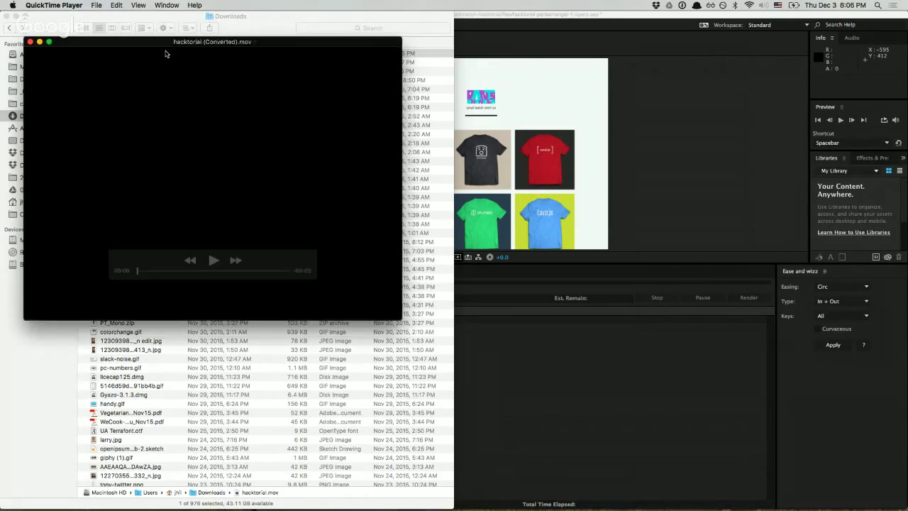
Enlarge the hacktorial movie window and play the rendered transition through to its end
{"action": "left_click_drag", "start_coordinate": [165, 53], "coordinate": [417, 121]}
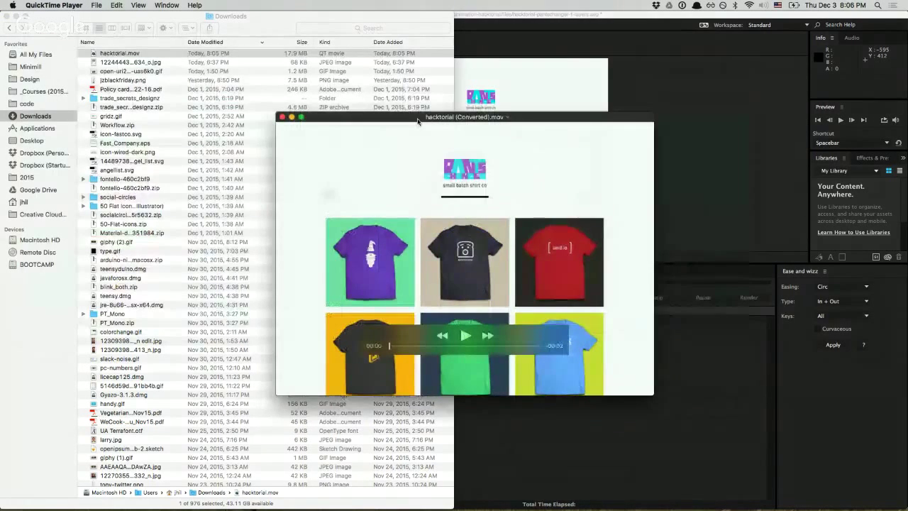
{"action": "double_click", "coordinate": [418, 121]}
{"action": "left_click", "coordinate": [567, 415]}
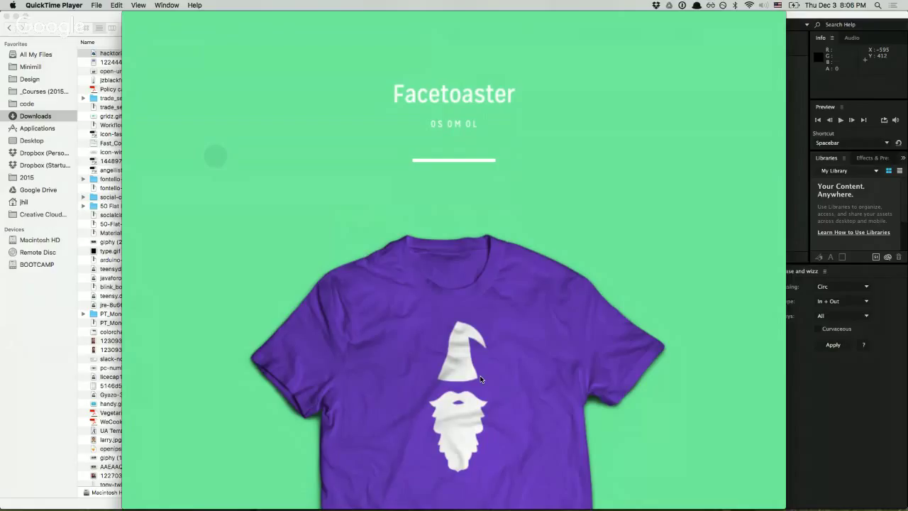
{"action": "mouse_move", "coordinate": [423, 348]}
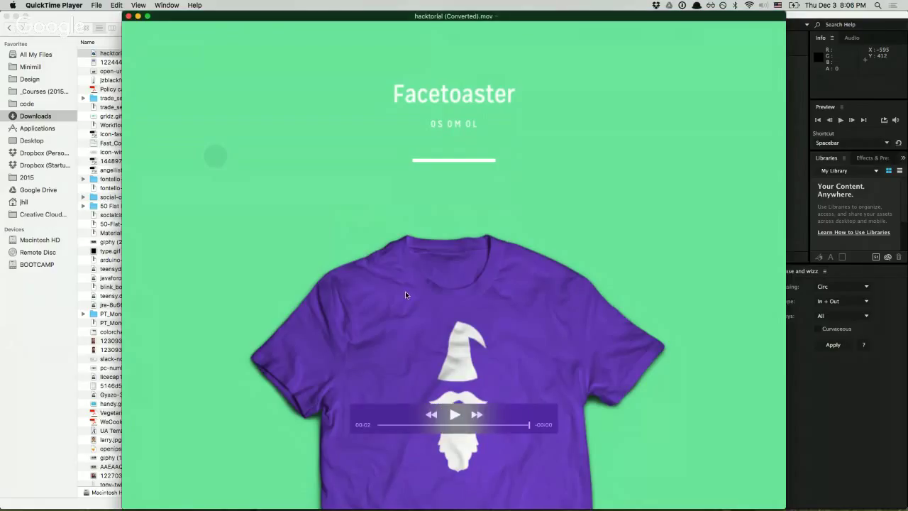
{"action": "key", "text": "super+alt+Left"}
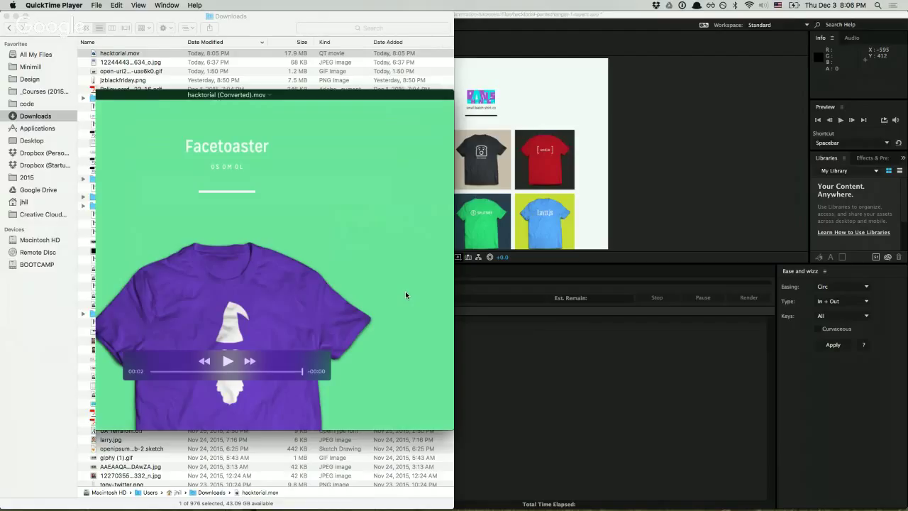
{"action": "key", "text": "super+alt+f"}
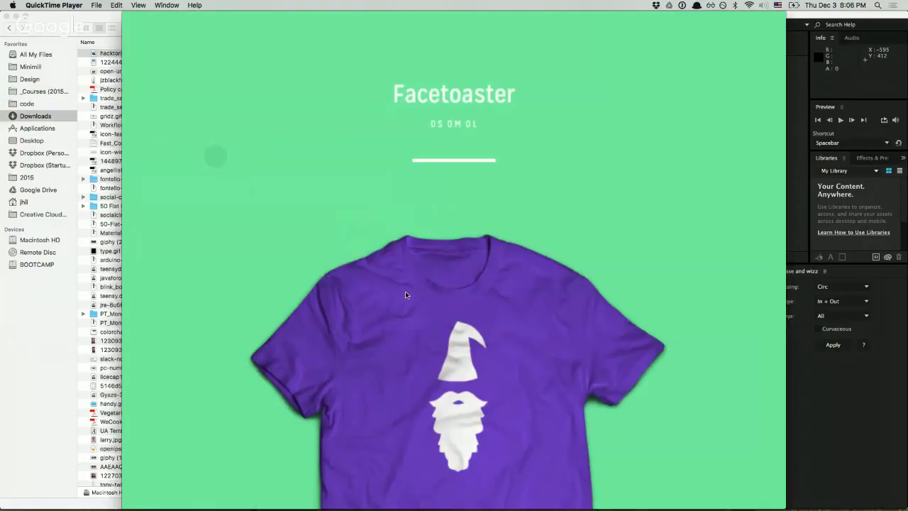
Switch to Photoshop
{"action": "key", "text": "alt+space"}
{"action": "type", "text": "photo"}
{"action": "key", "text": "Return"}
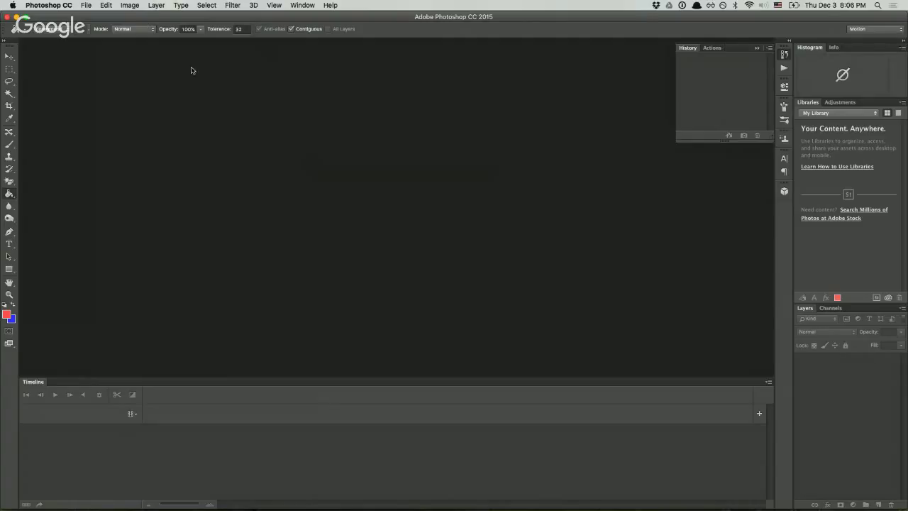
{"action": "left_click", "coordinate": [71, 4]}
{"action": "left_click", "coordinate": [71, 4]}
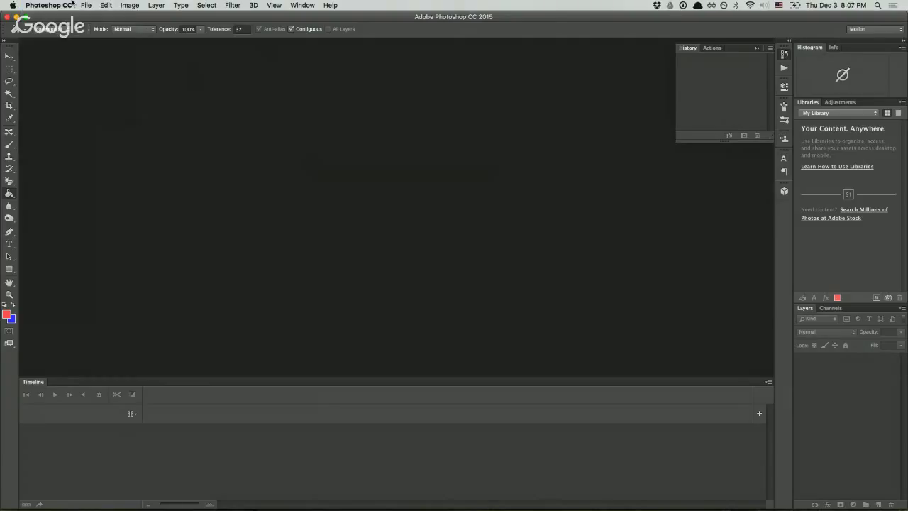
{"action": "left_click", "coordinate": [63, 5]}
{"action": "left_click", "coordinate": [59, 5]}
Import hacktorial.mov from Downloads as video frames to layers, from beginning to end, with Make Frame Animation enabled
{"action": "left_click", "coordinate": [87, 5]}
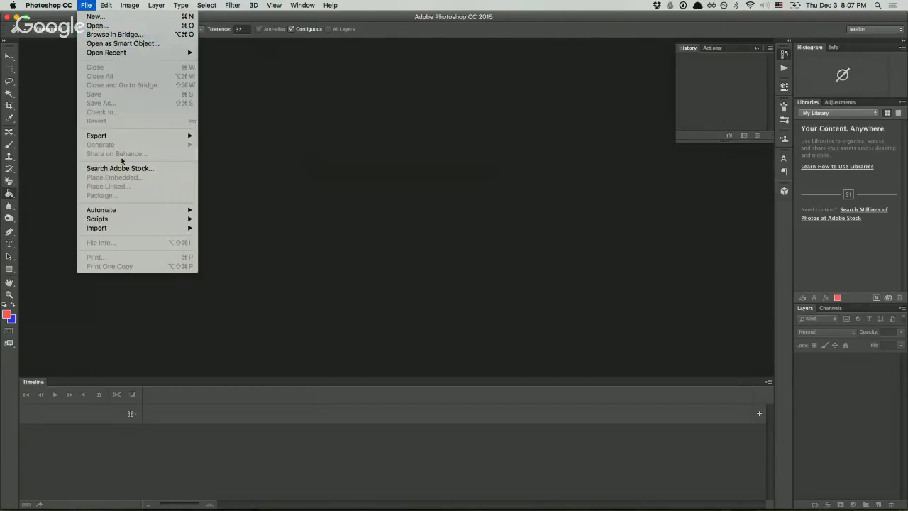
{"action": "mouse_move", "coordinate": [121, 228]}
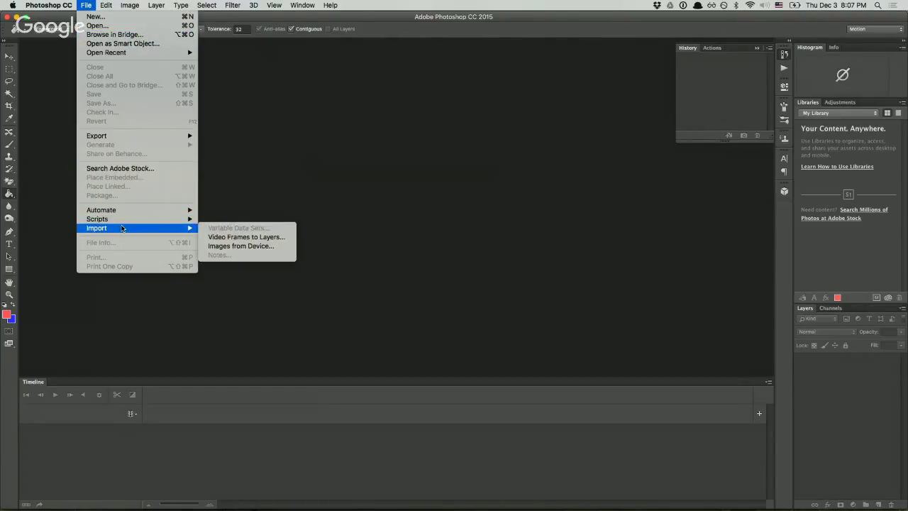
{"action": "left_click", "coordinate": [219, 237]}
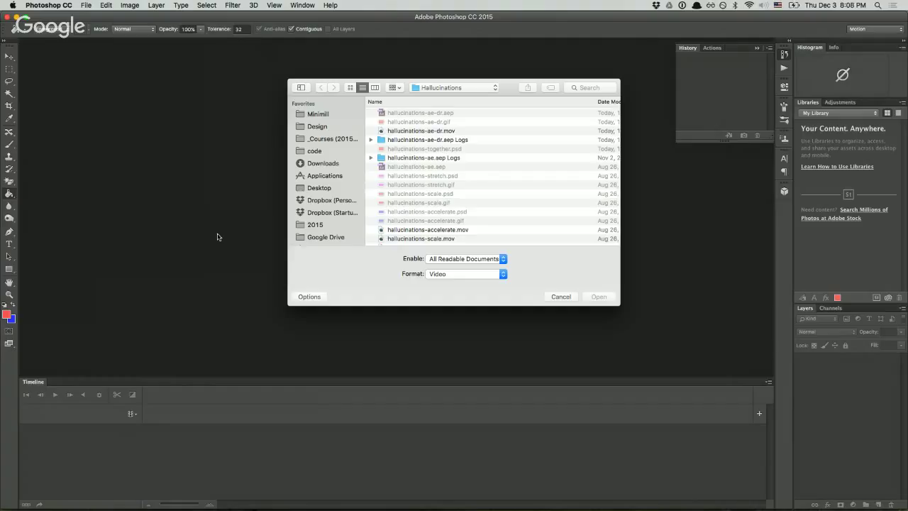
{"action": "left_click", "coordinate": [336, 152]}
{"action": "left_click", "coordinate": [332, 163]}
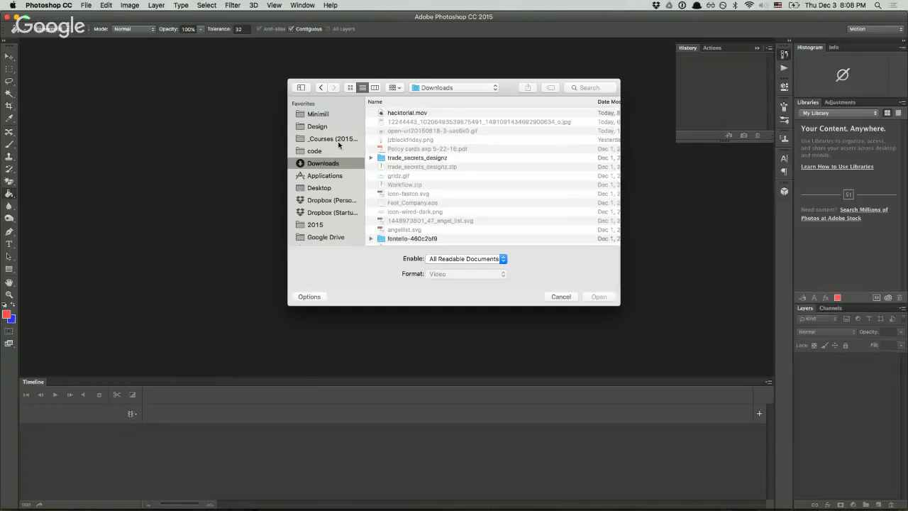
{"action": "double_click", "coordinate": [405, 115]}
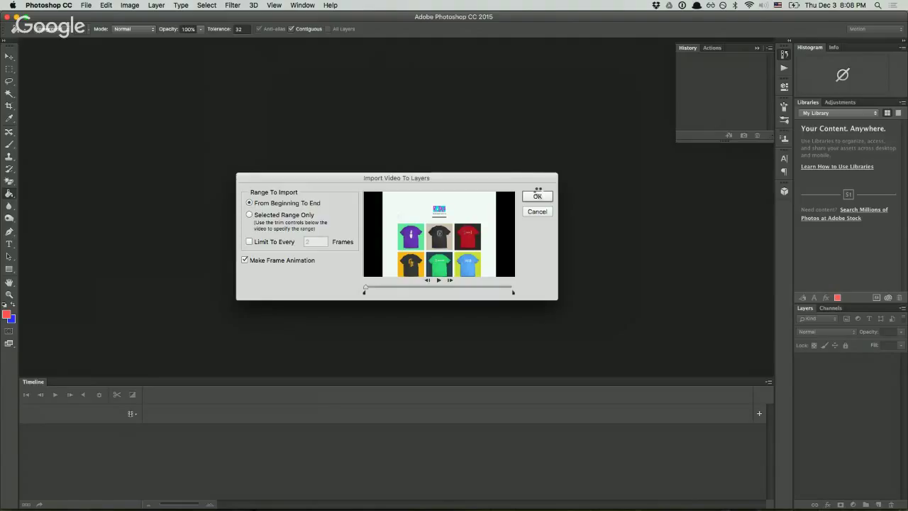
{"action": "left_click", "coordinate": [537, 195]}
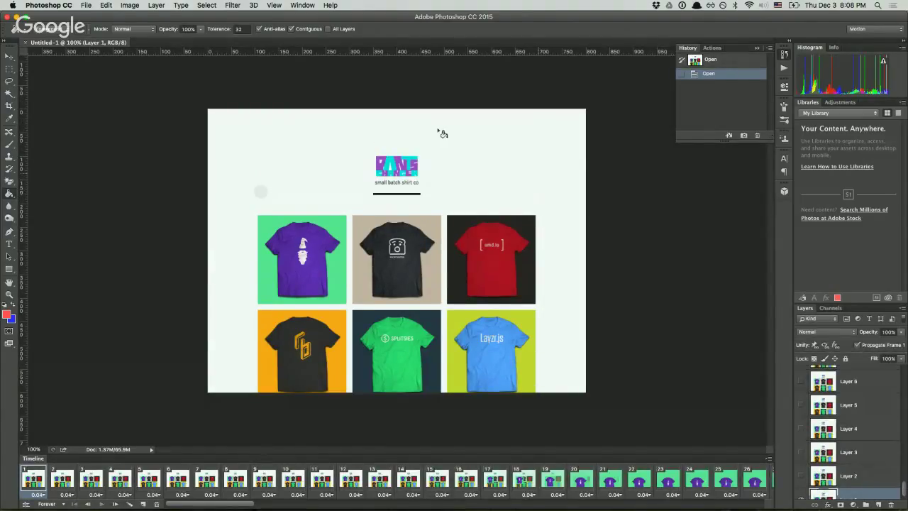
Apply the Motion workspace
{"action": "left_click", "coordinate": [290, 4]}
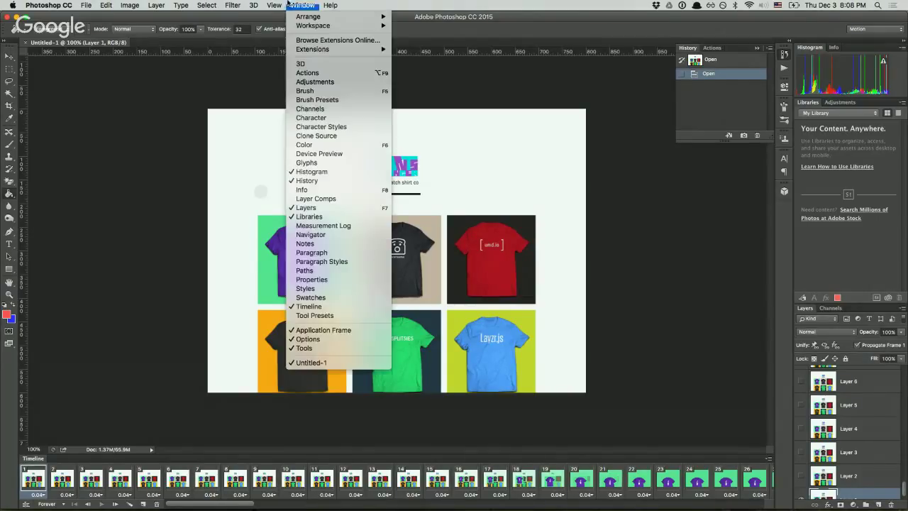
{"action": "mouse_move", "coordinate": [285, 4]}
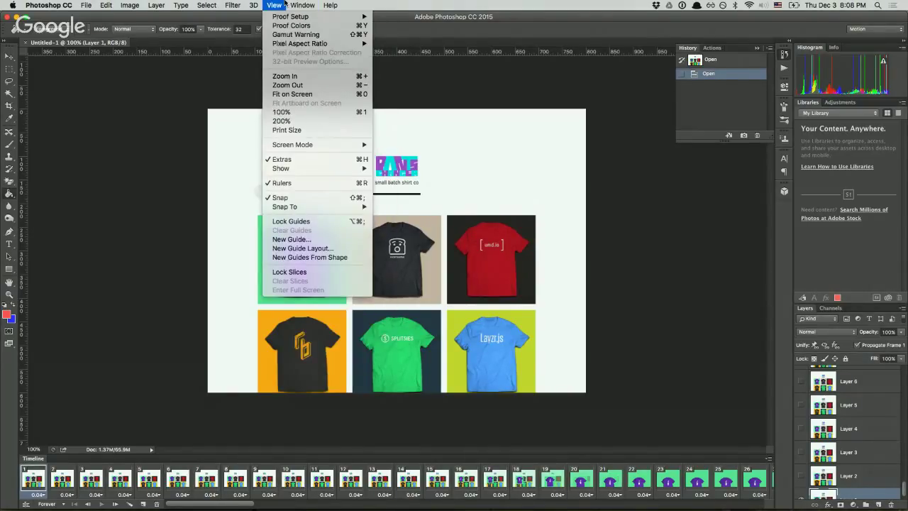
{"action": "mouse_move", "coordinate": [323, 26]}
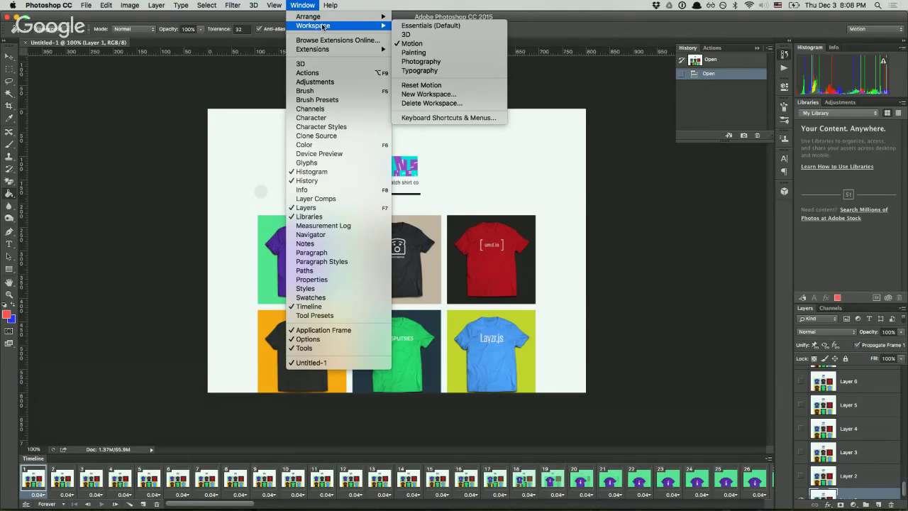
{"action": "left_click", "coordinate": [428, 45]}
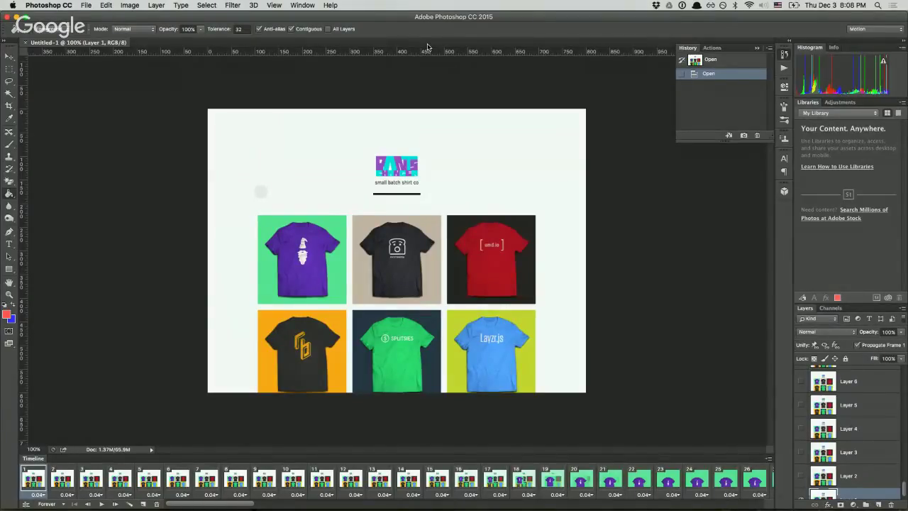
{"action": "left_click", "coordinate": [30, 5]}
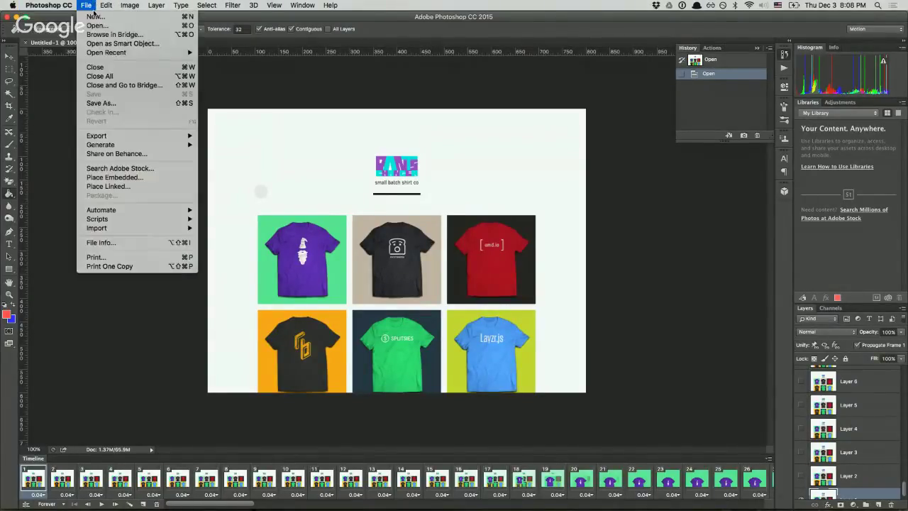
{"action": "mouse_move", "coordinate": [123, 229]}
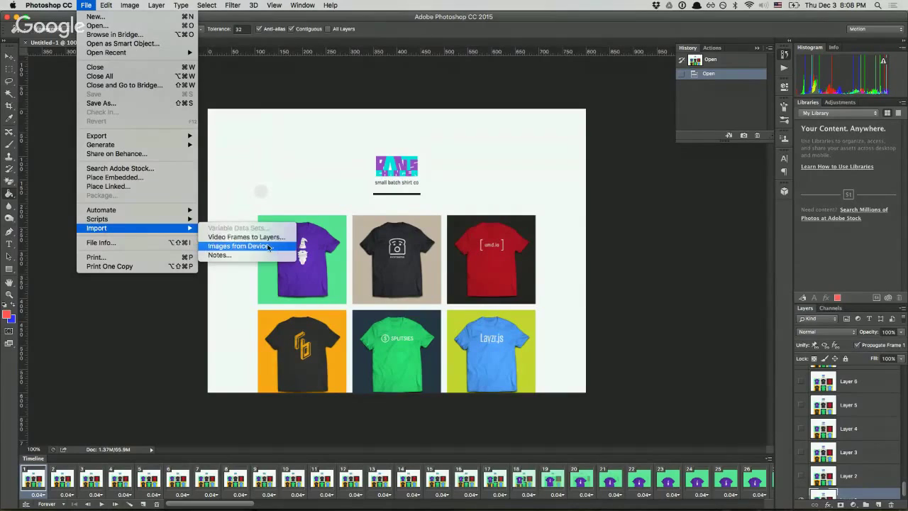
{"action": "mouse_move", "coordinate": [293, 5]}
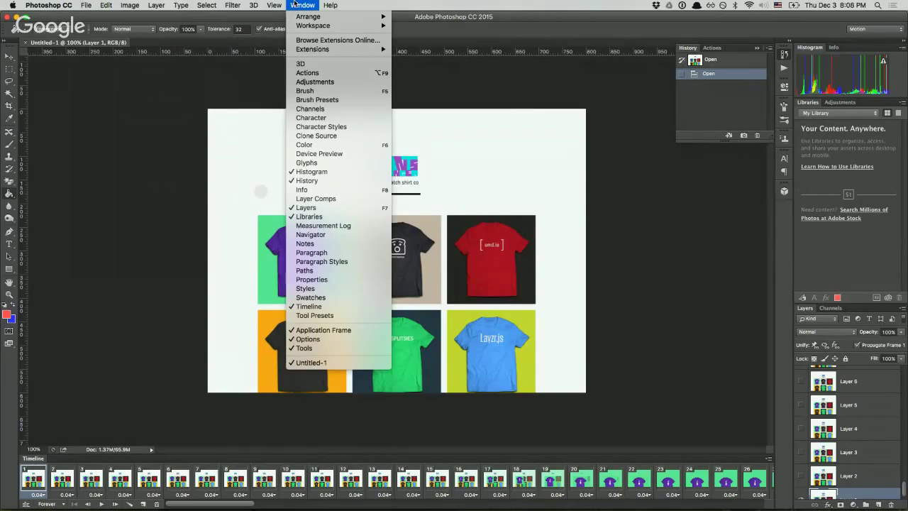
{"action": "mouse_move", "coordinate": [309, 27]}
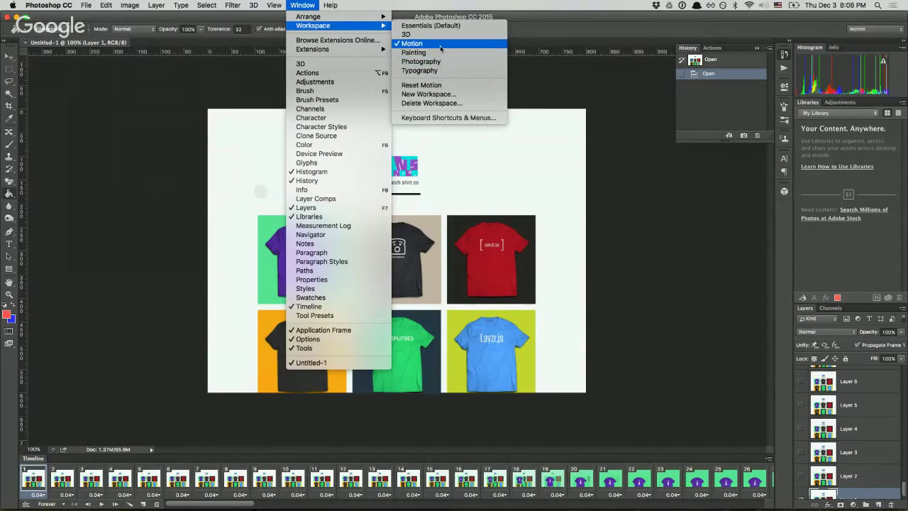
{"action": "left_click", "coordinate": [617, 177]}
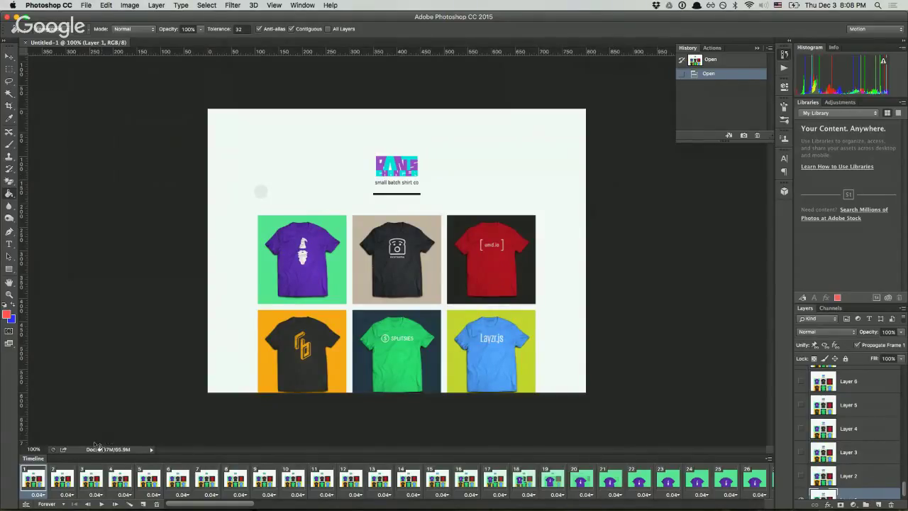
Set the frame animation's looping to Forever and preview its playback, stopping on frame 26
{"action": "left_click", "coordinate": [52, 504]}
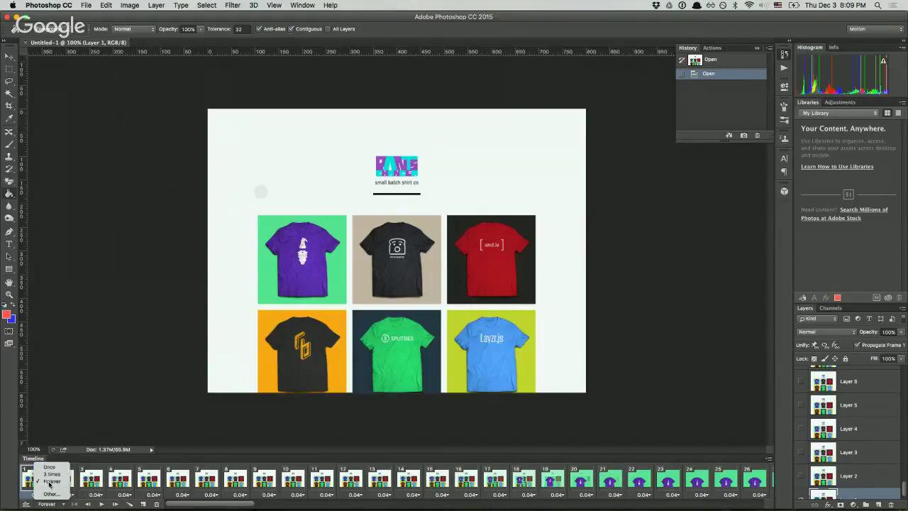
{"action": "left_click", "coordinate": [51, 481]}
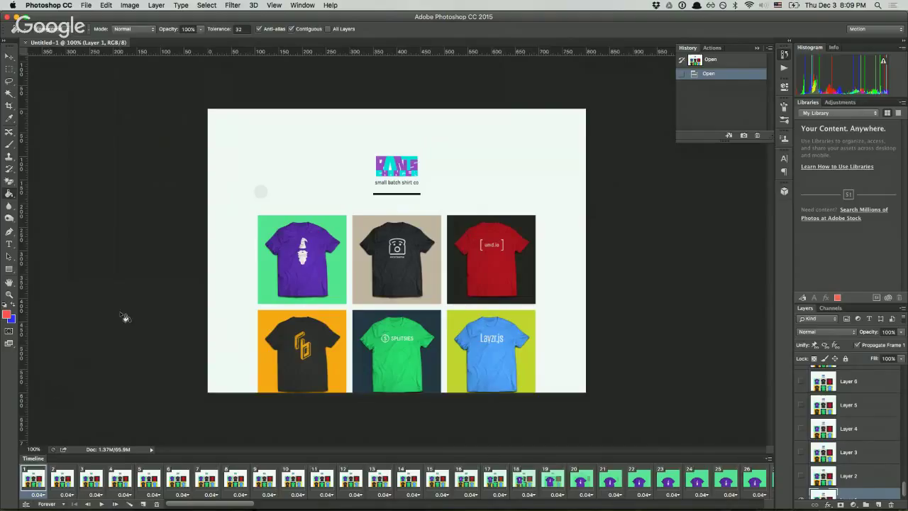
{"action": "left_click", "coordinate": [110, 5]}
{"action": "left_click", "coordinate": [111, 5]}
{"action": "key", "text": "space"}
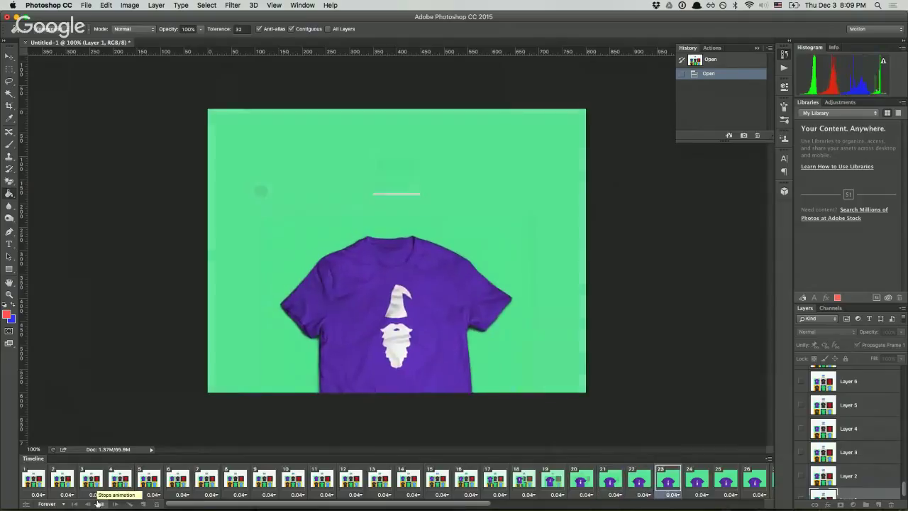
{"action": "left_click", "coordinate": [99, 503]}
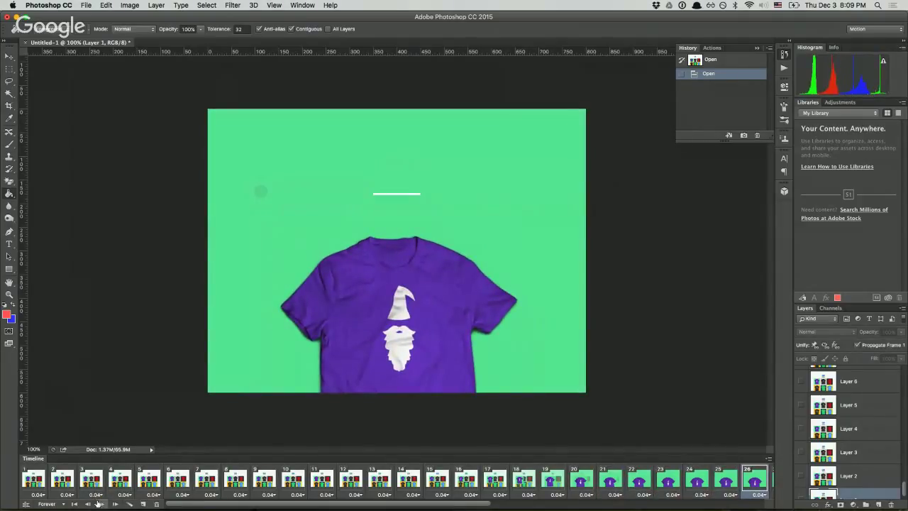
Start a Save for Web (Legacy) export of the animation with the GIF 64 Dithered preset
{"action": "left_click", "coordinate": [85, 5]}
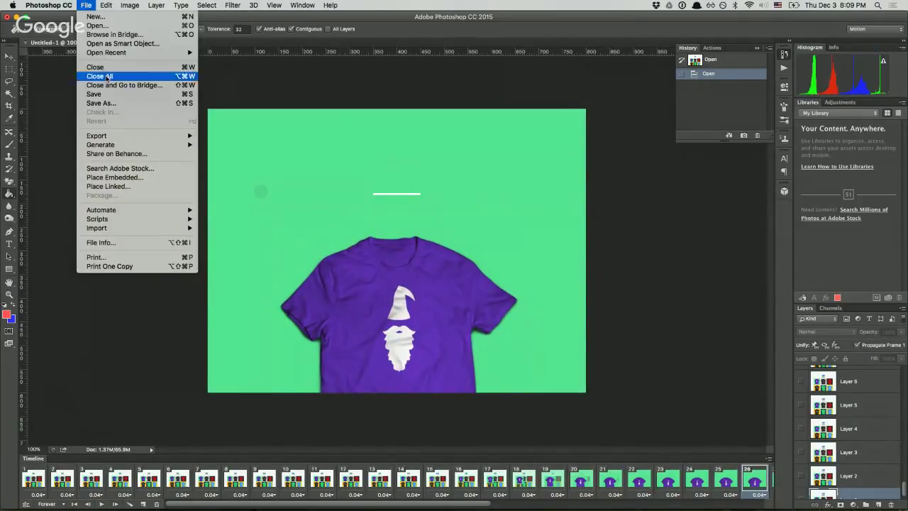
{"action": "mouse_move", "coordinate": [117, 135]}
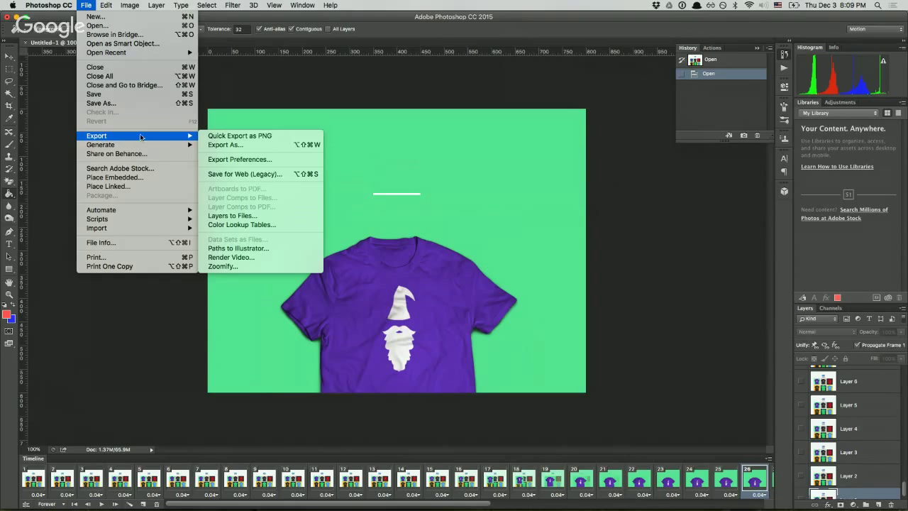
{"action": "left_click", "coordinate": [223, 174]}
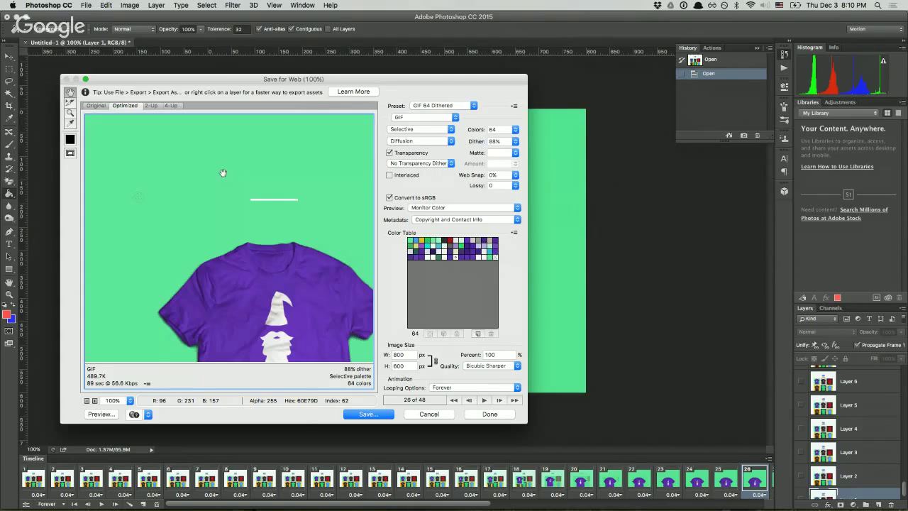
{"action": "left_click", "coordinate": [459, 107]}
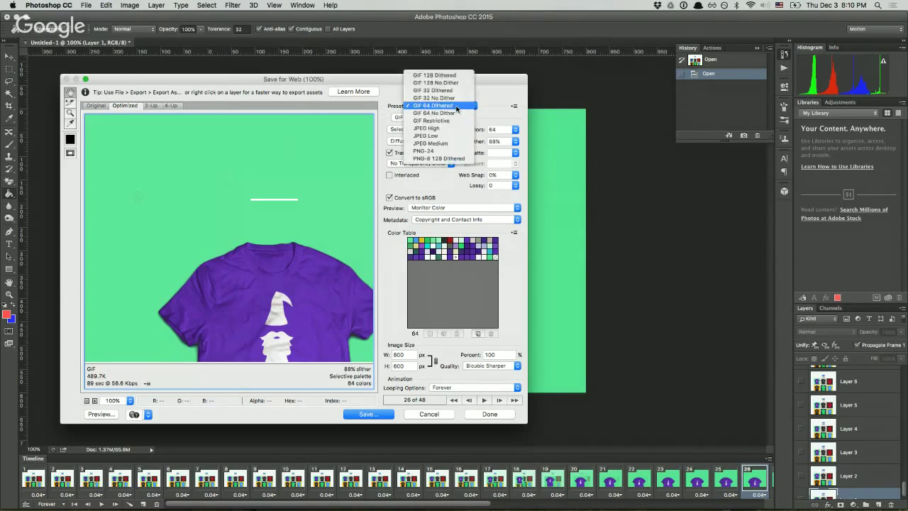
{"action": "left_click", "coordinate": [440, 106]}
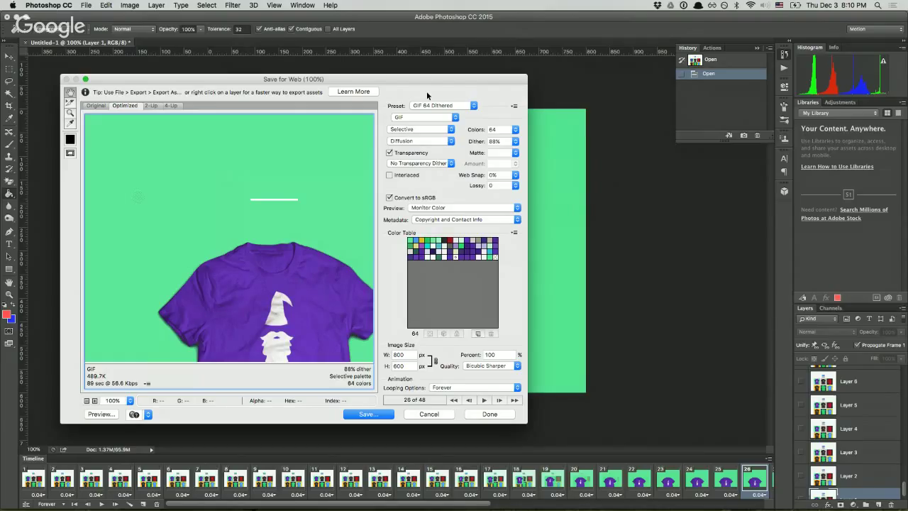
{"action": "left_click", "coordinate": [423, 106]}
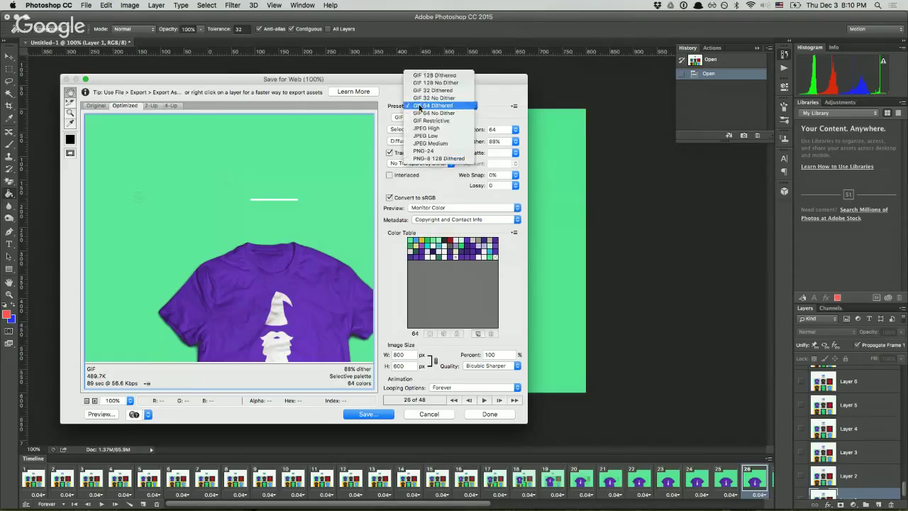
{"action": "left_click", "coordinate": [395, 100]}
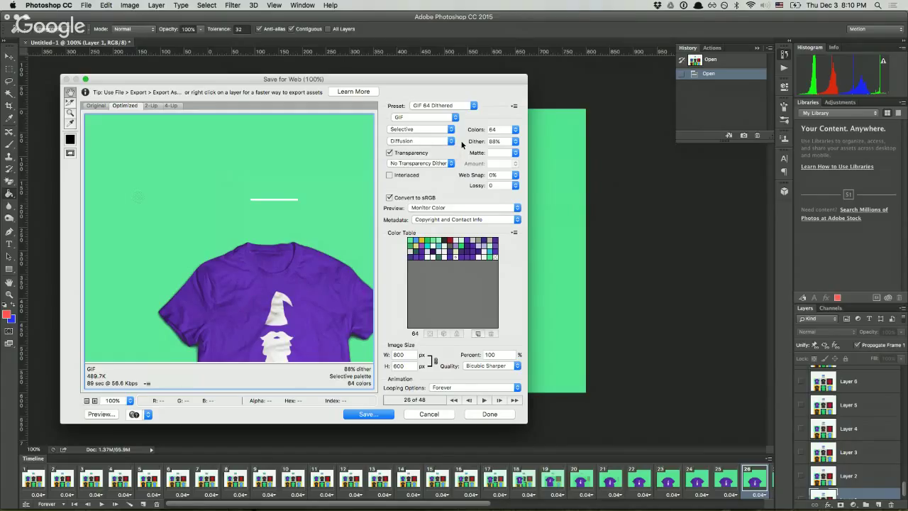
Try the GIF export with 8 colors and restore the palette to 64 colors
{"action": "left_click", "coordinate": [515, 130]}
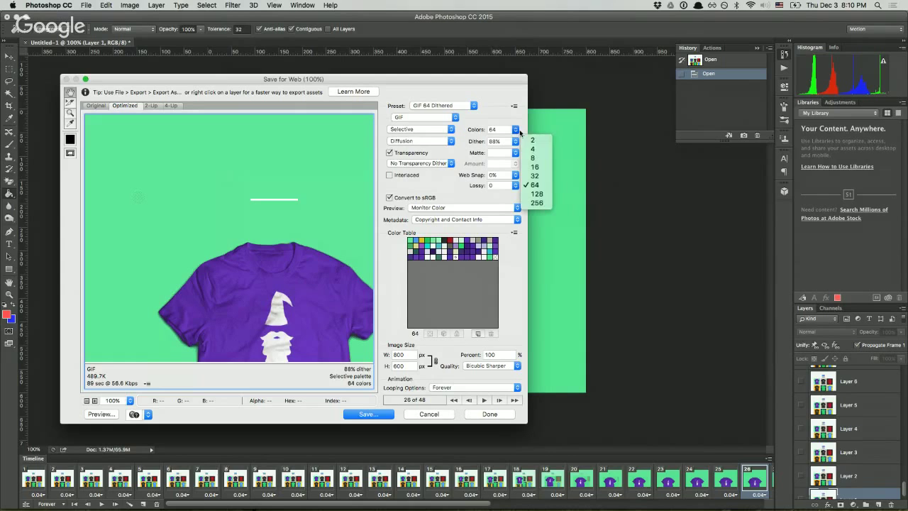
{"action": "left_click", "coordinate": [533, 185]}
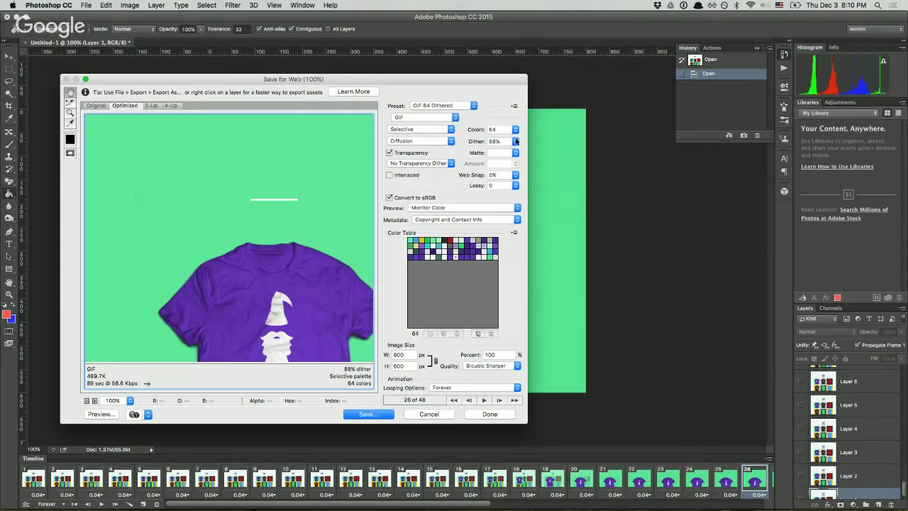
{"action": "left_click", "coordinate": [515, 131]}
{"action": "left_click", "coordinate": [545, 167]}
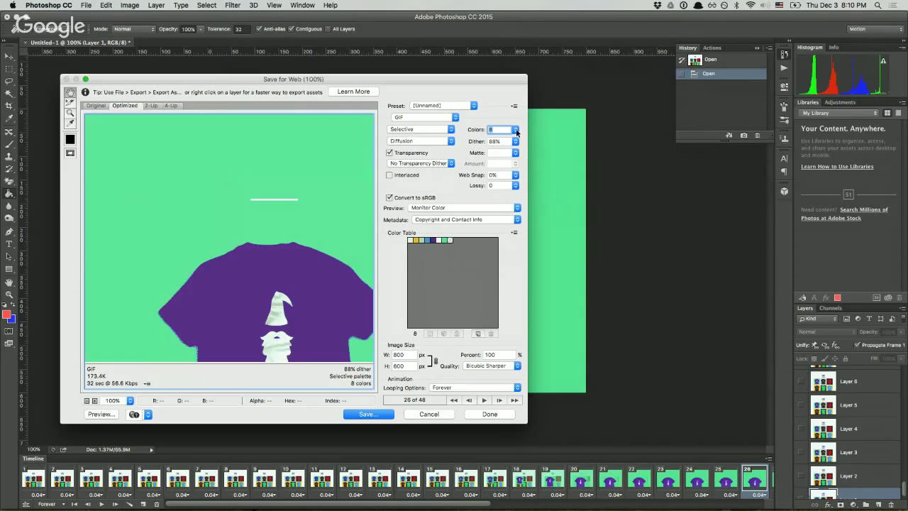
{"action": "left_click", "coordinate": [517, 132]}
{"action": "left_click", "coordinate": [542, 189]}
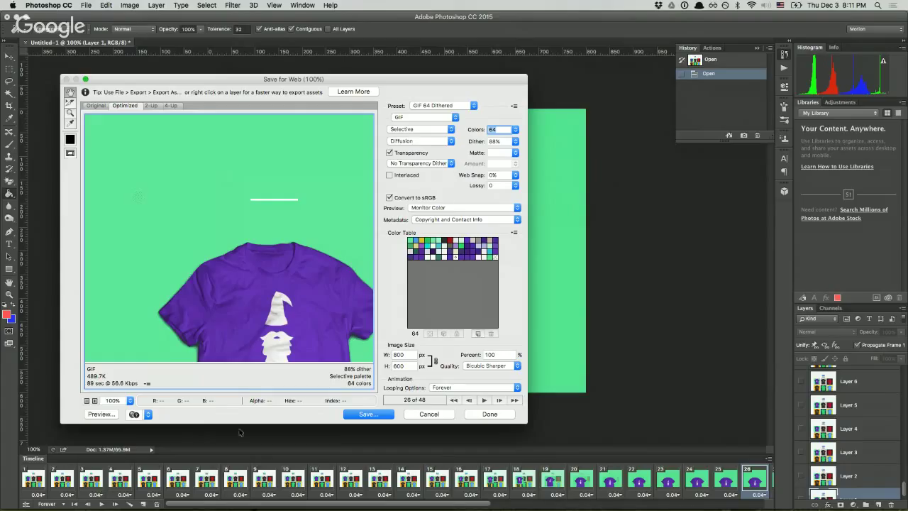
Save the optimized animation in Downloads as hacktorial-fun.gif
{"action": "left_click", "coordinate": [362, 415]}
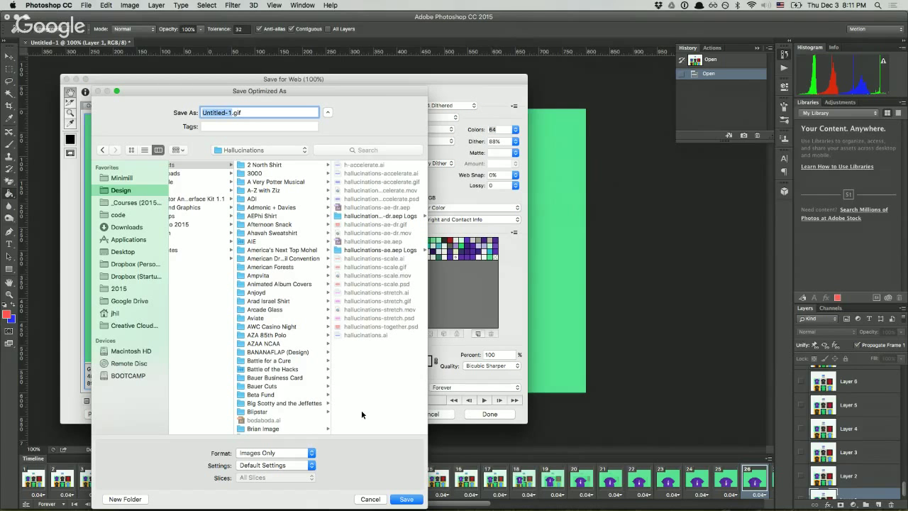
{"action": "left_click", "coordinate": [128, 227]}
{"action": "type", "text": "hacktorial-fun"}
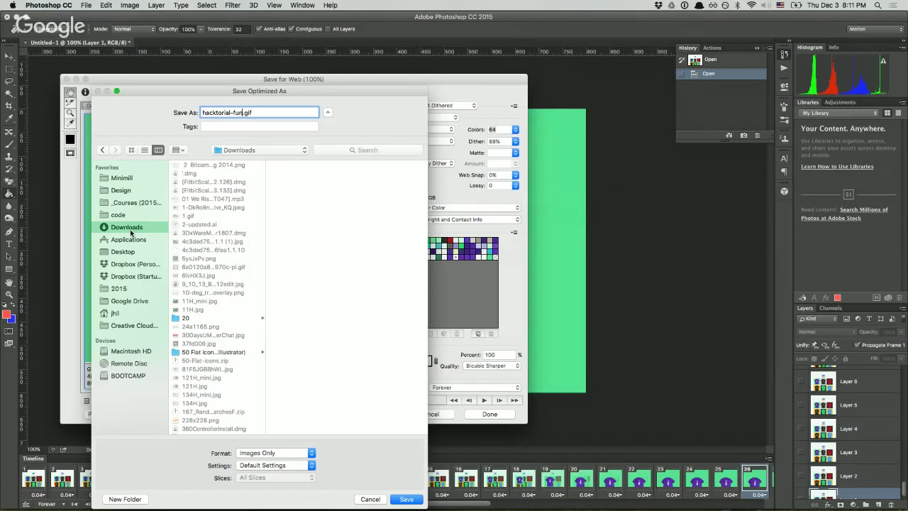
{"action": "key", "text": "Return"}
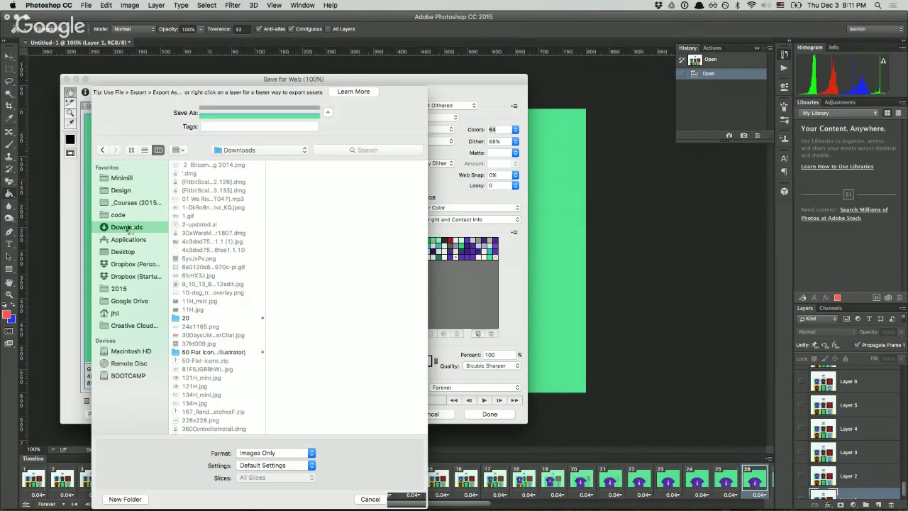
Switch to Finder and open hacktorial-fun.gif from Downloads in a new Chrome tab
{"action": "key", "text": "super+Tab"}
{"action": "key", "text": "super+Tab"}
{"action": "key", "text": "super+Tab"}
{"action": "key", "text": "super+Tab"}
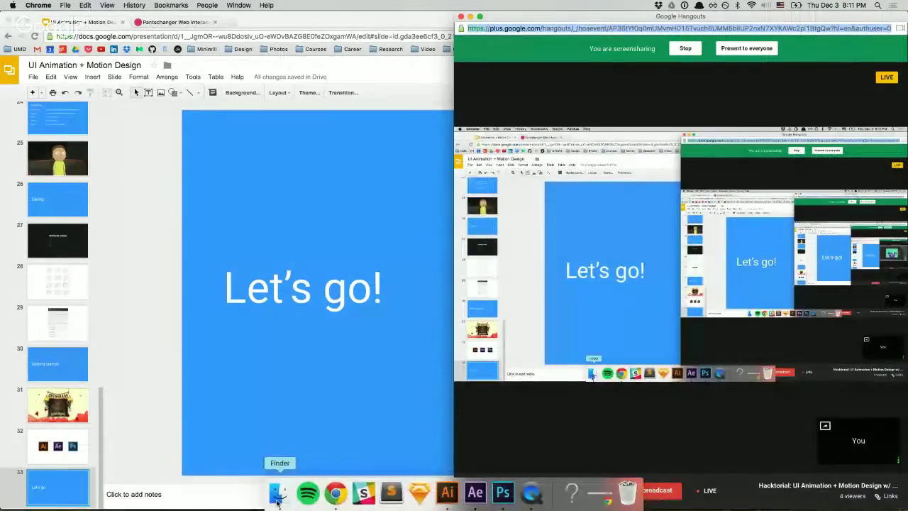
{"action": "left_click", "coordinate": [277, 496]}
{"action": "key", "text": "super+alt+Right"}
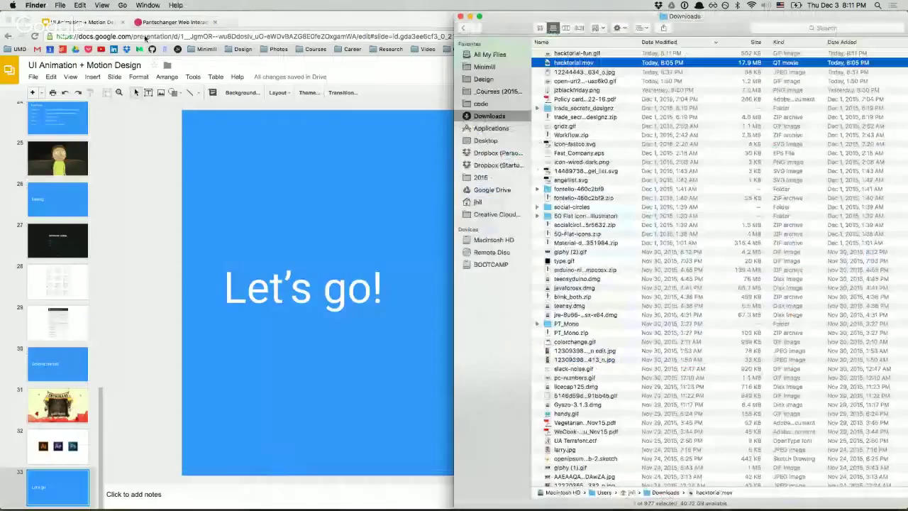
{"action": "left_click_drag", "start_coordinate": [627, 53], "coordinate": [283, 24]}
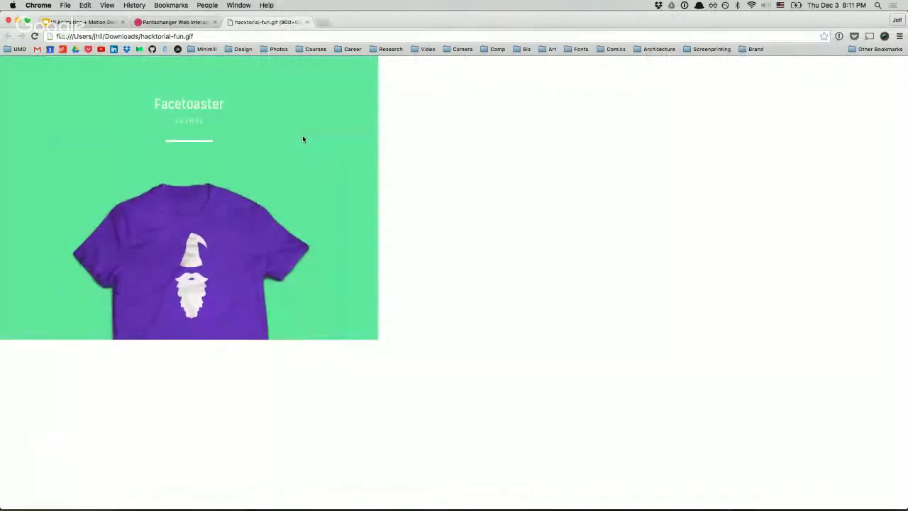
Enlarge the GIF in the browser and watch the looping transition
{"action": "key", "text": "super+equal"}
{"action": "key", "text": "super+equal"}
{"action": "key", "text": "super+equal"}
{"action": "key", "text": "super+equal"}
{"action": "key", "text": "super+minus"}
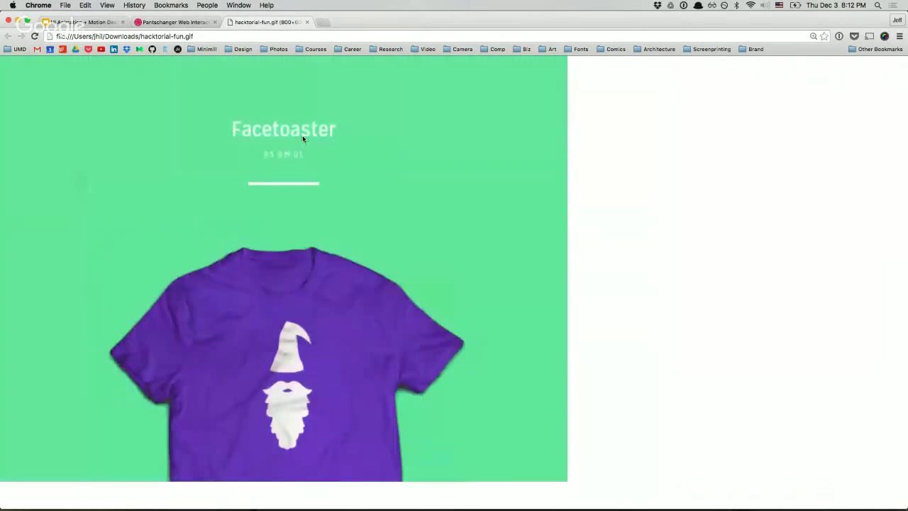
View the Unscan Branding shot on Dribbble and close it again
{"action": "key", "text": "super+1"}
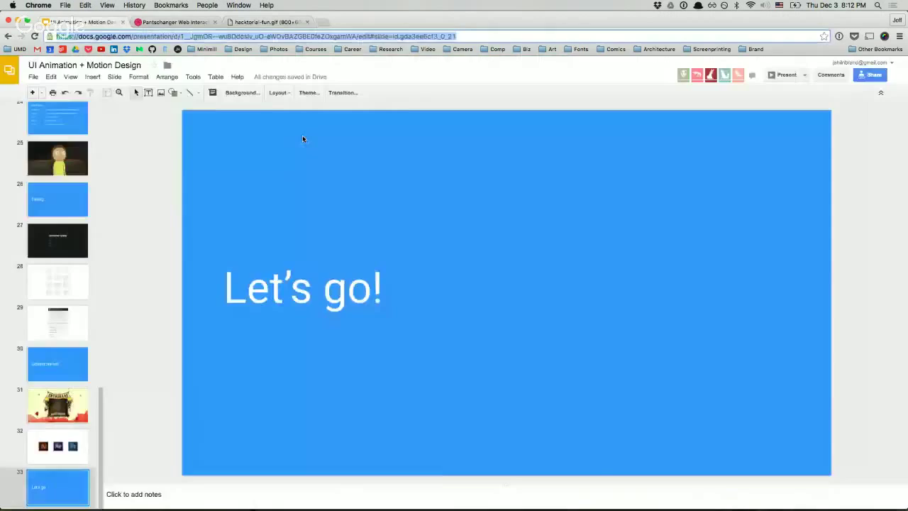
{"action": "key", "text": "super+2"}
{"action": "key", "text": "Escape"}
{"action": "left_click", "coordinate": [592, 186]}
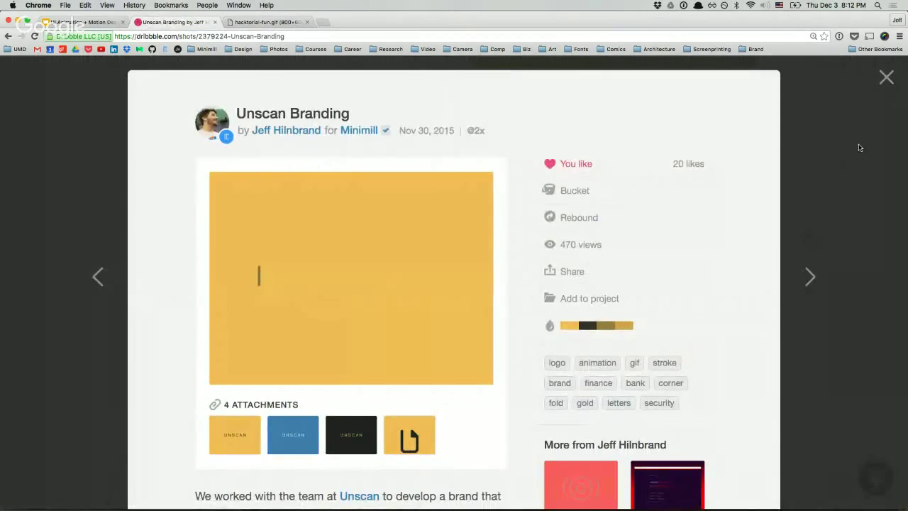
{"action": "key", "text": "Escape"}
Switch to After Effects and show the pantschanger-web-ae-dribbble composition's timeline instead of the render queue
{"action": "key", "text": "super+Tab"}
{"action": "key", "text": "super+Tab"}
{"action": "key", "text": "super+Tab"}
{"action": "key", "text": "super+Tab"}
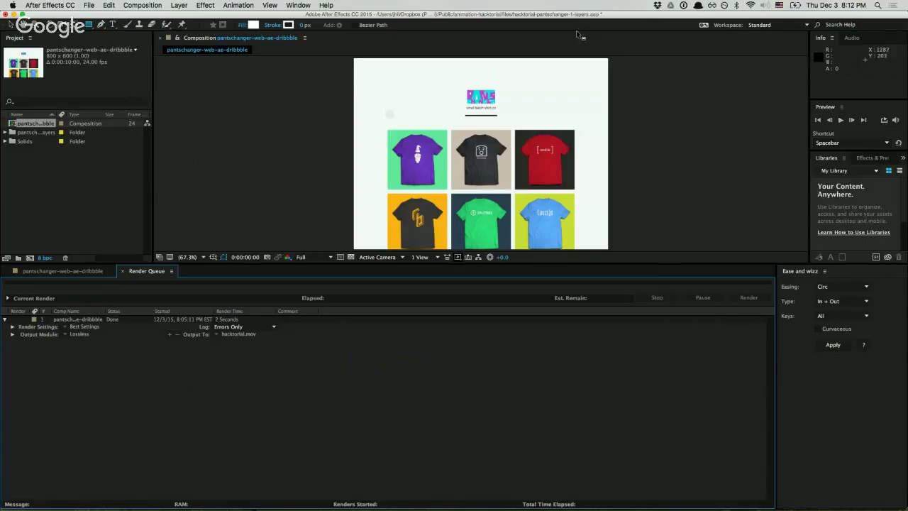
{"action": "left_click", "coordinate": [78, 272]}
{"action": "left_click", "coordinate": [377, 387]}
{"action": "left_click", "coordinate": [368, 381]}
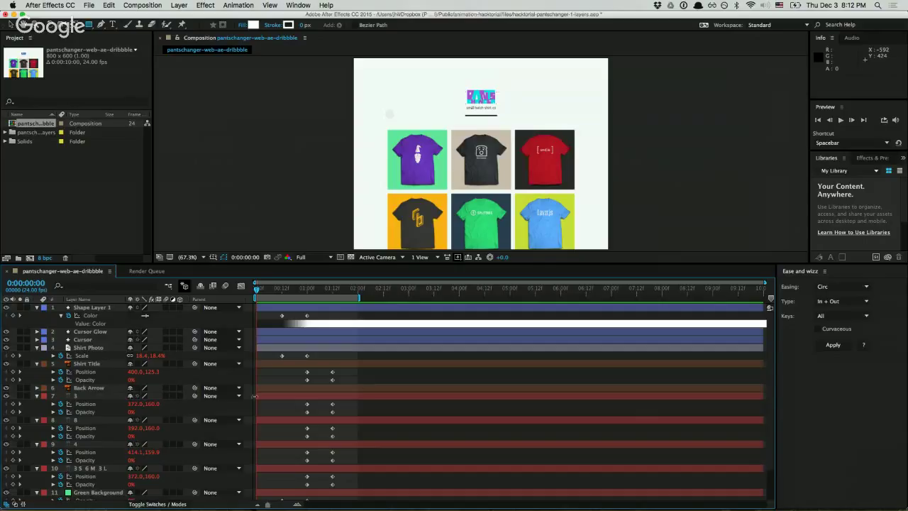
Delete all Position and Opacity keyframes from the four size and quantity text layers, 7 through 10
{"action": "left_click", "coordinate": [122, 349]}
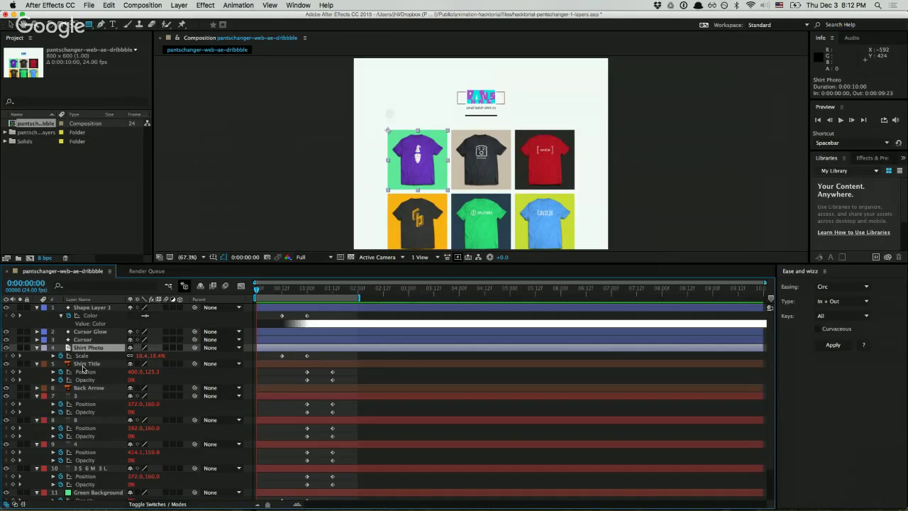
{"action": "left_click", "coordinate": [89, 331]}
{"action": "left_click", "coordinate": [87, 363]}
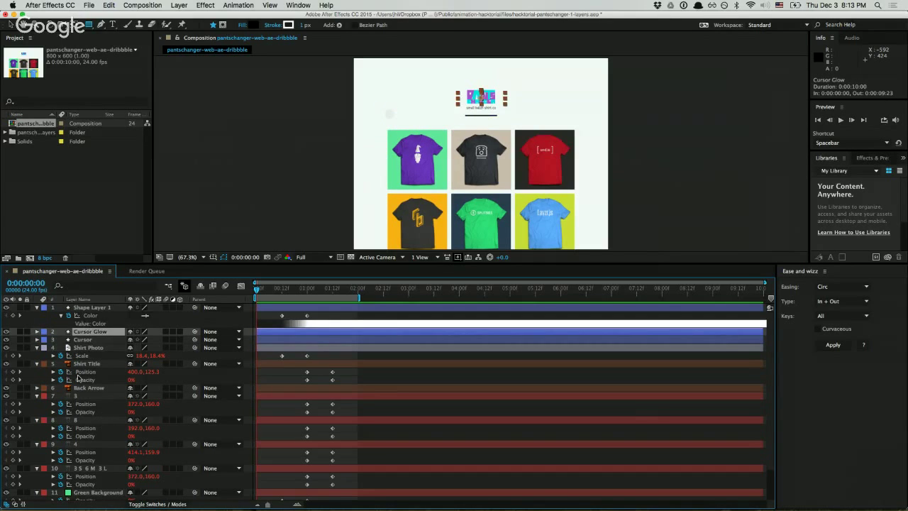
{"action": "left_click_drag", "start_coordinate": [294, 403], "coordinate": [361, 456]}
{"action": "key", "text": "Delete"}
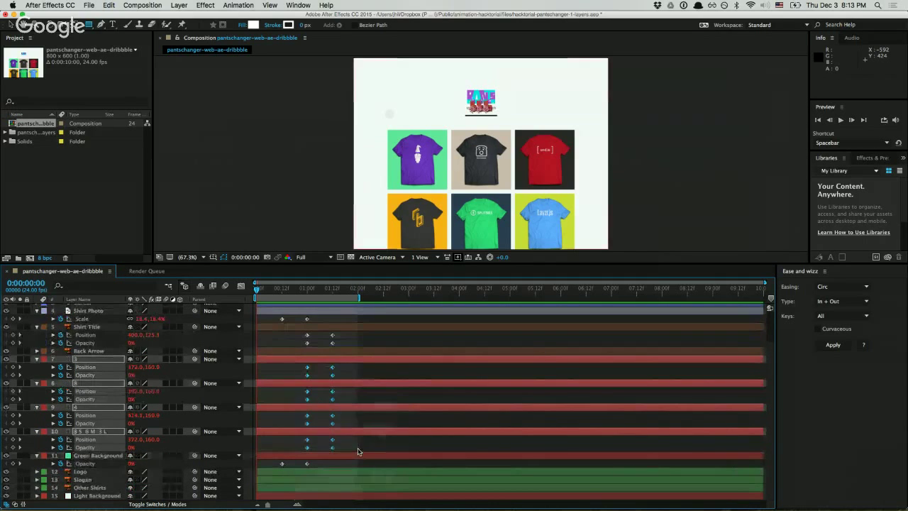
Copy both Opacity keyframes of the Shirt Title layer
{"action": "left_click", "coordinate": [97, 344]}
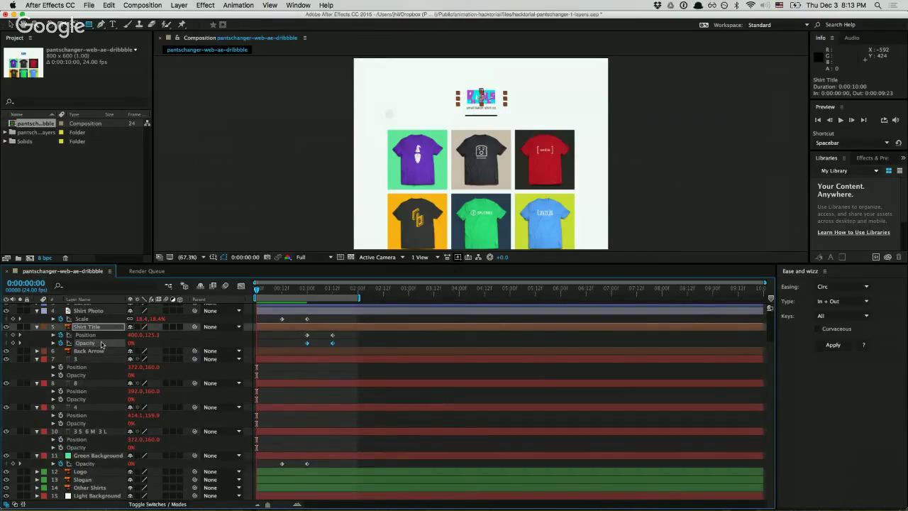
{"action": "left_click", "coordinate": [268, 345]}
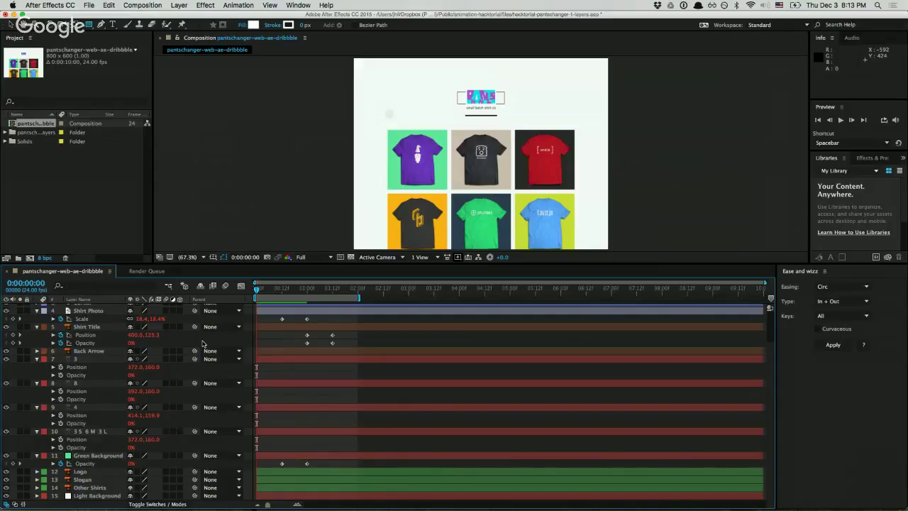
{"action": "left_click", "coordinate": [104, 342]}
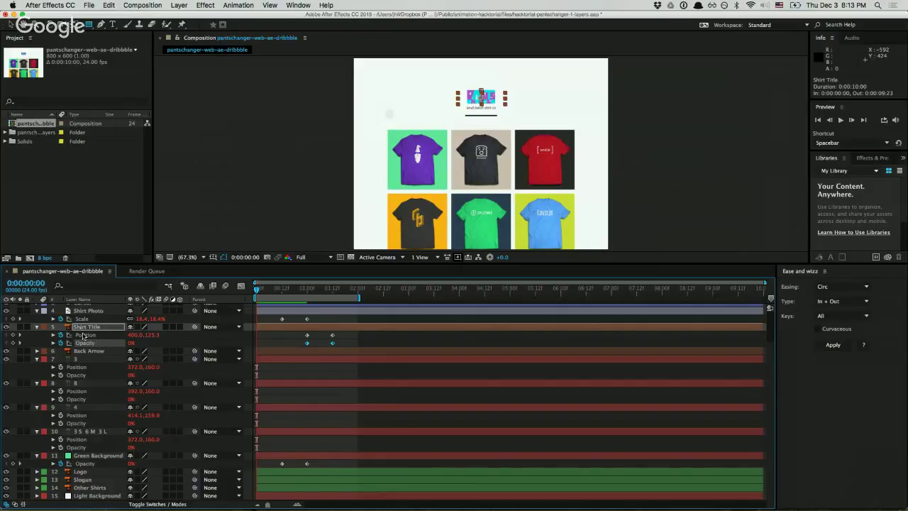
{"action": "left_click_drag", "start_coordinate": [293, 340], "coordinate": [368, 356]}
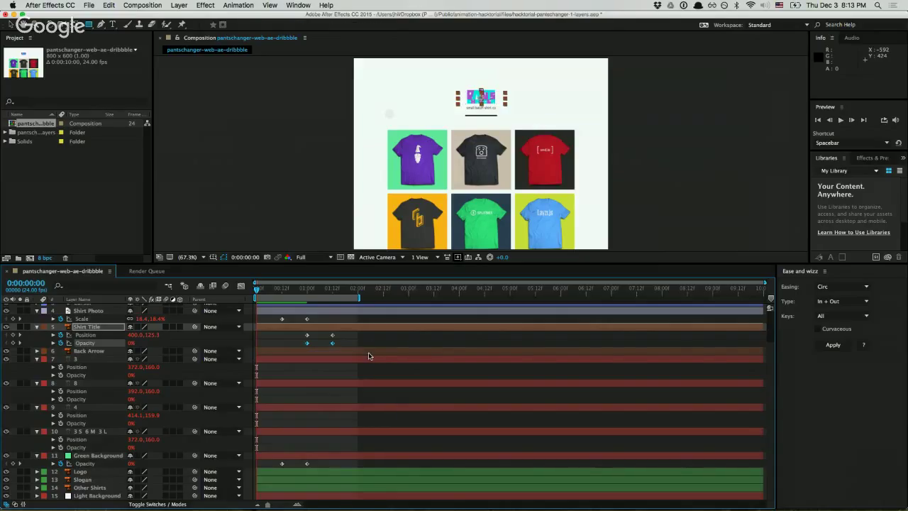
{"action": "key", "text": "ctrl+c"}
Paste the copied Opacity keyframes onto the four size and quantity text layers, 7 through 10, at 0:00:01:00
{"action": "left_click", "coordinate": [88, 359]}
{"action": "left_click", "coordinate": [95, 431], "text": "shift"}
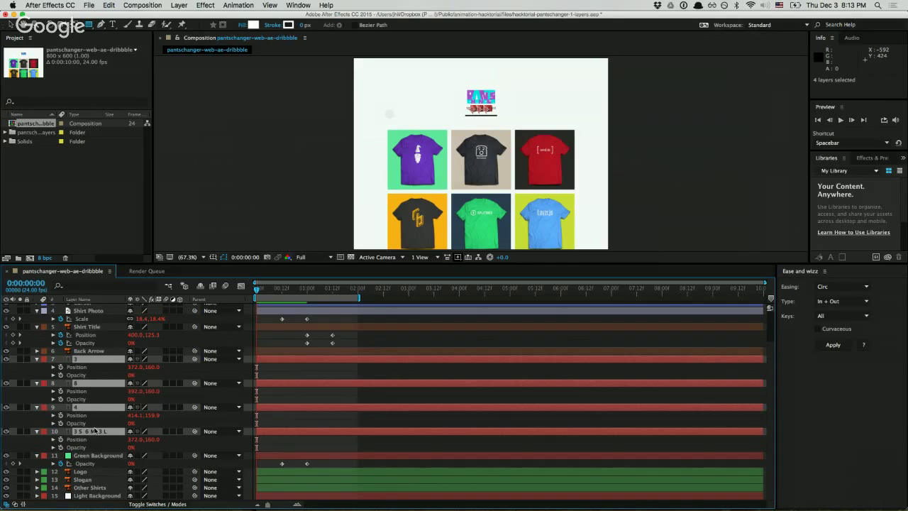
{"action": "left_click_drag", "start_coordinate": [284, 292], "coordinate": [306, 290]}
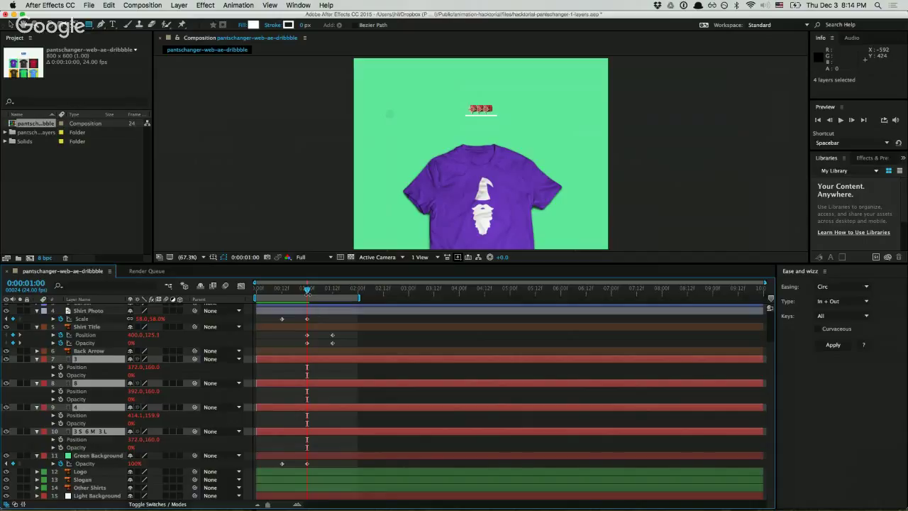
{"action": "key", "text": "cmd+v"}
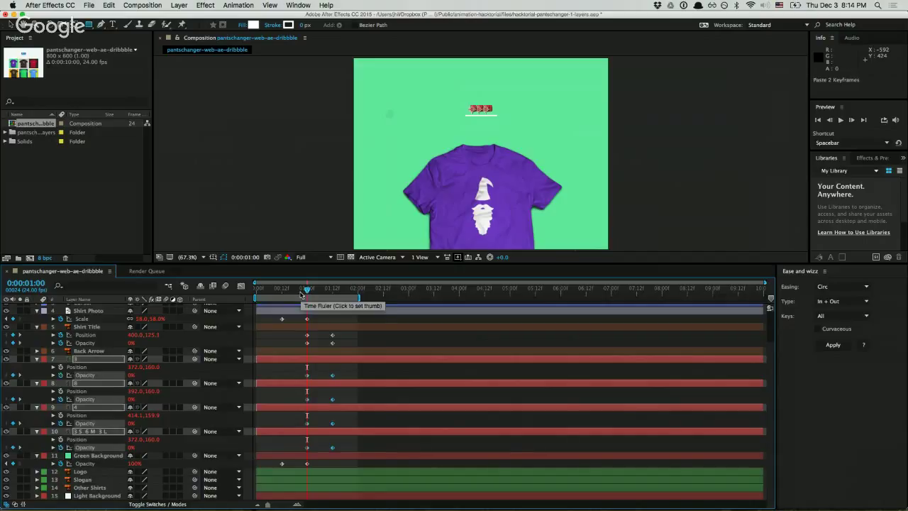
Scrub and play back the composition to check the animation of the size and quantity text, and deselect the layers
{"action": "left_click", "coordinate": [310, 289]}
{"action": "left_click_drag", "start_coordinate": [310, 289], "coordinate": [339, 291]}
{"action": "key", "text": "space"}
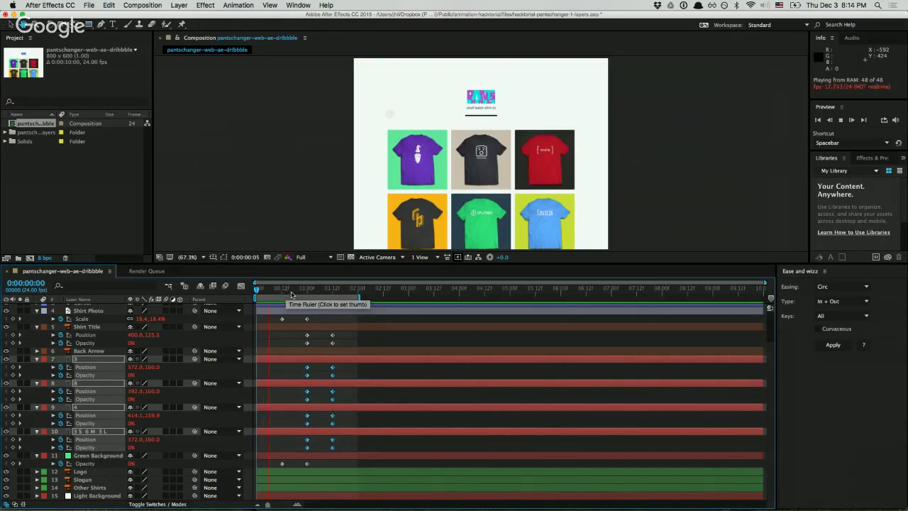
{"action": "left_click", "coordinate": [374, 341]}
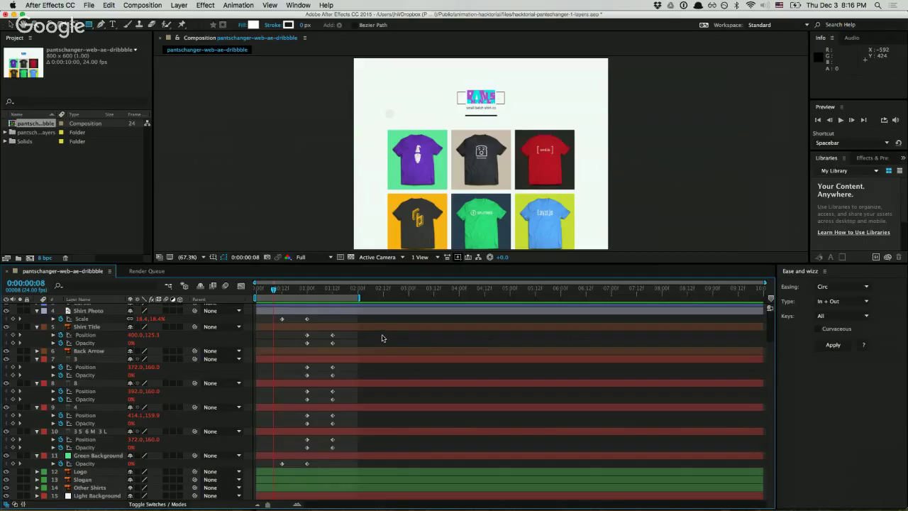
Switch to Finder and show the contents of the Minimill folder in a full-size window
{"action": "left_click", "coordinate": [287, 496]}
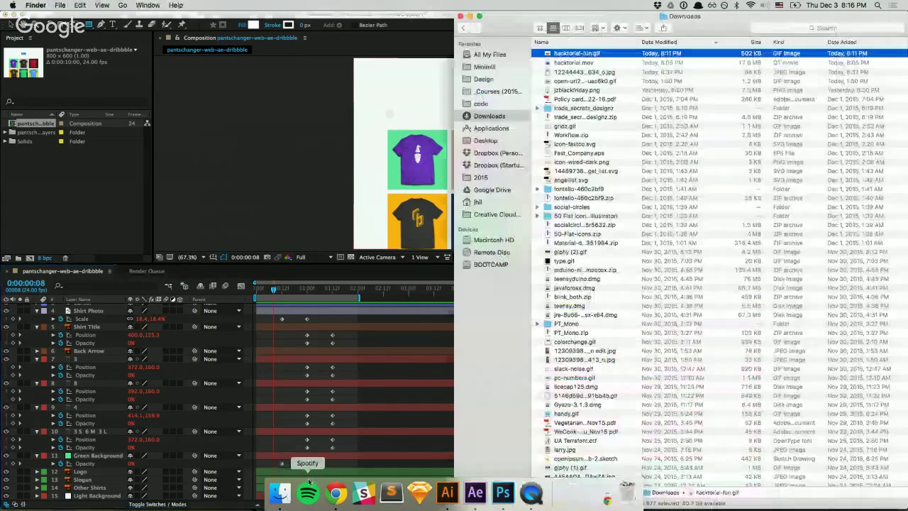
{"action": "left_click", "coordinate": [581, 117]}
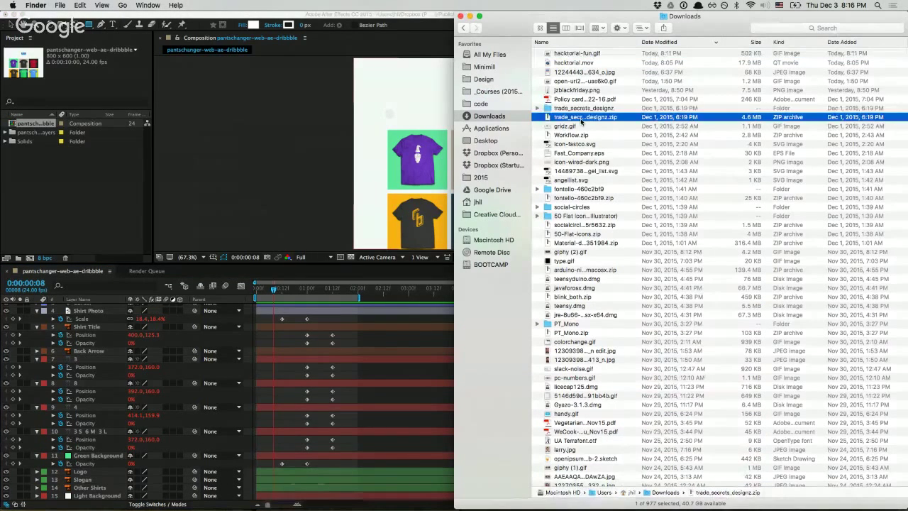
{"action": "key", "text": "super+alt+f"}
{"action": "left_click", "coordinate": [31, 67]}
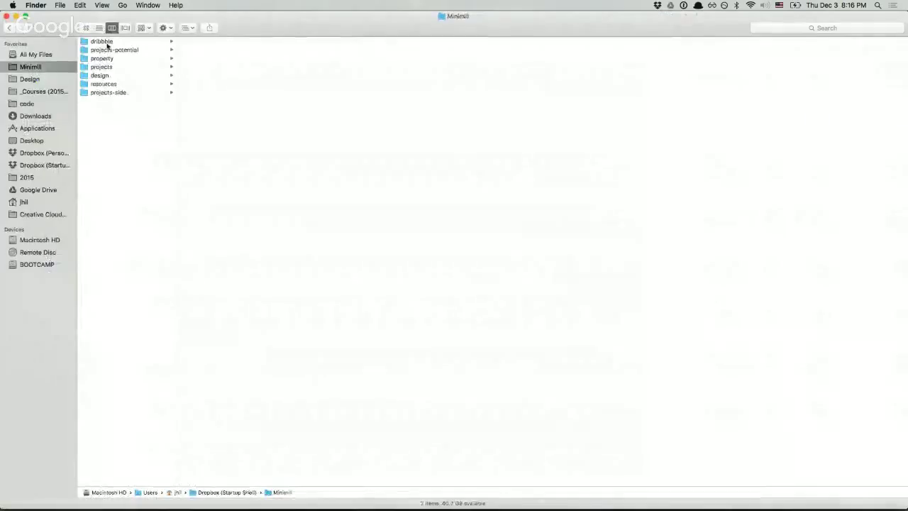
Browse the Minimill subfolders and open projects/upchannel/animation to list its files
{"action": "left_click", "coordinate": [103, 42]}
{"action": "key", "text": "Down"}
{"action": "key", "text": "Down"}
{"action": "key", "text": "Down"}
{"action": "key", "text": "Down"}
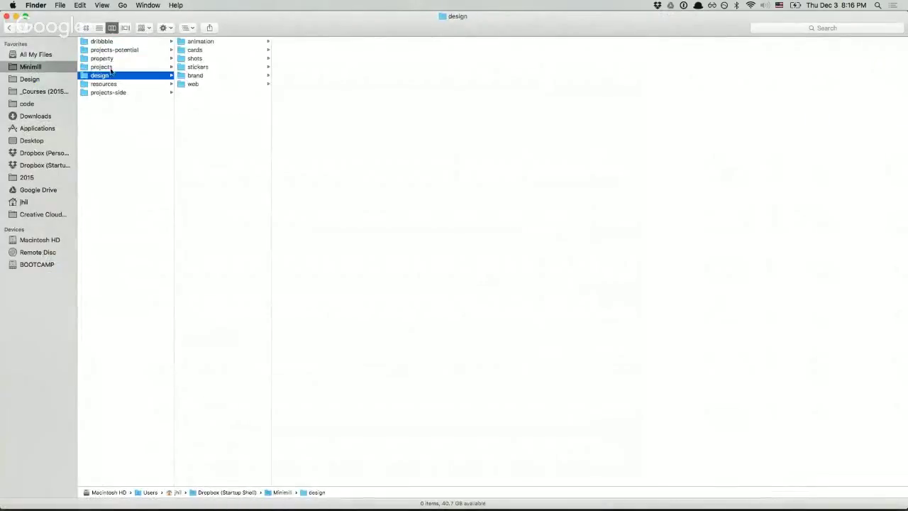
{"action": "left_click", "coordinate": [112, 68]}
{"action": "left_click", "coordinate": [202, 75]}
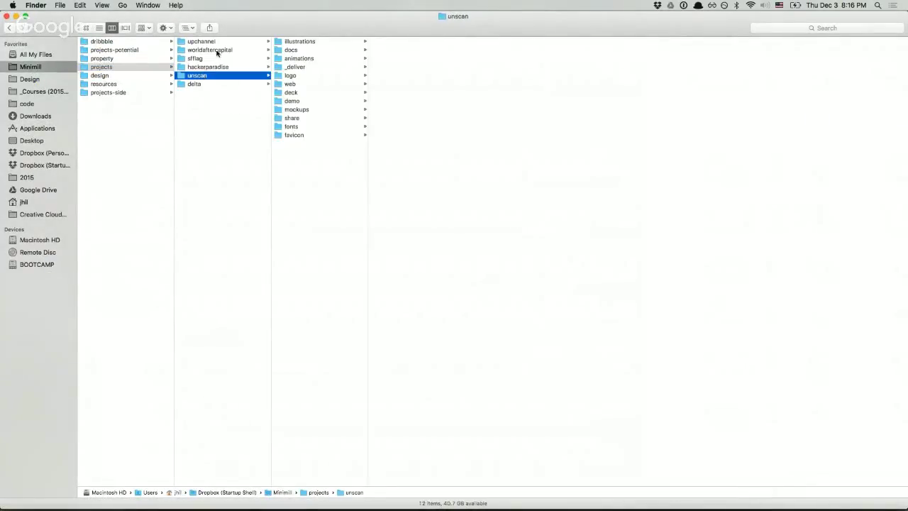
{"action": "left_click", "coordinate": [211, 41]}
{"action": "left_click", "coordinate": [326, 59]}
{"action": "left_click", "coordinate": [324, 67]}
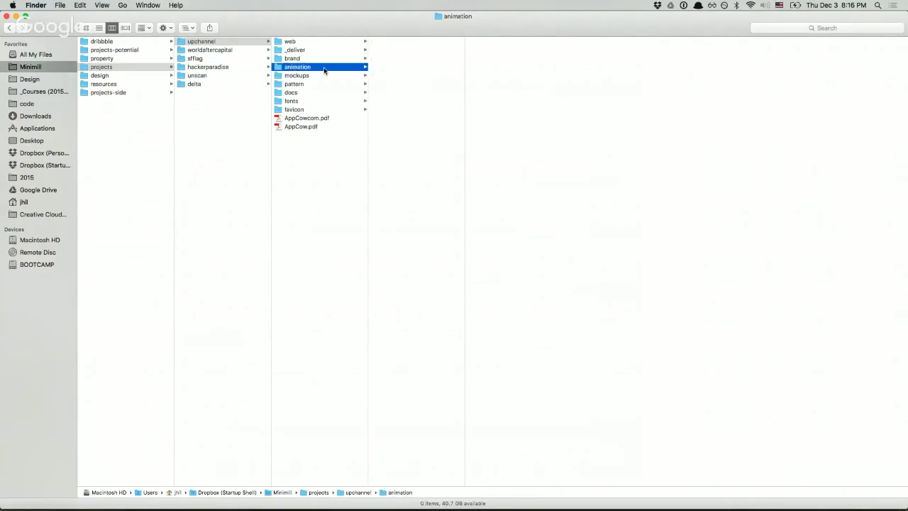
{"action": "key", "text": "Right"}
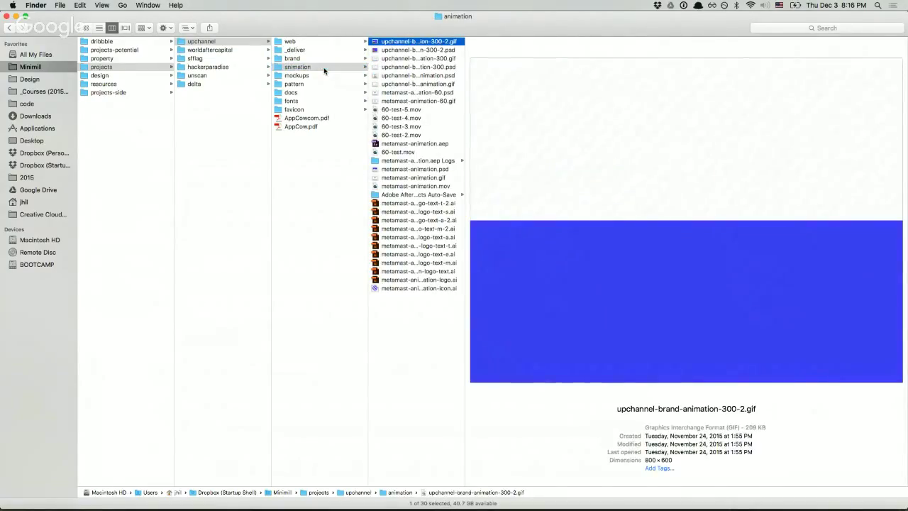
Open metamast-animation.aep in After Effects, discarding the changes to the pantschanger project and dismissing the missing-file warning
{"action": "double_click", "coordinate": [448, 146]}
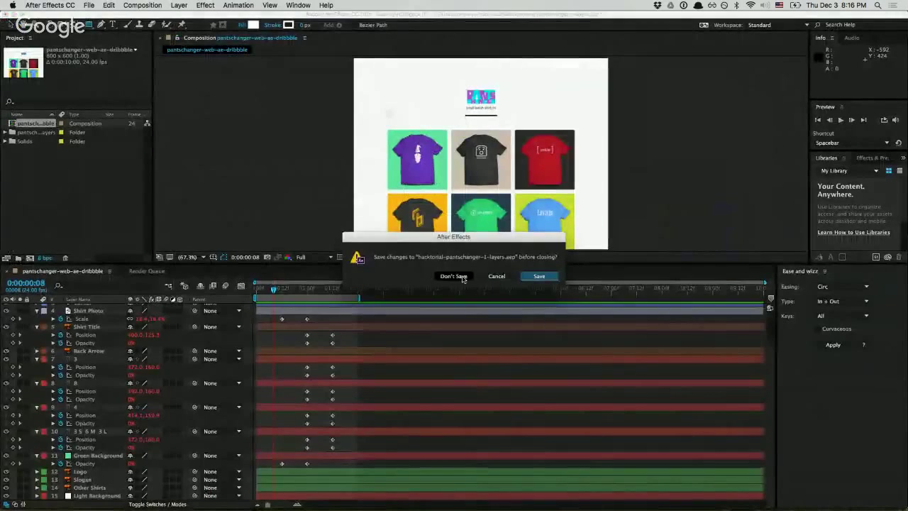
{"action": "left_click", "coordinate": [454, 277]}
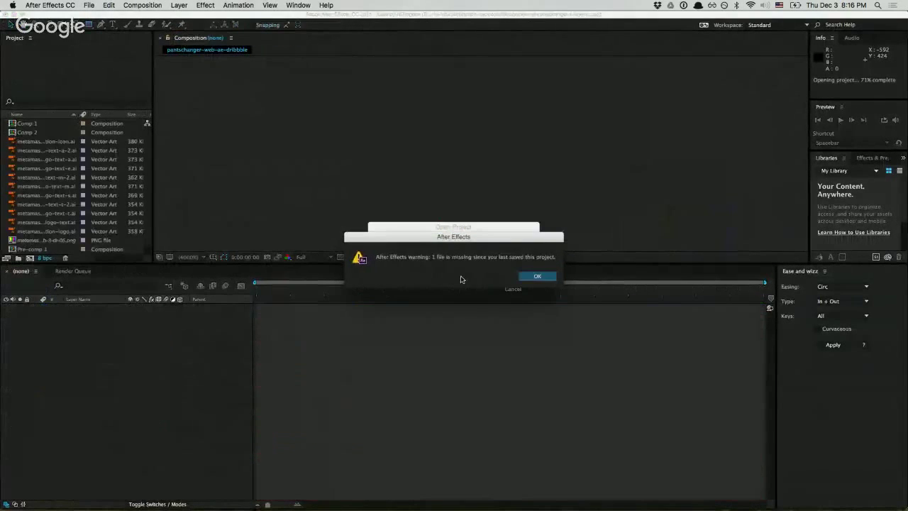
{"action": "left_click", "coordinate": [529, 275]}
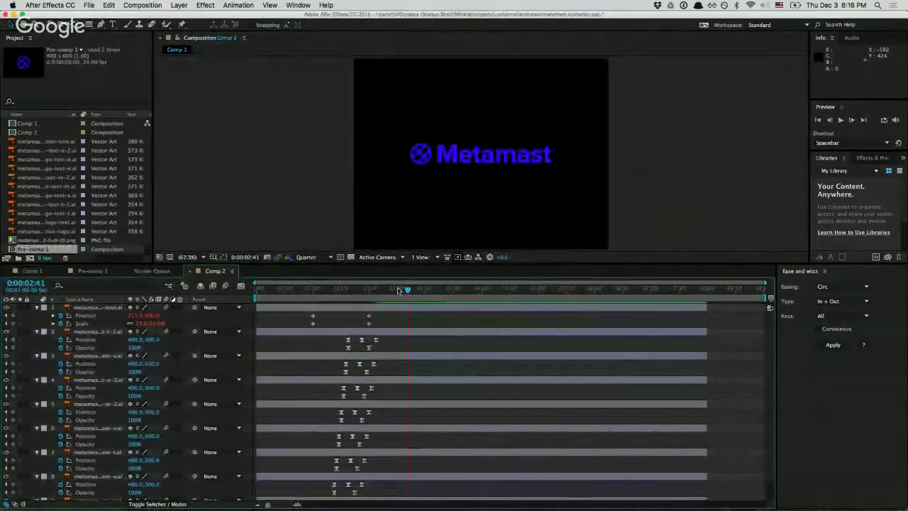
Examine the metamast project by scrubbing Comp 2 and Comp 1 and viewing Pre-comp 1 and the render queue
{"action": "left_click_drag", "start_coordinate": [399, 290], "coordinate": [305, 289]}
{"action": "left_click", "coordinate": [91, 271]}
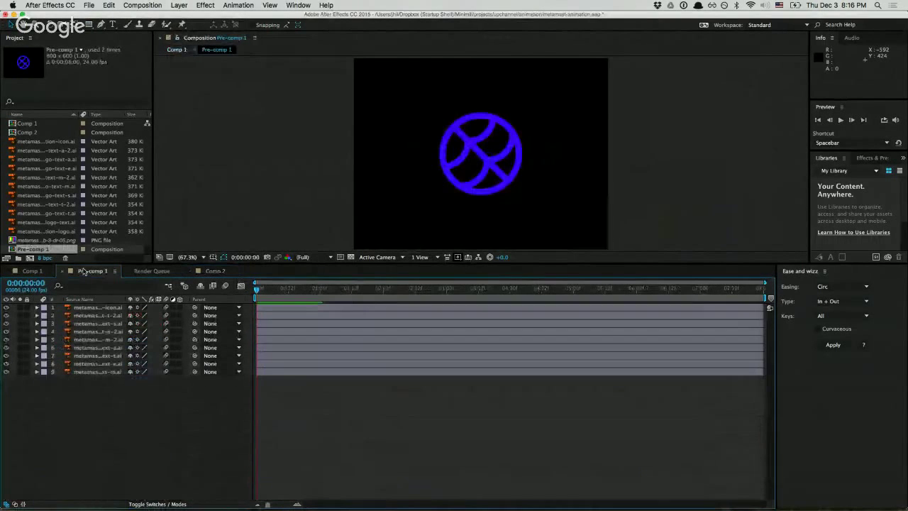
{"action": "left_click", "coordinate": [151, 273]}
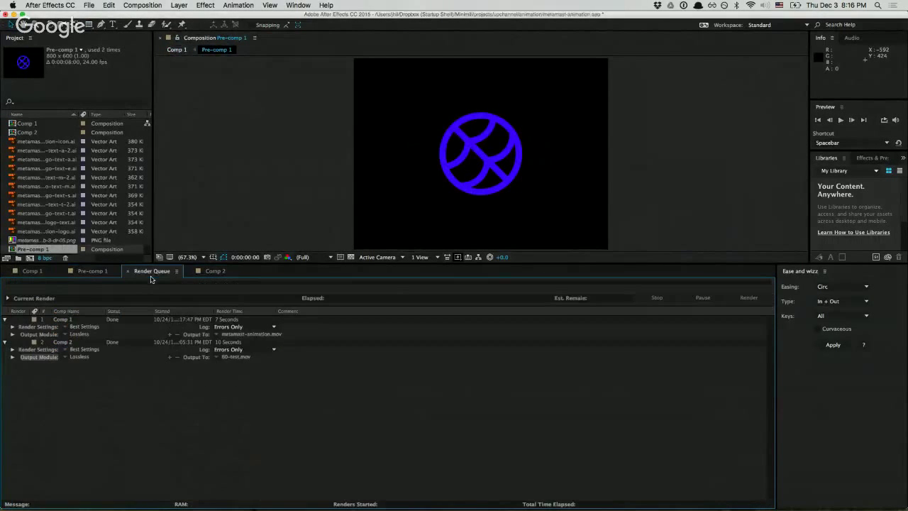
{"action": "left_click", "coordinate": [41, 273]}
{"action": "left_click_drag", "start_coordinate": [260, 294], "coordinate": [523, 310]}
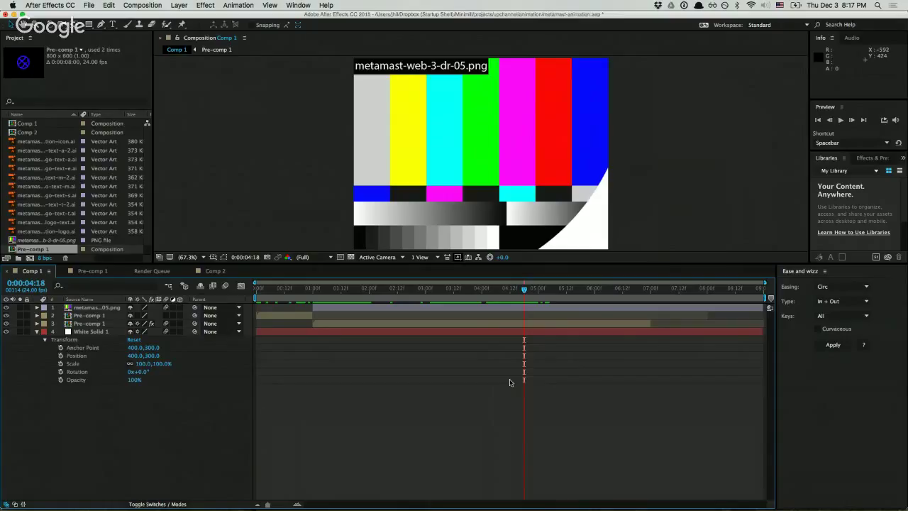
Quit After Effects without saving metamast-animation.aep and show hacktorial-fun.gif in Chrome
{"action": "key", "text": "super+q"}
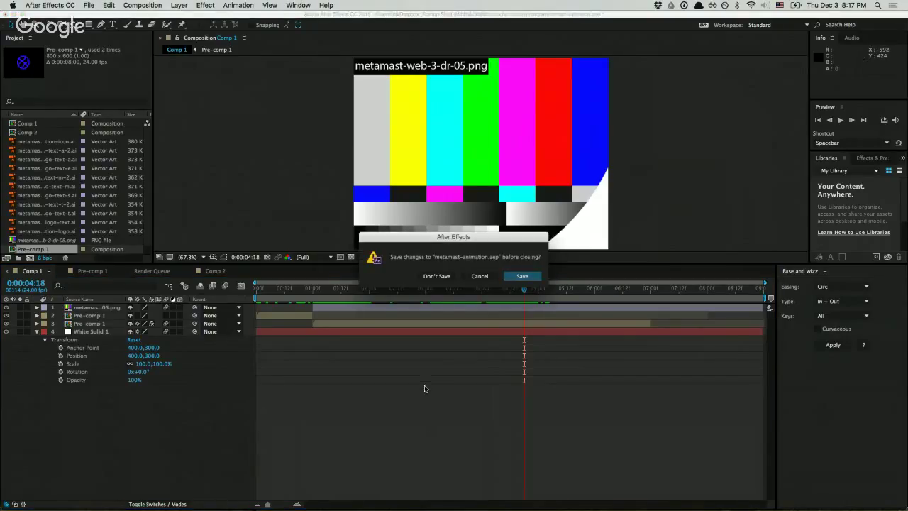
{"action": "left_click", "coordinate": [439, 276]}
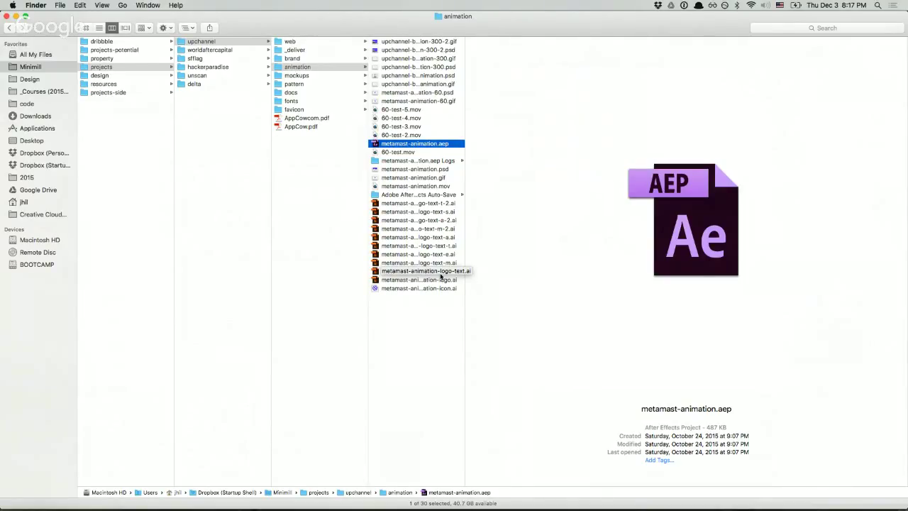
{"action": "left_click", "coordinate": [390, 342]}
{"action": "key", "text": "super+Tab"}
{"action": "key", "text": "ctrl+Tab"}
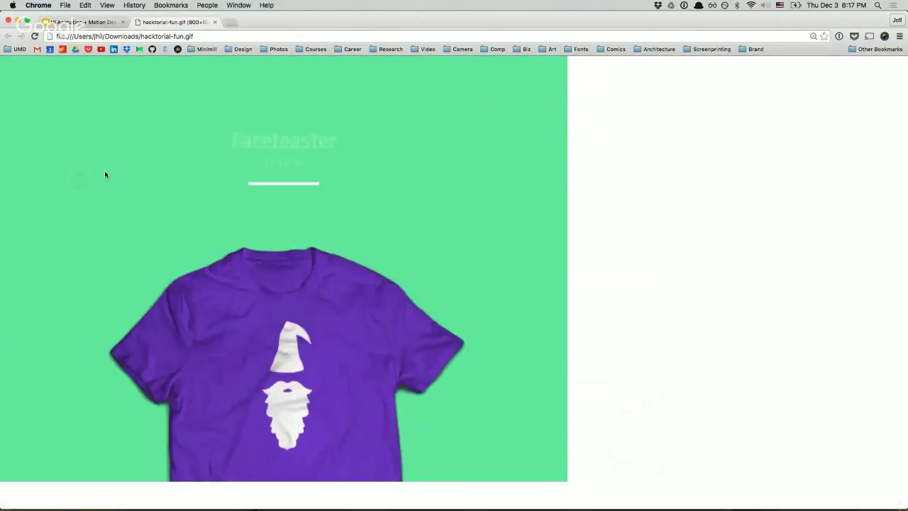
{"action": "key", "text": "super+Tab"}
{"action": "key", "text": "super+Tab"}
{"action": "key", "text": "super+Tab"}
{"action": "key", "text": "super+Tab"}
{"action": "key", "text": "alt+space"}
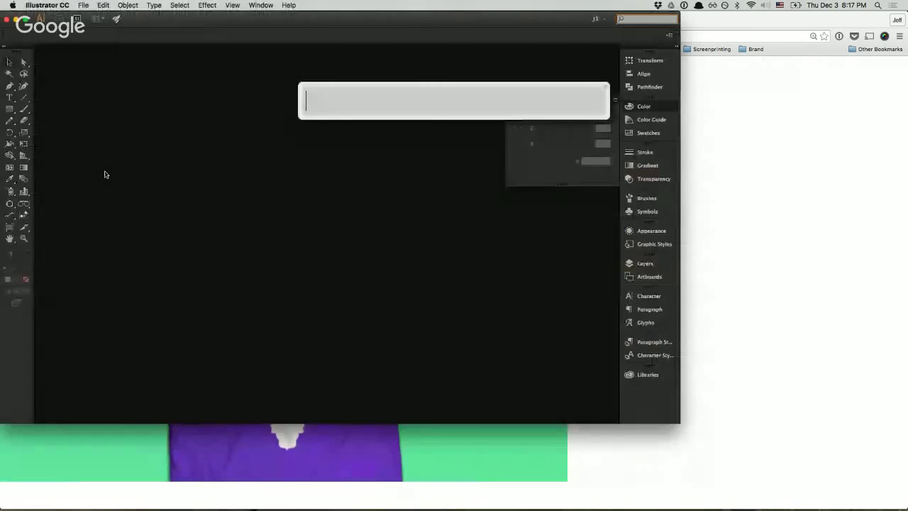
{"action": "type", "text": "after"}
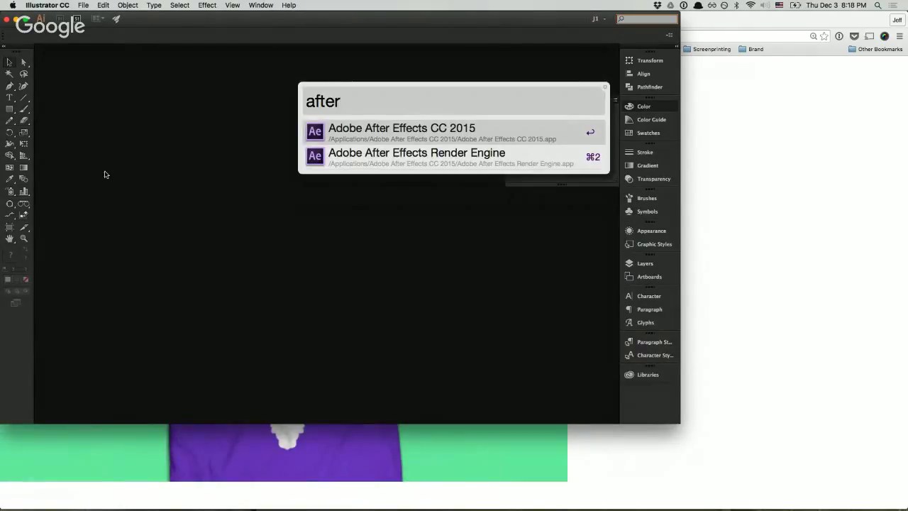
{"action": "key", "text": "Escape"}
{"action": "key", "text": "super+Tab"}
{"action": "key", "text": "super+Tab"}
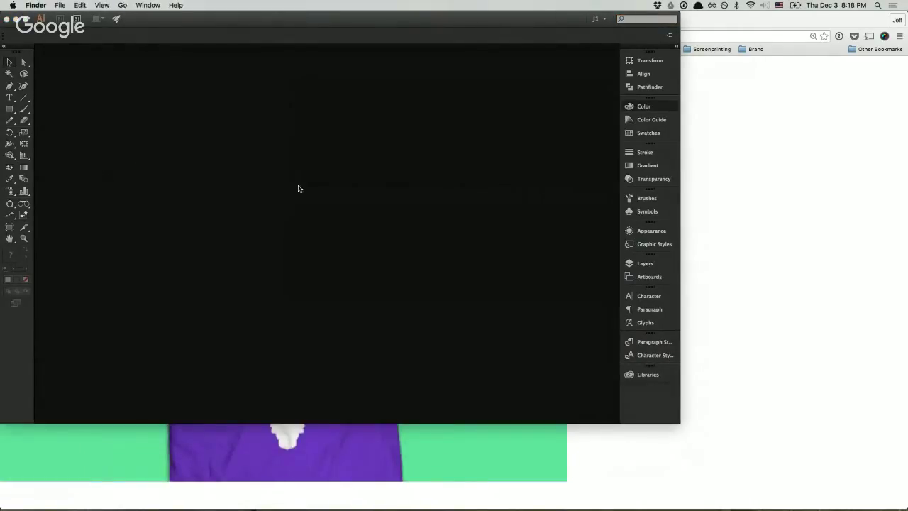
Switch to Finder and open the Public/animation-hacktorial/files folder in Dropbox (Personal)
{"action": "mouse_move", "coordinate": [243, 502]}
{"action": "left_click", "coordinate": [278, 492]}
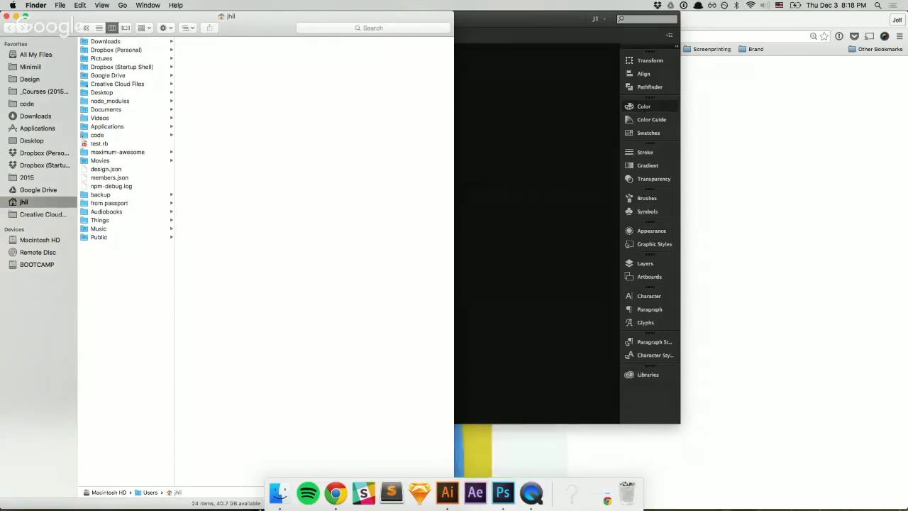
{"action": "left_click", "coordinate": [60, 92]}
{"action": "left_click", "coordinate": [41, 166]}
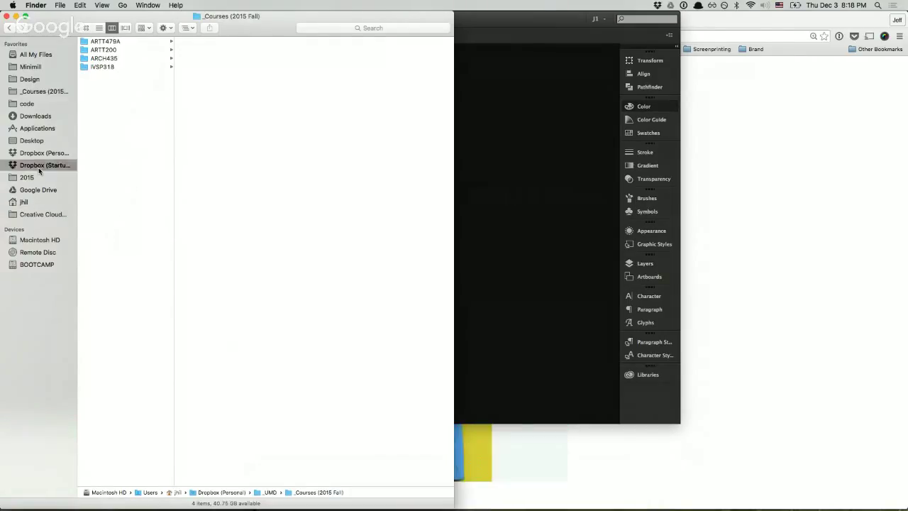
{"action": "left_click", "coordinate": [41, 153]}
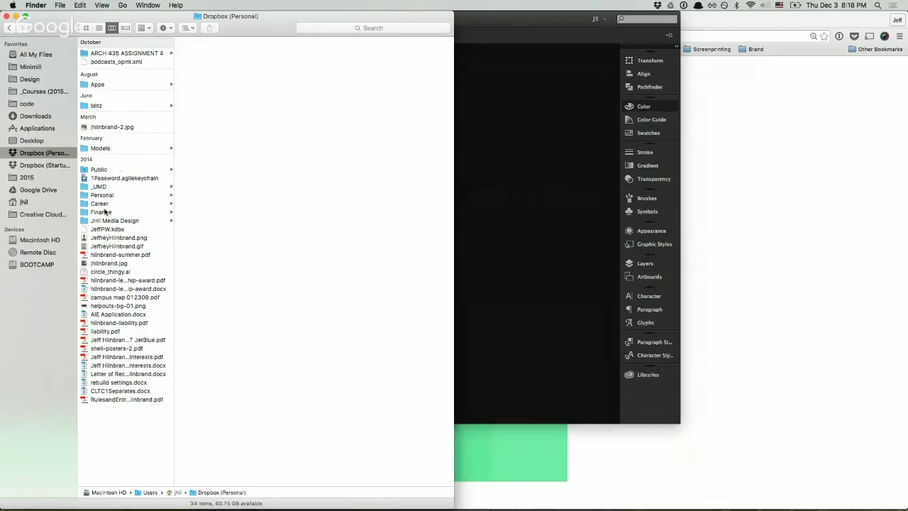
{"action": "left_click", "coordinate": [105, 170]}
{"action": "key", "text": "Right"}
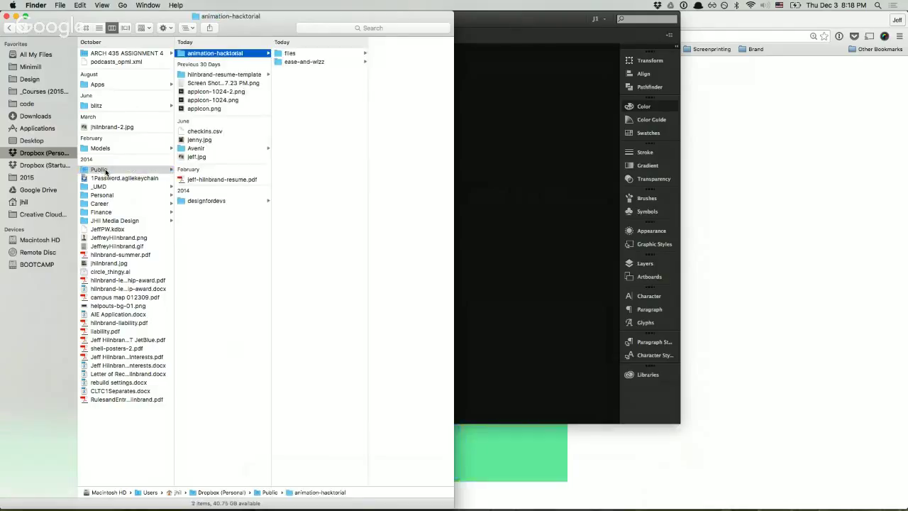
{"action": "key", "text": "Right"}
{"action": "key", "text": "Right"}
Open the project file hacktorial-pantschanger-4-complete.aep from the files folder
{"action": "key", "text": "Down"}
{"action": "key", "text": "Down"}
{"action": "key", "text": "Down"}
{"action": "key", "text": "Down"}
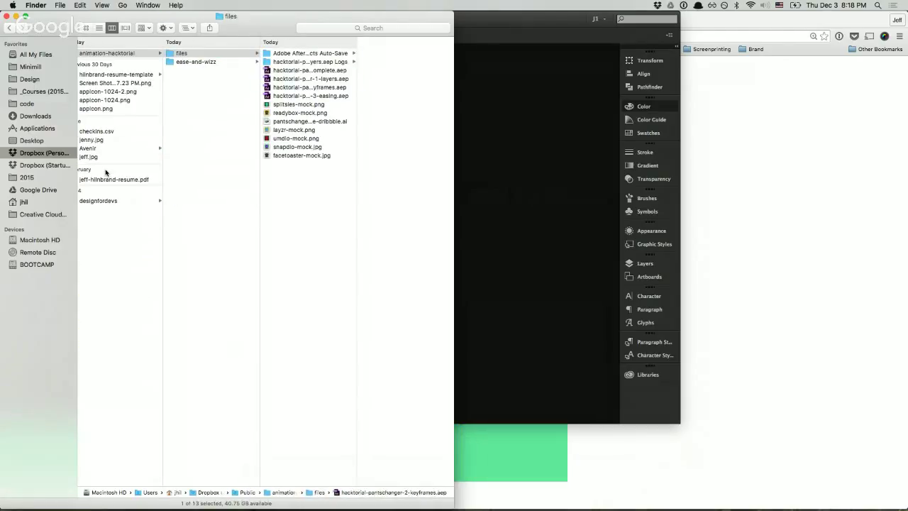
{"action": "key", "text": "Up"}
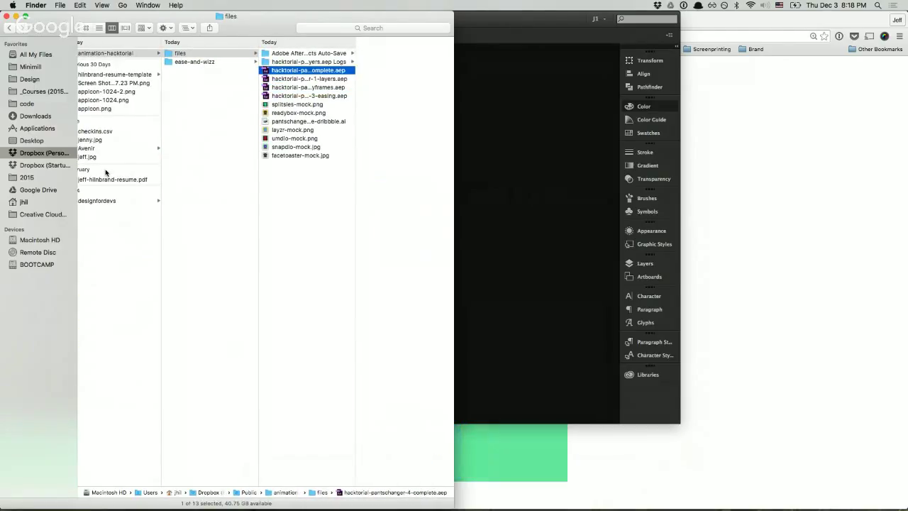
{"action": "key", "text": "cmd+o"}
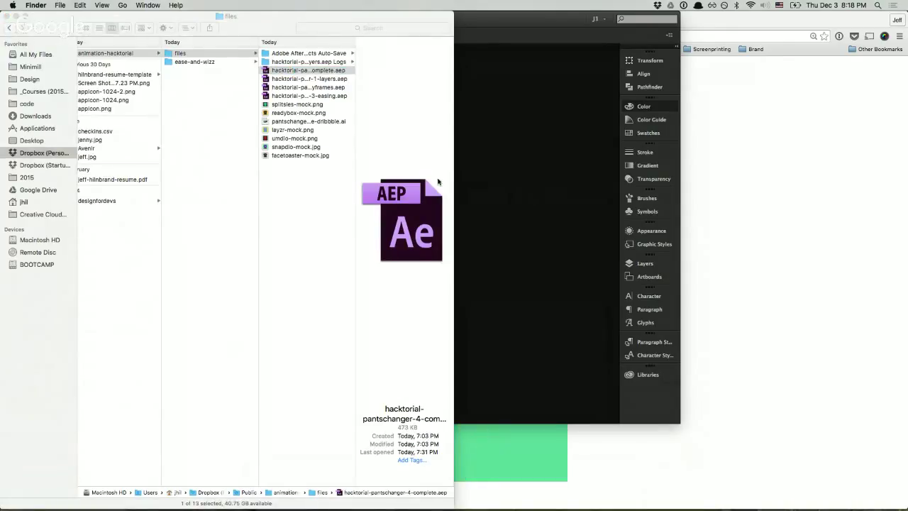
Quit Illustrator and close the hacktorial-fun.gif tab in Chrome to return to the UI Animation + Motion Design slides
{"action": "left_click", "coordinate": [554, 225]}
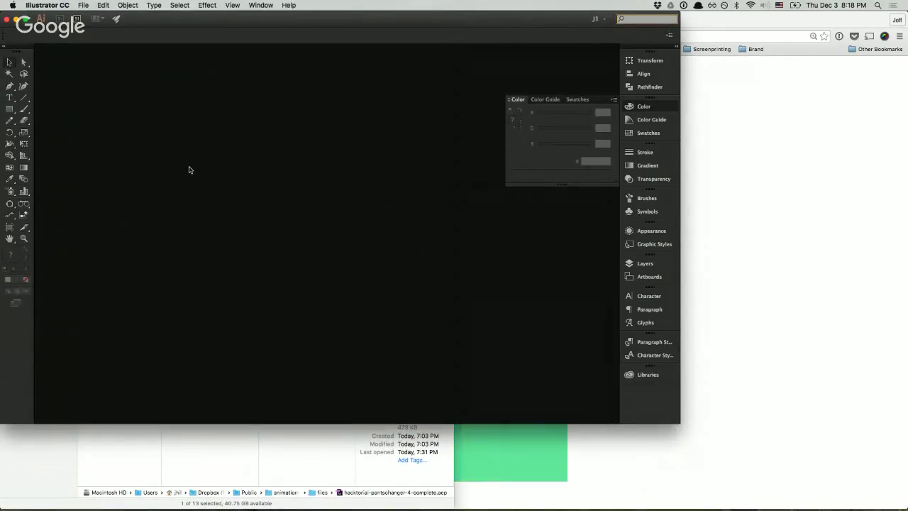
{"action": "key", "text": "super+q"}
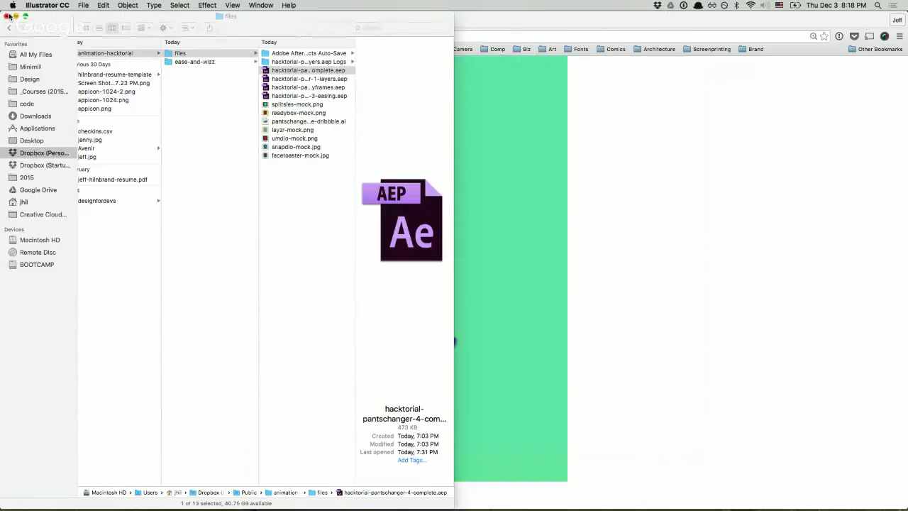
{"action": "left_click", "coordinate": [560, 263]}
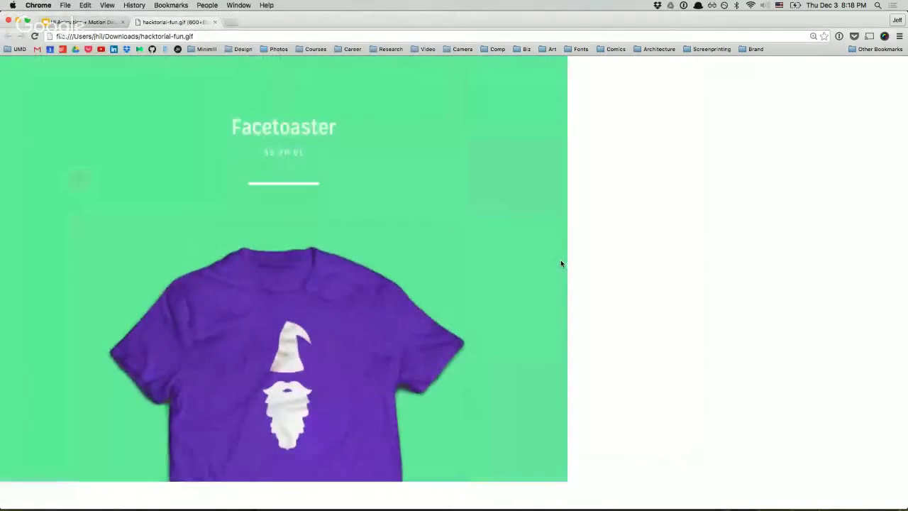
{"action": "key", "text": "super+w"}
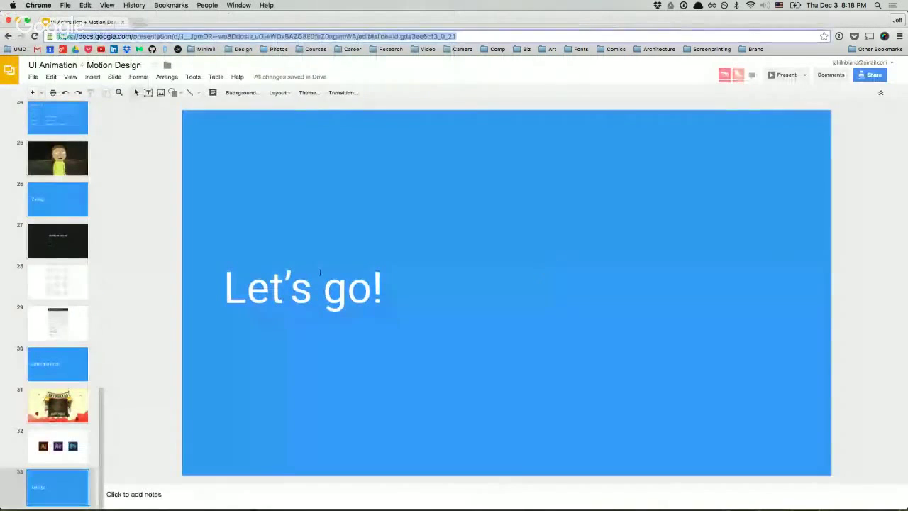
Switch to After Effects and scrub the pantschanger-web-ae-dribbble composition from the start to 0:00:02:01 to review the opening transition
{"action": "left_click", "coordinate": [243, 218]}
{"action": "key", "text": "super+Tab"}
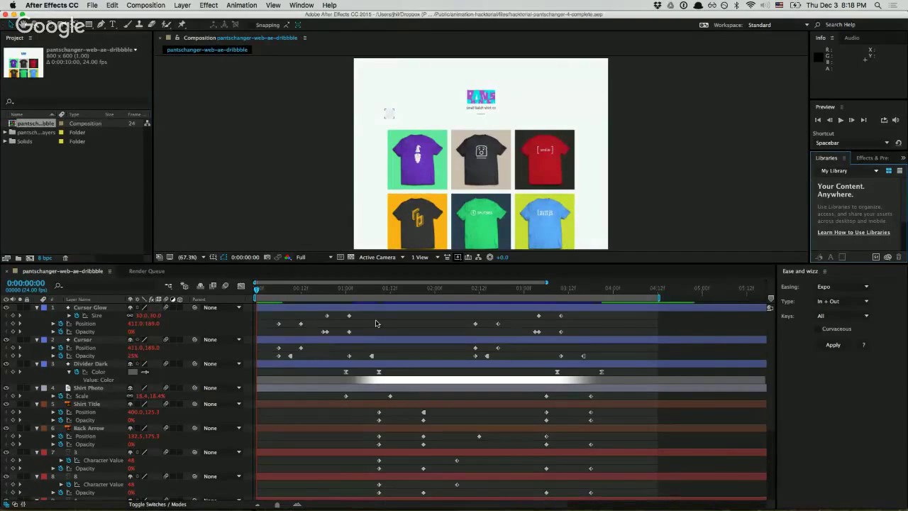
{"action": "scroll", "coordinate": [376, 324], "scroll_direction": "down", "scroll_amount": 5}
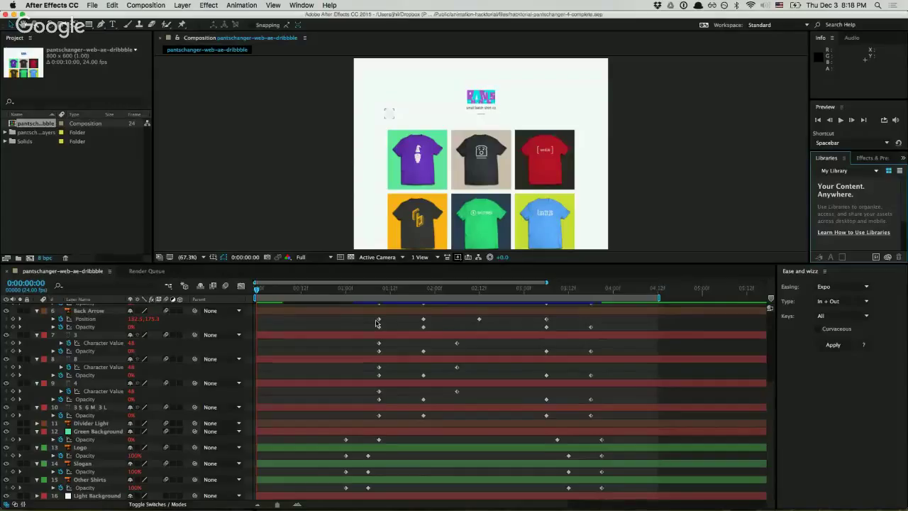
{"action": "scroll", "coordinate": [376, 323], "scroll_direction": "up", "scroll_amount": 5}
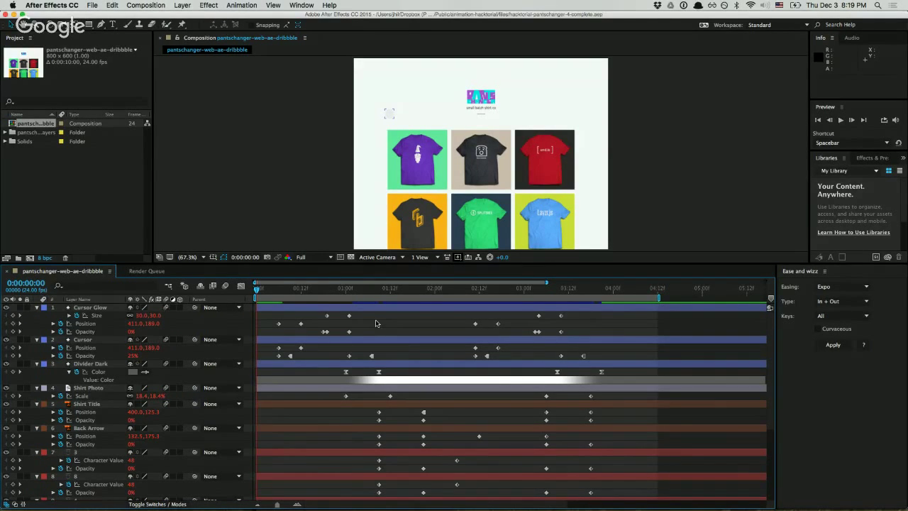
{"action": "left_click_drag", "start_coordinate": [258, 290], "coordinate": [300, 317]}
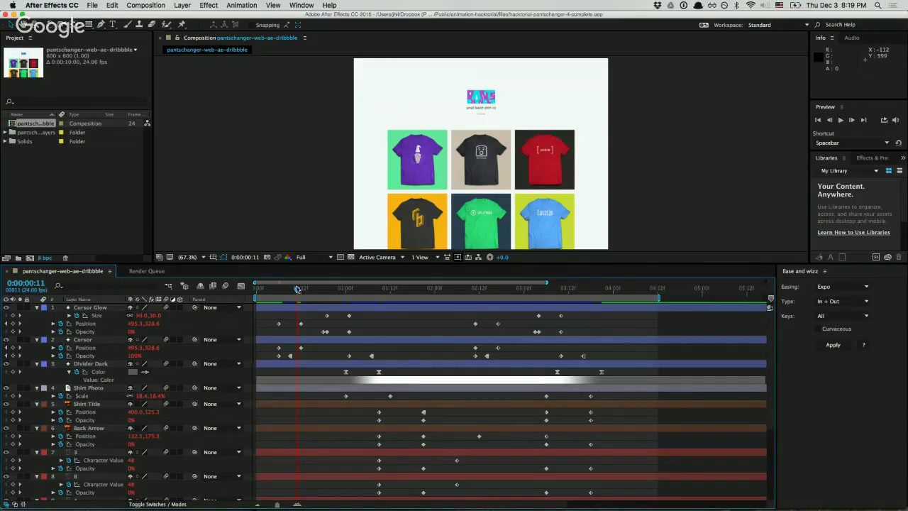
{"action": "left_click_drag", "start_coordinate": [296, 287], "coordinate": [438, 425]}
{"action": "left_click", "coordinate": [429, 414]}
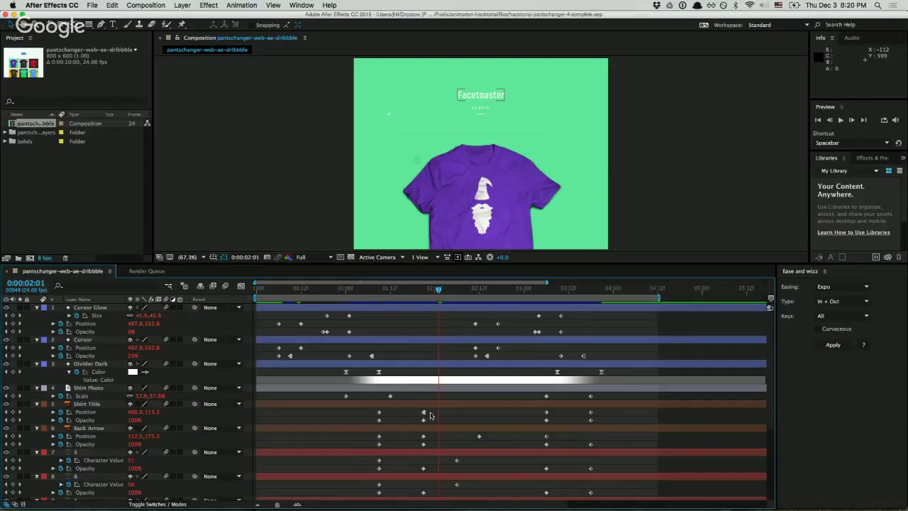
Examine the Cursor Glow and Cursor layers while scrubbing the timeline from 0:00:00:06 through 0:00:00:22 to 0:00:02:09
{"action": "left_click", "coordinate": [94, 309]}
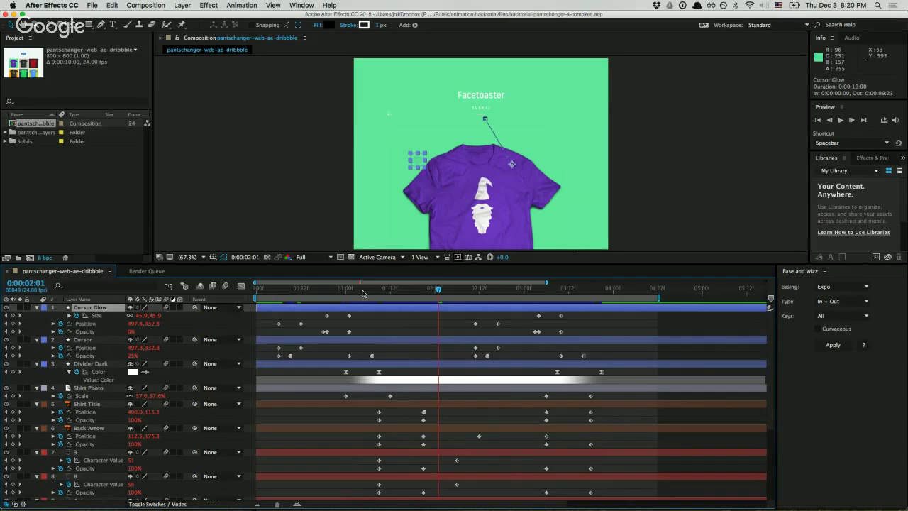
{"action": "left_click", "coordinate": [81, 340]}
{"action": "left_click", "coordinate": [80, 310]}
{"action": "left_click", "coordinate": [279, 286]}
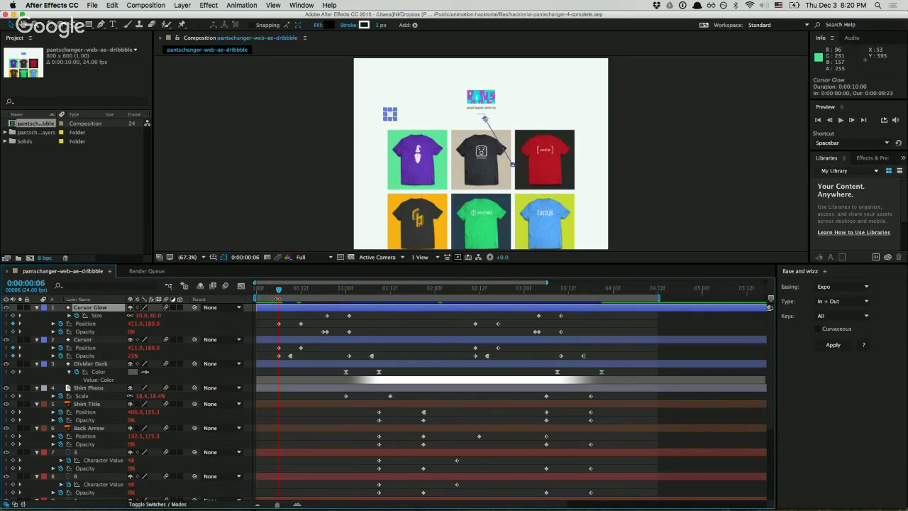
{"action": "left_click", "coordinate": [260, 332]}
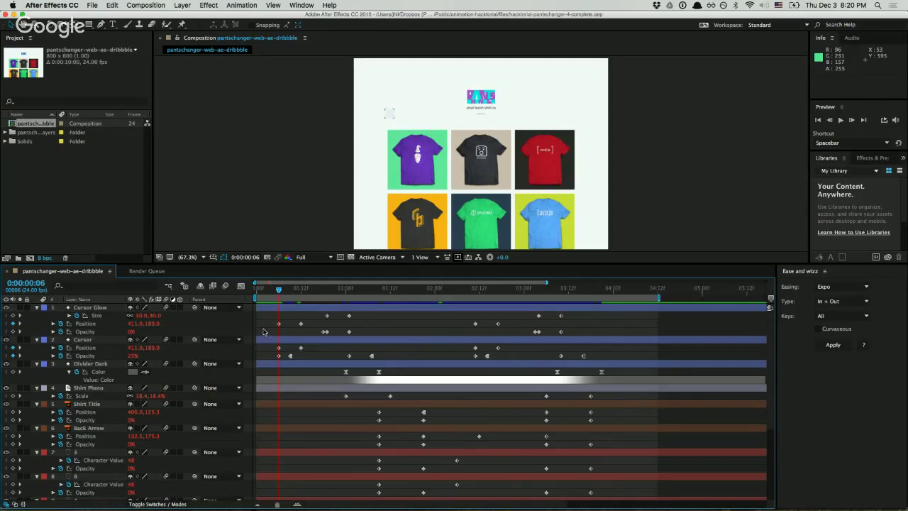
{"action": "left_click", "coordinate": [279, 282]}
{"action": "left_click_drag", "start_coordinate": [279, 294], "coordinate": [338, 302]}
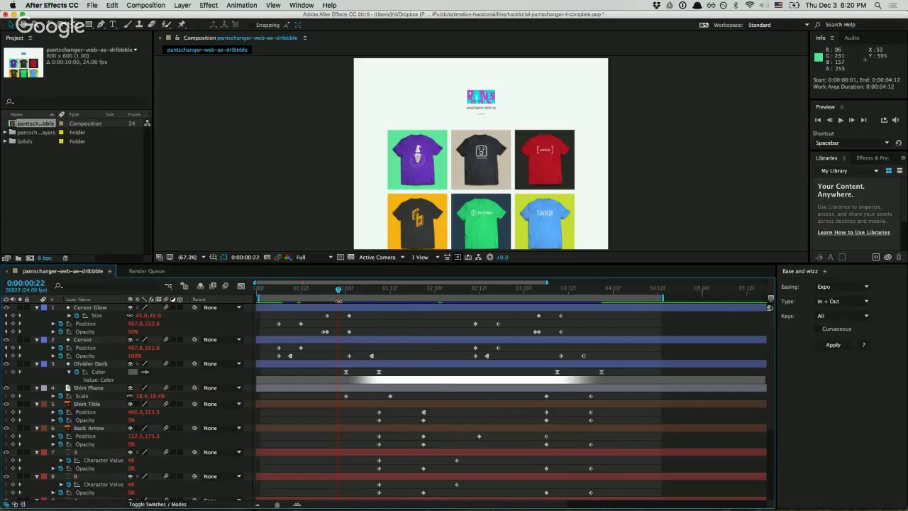
{"action": "left_click_drag", "start_coordinate": [322, 291], "coordinate": [469, 302]}
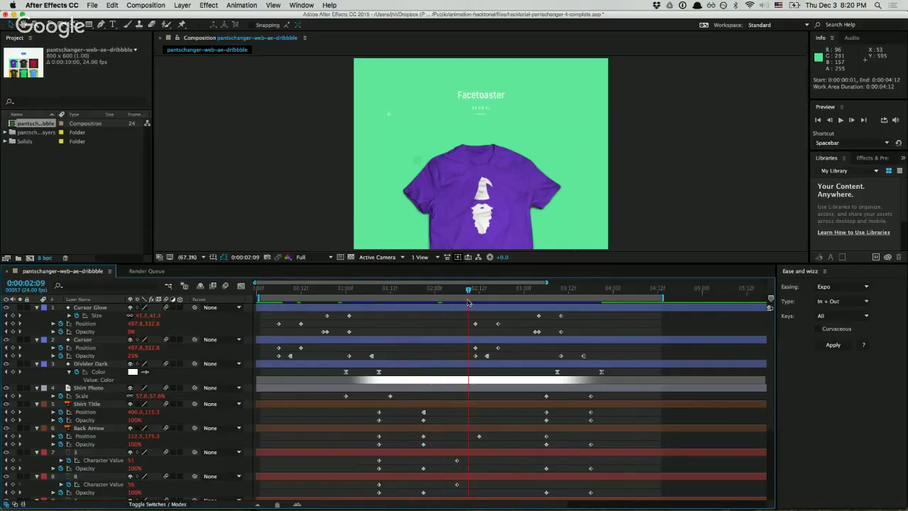
Preview the animation with the composition view maximized, restore the normal layout and stop playback
{"action": "key", "text": "grave"}
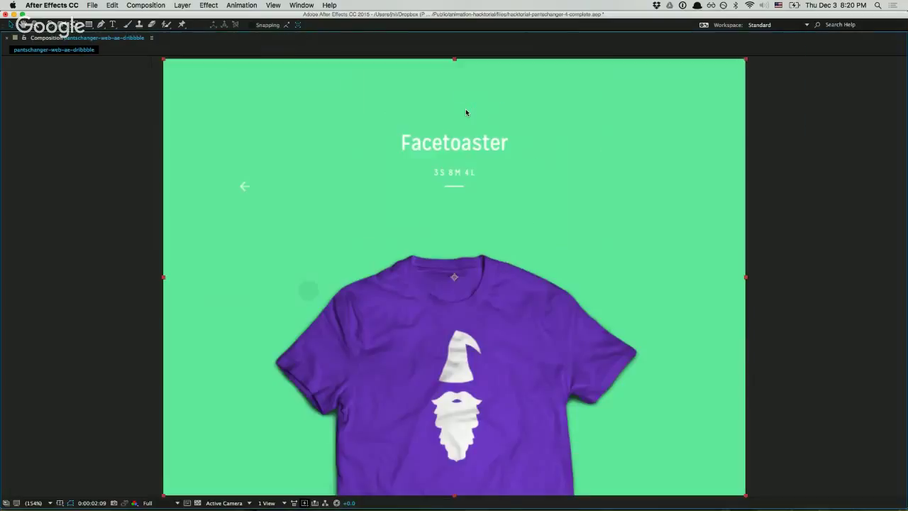
{"action": "key", "text": "space"}
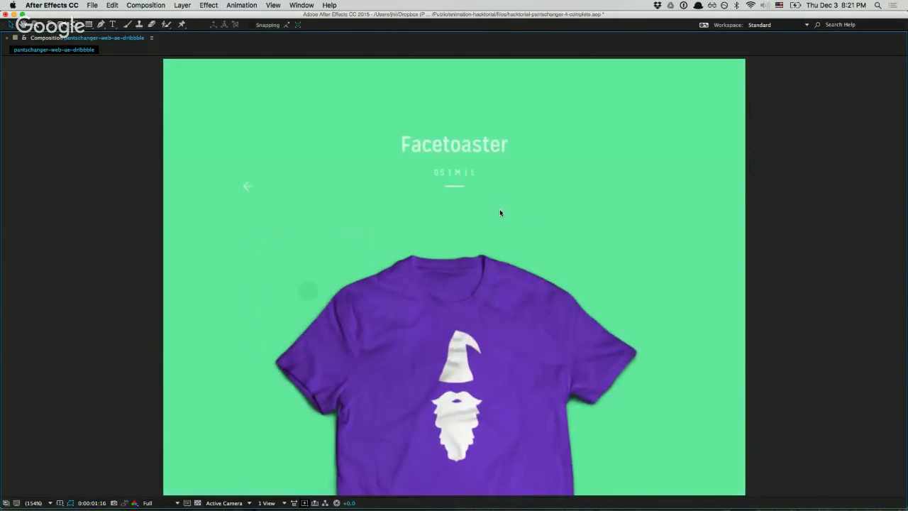
{"action": "key", "text": "grave"}
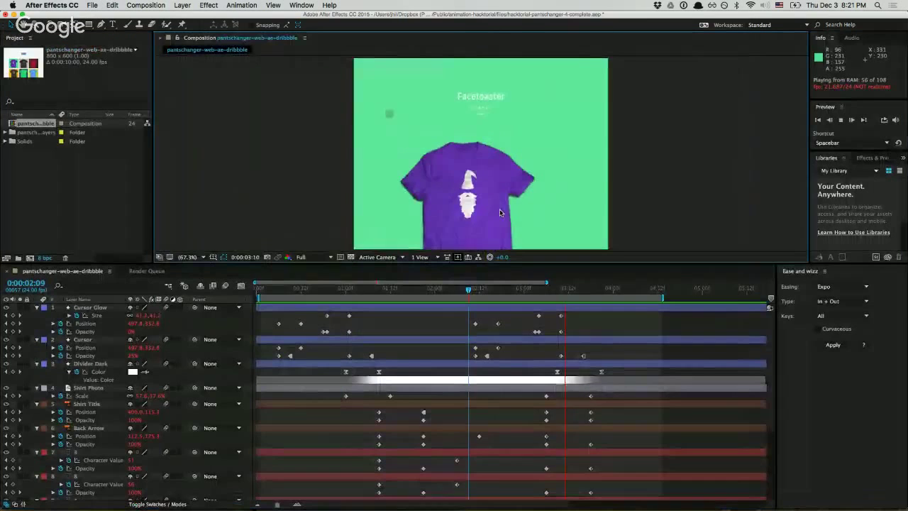
{"action": "key", "text": "space"}
Examine the shirt title, back arrow and size text layers' keyframes while scrubbing to 0:00:02:07 and on to 0:00:03:17
{"action": "scroll", "coordinate": [99, 358], "scroll_direction": "down", "scroll_amount": 4}
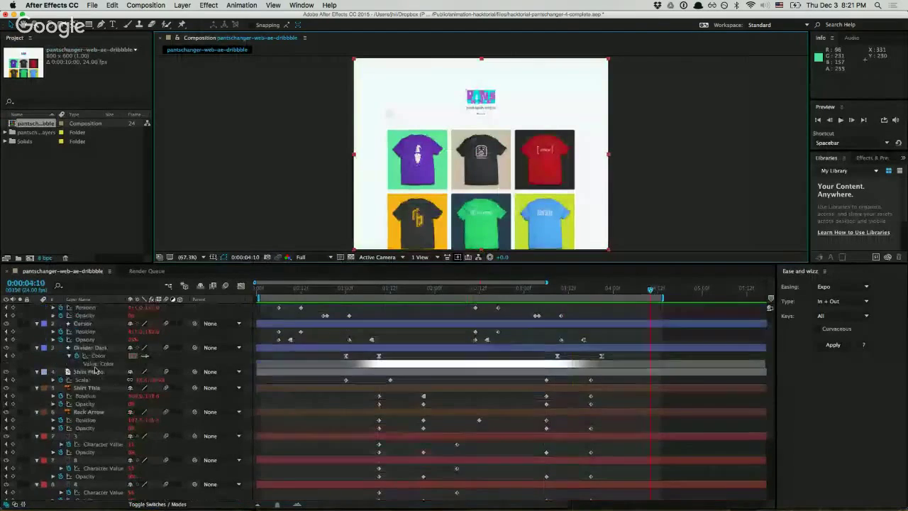
{"action": "left_click", "coordinate": [83, 382]}
{"action": "left_click", "coordinate": [84, 387]}
{"action": "left_click", "coordinate": [85, 404]}
{"action": "left_click", "coordinate": [90, 460]}
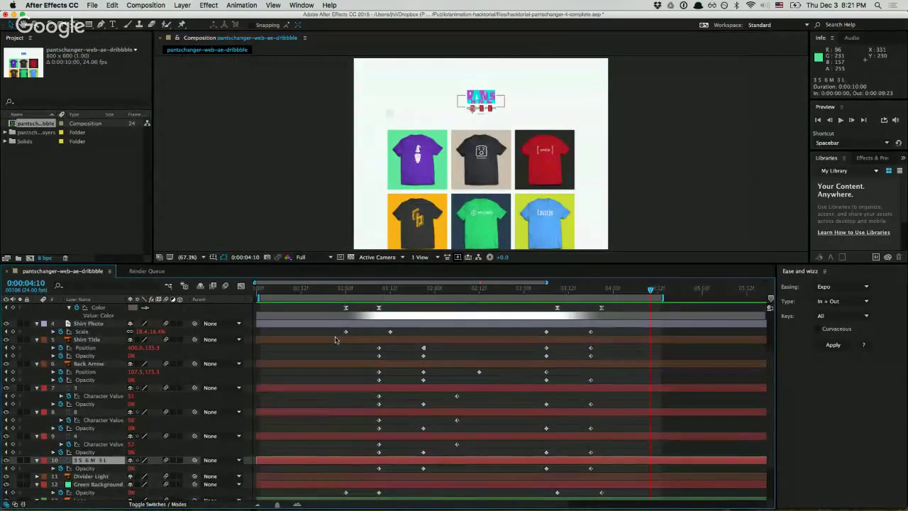
{"action": "left_click_drag", "start_coordinate": [370, 292], "coordinate": [458, 312]}
{"action": "left_click", "coordinate": [456, 313]}
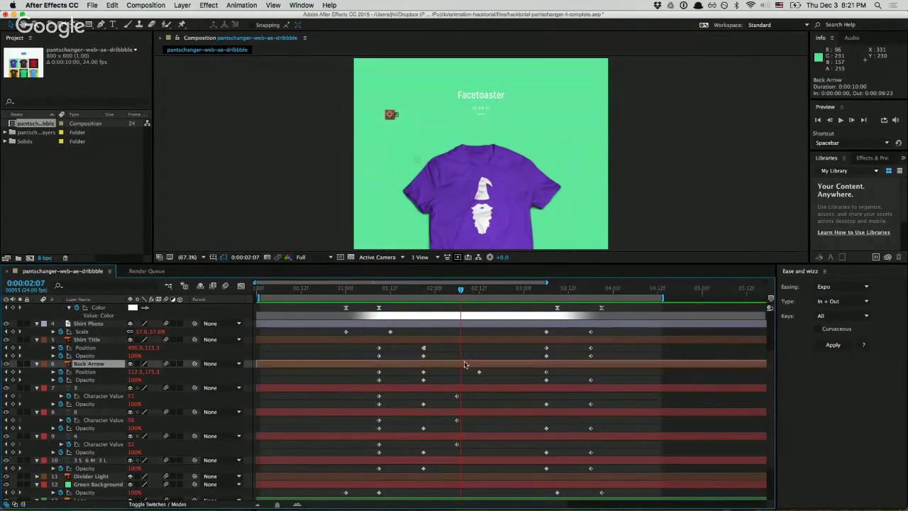
{"action": "left_click_drag", "start_coordinate": [442, 291], "coordinate": [587, 306]}
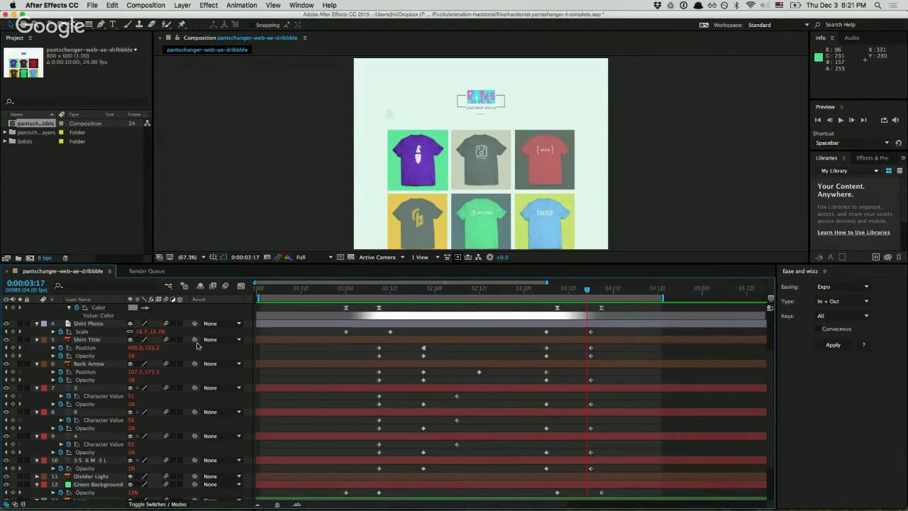
Scrub from 0:00:02:14 to 0:00:03:07 to review the back-arrow tap, and return the playhead to 0:00:01:06
{"action": "scroll", "coordinate": [197, 346], "scroll_direction": "down", "scroll_amount": 3}
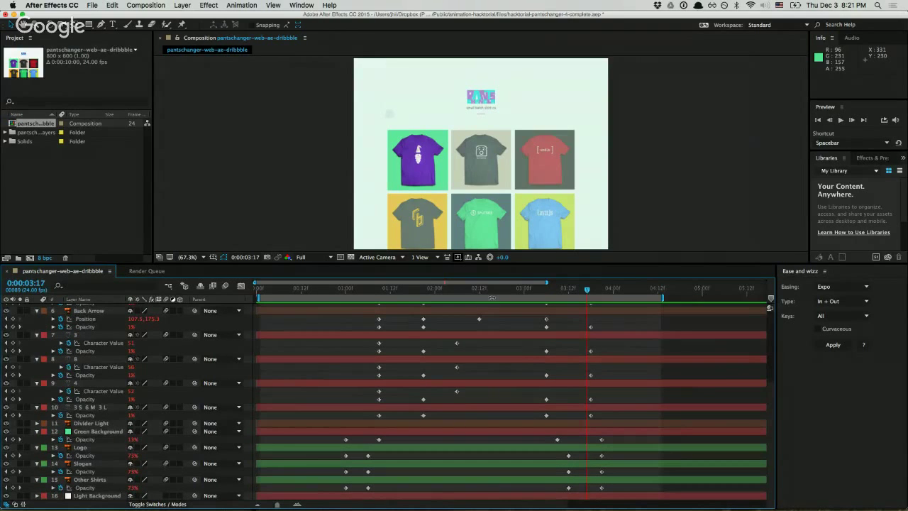
{"action": "left_click_drag", "start_coordinate": [491, 292], "coordinate": [487, 328]}
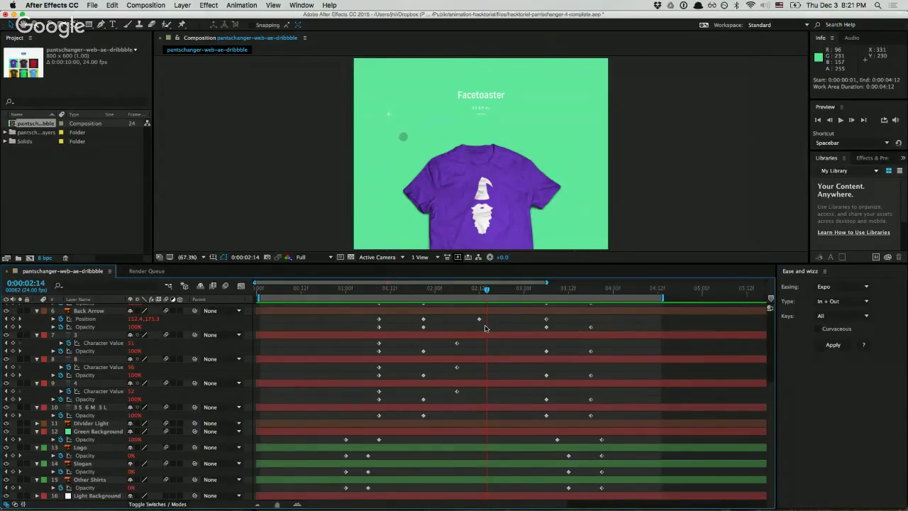
{"action": "left_click_drag", "start_coordinate": [487, 291], "coordinate": [549, 315]}
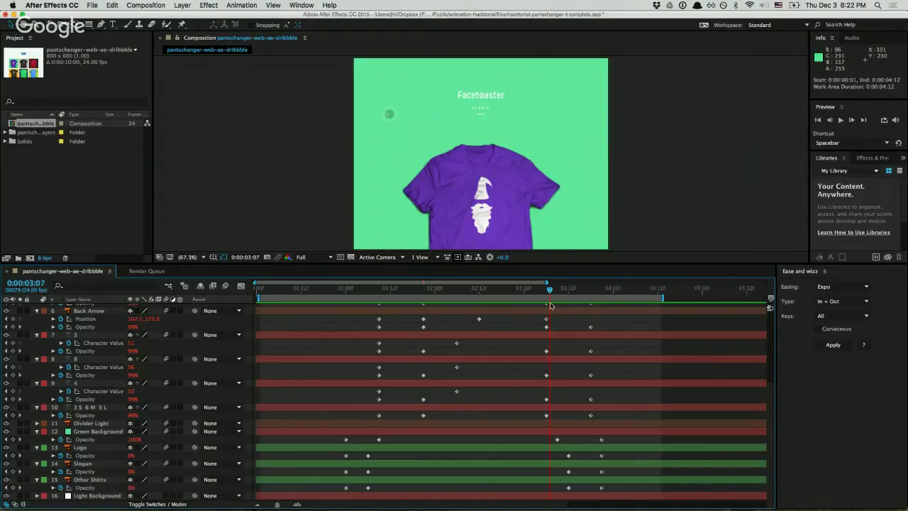
{"action": "left_click_drag", "start_coordinate": [549, 290], "coordinate": [389, 336]}
{"action": "scroll", "coordinate": [408, 341], "scroll_direction": "up", "scroll_amount": 3}
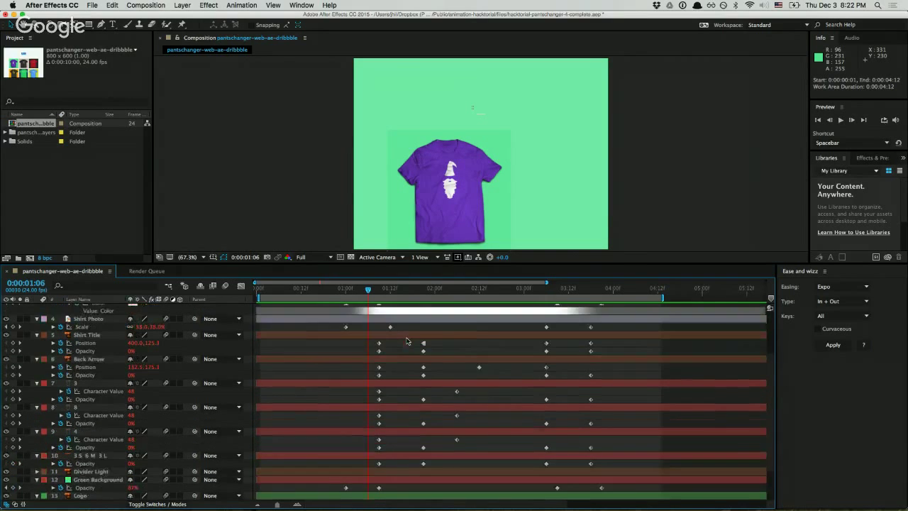
{"action": "scroll", "coordinate": [408, 341], "scroll_direction": "up", "scroll_amount": 3}
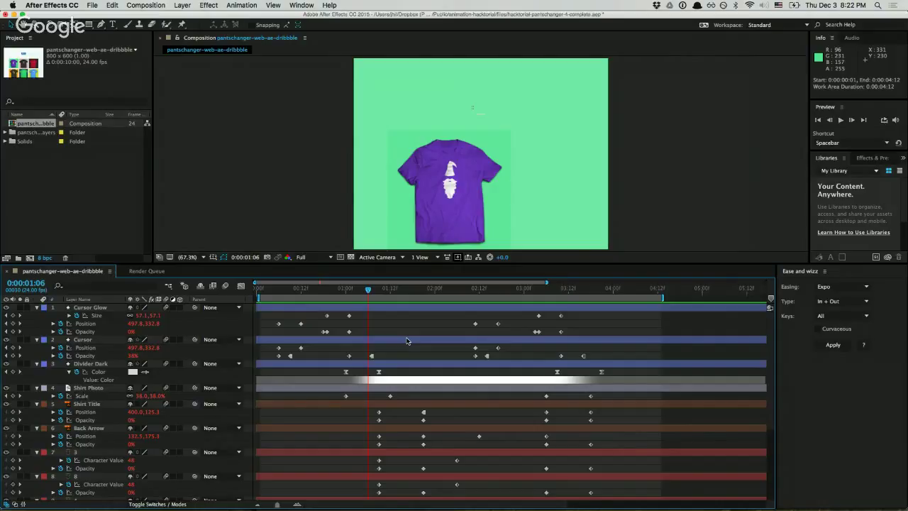
{"action": "key", "text": "super+a"}
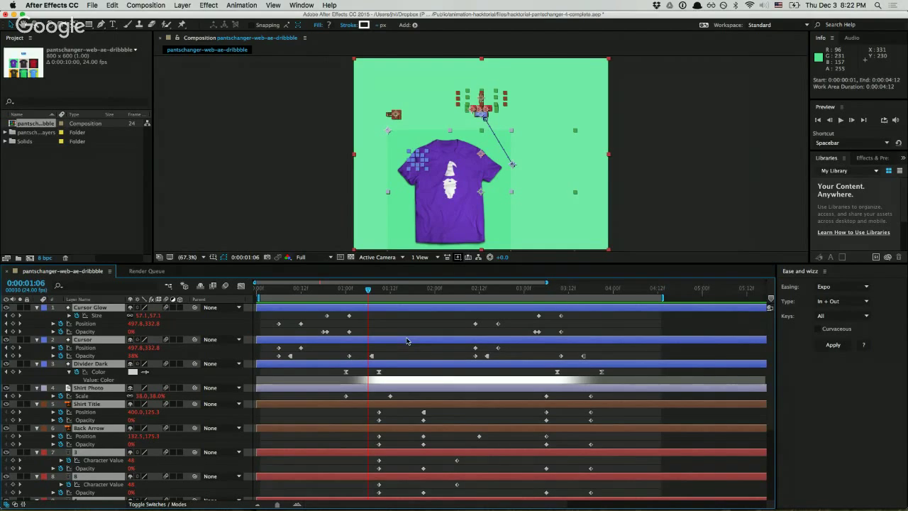
{"action": "left_click", "coordinate": [420, 324]}
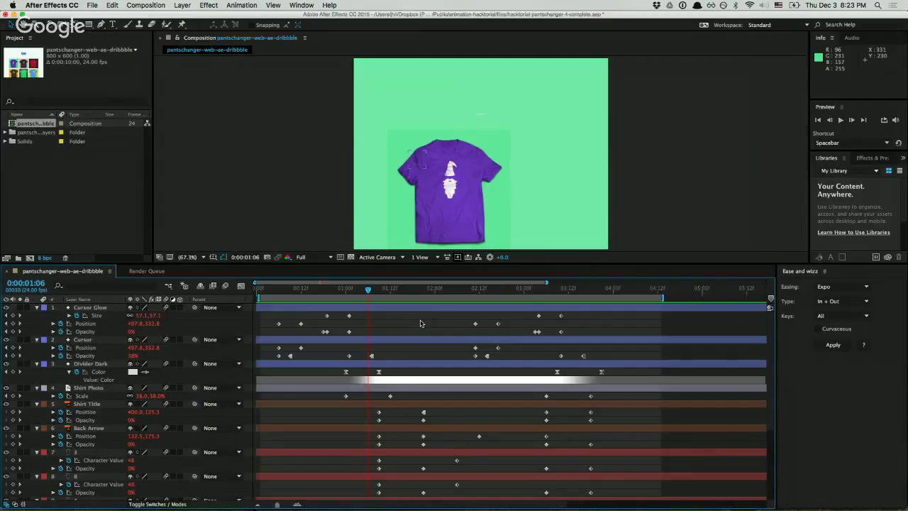
{"action": "left_click_drag", "start_coordinate": [420, 322], "coordinate": [506, 493]}
{"action": "scroll", "coordinate": [503, 489], "scroll_direction": "down", "scroll_amount": 5}
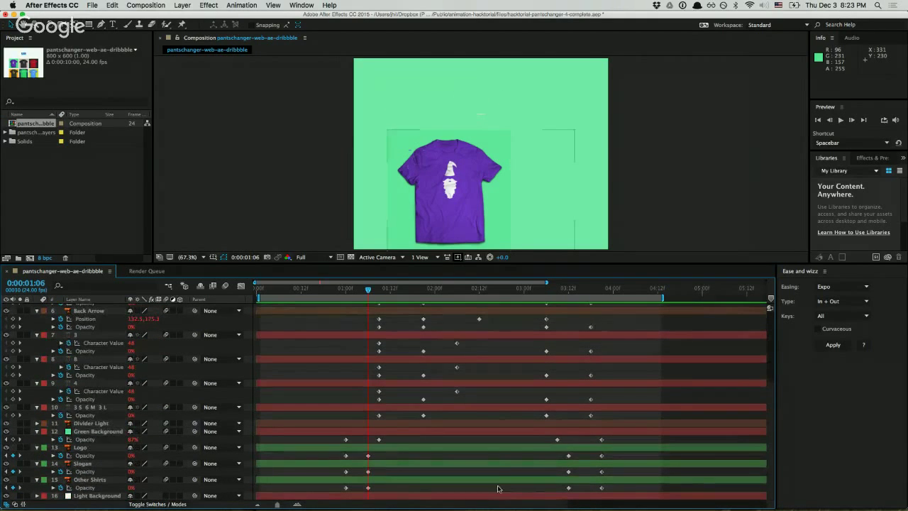
{"action": "left_click", "coordinate": [484, 387]}
{"action": "left_click", "coordinate": [479, 369]}
{"action": "scroll", "coordinate": [479, 370], "scroll_direction": "up", "scroll_amount": 5}
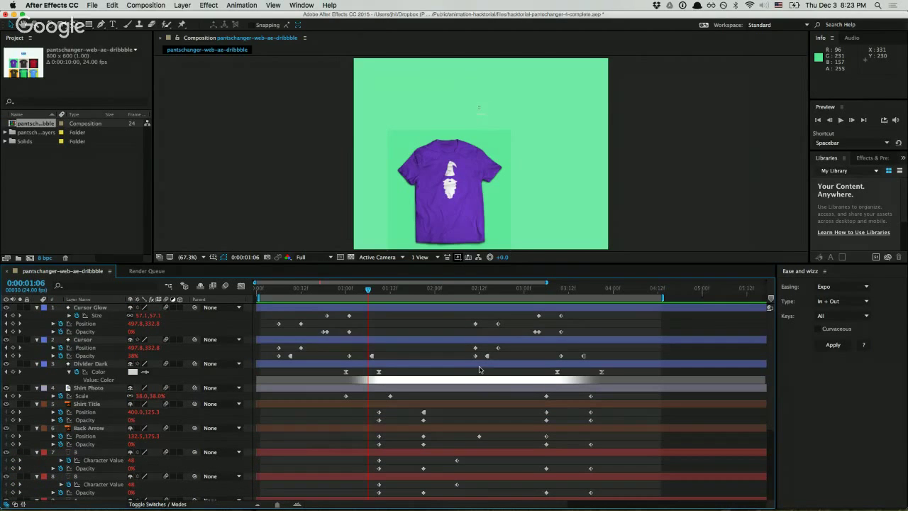
{"action": "left_click", "coordinate": [457, 348]}
{"action": "left_click", "coordinate": [434, 364]}
{"action": "left_click", "coordinate": [429, 359]}
Switch to the Google Hangouts window and stop the live broadcast
{"action": "key", "text": "super+Tab"}
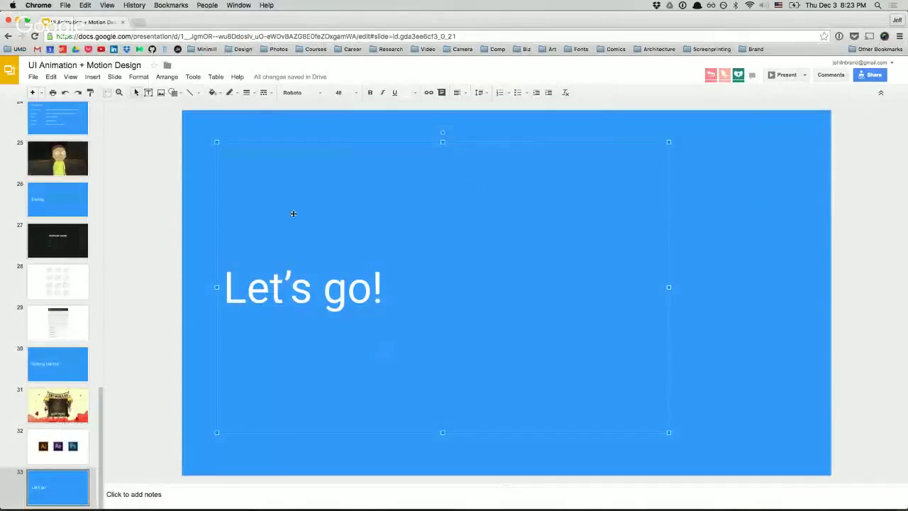
{"action": "key", "text": "ctrl+Up"}
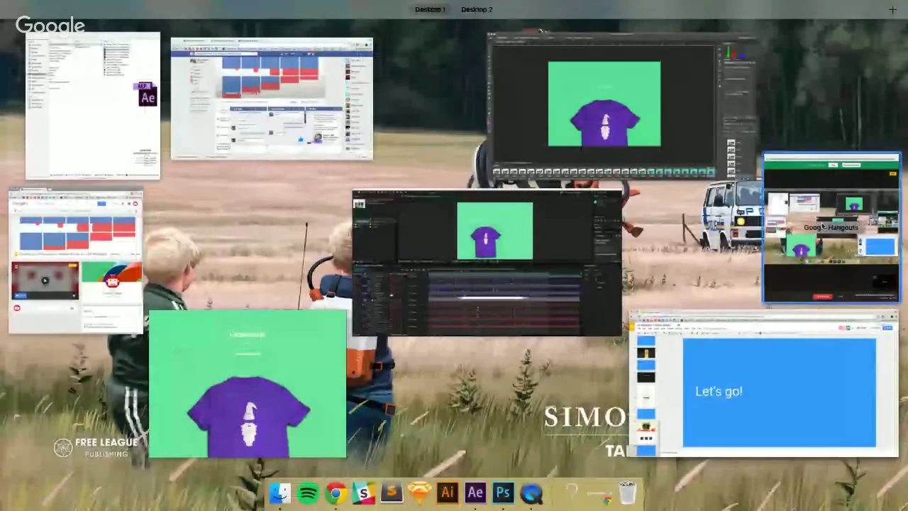
{"action": "left_click", "coordinate": [699, 402]}
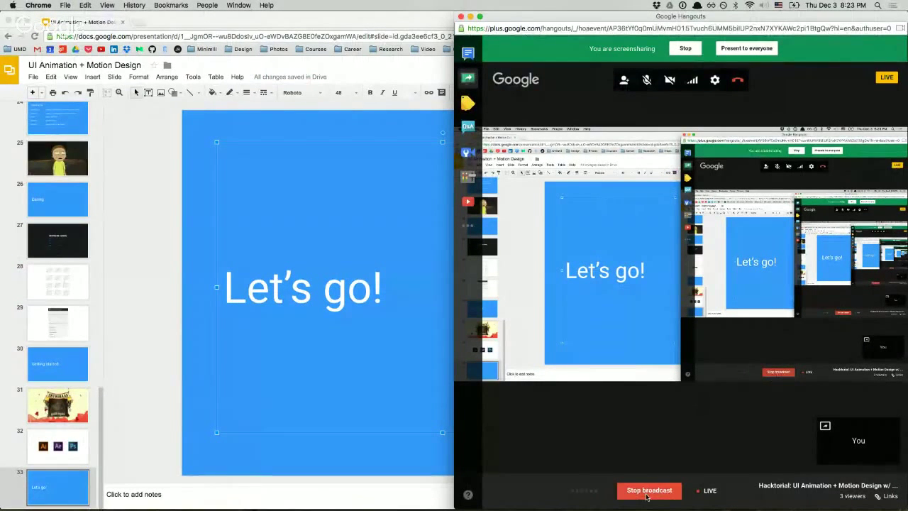
{"action": "left_click", "coordinate": [638, 490]}
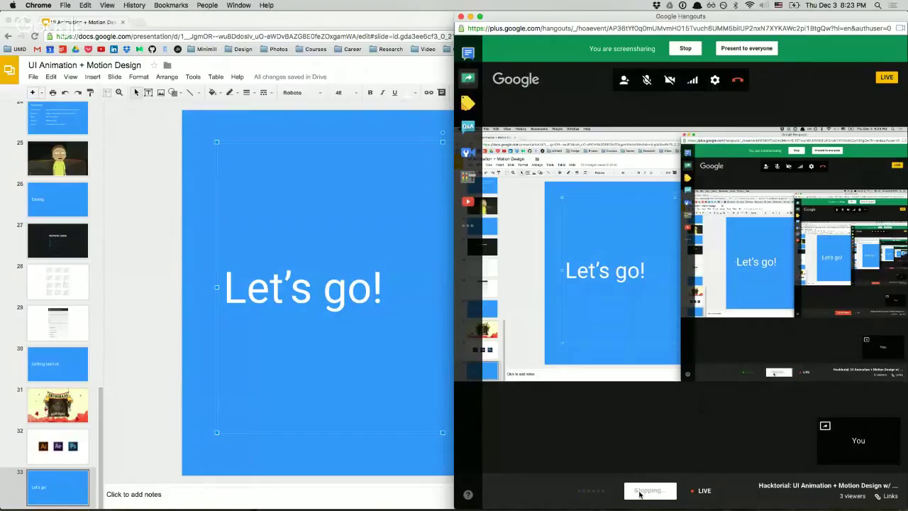
{"action": "key", "text": "super+Tab"}
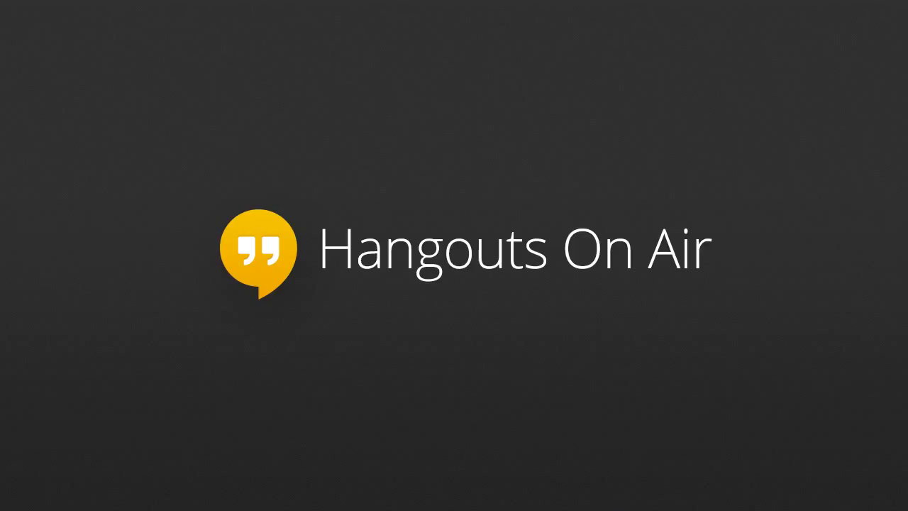